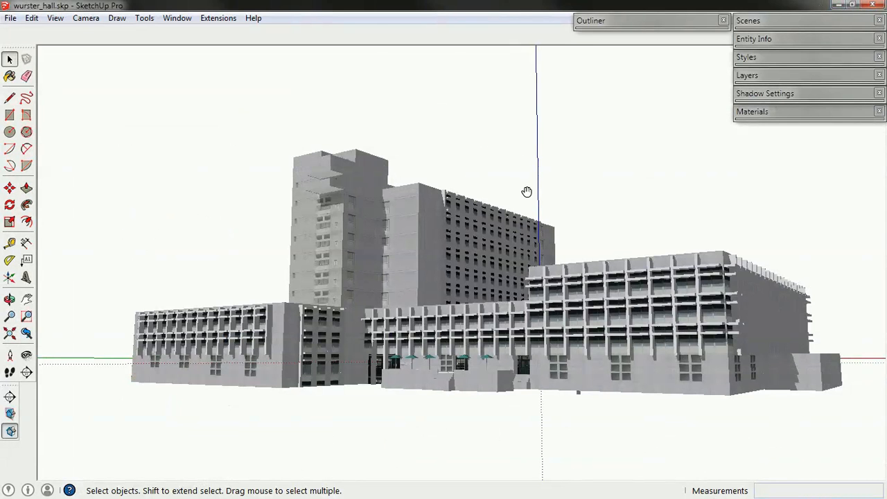
# Examine the Wurster Hall model from several sides, looking at the tower, the facade grids and the entrance.
pyautogui.moveTo(446, 231); pyautogui.dragTo(452, 221, button='middle')
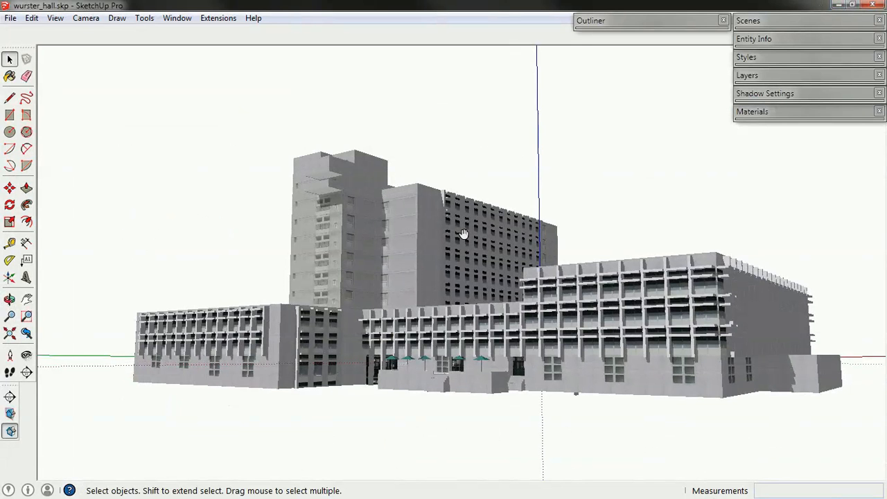
pyautogui.moveTo(135, 369); pyautogui.dragTo(395, 353, button='middle')
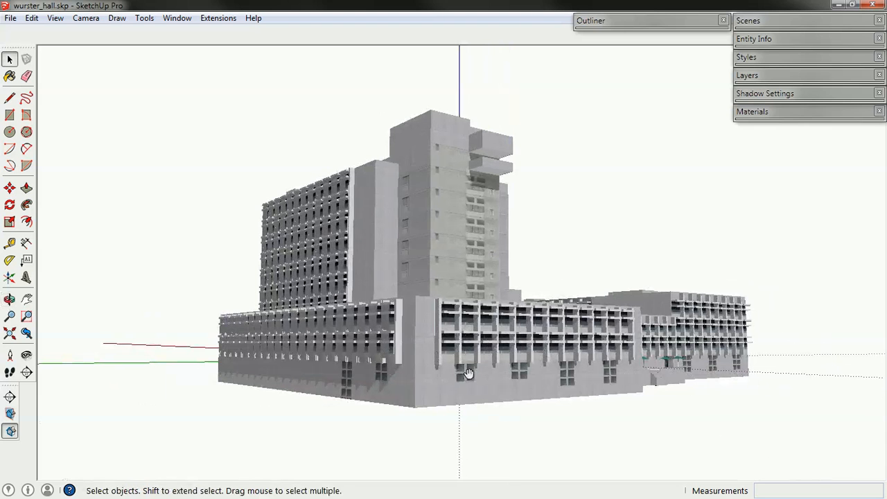
pyautogui.moveTo(469, 374); pyautogui.dragTo(572, 365, button='middle')
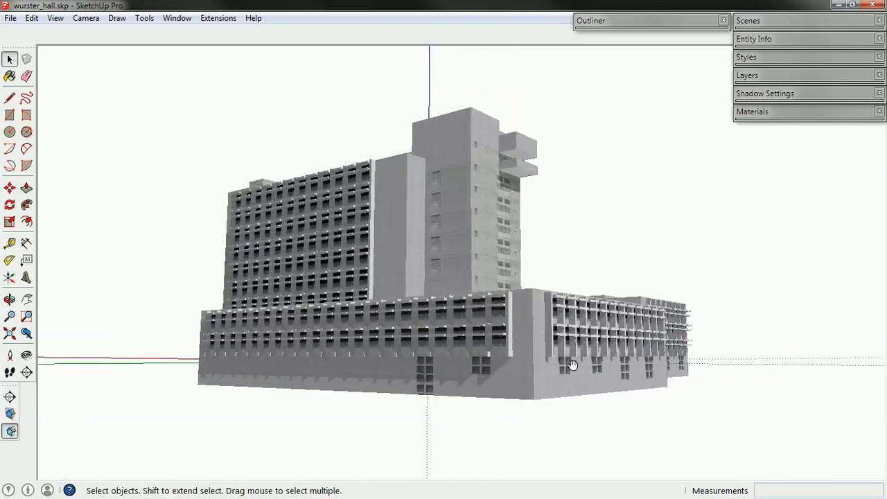
pyautogui.scroll(3, 534, 372)
pyautogui.moveTo(545, 375); pyautogui.dragTo(307, 364, button='middle')
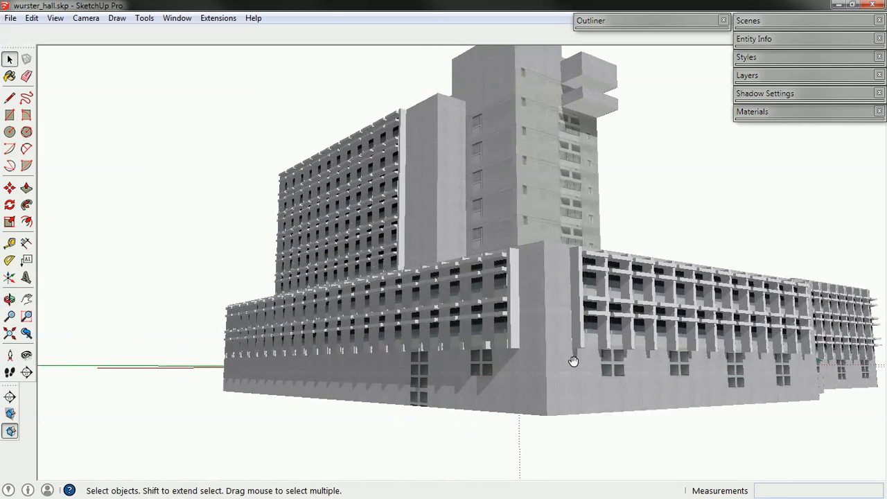
pyautogui.moveTo(573, 361); pyautogui.dragTo(446, 354, button='middle')
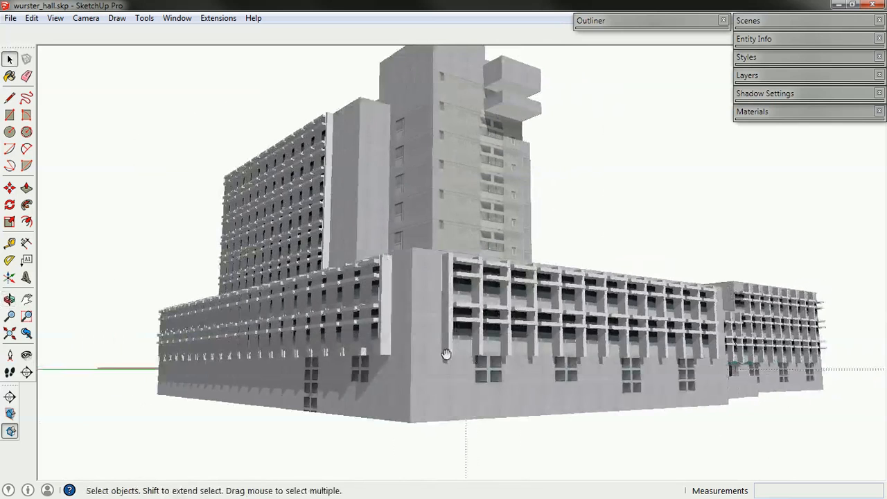
pyautogui.moveTo(531, 357); pyautogui.dragTo(192, 355, button='middle')
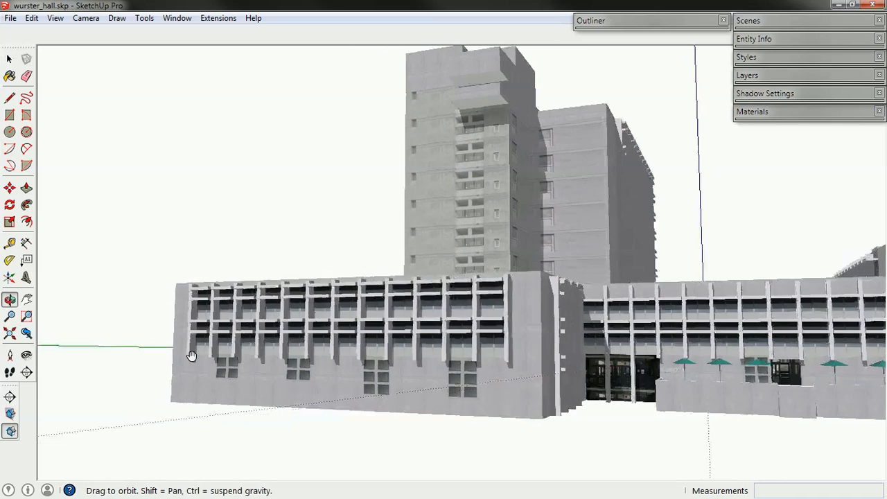
pyautogui.scroll(3, 530, 356)
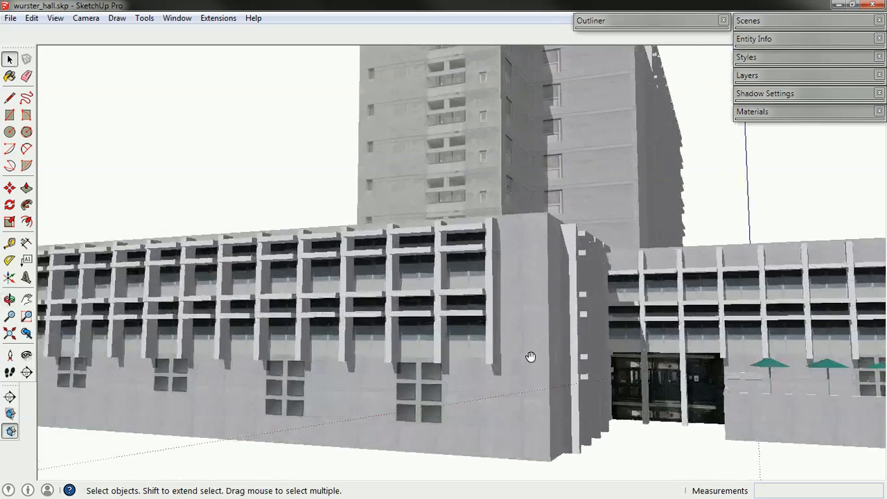
pyautogui.scroll(-2, 499, 368)
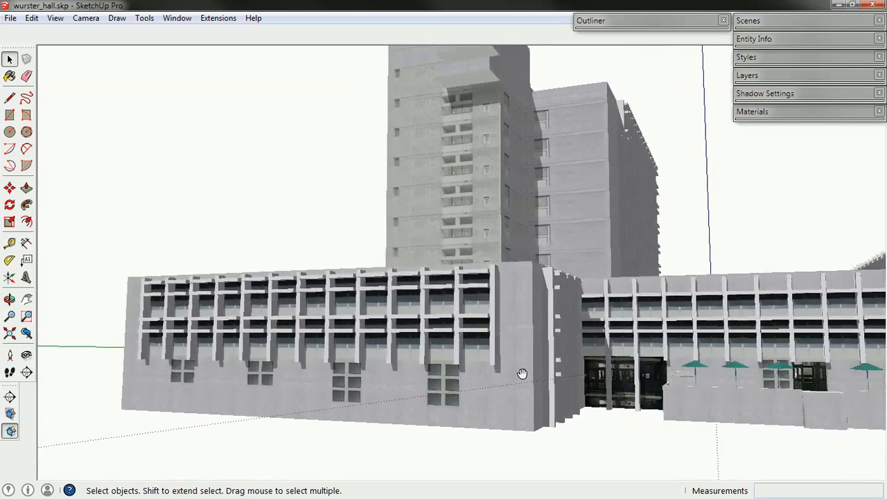
pyautogui.moveTo(522, 374); pyautogui.dragTo(437, 368, button='middle')
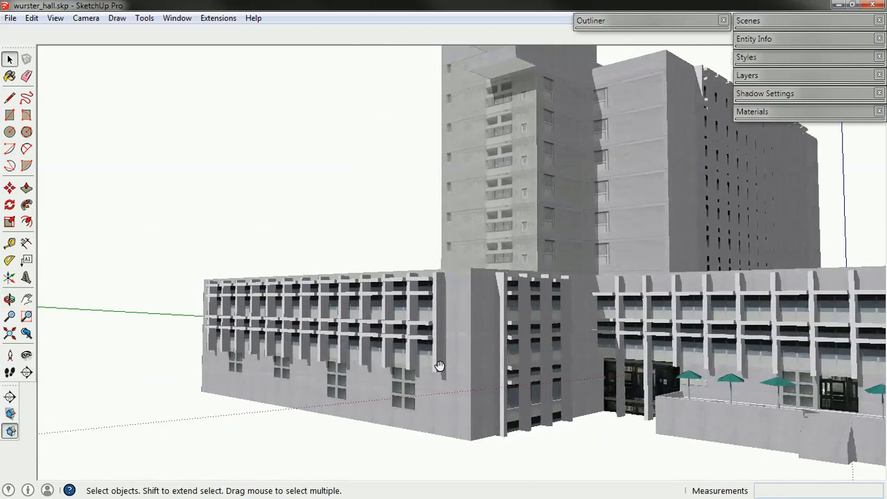
pyautogui.moveTo(470, 376); pyautogui.dragTo(829, 382, button='middle')
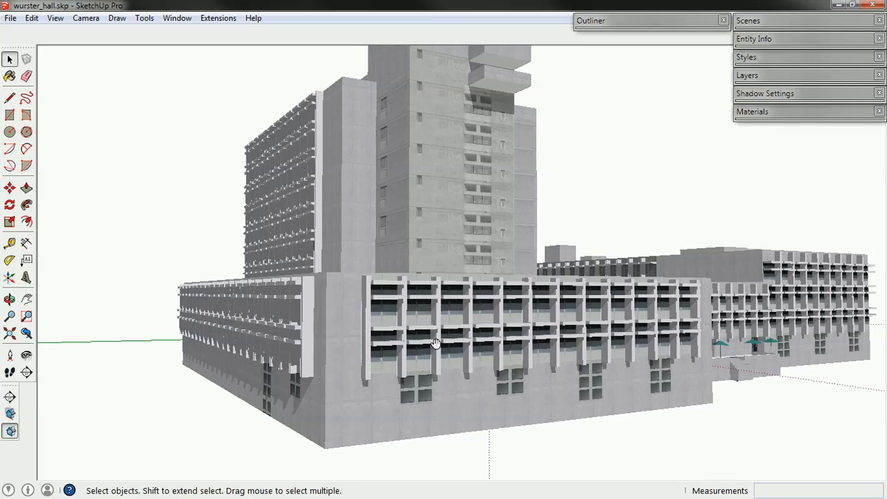
pyautogui.moveTo(470, 339); pyautogui.dragTo(429, 381, button='middle')
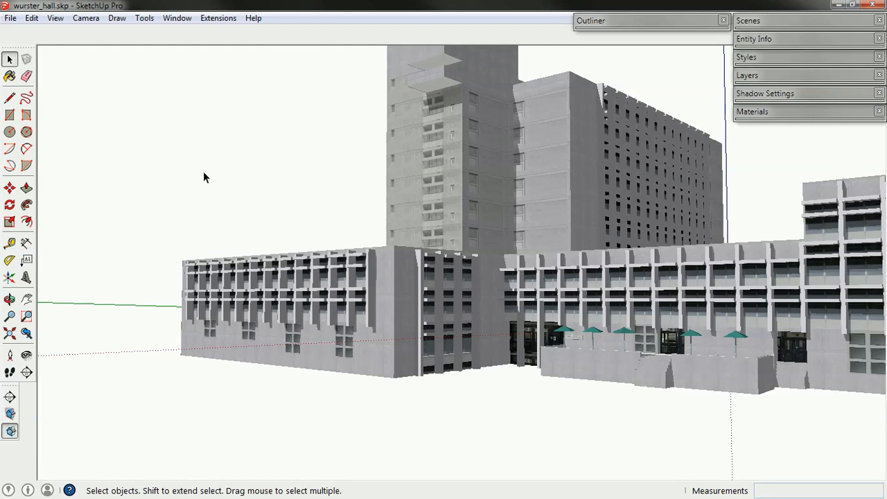
# Start a new blank model in place of the open building model.
pyautogui.click(10, 18)
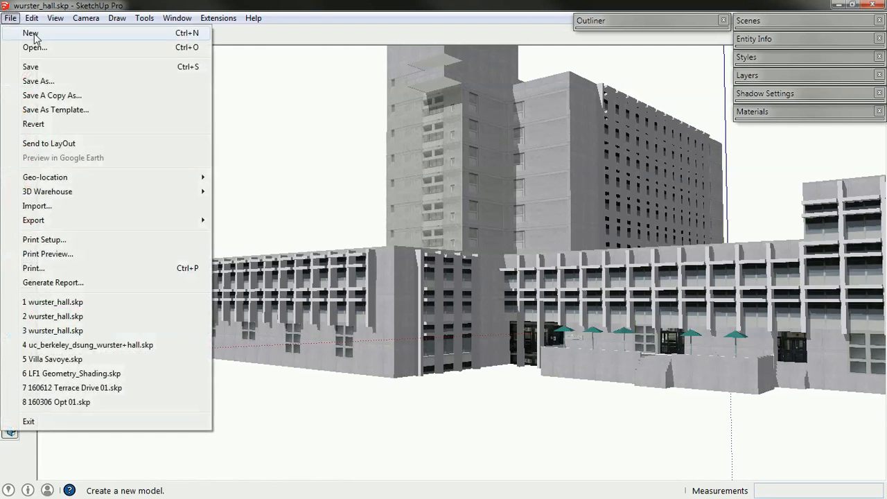
pyautogui.click(33, 36)
pyautogui.click(454, 283)
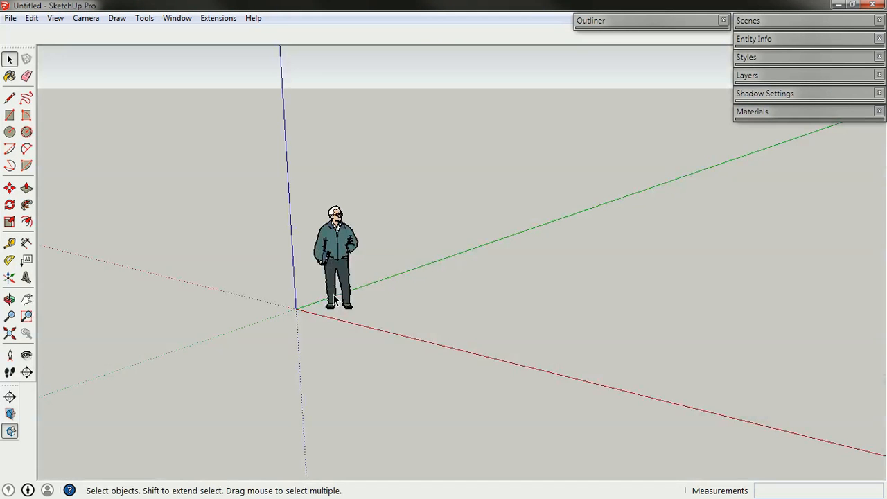
# Delete the default scale figure standing near the origin.
pyautogui.press('o')
pyautogui.moveTo(410, 269); pyautogui.dragTo(368, 265, button='middle')
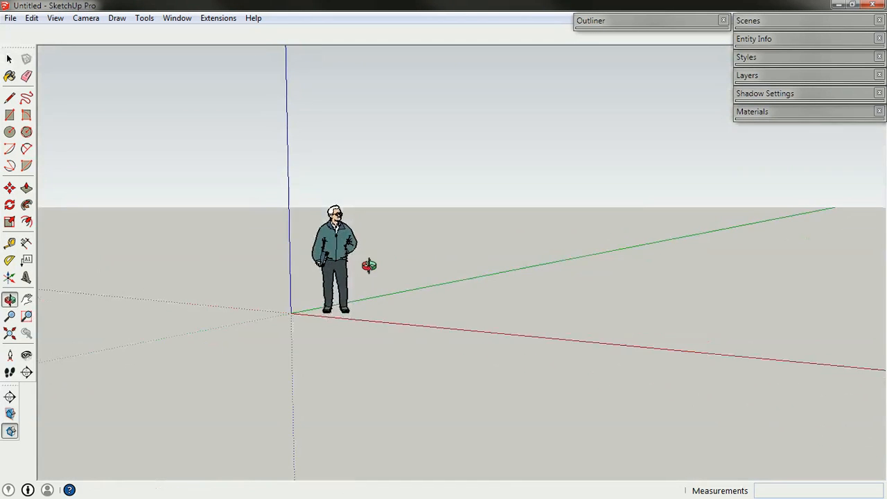
pyautogui.click(345, 267)
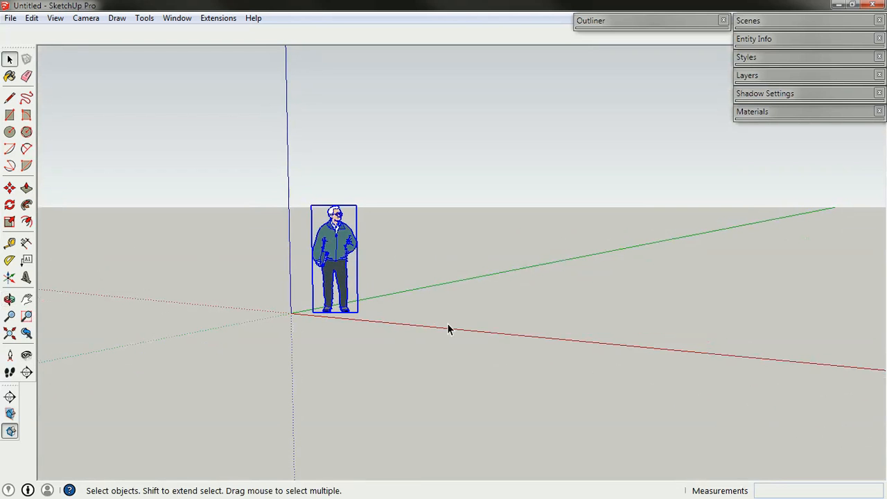
pyautogui.press('Delete')
pyautogui.moveTo(448, 323); pyautogui.dragTo(337, 366, button='middle')
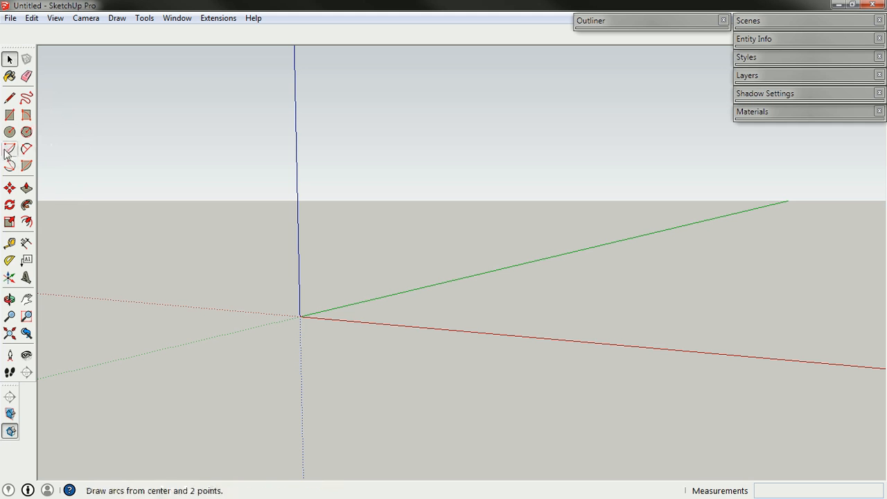
# Draw a freehand rectangle on the ground from the origin, about 21' 7" by 26'.
pyautogui.click(10, 116)
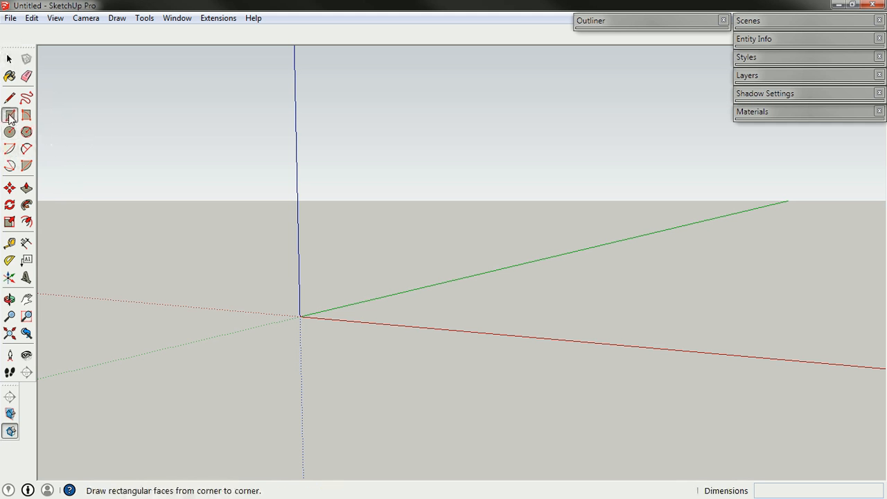
pyautogui.click(26, 188)
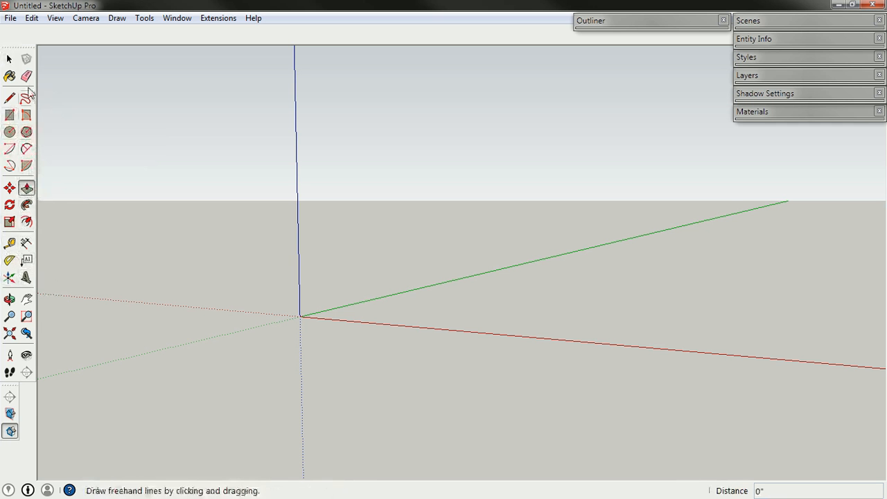
pyautogui.click(9, 115)
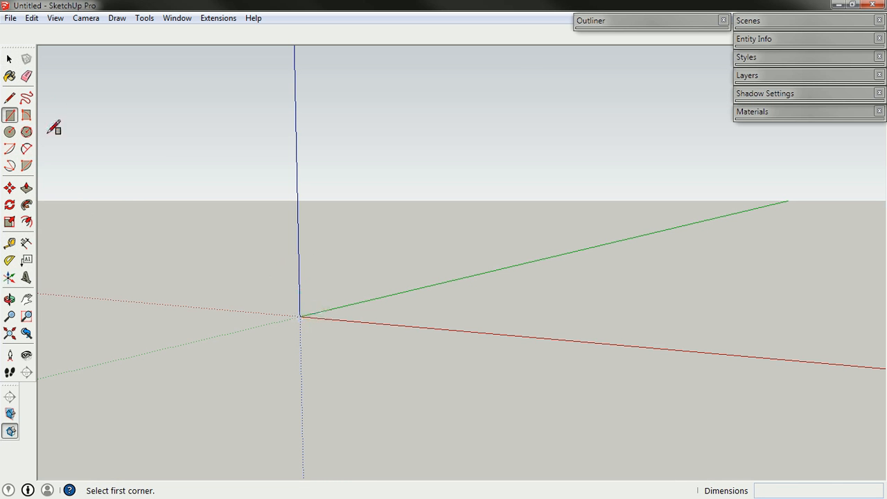
pyautogui.click(300, 316)
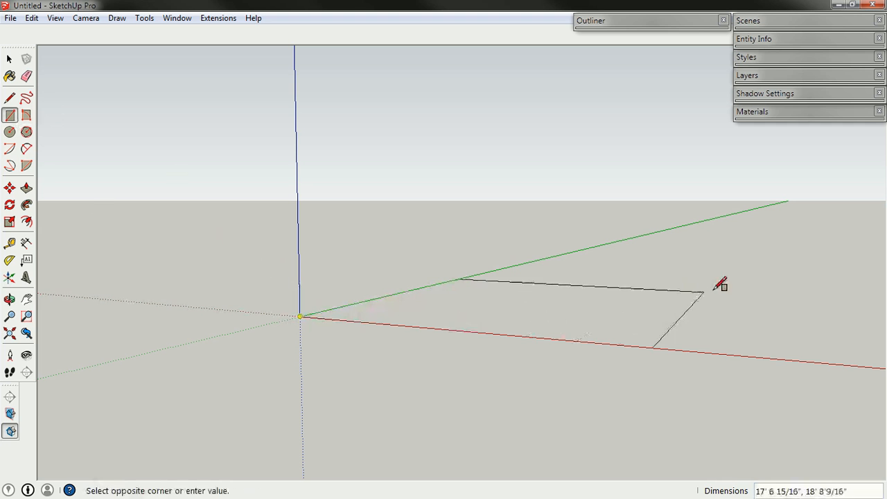
pyautogui.click(774, 282)
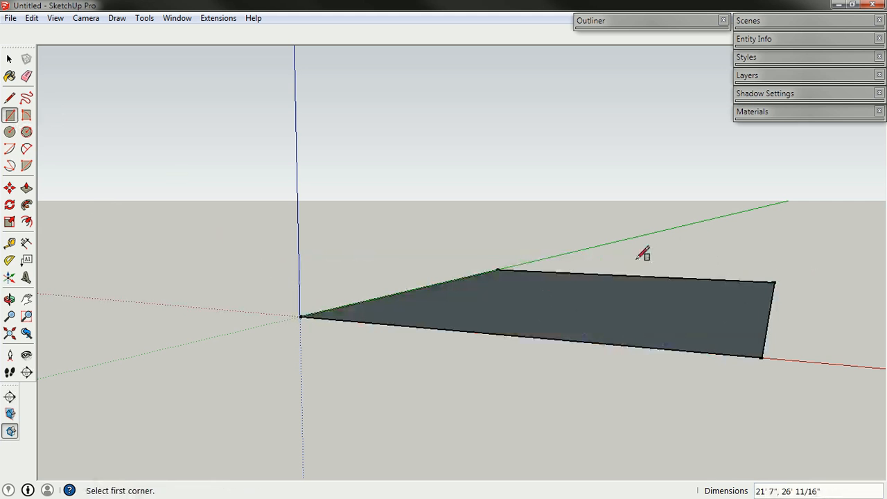
# Delete the freehand rectangle's face together with its edges.
pyautogui.press('space')
pyautogui.doubleClick(499, 315)
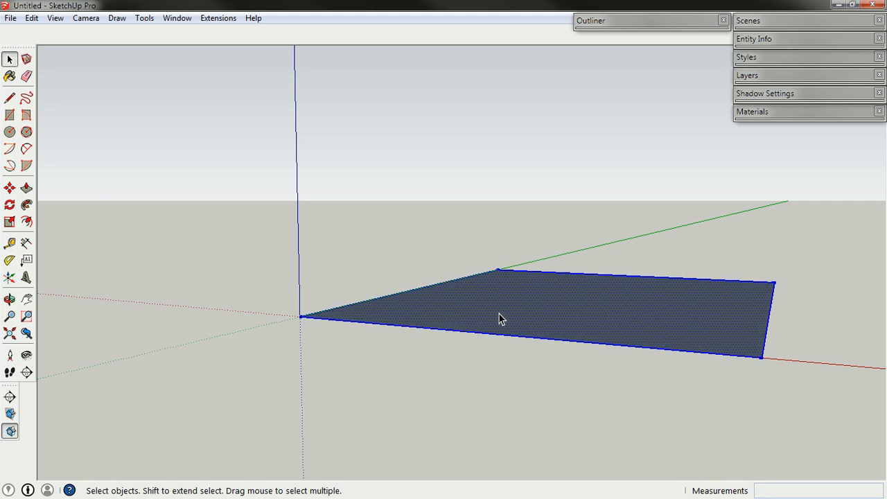
pyautogui.press('Delete')
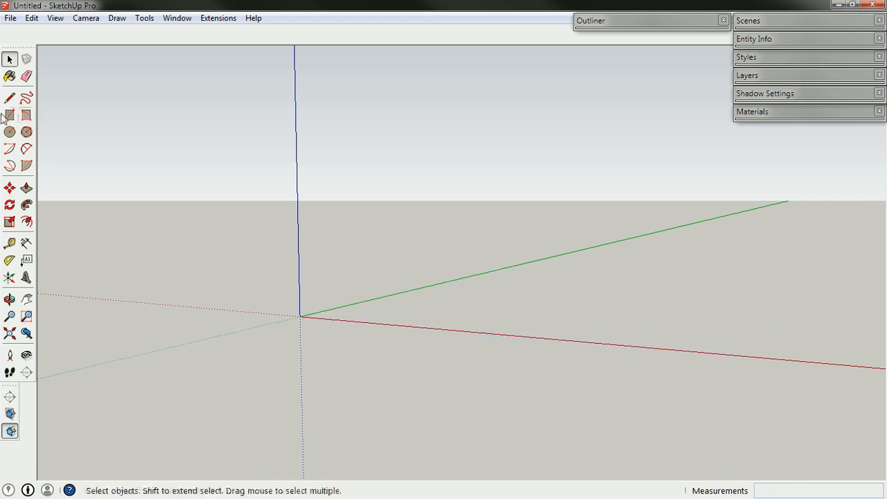
# Draw a ground rectangle from the origin measuring exactly 20' along the red axis by 40' along the green axis.
pyautogui.press('r')
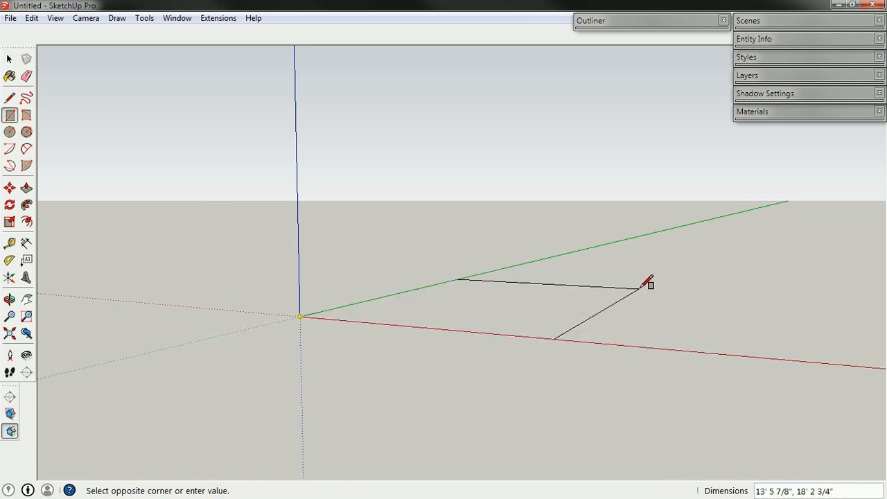
pyautogui.write("20',40'")
pyautogui.press('Return')
pyautogui.press('space')
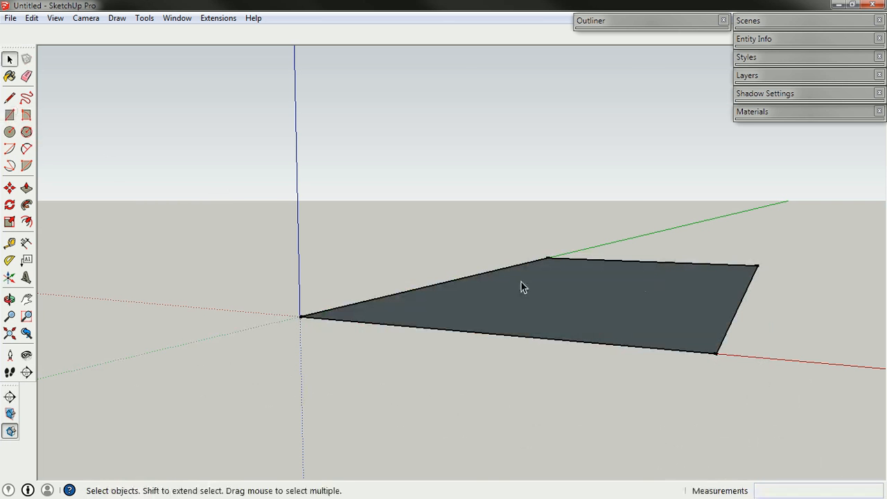
pyautogui.moveTo(520, 285); pyautogui.dragTo(503, 334, button='middle')
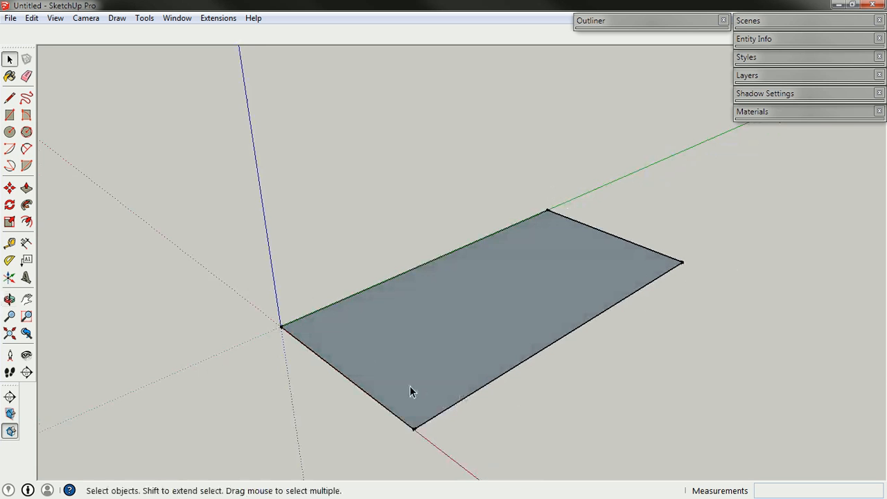
pyautogui.moveTo(412, 390); pyautogui.dragTo(433, 344, button='middle')
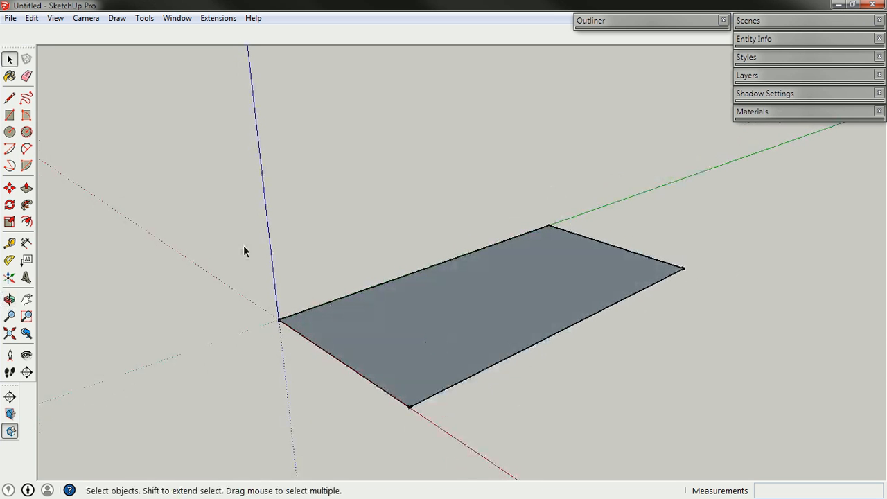
# Try to pull the rectangle up freehand into a box about 13' 7" high, and undo it.
pyautogui.click(27, 187)
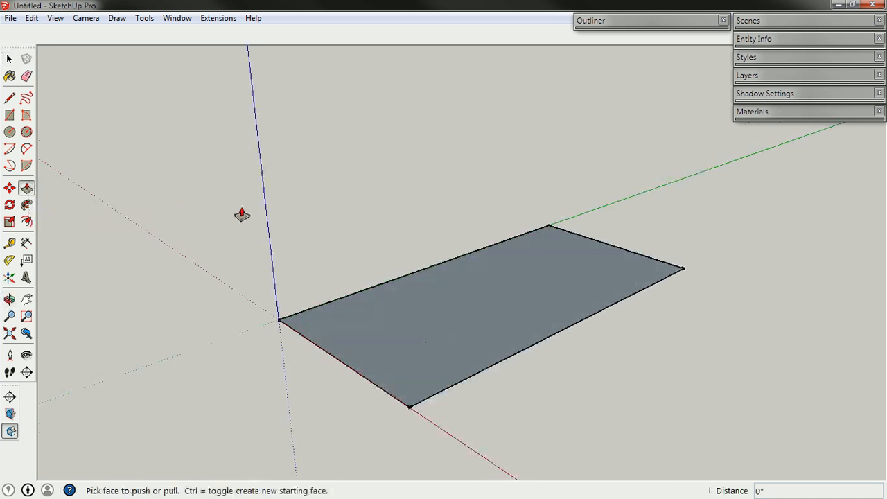
pyautogui.moveTo(482, 319); pyautogui.dragTo(485, 186)
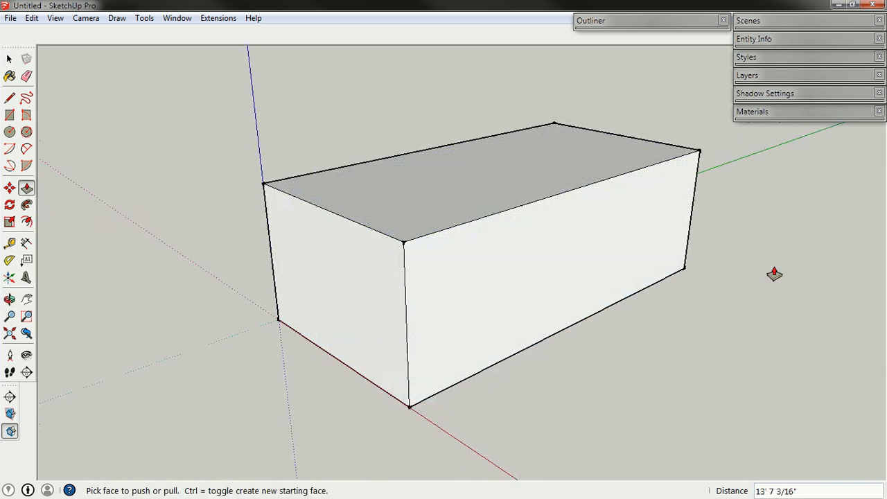
pyautogui.hotkey('ctrl', 'z')
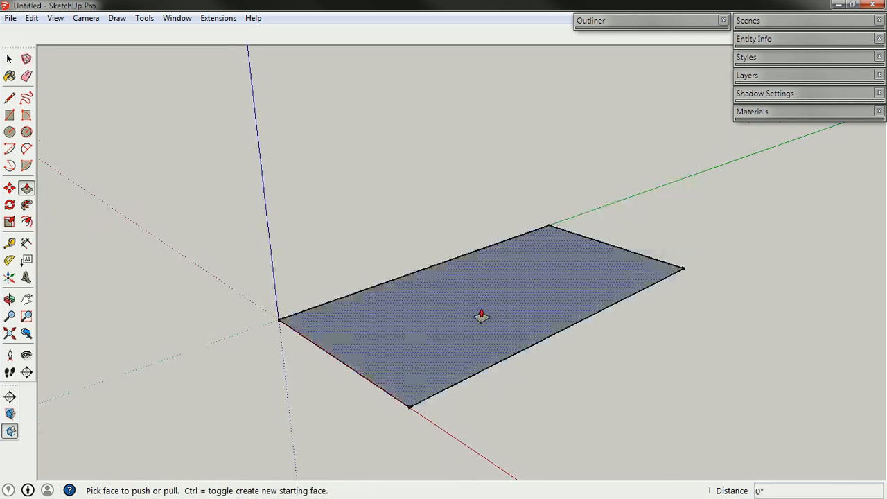
# Push/Pull the 20' by 40' rectangle upward into a box exactly 10' high.
pyautogui.moveTo(479, 313); pyautogui.dragTo(468, 220)
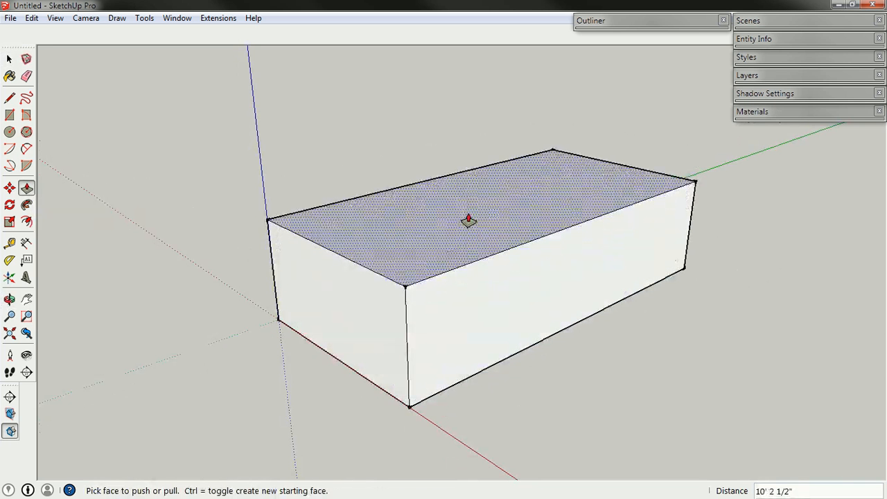
pyautogui.write('10')
pyautogui.press('Return')
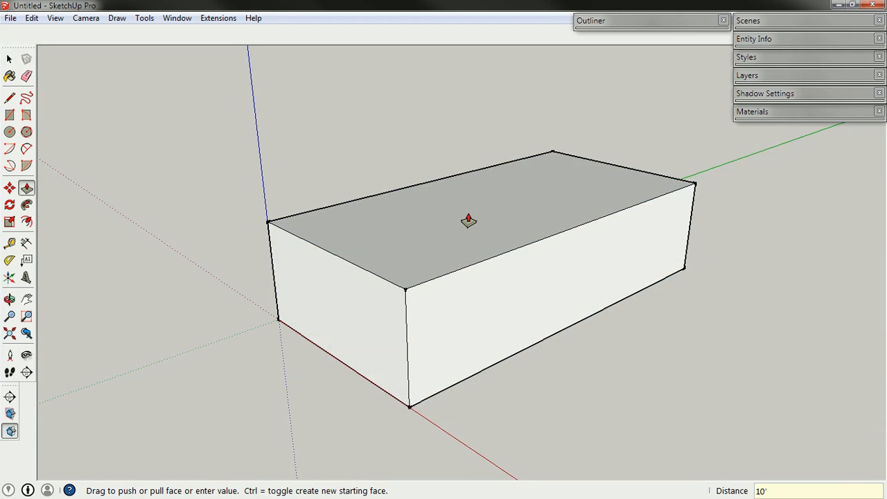
# Re-enter the box's extrusion height as 20', 15' and finally 7'.
pyautogui.write('20')
pyautogui.press('Return')
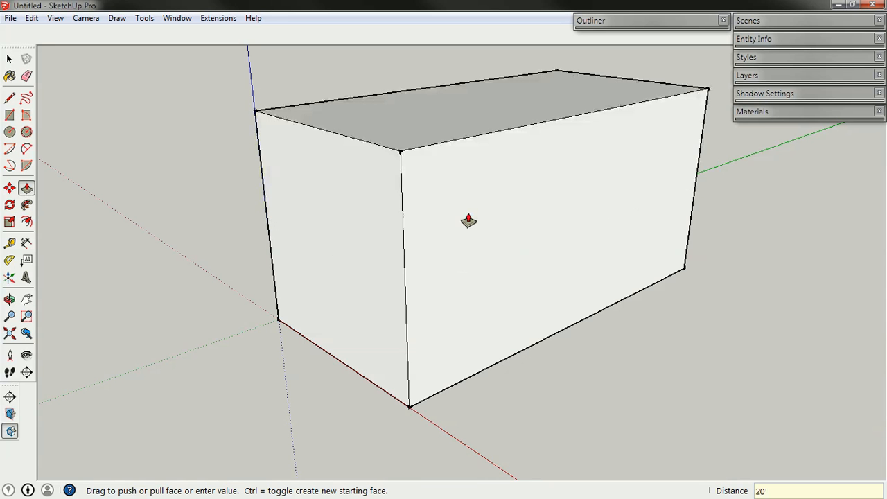
pyautogui.write('15')
pyautogui.press('Return')
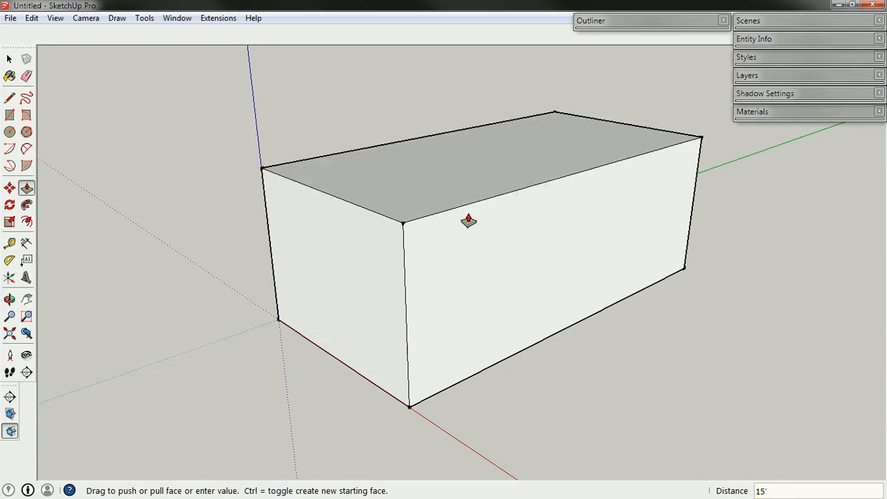
pyautogui.write('7')
pyautogui.press('Return')
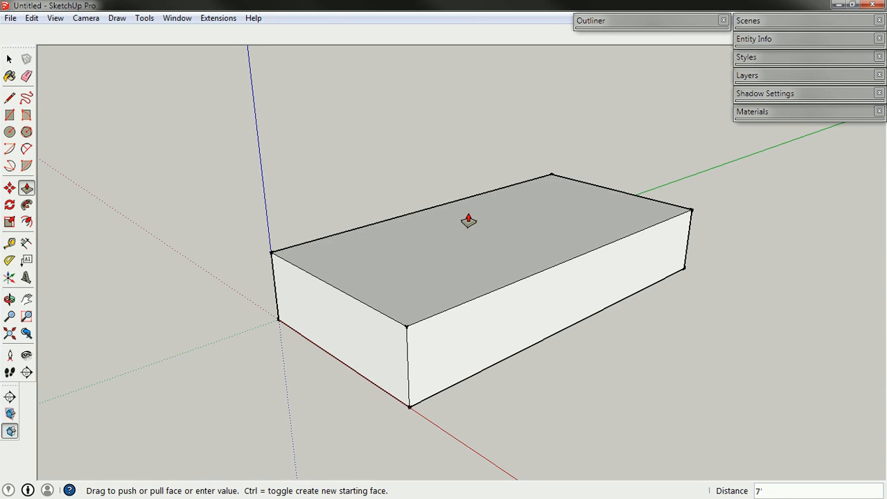
# Push the box's short end face inward from the origin and pull its long side face slightly outward with Push/Pull.
pyautogui.press('space')
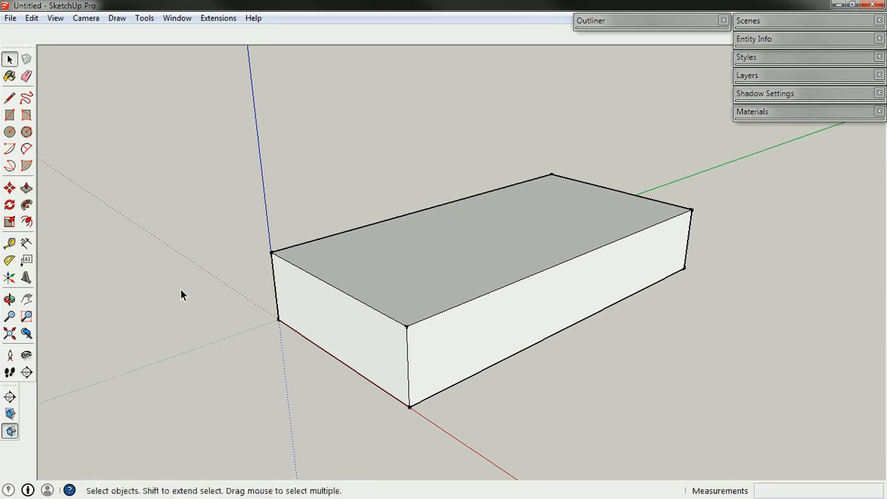
pyautogui.click(26, 187)
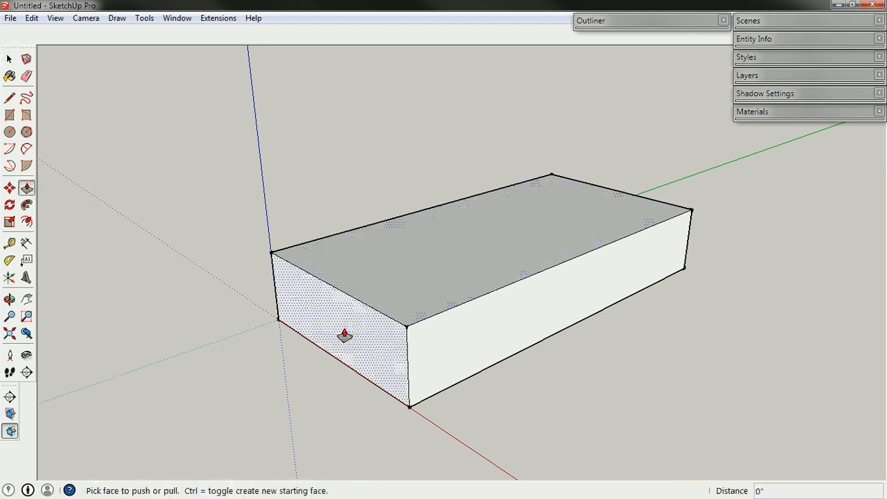
pyautogui.moveTo(332, 333); pyautogui.dragTo(378, 316)
pyautogui.moveTo(565, 337); pyautogui.dragTo(598, 315)
pyautogui.click(9, 59)
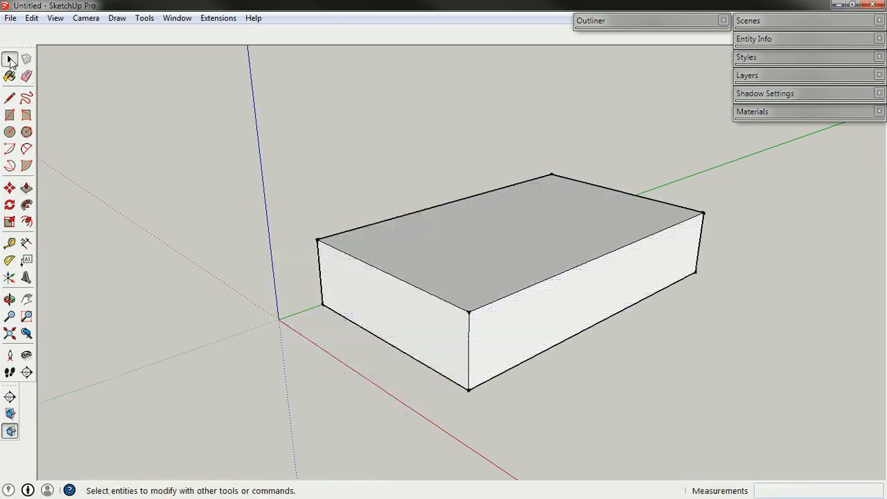
# Draw a vertical 7' line from the top to the bottom edge of the box's long side face, nearer its front corner.
pyautogui.click(9, 98)
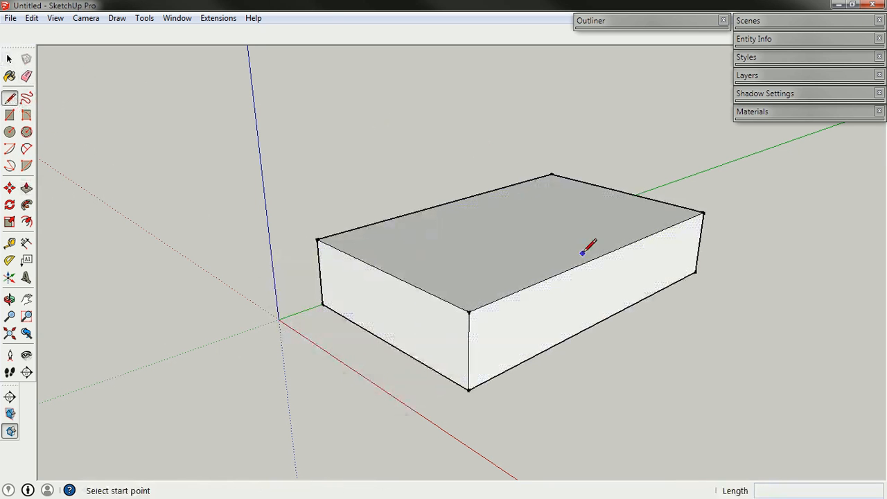
pyautogui.click(537, 283)
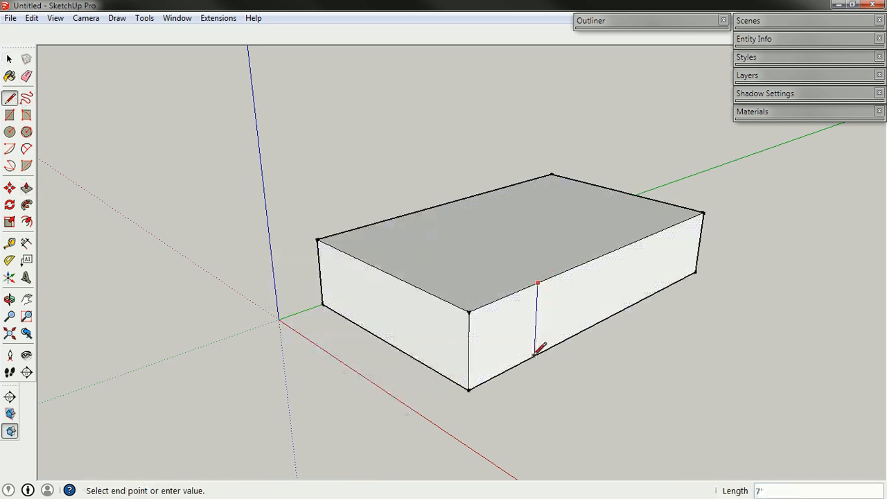
pyautogui.click(535, 355)
pyautogui.click(9, 59)
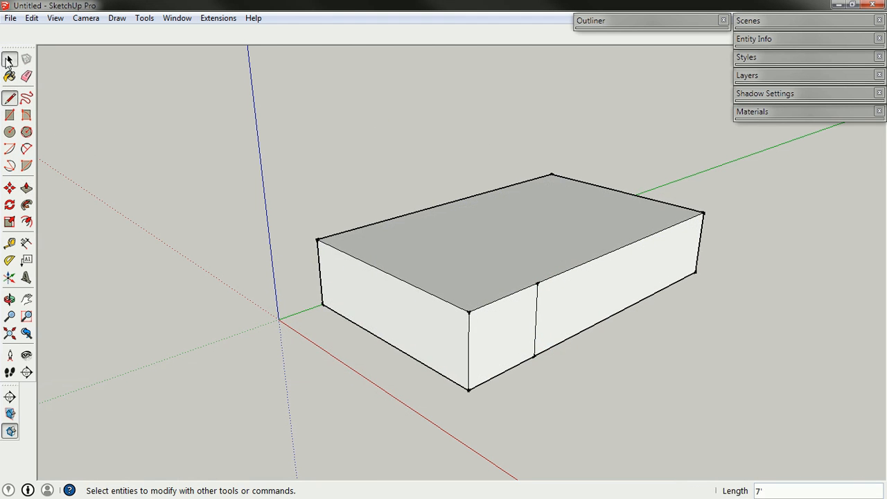
# Push/Pull the larger part of the divided long side face outward about 8' 6" to form an L-shaped block.
pyautogui.click(26, 187)
pyautogui.moveTo(586, 307); pyautogui.dragTo(670, 331)
pyautogui.click(669, 332)
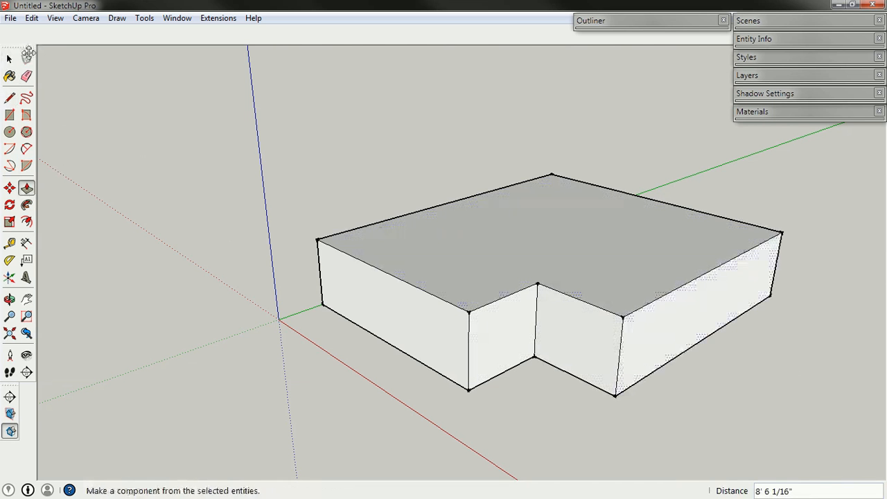
# Draw a line about 35' long across the block's top face, parallel to the green axis, starting on the short front edge.
pyautogui.click(9, 97)
pyautogui.click(383, 271)
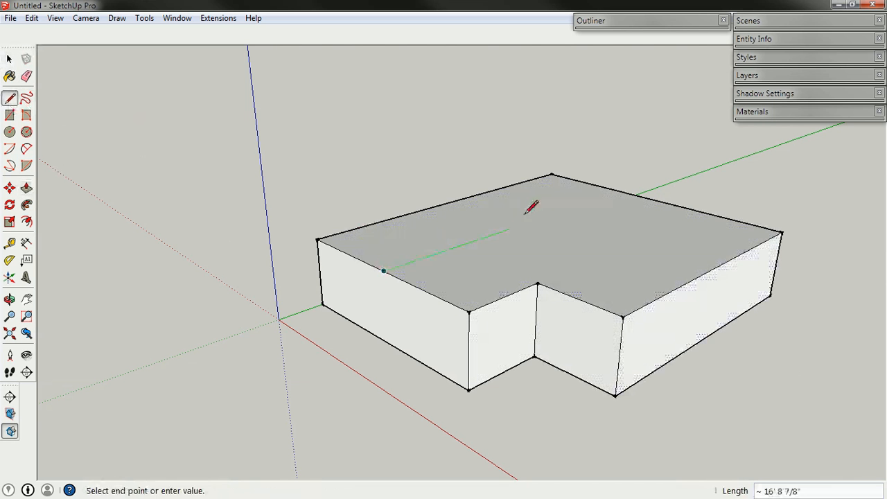
pyautogui.click(621, 191)
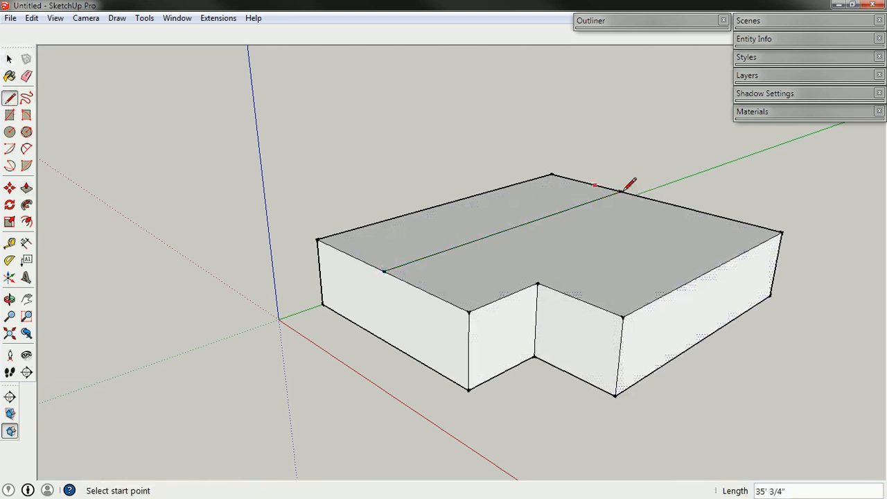
pyautogui.click(9, 59)
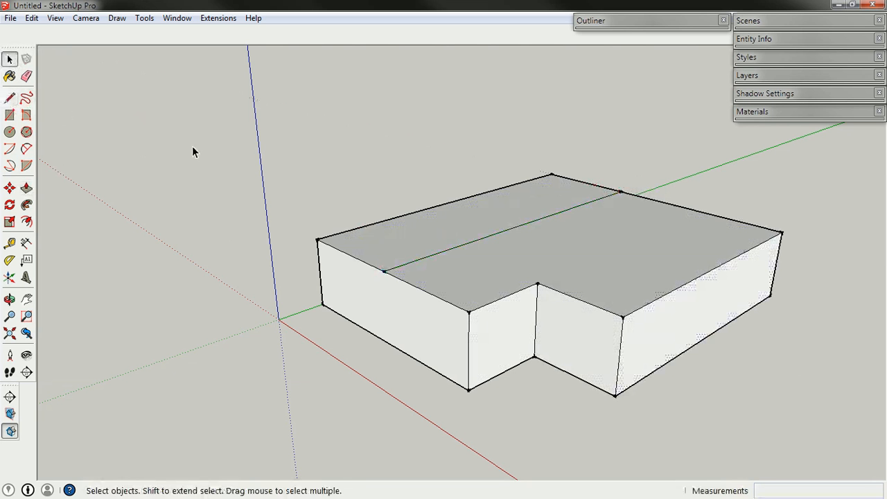
# Push/Pull the narrower strip of the divided top face upward about 7' 9" to form a raised second level.
pyautogui.click(26, 188)
pyautogui.moveTo(485, 221); pyautogui.dragTo(487, 142)
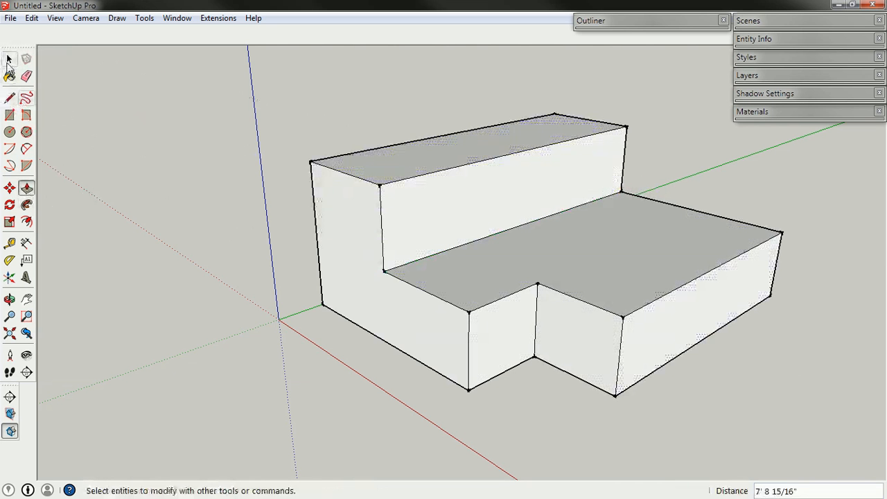
pyautogui.click(9, 59)
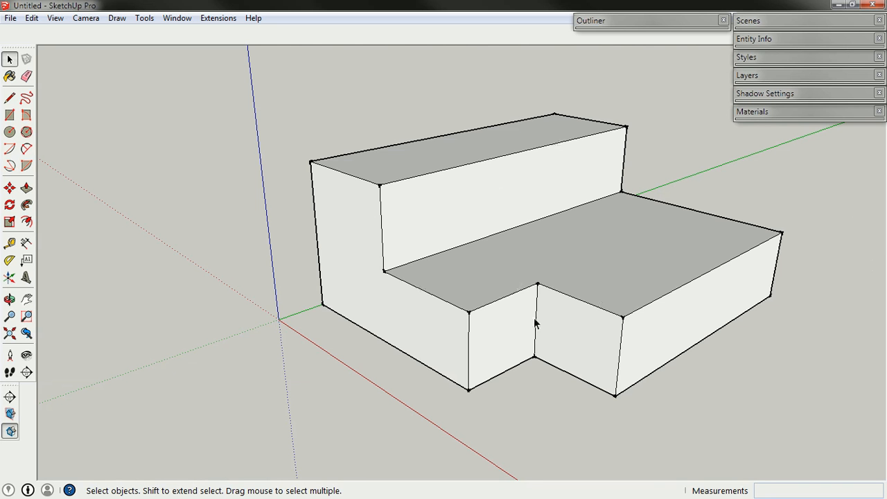
# Save the model on the Desktop under the file name tutorial01.
pyautogui.moveTo(554, 303); pyautogui.dragTo(548, 322, button='middle')
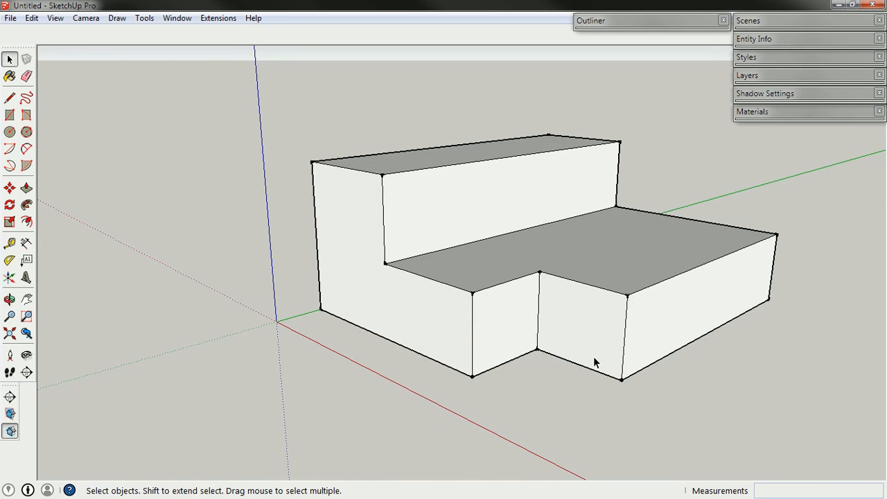
pyautogui.click(10, 19)
pyautogui.click(40, 81)
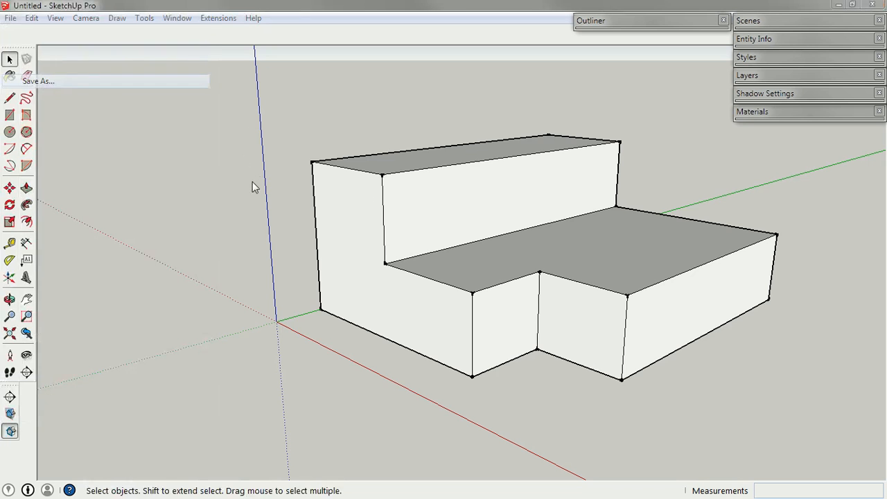
pyautogui.click(297, 205)
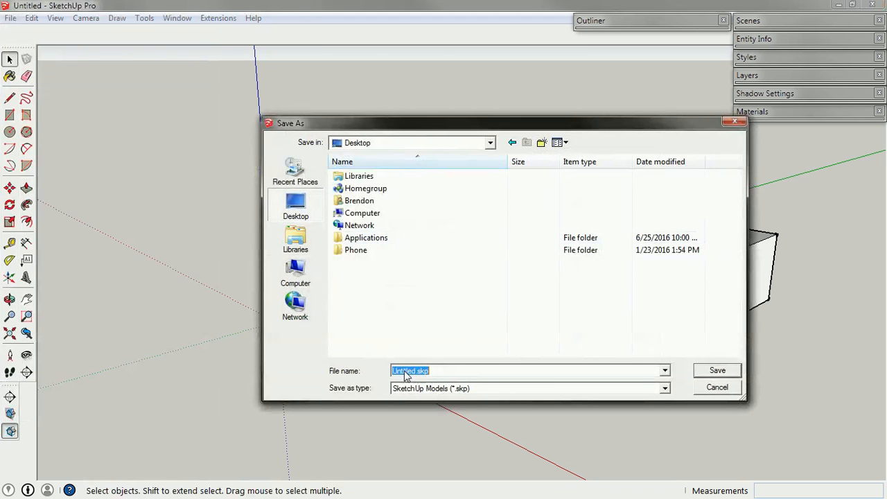
pyautogui.write('steps3')
pyautogui.press('Return')
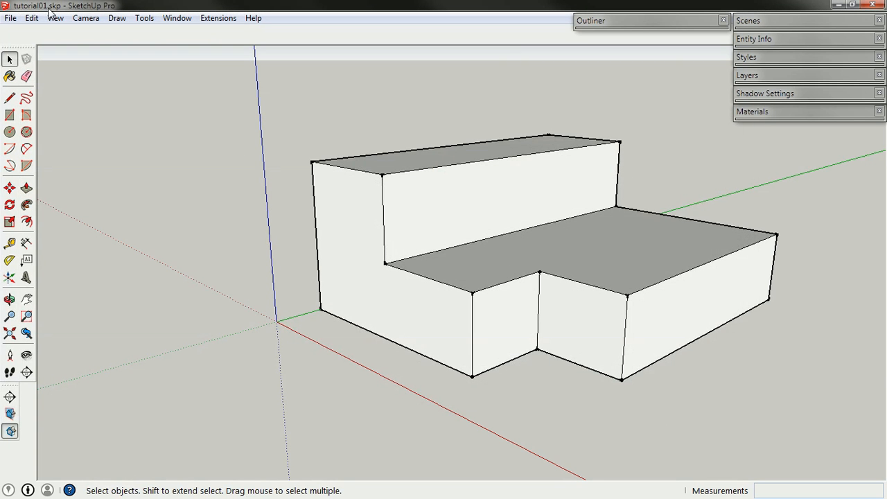
# Review the Legacy OpenStudio extension commands and stack its main and Rendering toolbars together above the model.
pyautogui.moveTo(479, 229); pyautogui.dragTo(509, 248, button='middle')
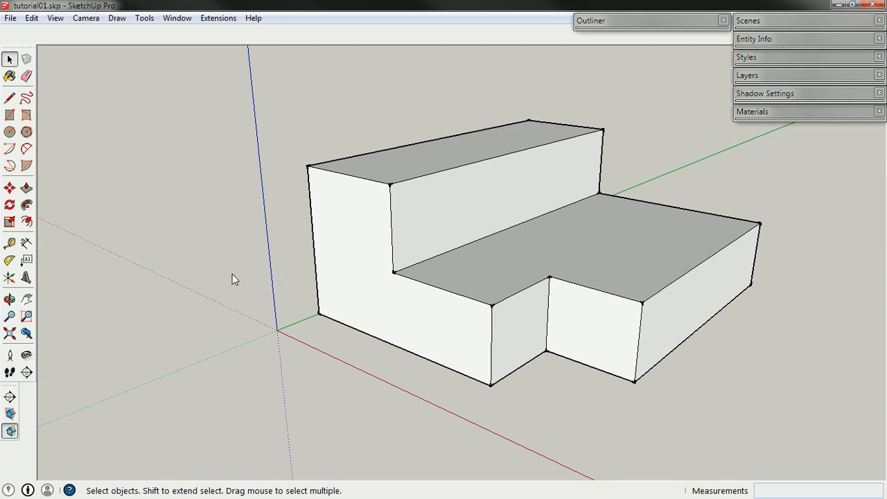
pyautogui.click(217, 18)
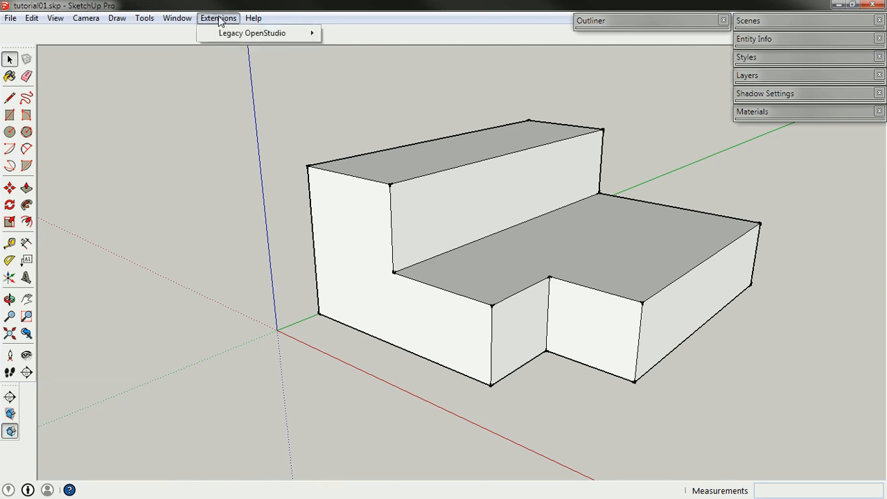
pyautogui.moveTo(223, 36)
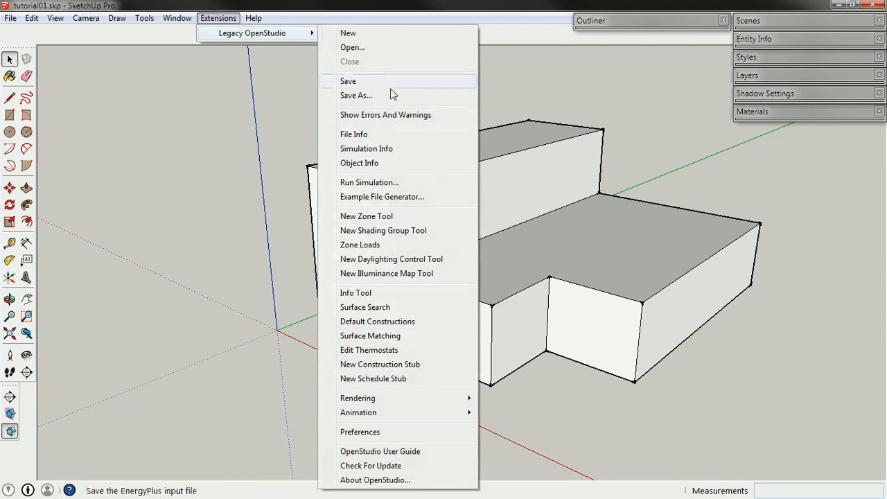
pyautogui.click(220, 20)
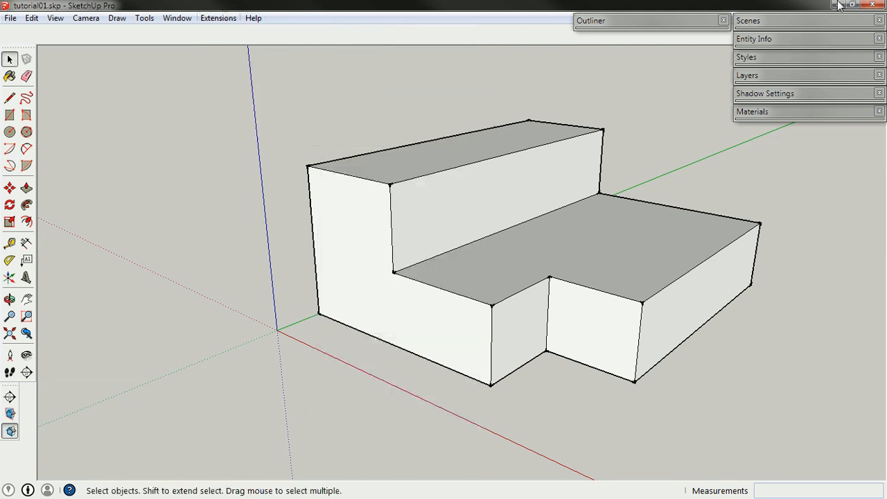
pyautogui.moveTo(392, 352); pyautogui.dragTo(156, 66)
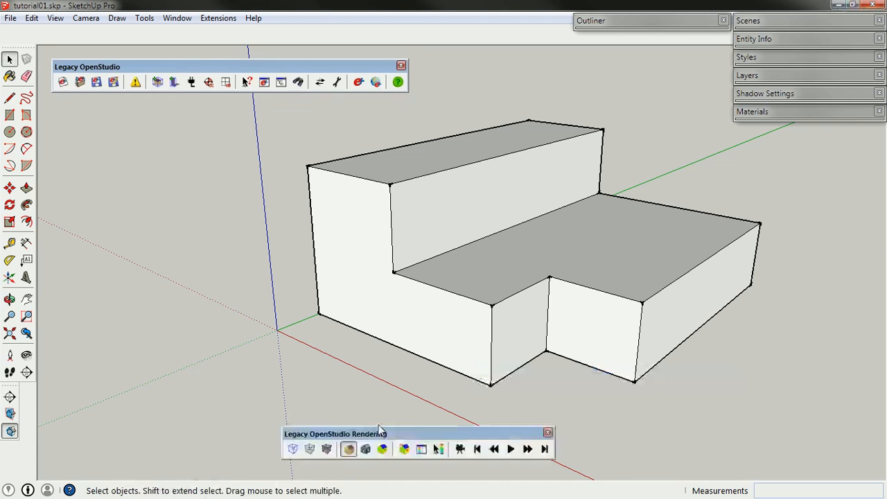
pyautogui.moveTo(398, 449); pyautogui.dragTo(174, 103)
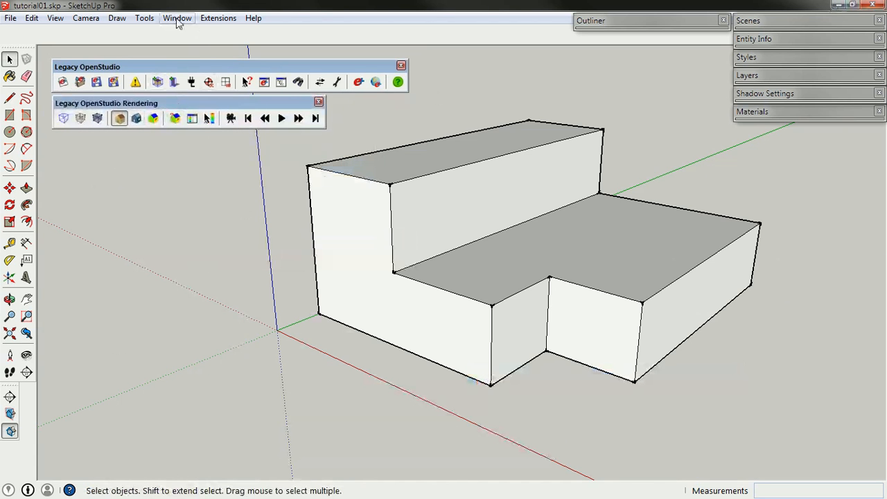
# Check in the system preferences whether the Legacy OpenStudio extension is enabled, and accept the settings.
pyautogui.click(177, 18)
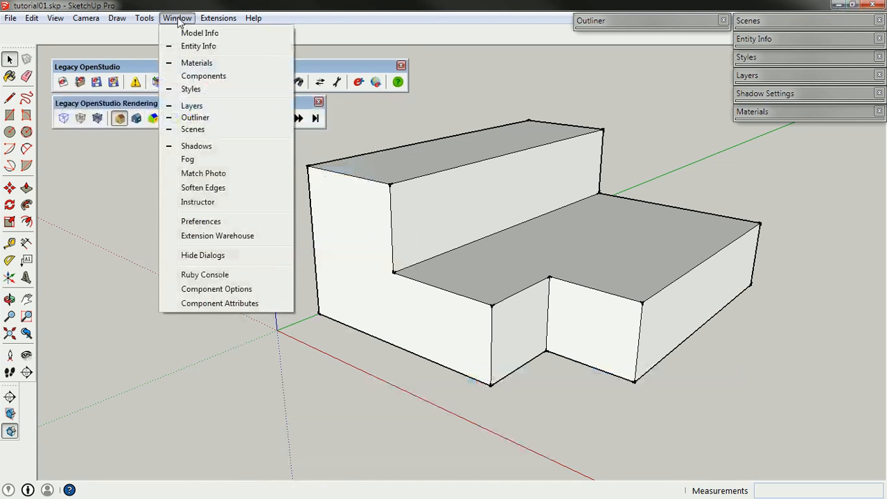
pyautogui.click(195, 220)
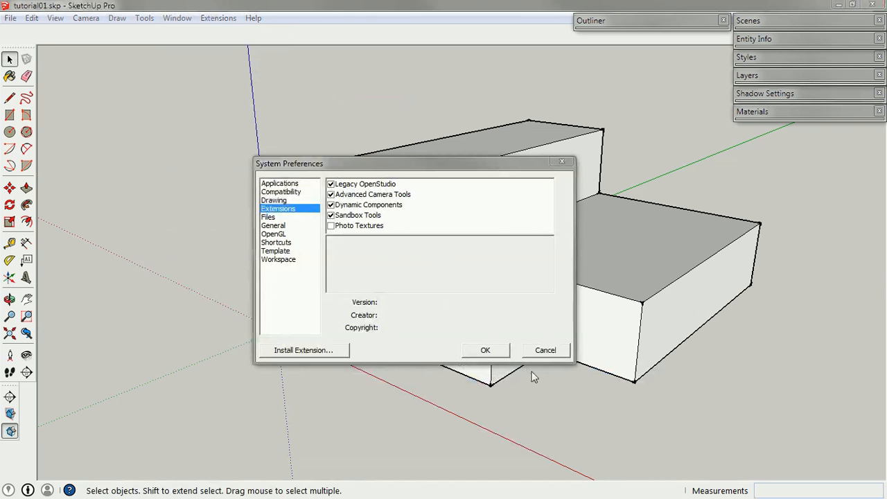
pyautogui.click(486, 350)
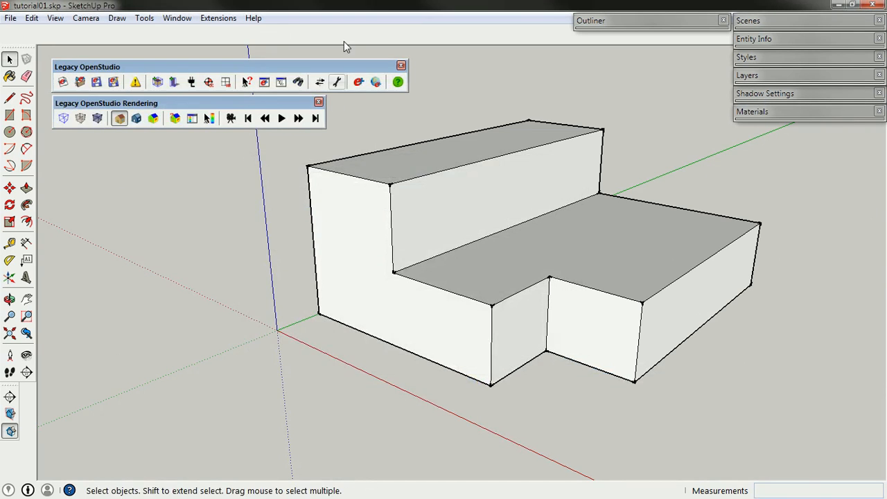
# Close the floating Legacy OpenStudio Rendering toolbar.
pyautogui.click(189, 20)
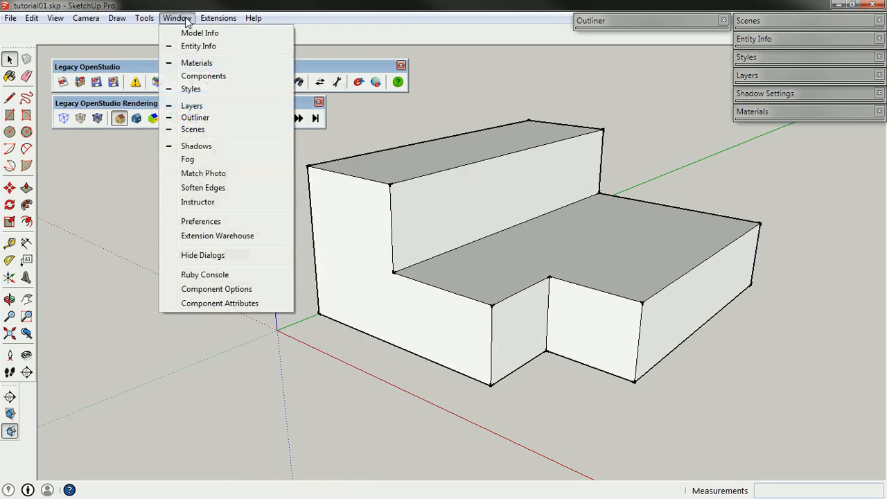
pyautogui.moveTo(208, 21)
pyautogui.click(216, 18)
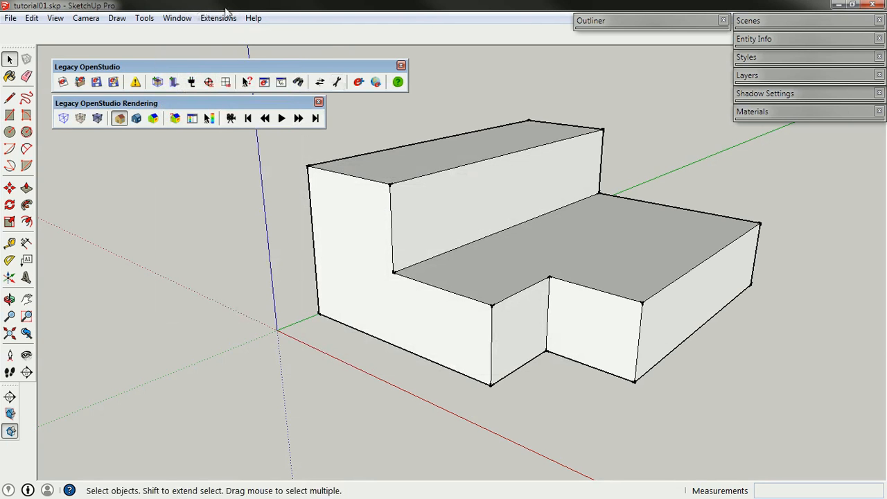
pyautogui.click(321, 102)
pyautogui.click(224, 19)
pyautogui.click(280, 152)
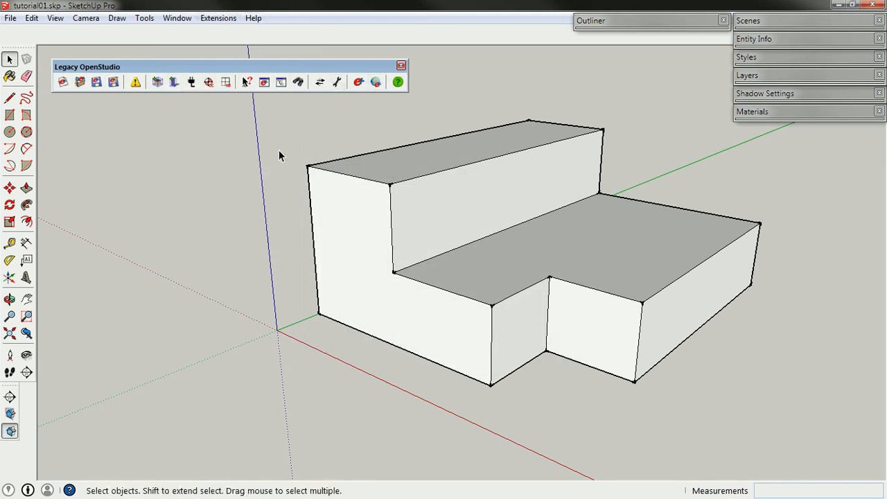
# Turn on display of both the Legacy OpenStudio and Legacy OpenStudio Rendering toolbars in the toolbar settings.
pyautogui.click(55, 19)
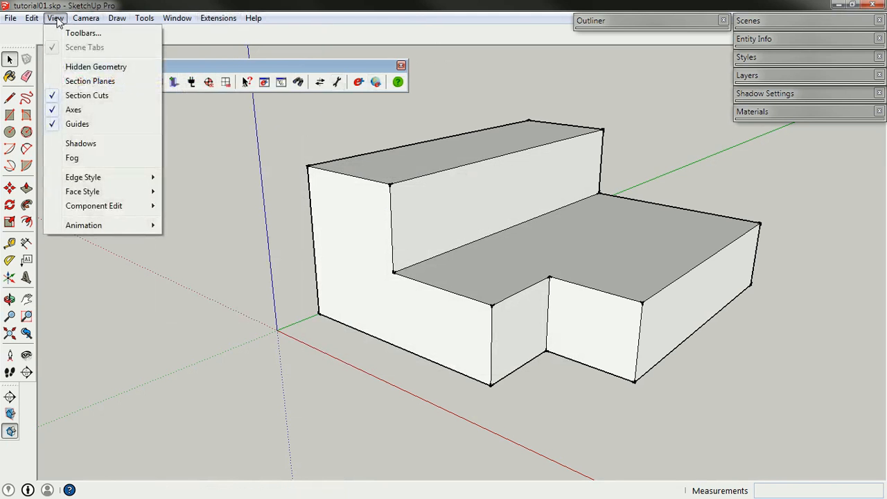
pyautogui.click(76, 33)
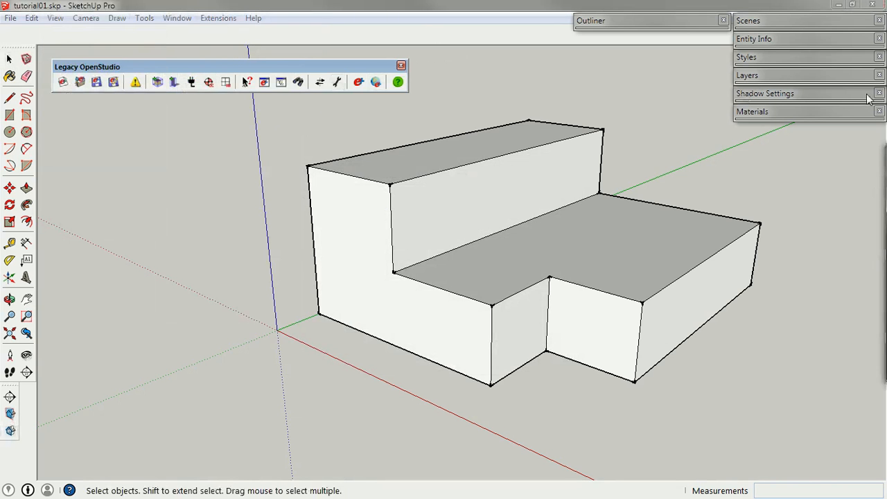
pyautogui.moveTo(530, 233); pyautogui.dragTo(485, 83)
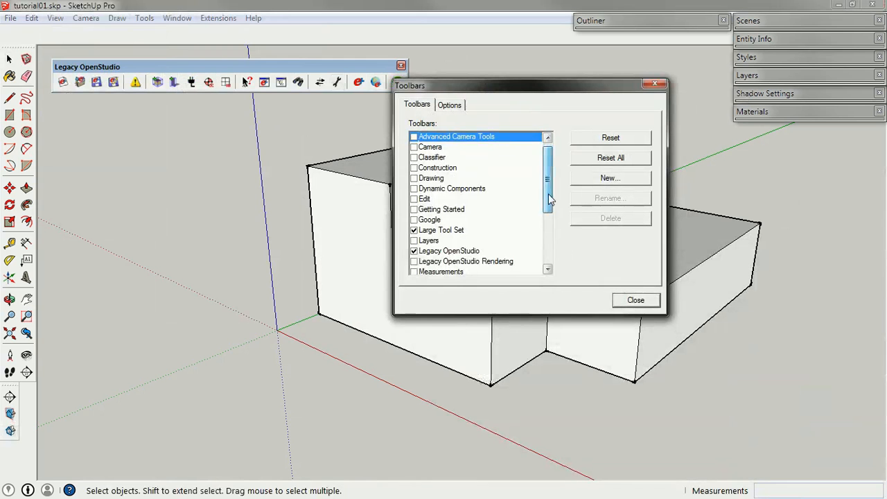
pyautogui.scroll(-1, 548, 200)
pyautogui.click(415, 232)
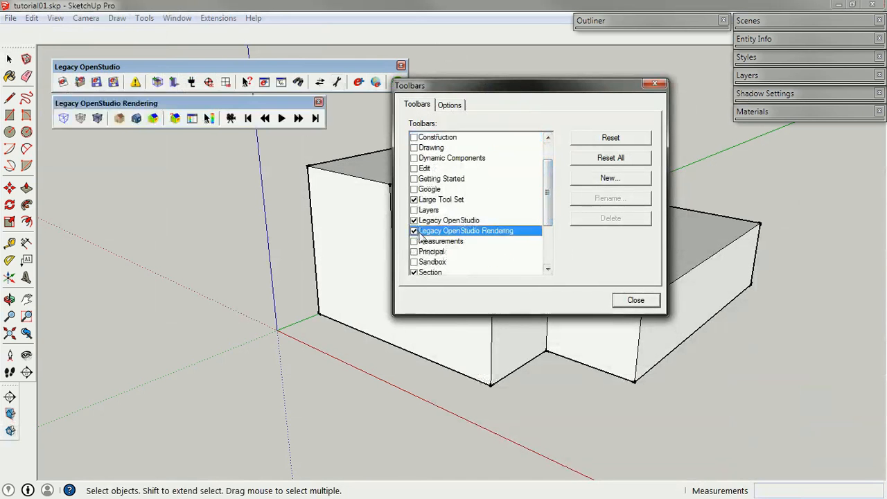
pyautogui.click(415, 220)
pyautogui.click(415, 231)
pyautogui.click(415, 221)
pyautogui.click(414, 231)
pyautogui.click(636, 300)
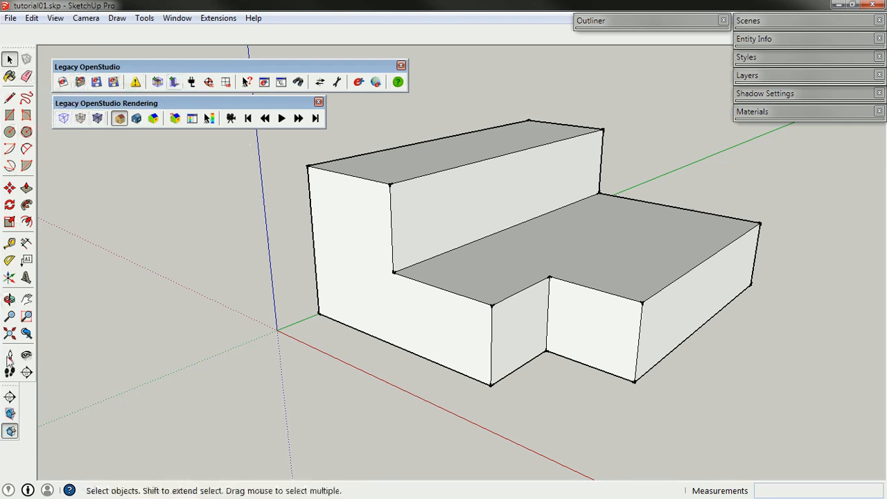
# Dock the Legacy OpenStudio and Legacy OpenStudio Rendering toolbars side by side in the strip above the drawing area.
pyautogui.moveTo(69, 66); pyautogui.dragTo(47, 22)
pyautogui.moveTo(91, 102); pyautogui.dragTo(392, 30)
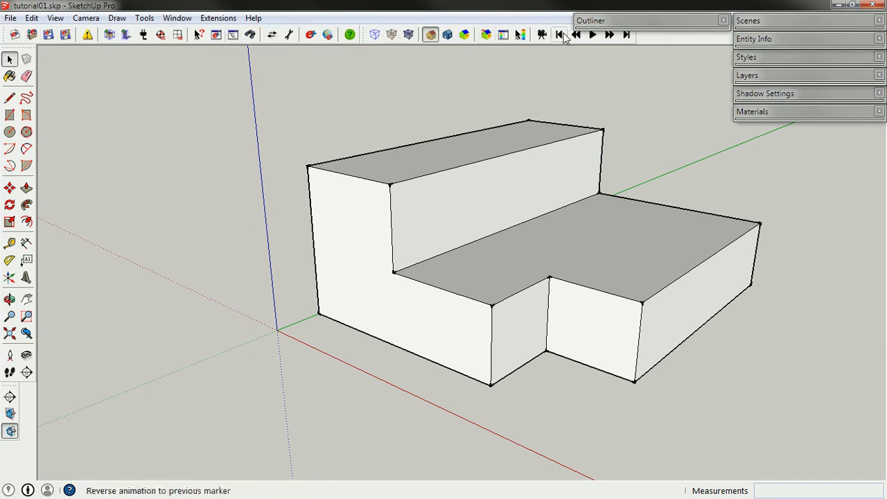
# Open the EnergyPlus input file 00_EPlus Template.idf, decline setting default construction names, and dismiss the version warning.
pyautogui.click(33, 36)
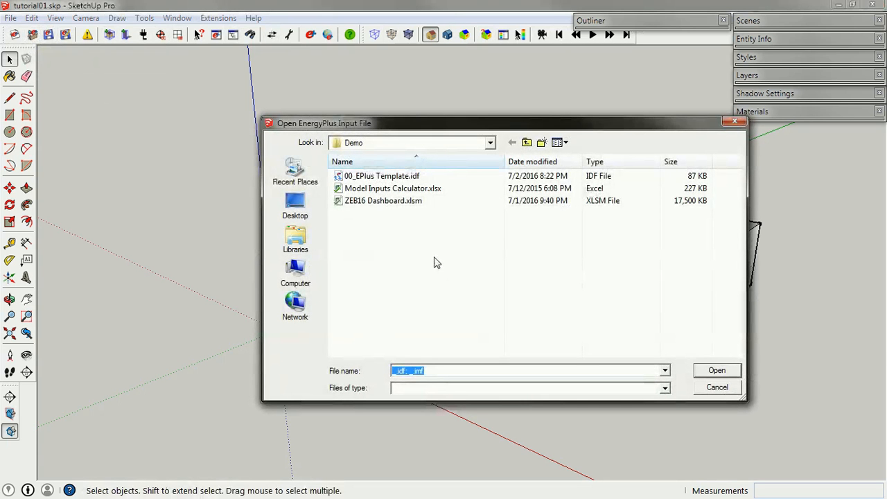
pyautogui.click(371, 177)
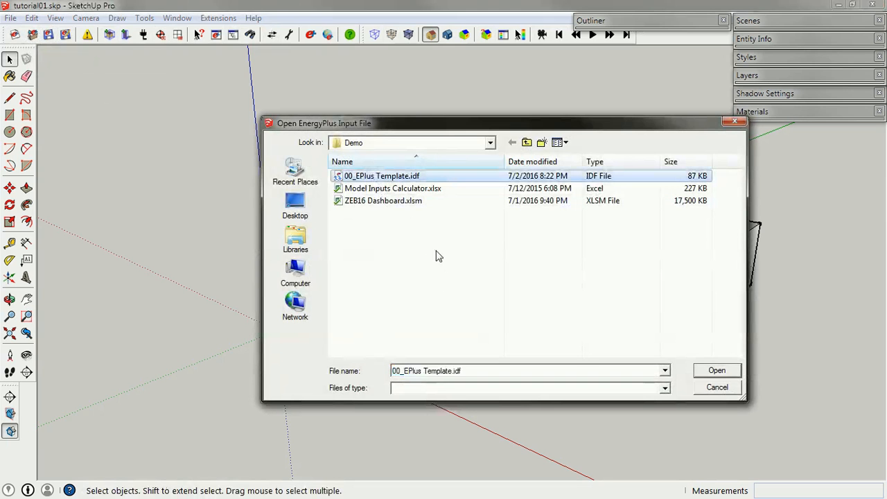
pyautogui.click(721, 371)
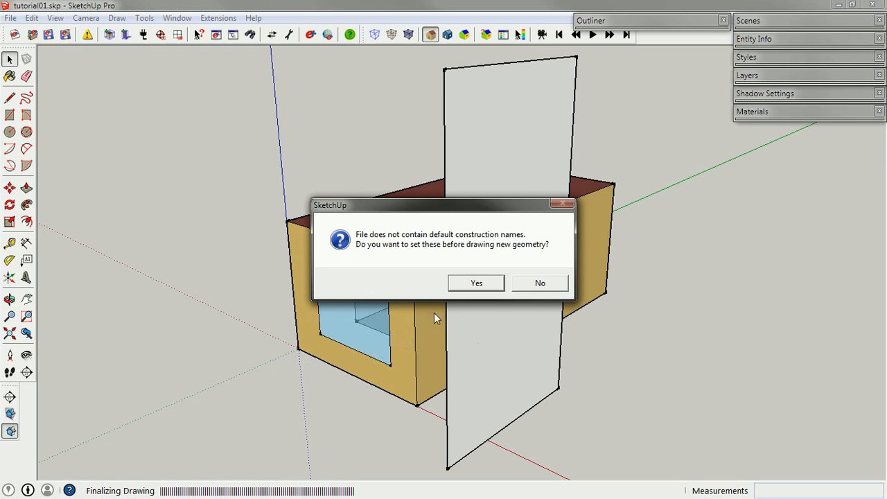
pyautogui.click(543, 284)
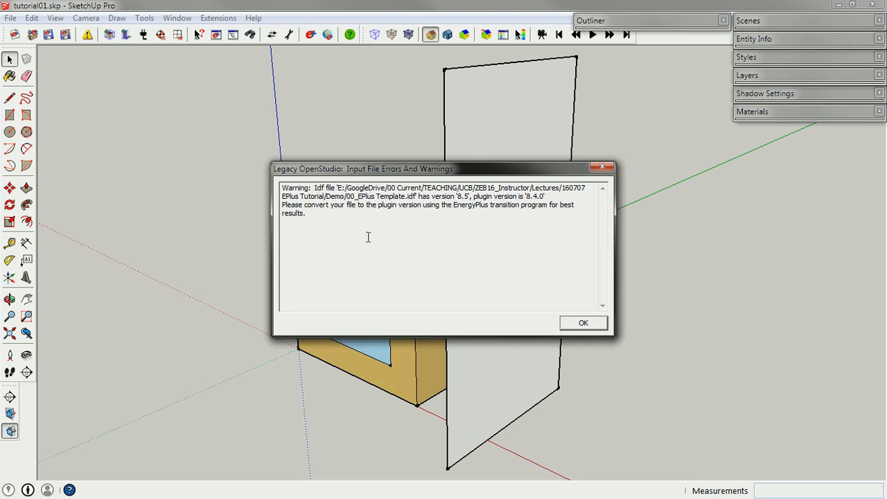
pyautogui.click(584, 324)
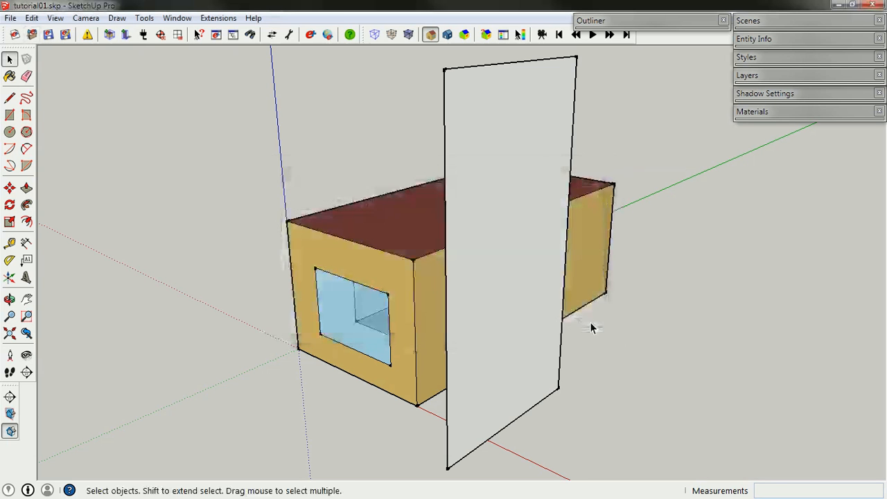
# Move all the imported EnergyPlus geometry about 49' 7" along the red axis, clear of the white building mass.
pyautogui.moveTo(363, 207); pyautogui.dragTo(433, 295, button='middle')
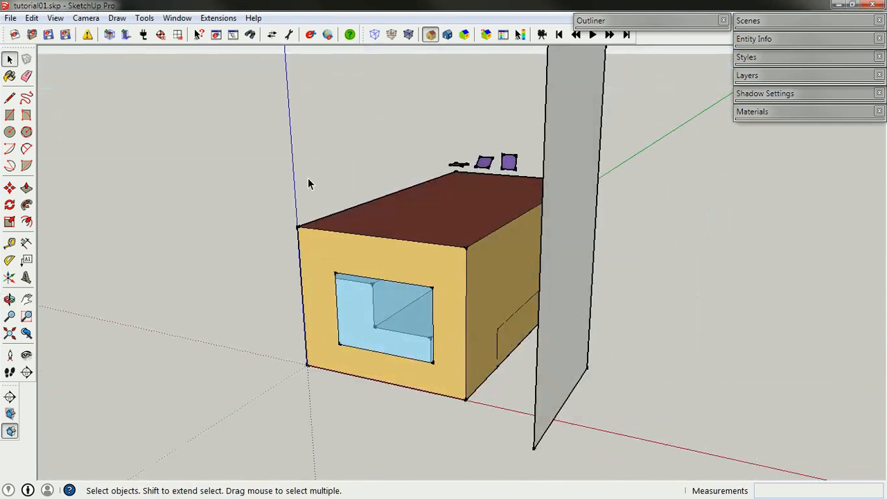
pyautogui.scroll(-4, 353, 244)
pyautogui.moveTo(283, 230); pyautogui.dragTo(654, 222, button='middle')
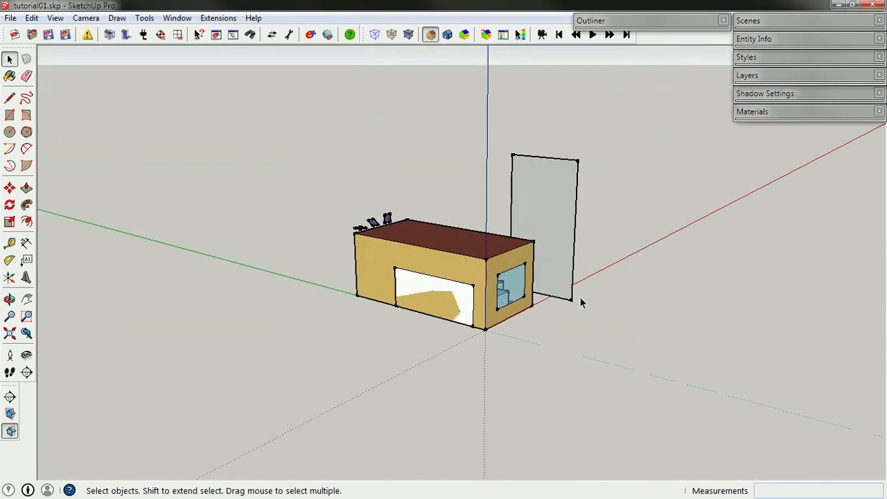
pyautogui.moveTo(582, 303); pyautogui.dragTo(636, 242, button='middle')
pyautogui.moveTo(596, 250); pyautogui.dragTo(261, 155)
pyautogui.moveTo(633, 262); pyautogui.dragTo(325, 347, button='middle')
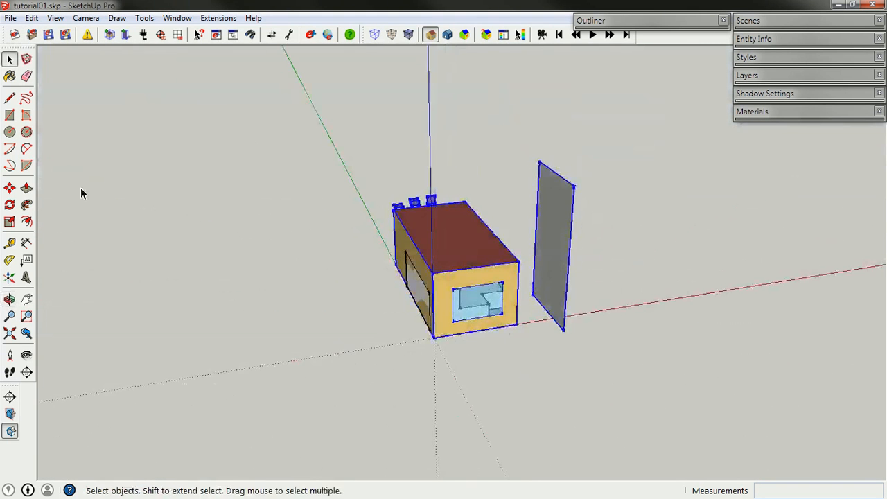
pyautogui.click(10, 188)
pyautogui.click(437, 340)
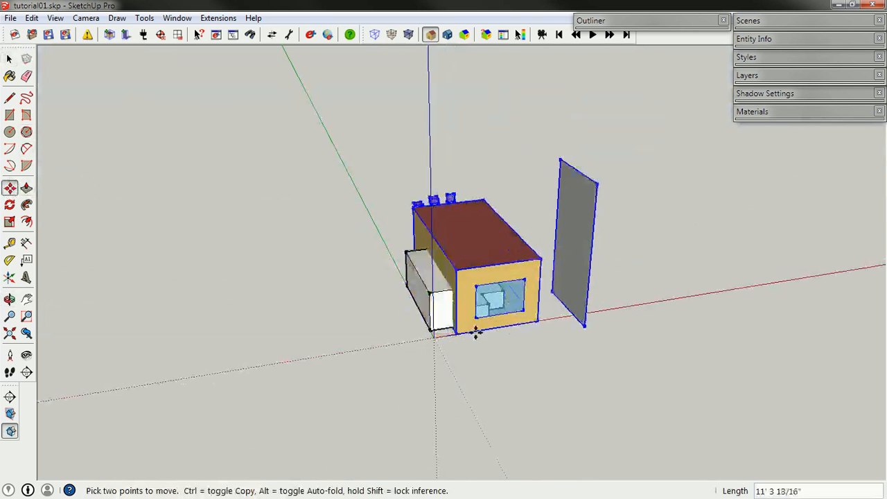
pyautogui.click(567, 316)
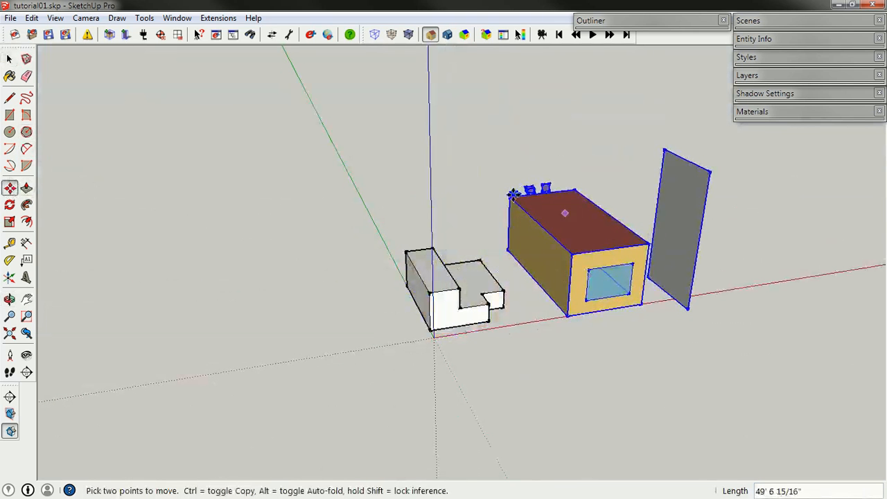
pyautogui.click(10, 60)
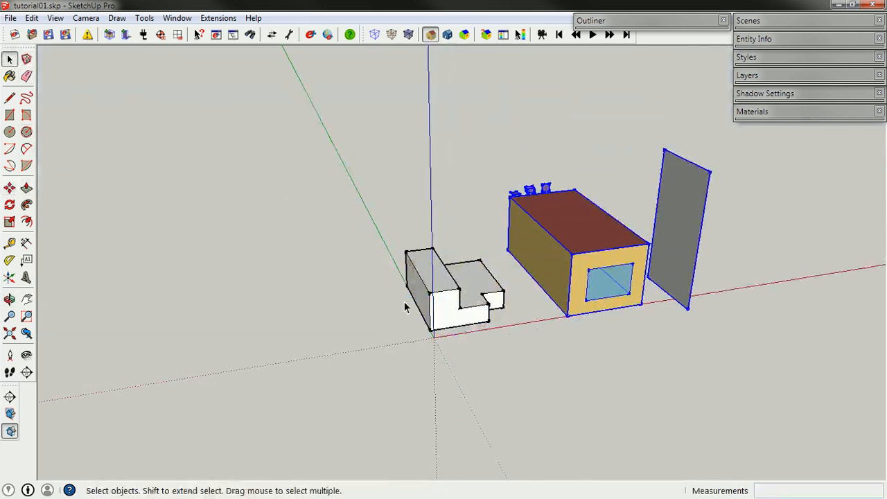
# Select the white mass's upper roof face and the imported zone box to compare plain geometry with EnergyPlus objects.
pyautogui.click(431, 276)
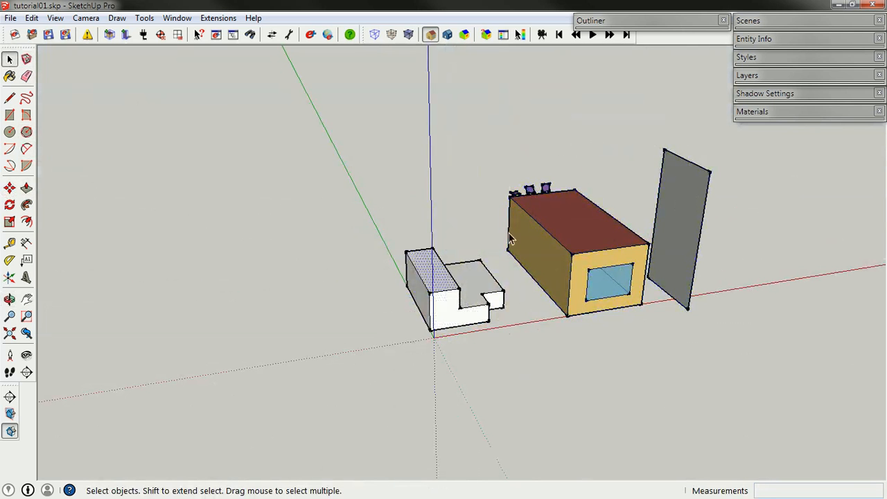
pyautogui.click(588, 206)
pyautogui.moveTo(683, 251); pyautogui.dragTo(387, 299, button='middle')
pyautogui.scroll(1, 784, 233)
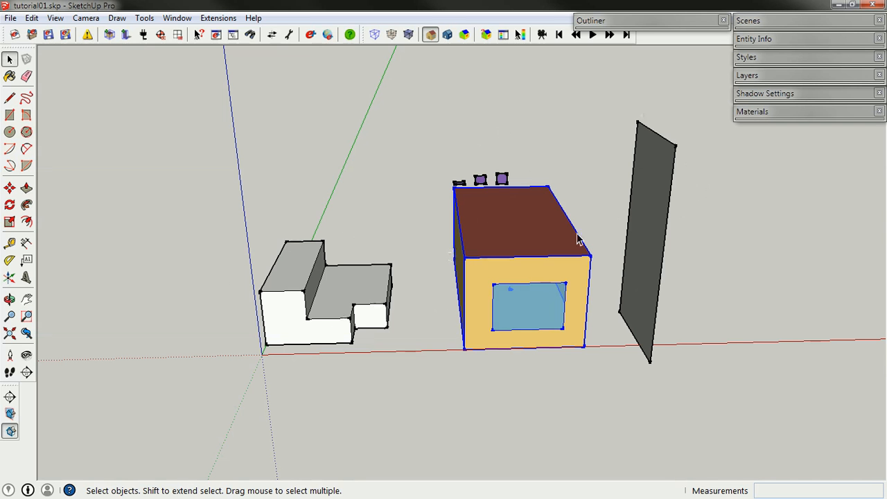
pyautogui.moveTo(531, 257); pyautogui.dragTo(581, 264, button='middle')
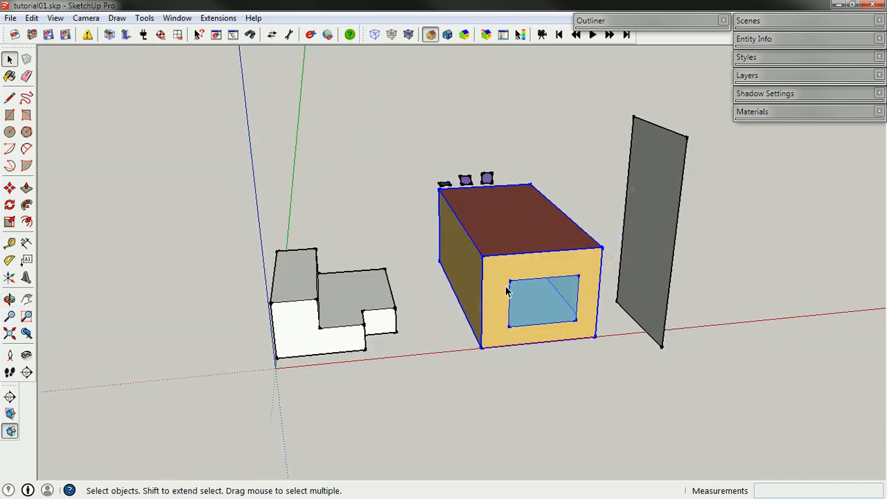
pyautogui.moveTo(508, 291); pyautogui.dragTo(408, 280, button='middle')
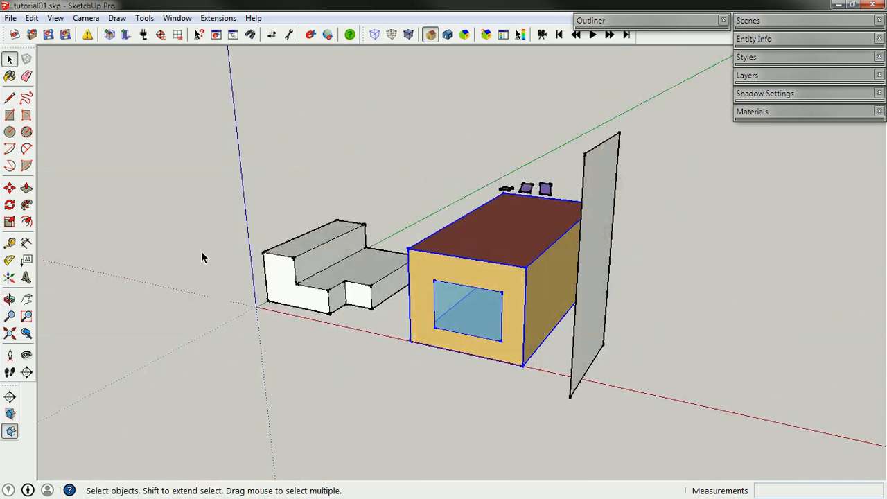
# Save the model to the Desktop as a new file named tutorial02.skp.
pyautogui.click(10, 18)
pyautogui.click(38, 81)
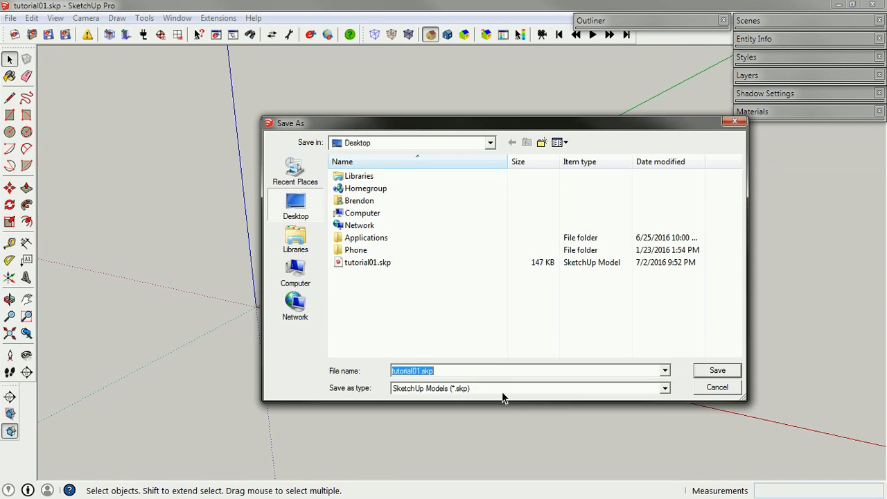
pyautogui.click(416, 372)
pyautogui.write('2')
pyautogui.click(720, 370)
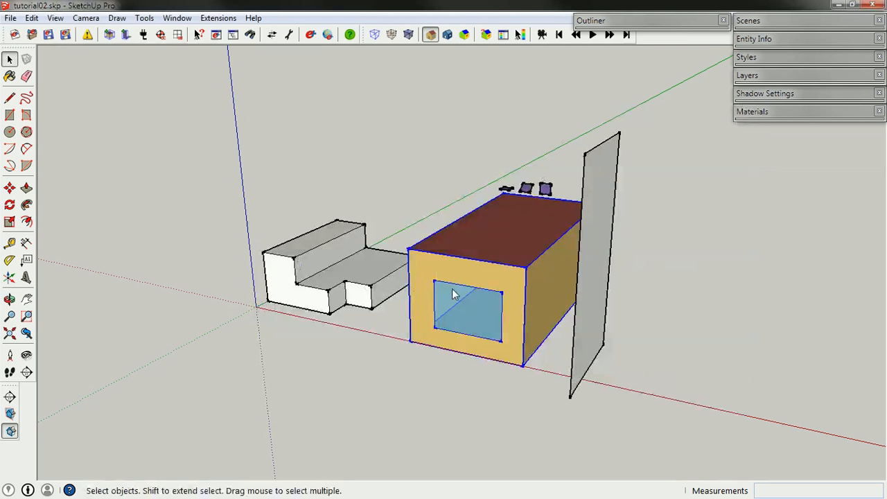
# Start a new blank model.
pyautogui.press('o')
pyautogui.moveTo(504, 293); pyautogui.dragTo(413, 300)
pyautogui.press('space')
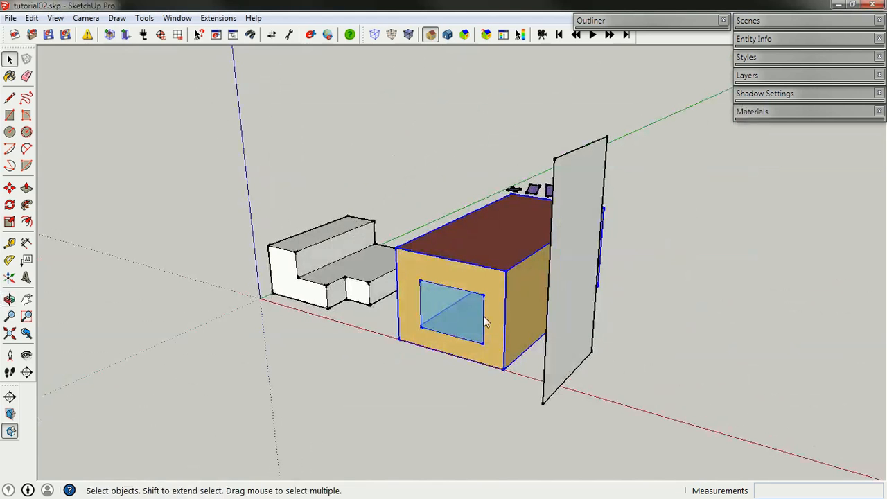
pyautogui.click(11, 18)
pyautogui.click(27, 32)
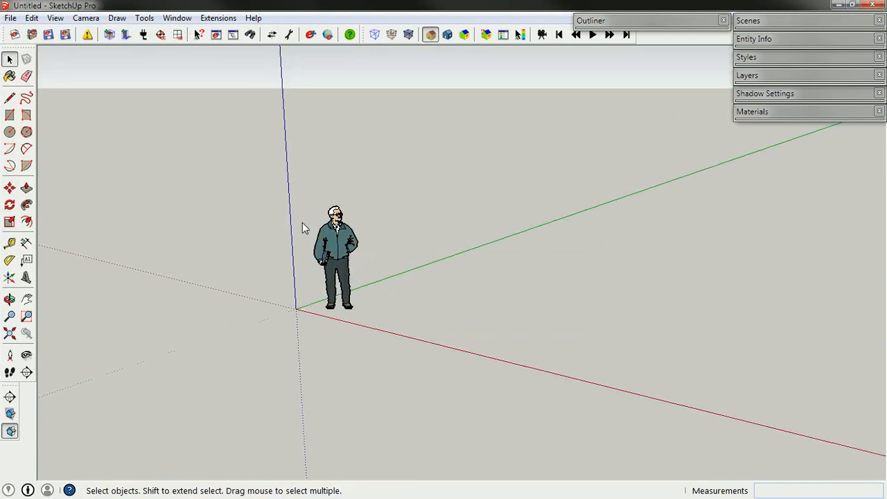
# Open tutorial02.skp from the Desktop without saving the untitled model, decline setting default construction names, and dismiss the version warning.
pyautogui.click(12, 18)
pyautogui.click(35, 47)
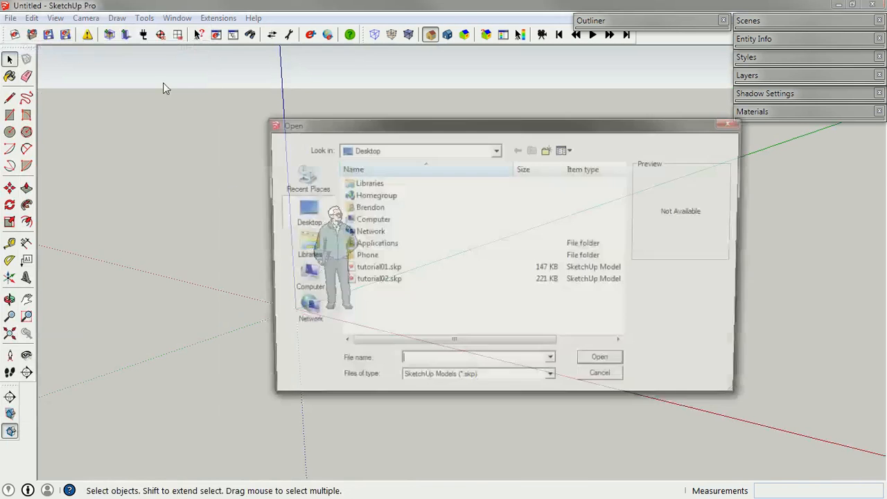
pyautogui.click(378, 282)
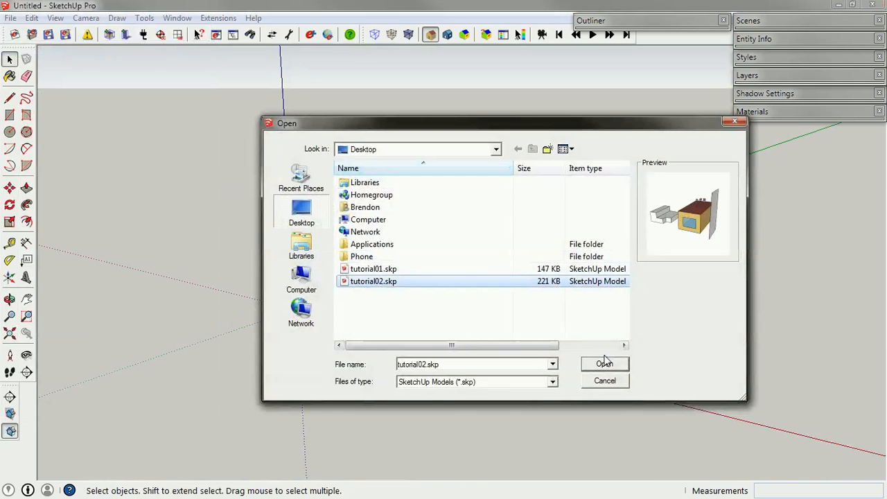
pyautogui.click(609, 363)
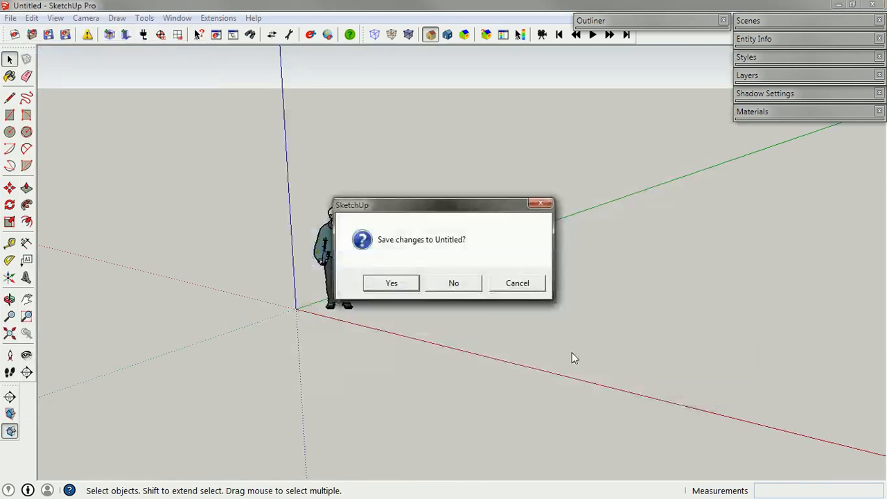
pyautogui.click(456, 284)
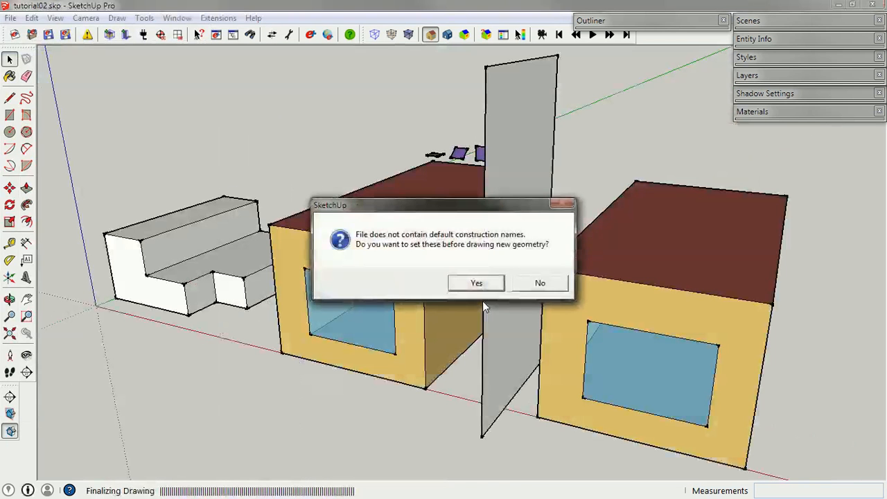
pyautogui.click(533, 285)
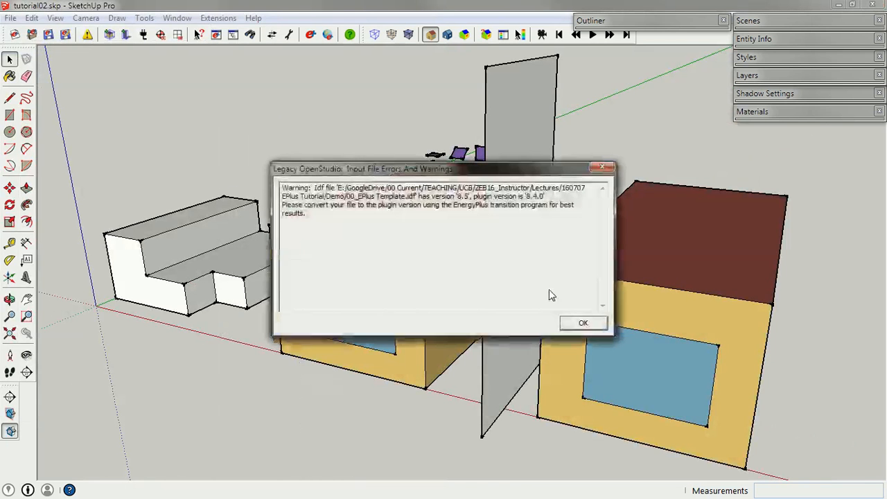
pyautogui.click(583, 324)
# Delete both coloured zone boxes, the tall shading surface and the small purple panels, keeping only the white mass.
pyautogui.moveTo(406, 257); pyautogui.dragTo(447, 257, button='middle')
pyautogui.scroll(-5, 499, 246)
pyautogui.click(481, 203)
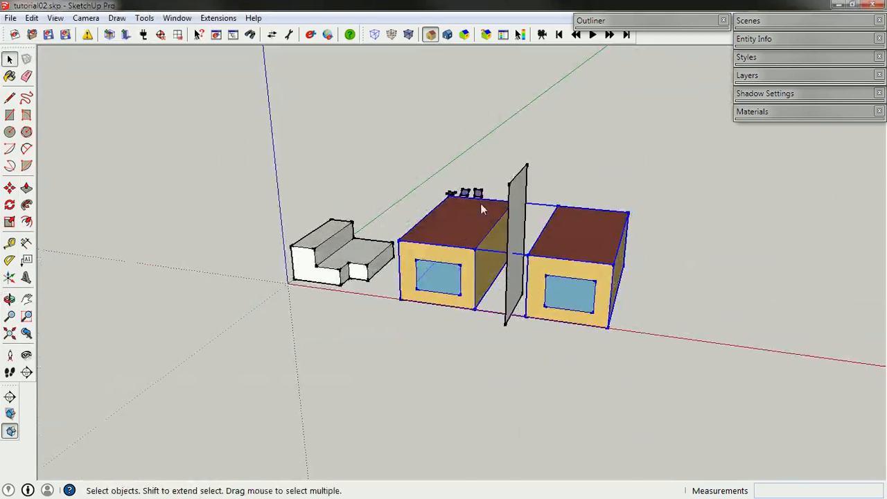
pyautogui.moveTo(387, 276); pyautogui.dragTo(543, 278, button='middle')
pyautogui.scroll(3, 568, 281)
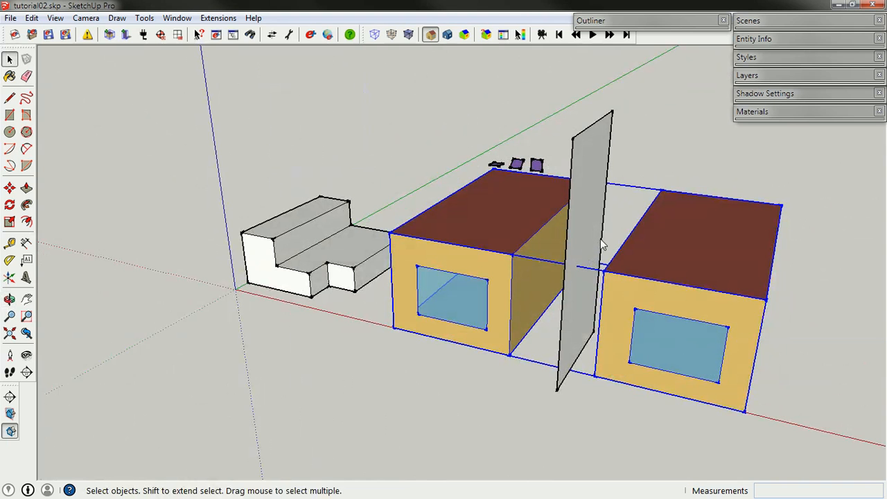
pyautogui.moveTo(603, 244); pyautogui.dragTo(523, 262, button='middle')
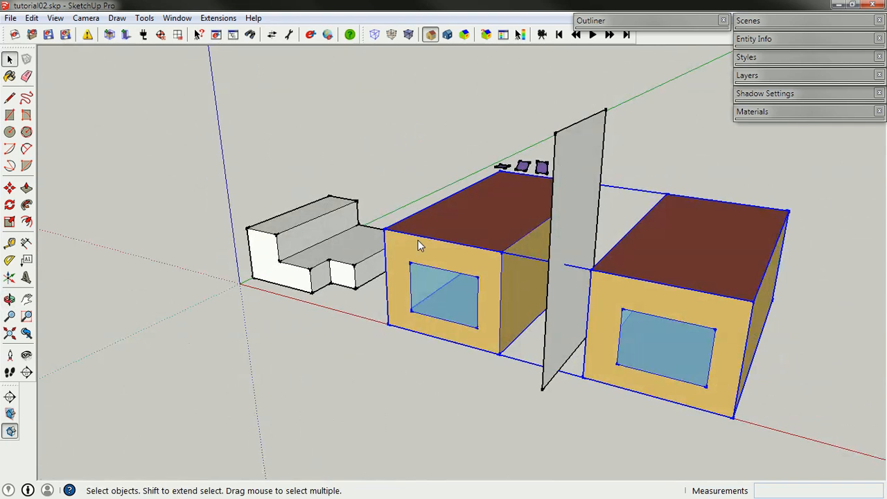
pyautogui.press('Delete')
pyautogui.moveTo(670, 230); pyautogui.dragTo(500, 133)
pyautogui.press('Delete')
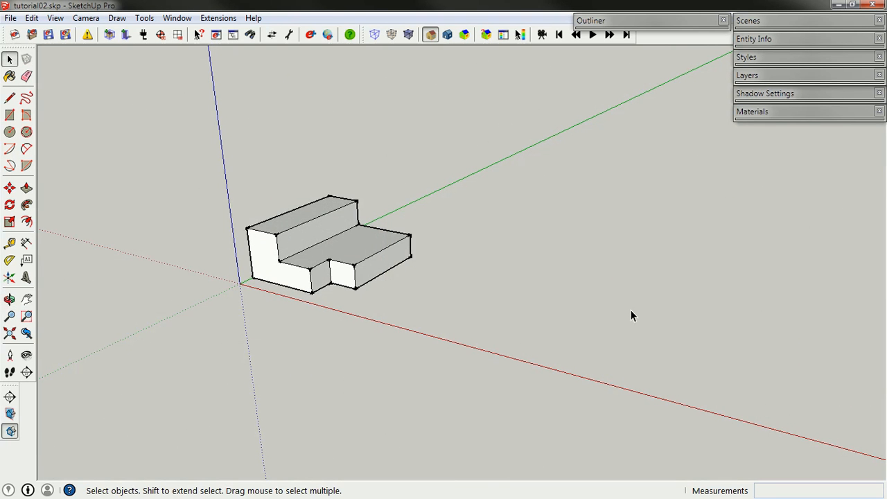
# Reopen 00_EPlus Template.idf without saving its changes, decline default construction names, dismiss the version warning, and inspect the imported geometry.
pyautogui.click(33, 36)
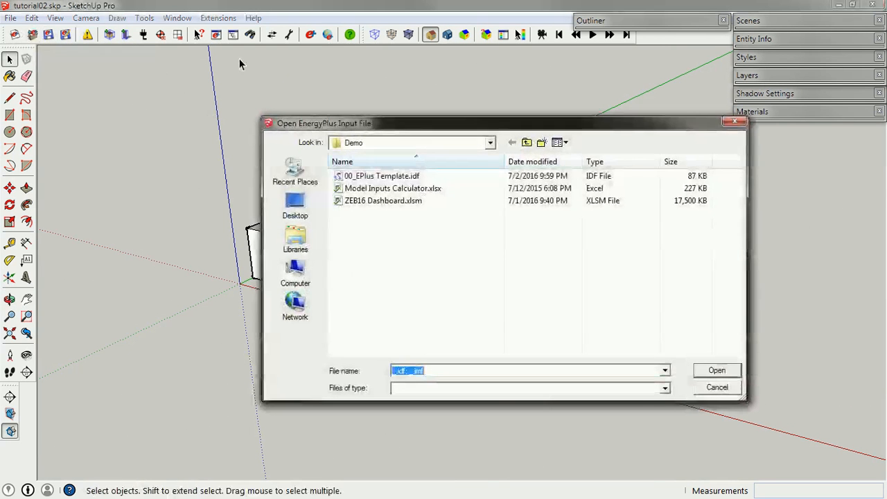
pyautogui.click(416, 176)
pyautogui.click(717, 372)
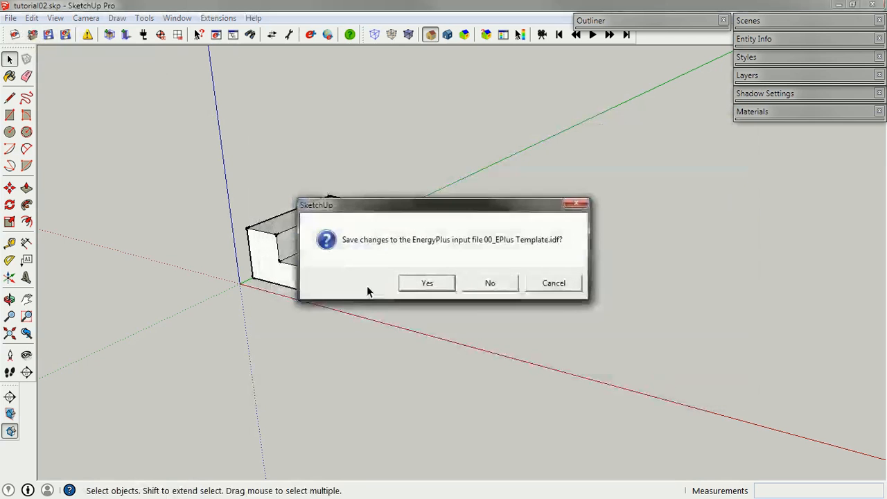
pyautogui.click(490, 283)
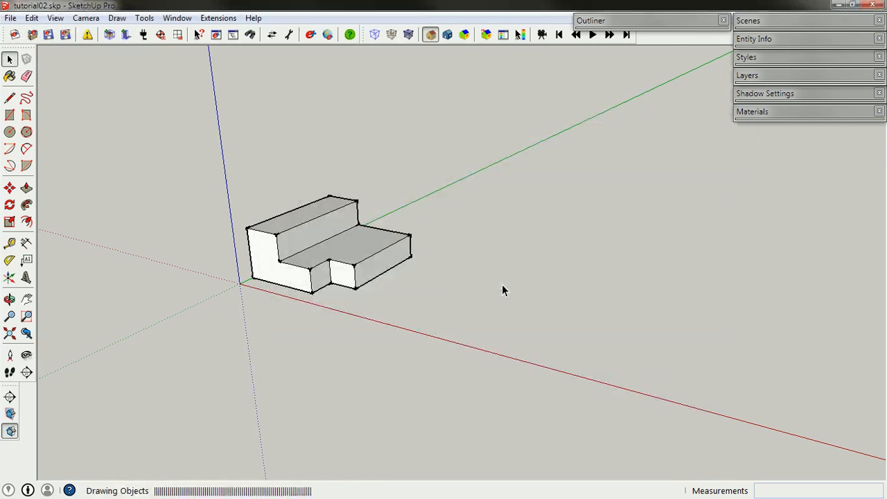
pyautogui.click(545, 285)
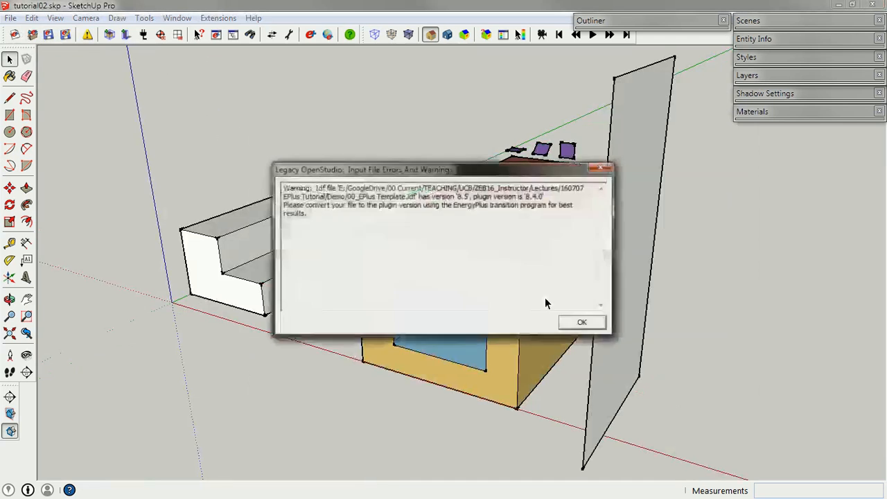
pyautogui.click(578, 321)
pyautogui.moveTo(578, 322); pyautogui.dragTo(547, 267, button='middle')
pyautogui.scroll(-4, 547, 262)
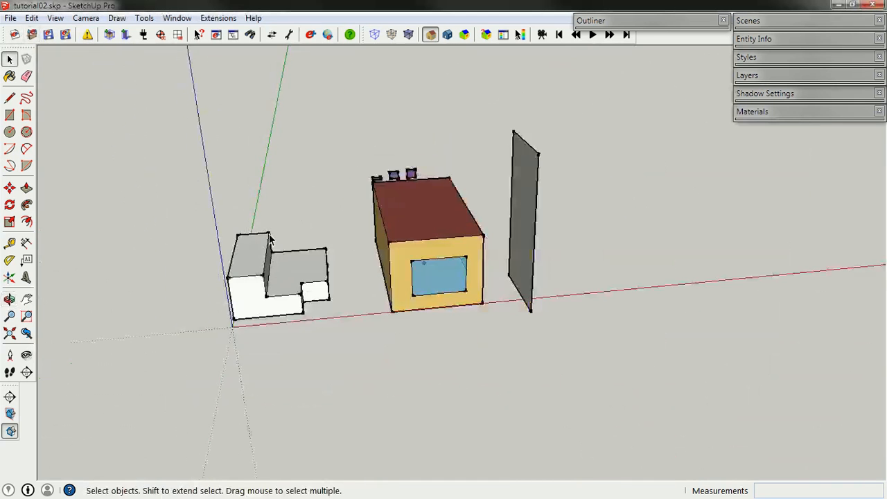
pyautogui.moveTo(347, 257); pyautogui.dragTo(511, 275, button='middle')
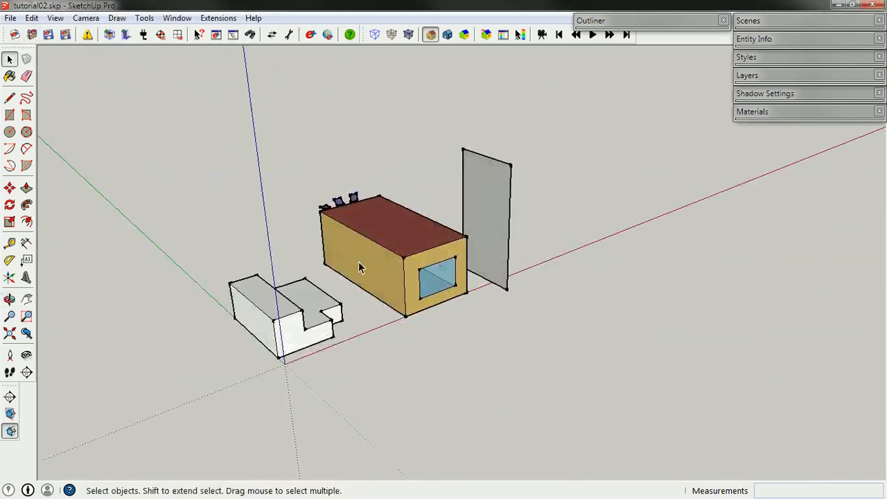
pyautogui.scroll(2, 340, 237)
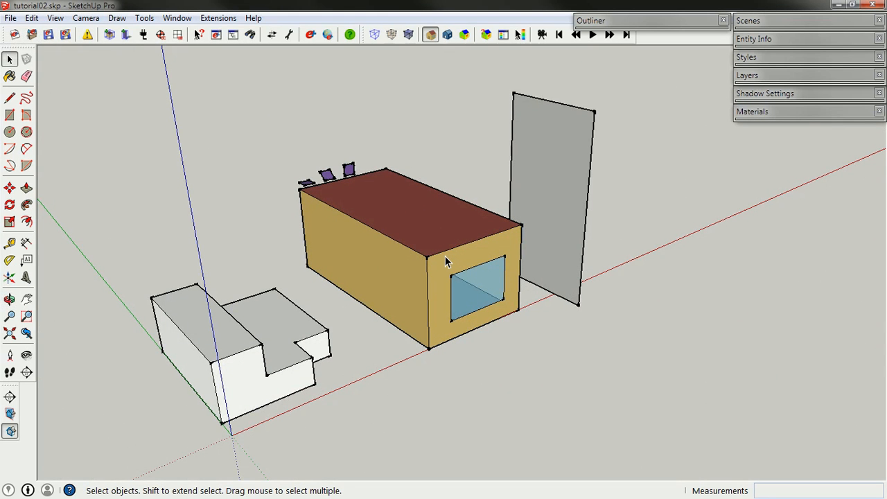
# Examine the imported thermal zone box, the small purple panels and the tall shading surface by selecting them individually.
pyautogui.click(396, 244)
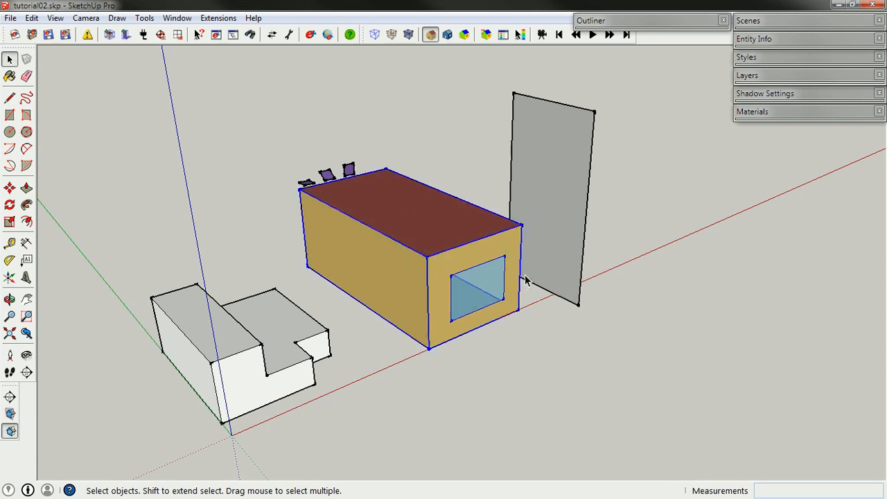
pyautogui.moveTo(483, 309); pyautogui.dragTo(527, 326, button='middle')
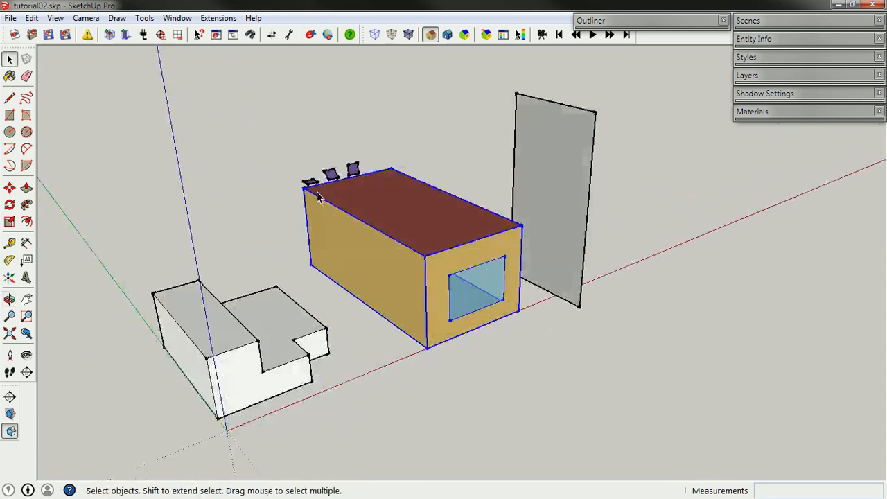
pyautogui.click(318, 184)
pyautogui.click(330, 174)
pyautogui.click(353, 168)
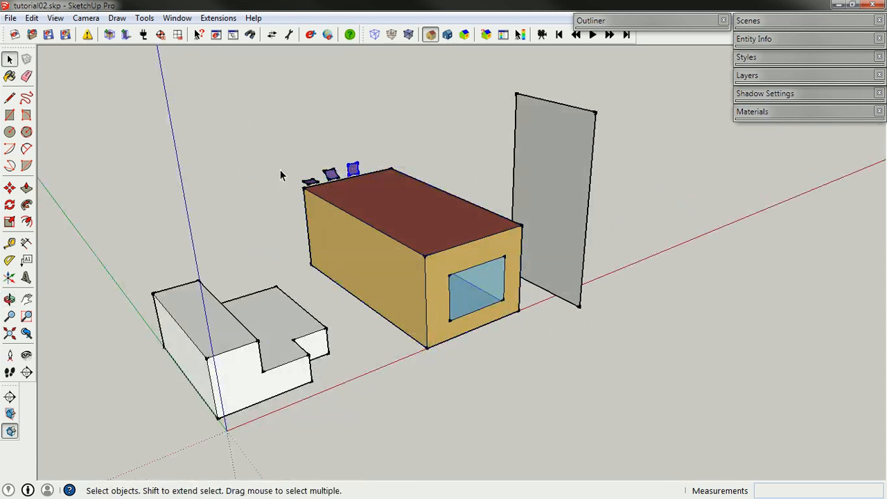
pyautogui.click(575, 217)
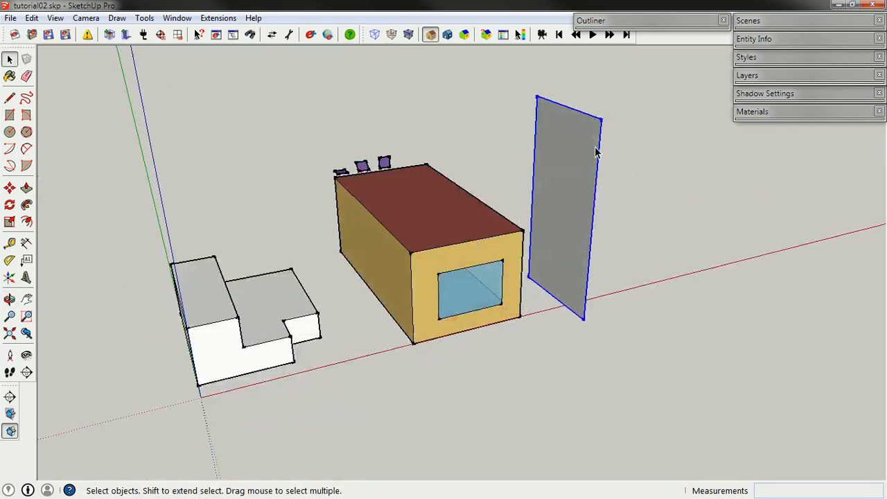
pyautogui.moveTo(391, 206); pyautogui.dragTo(444, 236, button='middle')
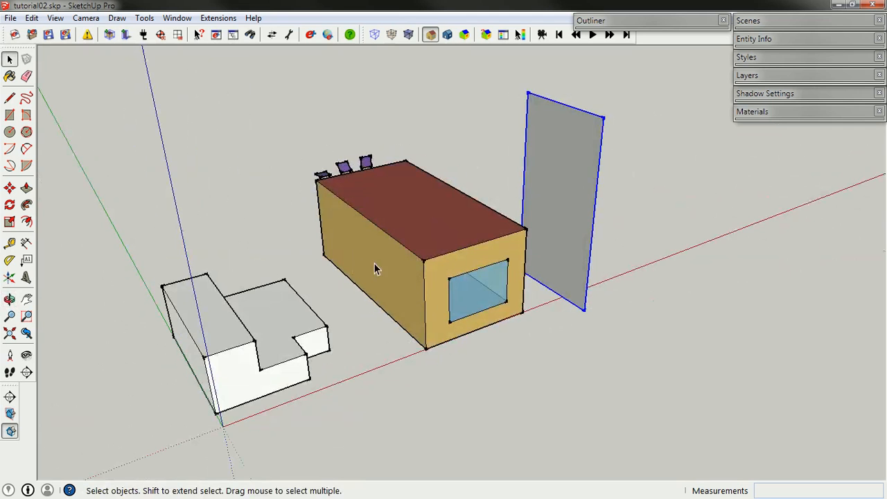
pyautogui.moveTo(374, 266); pyautogui.dragTo(412, 245, button='middle')
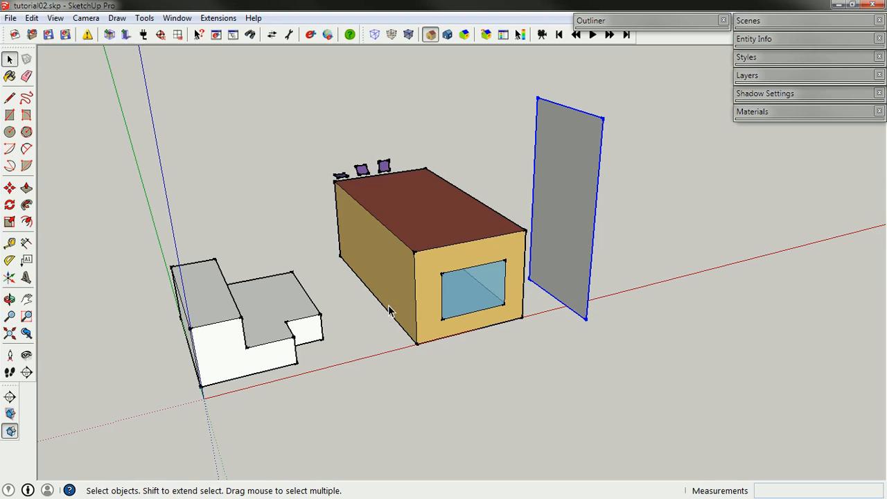
# Delete the whole white building mass near the origin, keeping the zone box, purple panels and tall shading surface.
pyautogui.moveTo(389, 312); pyautogui.dragTo(344, 350, button='middle')
pyautogui.moveTo(345, 350); pyautogui.dragTo(137, 219)
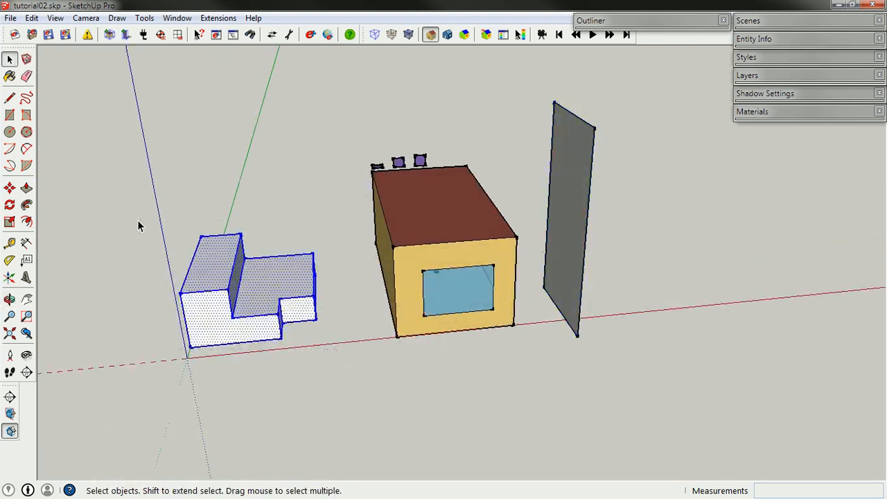
pyautogui.press('Delete')
pyautogui.moveTo(371, 306); pyautogui.dragTo(648, 327, button='middle')
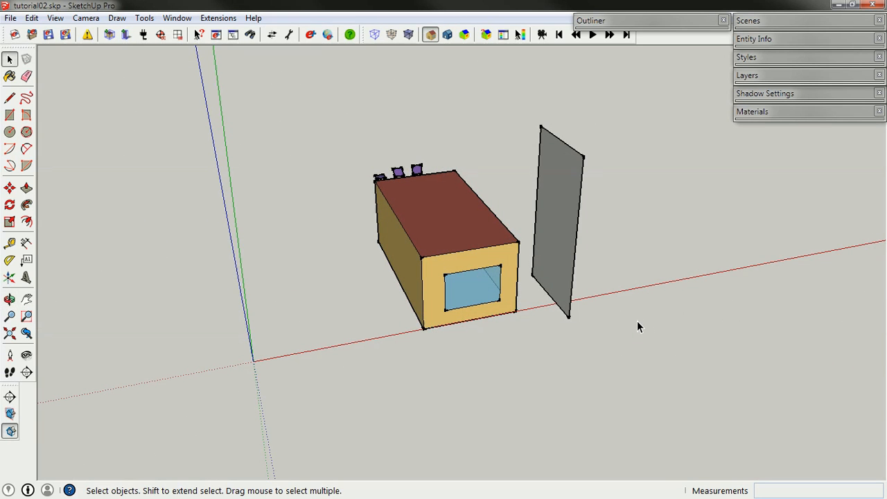
pyautogui.moveTo(362, 199); pyautogui.dragTo(222, 252, button='middle')
pyautogui.click(10, 59)
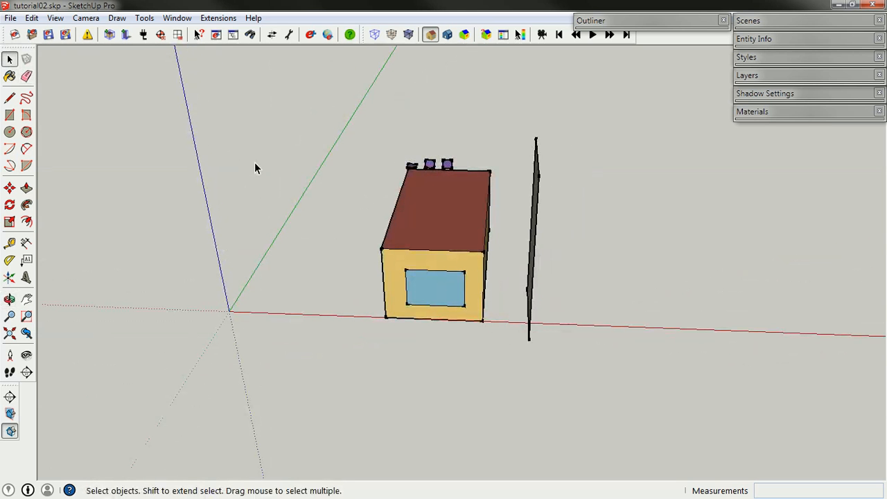
pyautogui.moveTo(254, 166); pyautogui.dragTo(290, 214, button='middle')
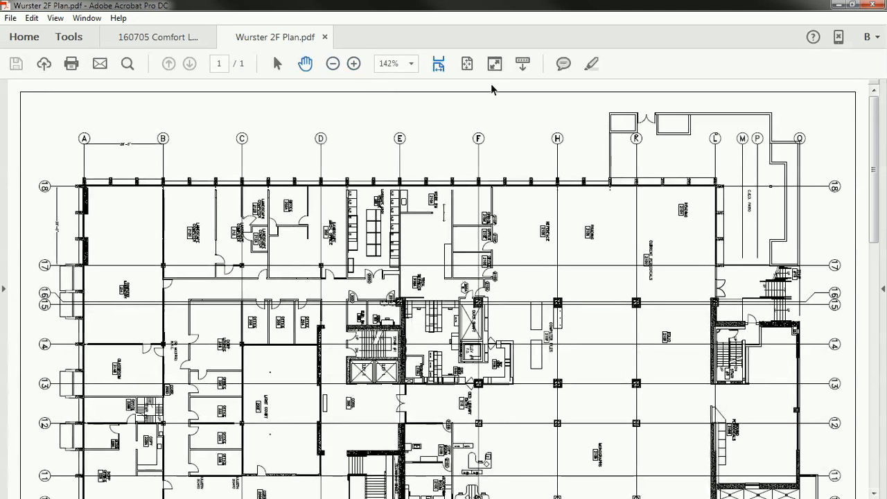
pyautogui.click(467, 64)
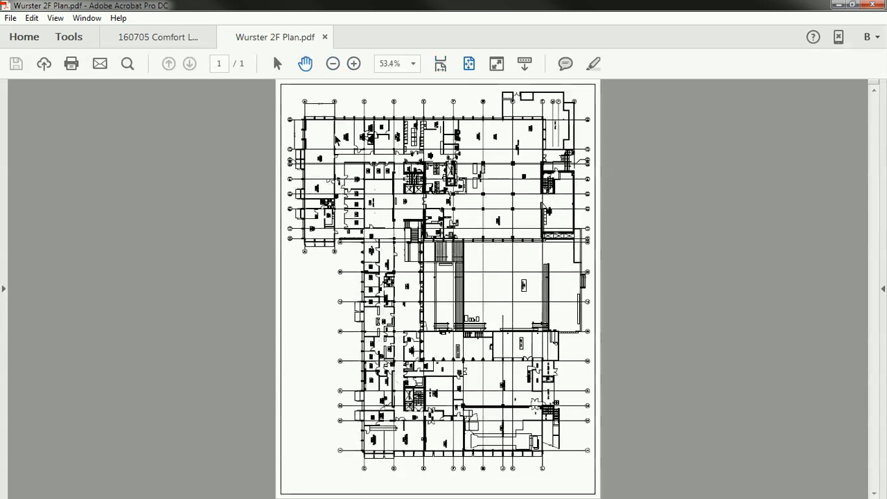
pyautogui.click(11, 18)
pyautogui.click(55, 100)
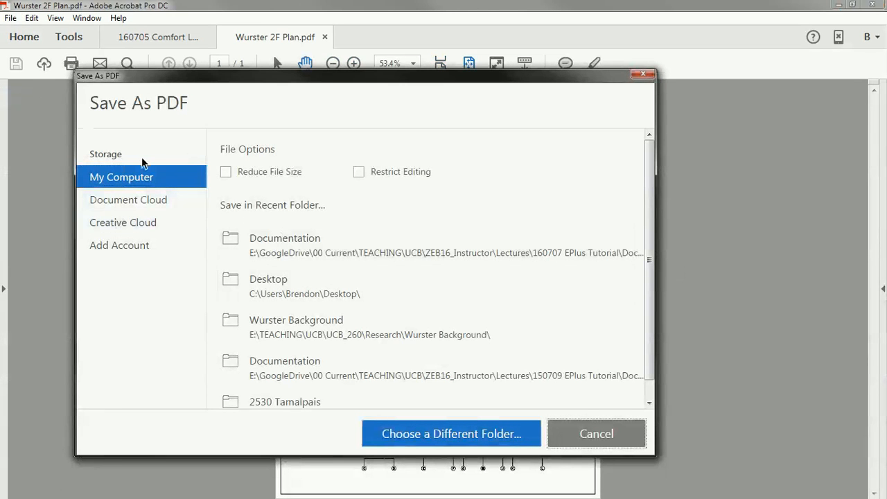
pyautogui.click(641, 435)
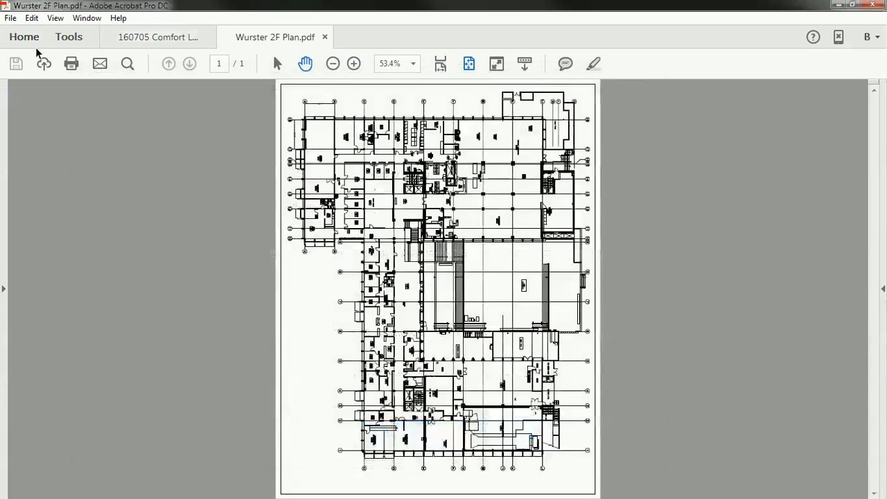
# In Acrobat, export Wurster 2F Plan.pdf to the Documentation folder as the PNG image Wurster 2F Plan2.png, close the PDF and return to SketchUp.
pyautogui.click(10, 18)
pyautogui.moveTo(178, 137)
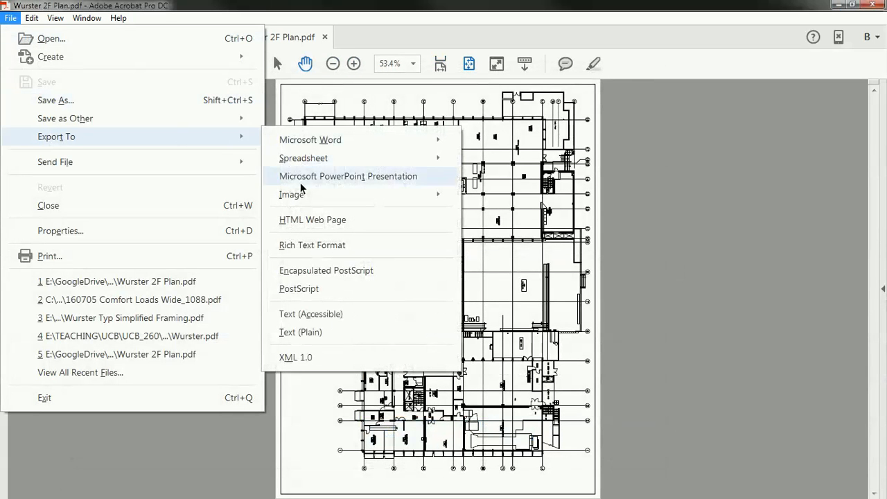
pyautogui.moveTo(303, 195)
pyautogui.click(479, 253)
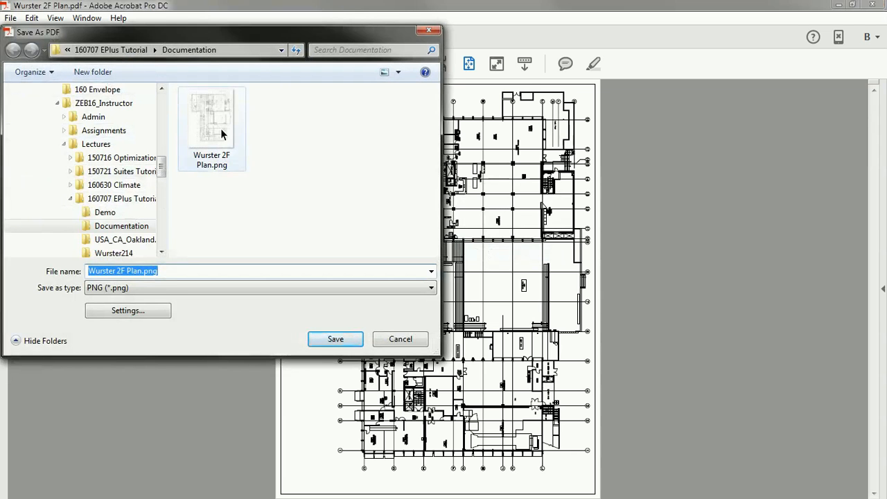
pyautogui.click(141, 271)
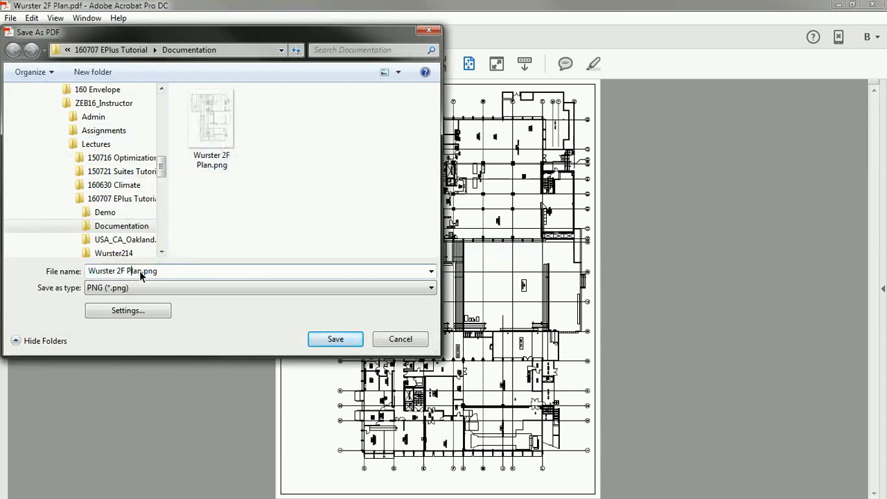
pyautogui.click(312, 340)
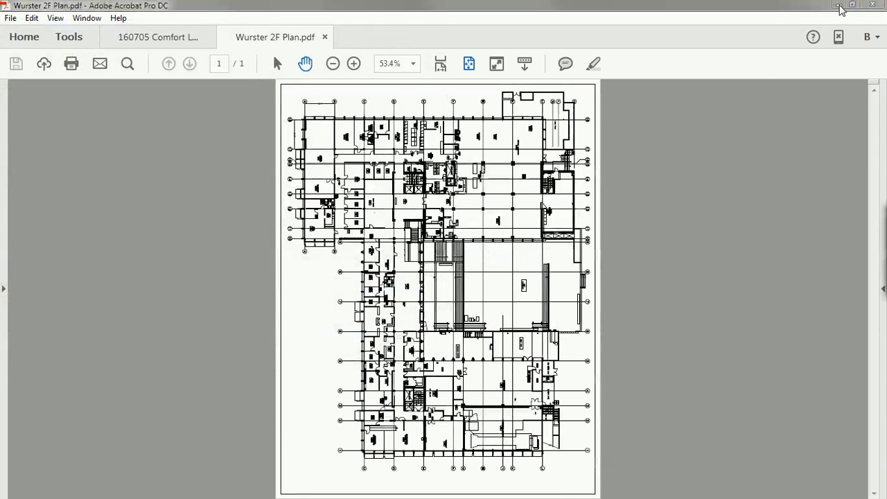
pyautogui.hotkey('ctrl', 'w')
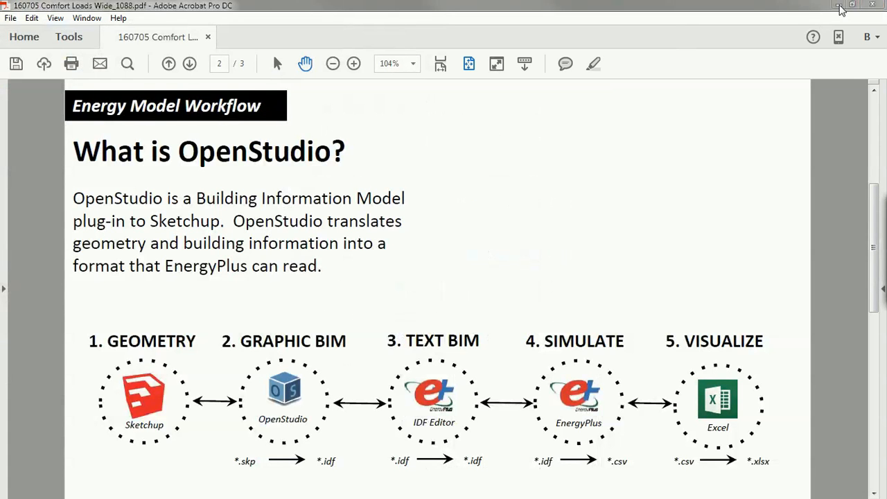
pyautogui.click(838, 5)
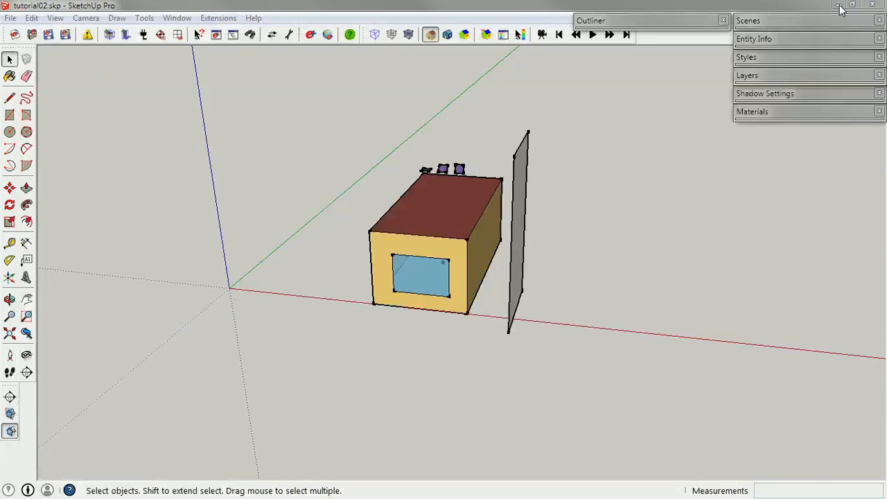
# Insert Wurster 2F Plan2.png from the Documentation folder as a flat ground-plane image about 57' by 74', beyond the tall shading surface.
pyautogui.moveTo(200, 352); pyautogui.dragTo(0, 298)
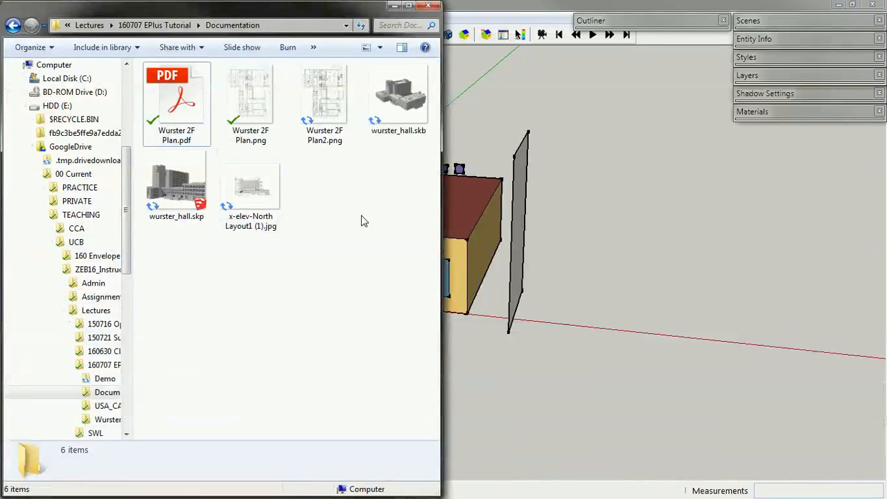
pyautogui.click(317, 107)
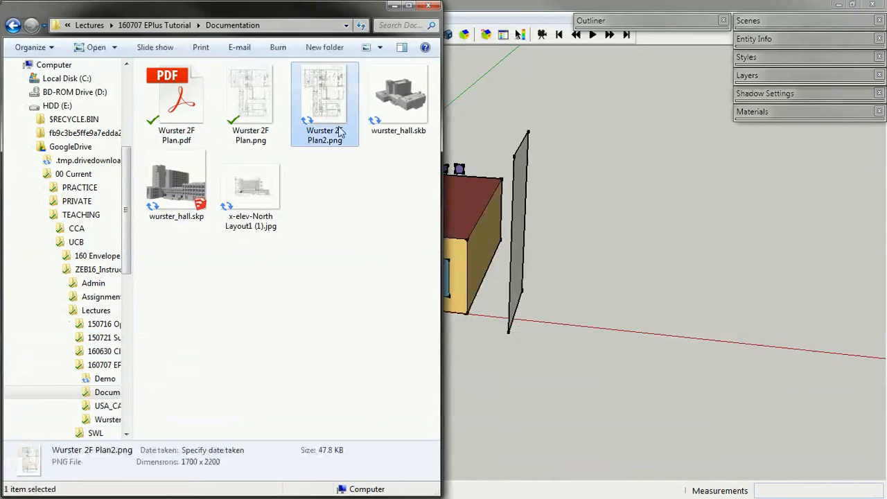
pyautogui.moveTo(330, 92); pyautogui.dragTo(632, 279)
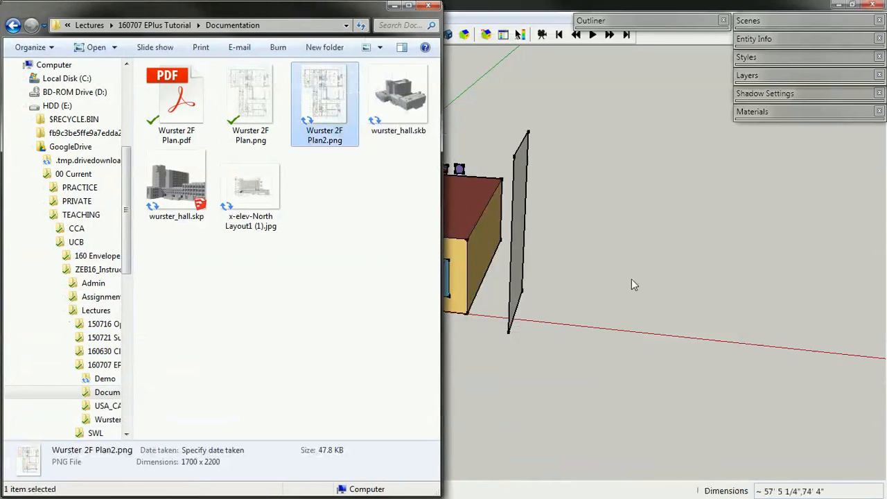
pyautogui.click(606, 290)
pyautogui.press('s')
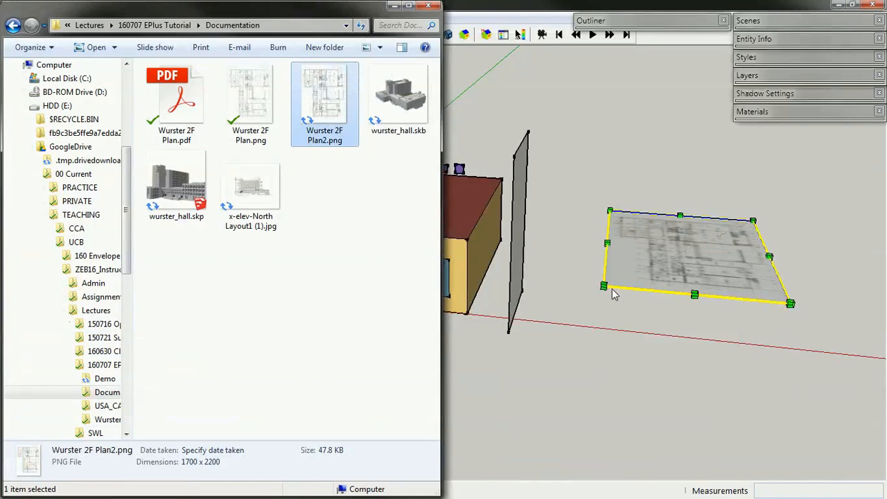
pyautogui.click(505, 5)
pyautogui.moveTo(618, 229); pyautogui.dragTo(582, 328, button='middle')
pyautogui.scroll(-3, 417, 228)
pyautogui.moveTo(558, 213); pyautogui.dragTo(531, 329, button='middle')
pyautogui.scroll(2, 648, 318)
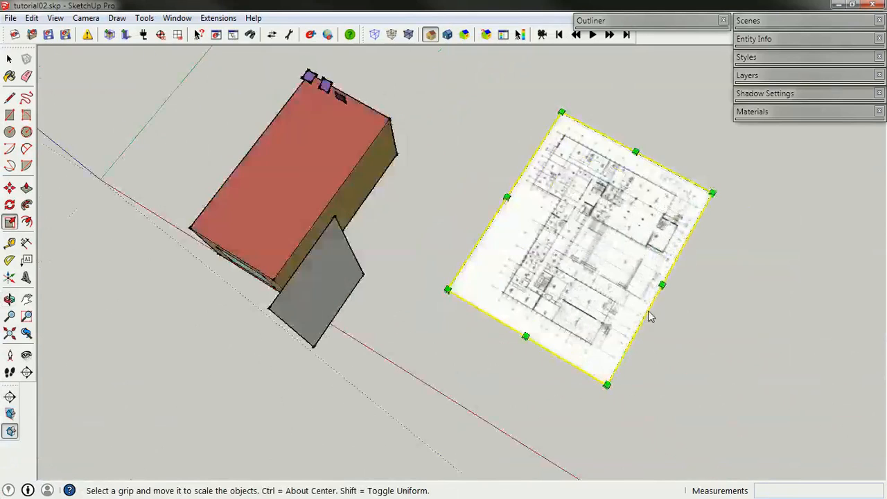
pyautogui.click(10, 60)
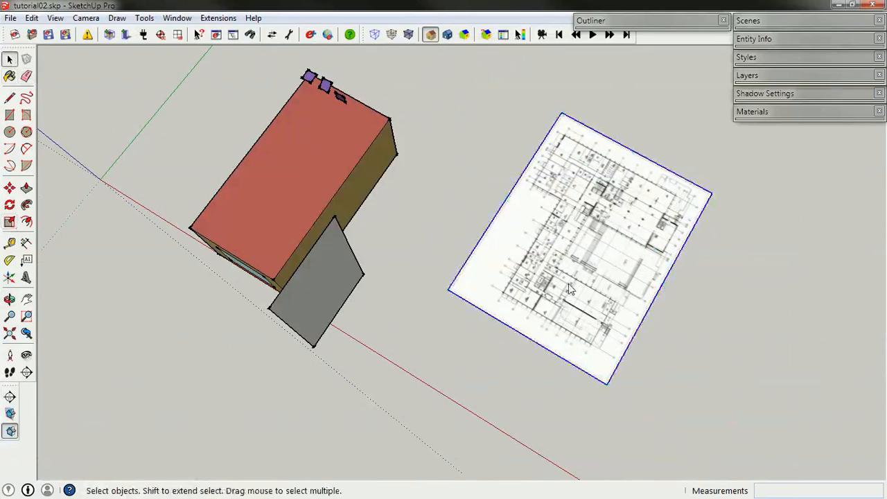
# Examine the placed floor plan's dimensions between grid lines A and B and between 17 and 18, checking their legibility.
pyautogui.moveTo(595, 294); pyautogui.dragTo(766, 149, button='middle')
pyautogui.scroll(6, 496, 283)
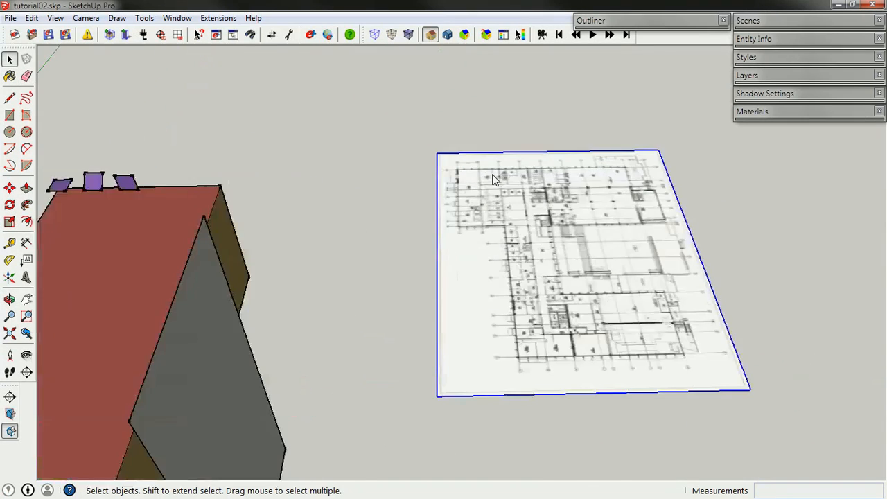
pyautogui.scroll(2, 365, 105)
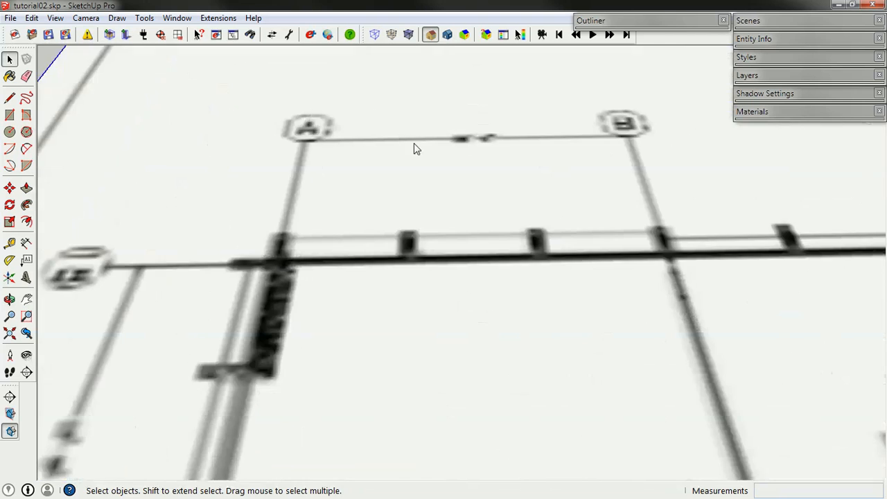
pyautogui.moveTo(414, 144); pyautogui.dragTo(433, 377, button='middle')
pyautogui.scroll(-4, 436, 196)
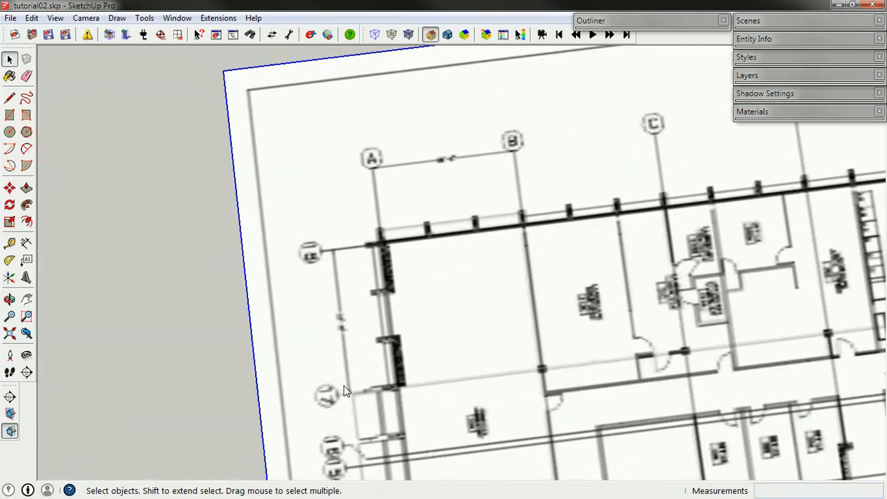
pyautogui.scroll(-3, 368, 253)
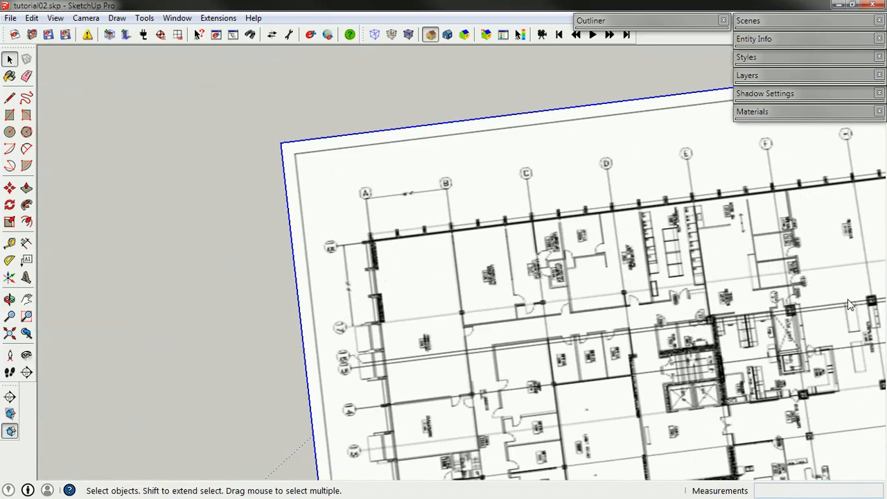
# Open Wurster 2F Plan.png in Windows Photo Viewer and read the grid spacing between A and B and between 17 and 18.
pyautogui.hotkey('alt', 'Tab')
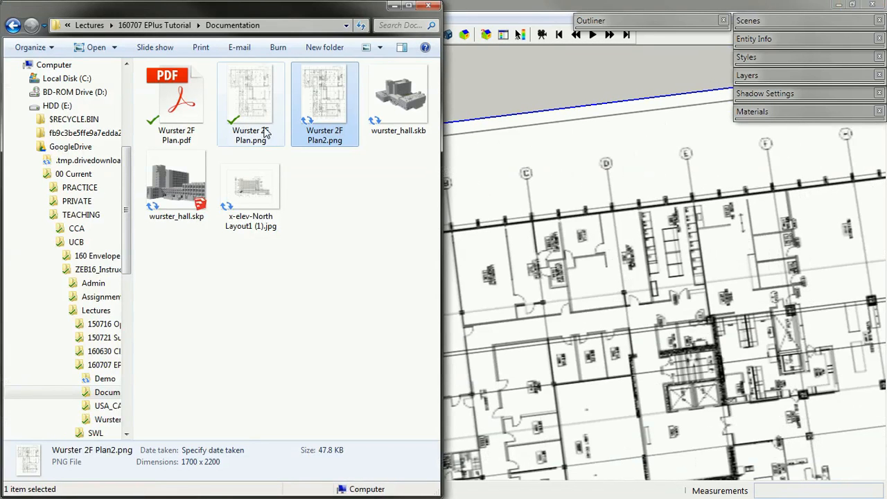
pyautogui.doubleClick(252, 101)
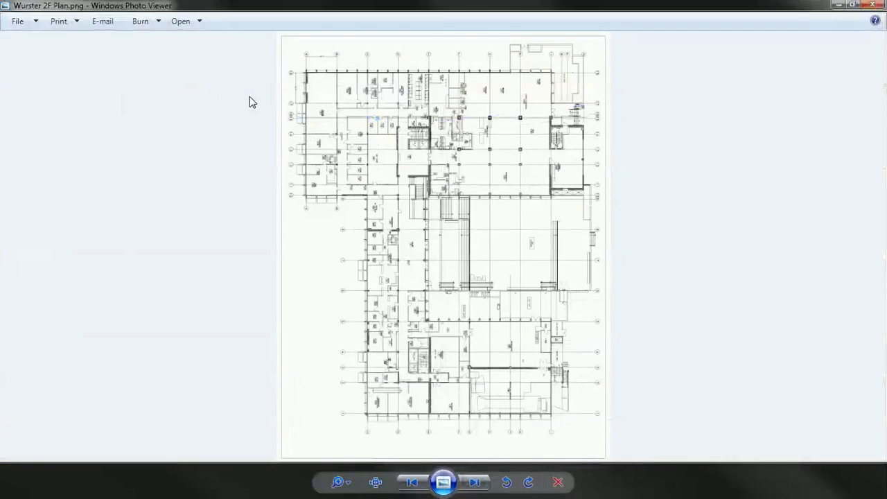
pyautogui.click(338, 482)
pyautogui.moveTo(337, 477); pyautogui.dragTo(337, 455)
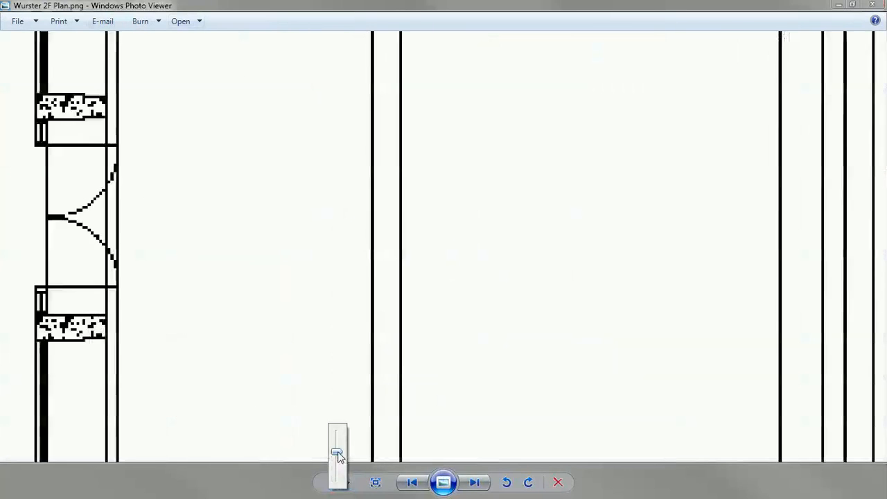
pyautogui.scroll(-5, 384, 372)
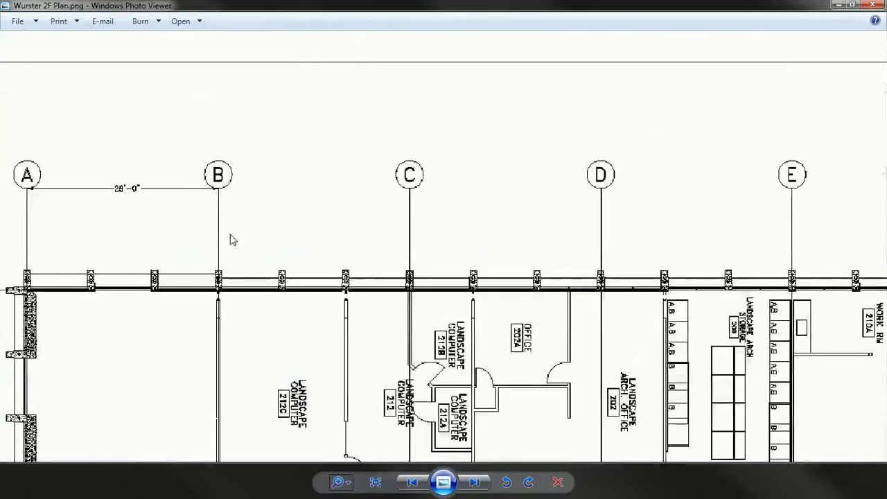
pyautogui.moveTo(190, 257); pyautogui.dragTo(350, 291)
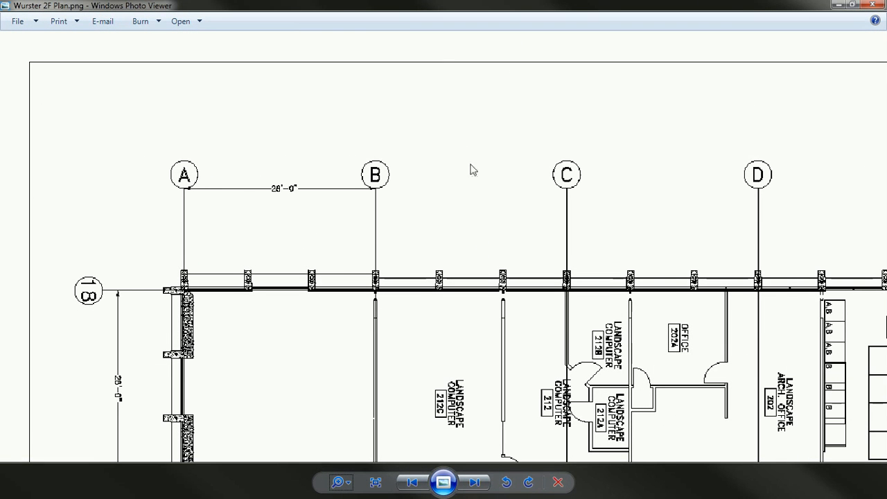
pyautogui.moveTo(158, 341); pyautogui.dragTo(230, 229)
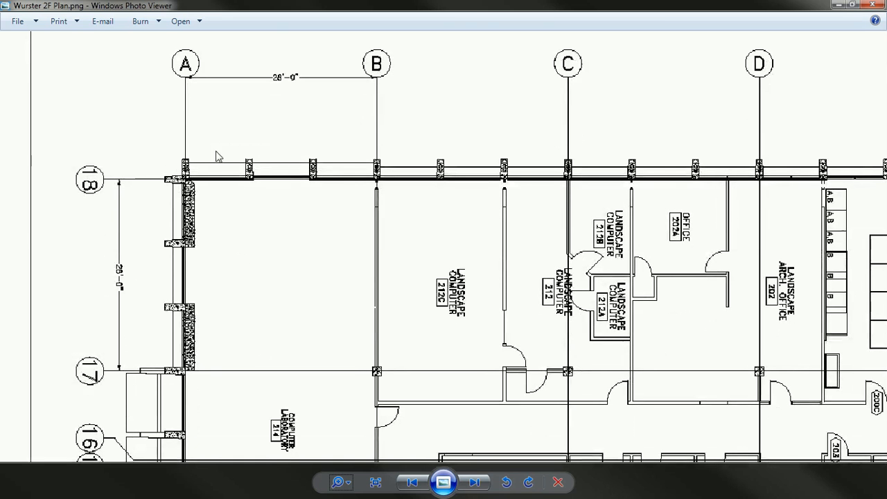
# Minimise the photo viewer and switch back to the SketchUp model with the placed floor plan.
pyautogui.click(838, 5)
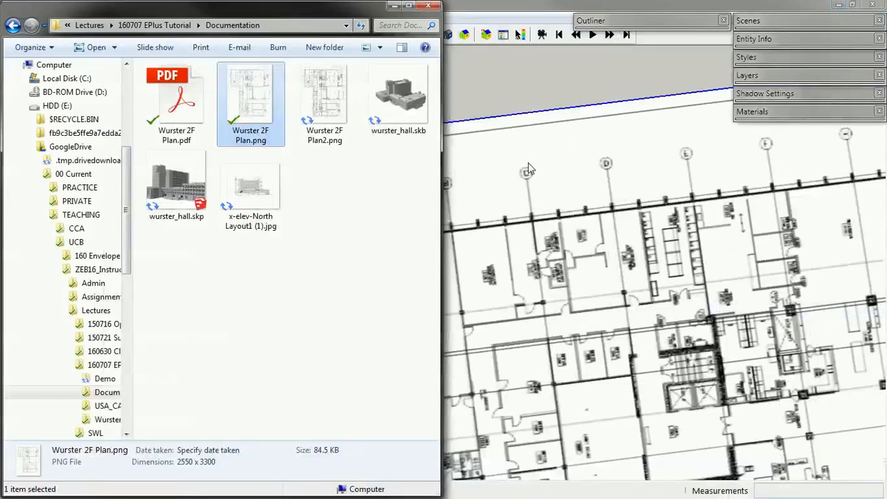
pyautogui.click(523, 77)
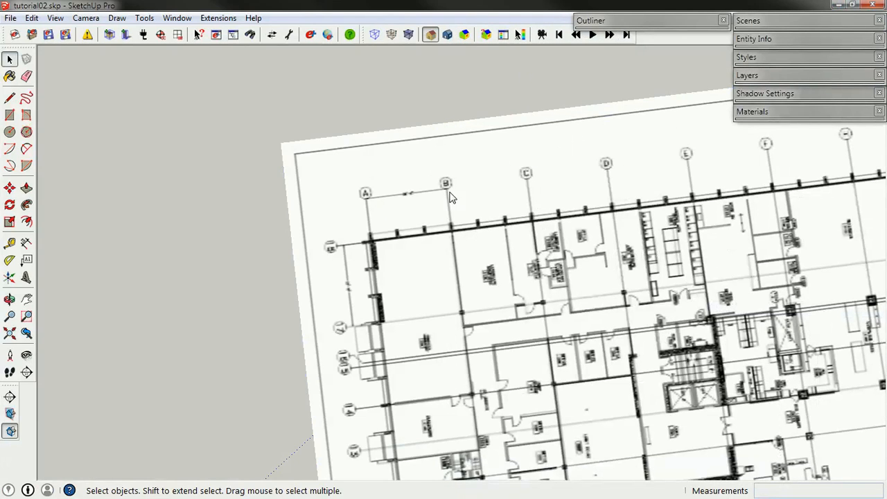
pyautogui.scroll(-6, 369, 196)
pyautogui.scroll(6, 374, 195)
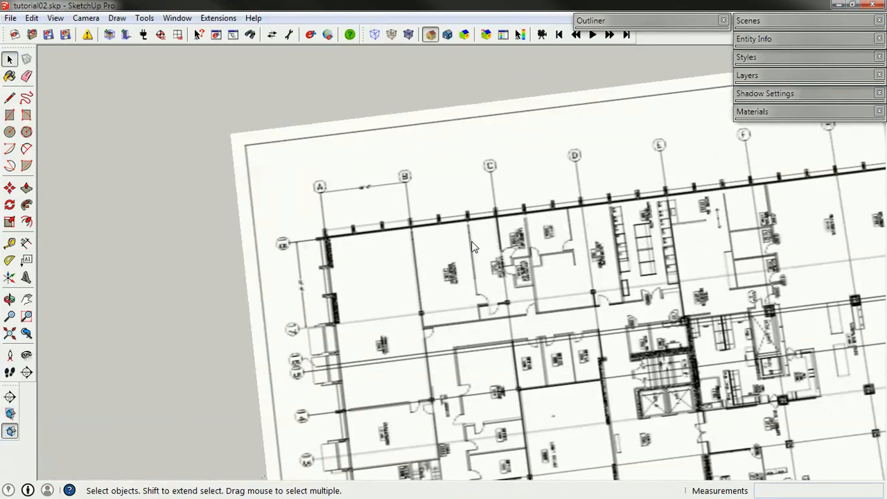
pyautogui.moveTo(472, 246); pyautogui.dragTo(416, 235, button='middle')
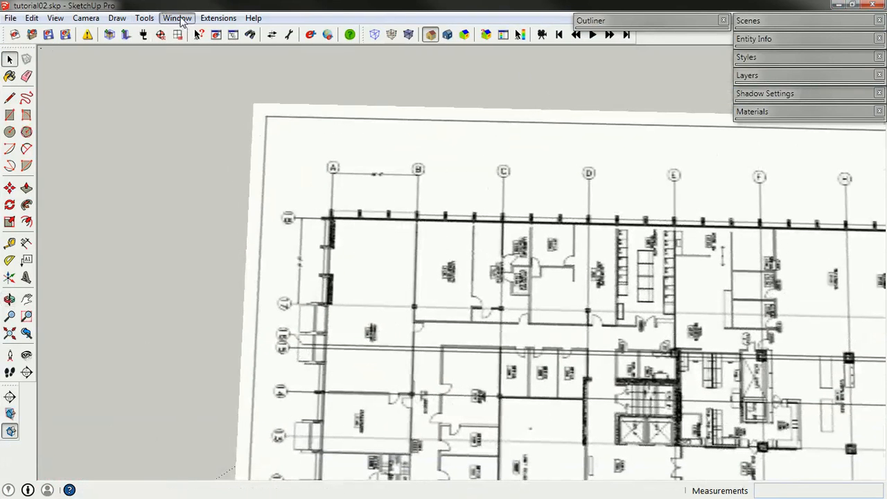
# Set the model's length units to Decimal format in metres.
pyautogui.click(178, 19)
pyautogui.click(188, 34)
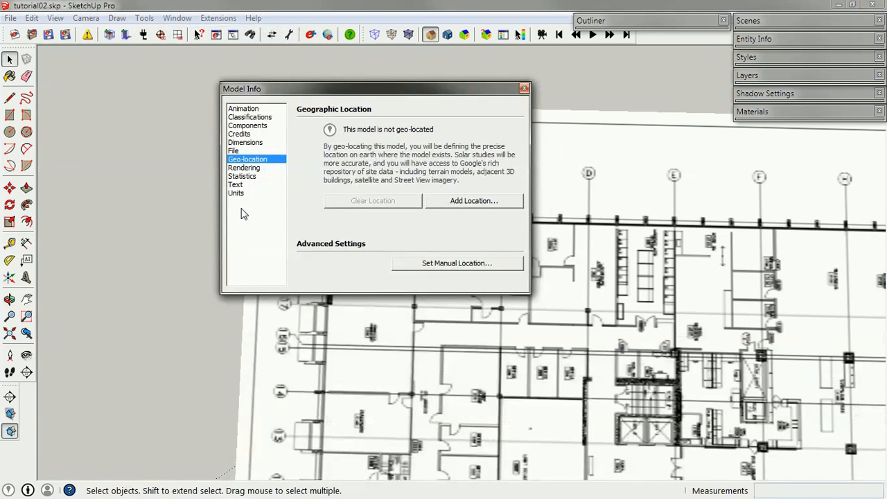
pyautogui.click(236, 194)
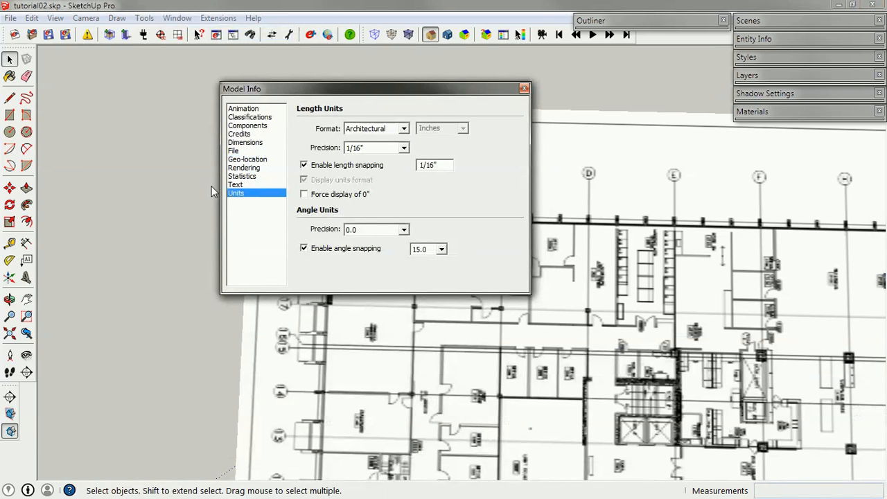
pyautogui.click(404, 129)
pyautogui.click(403, 131)
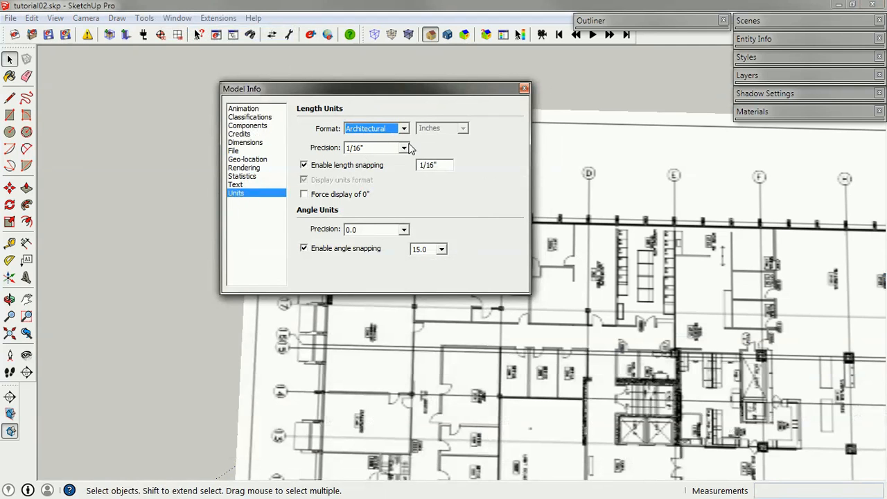
pyautogui.click(405, 130)
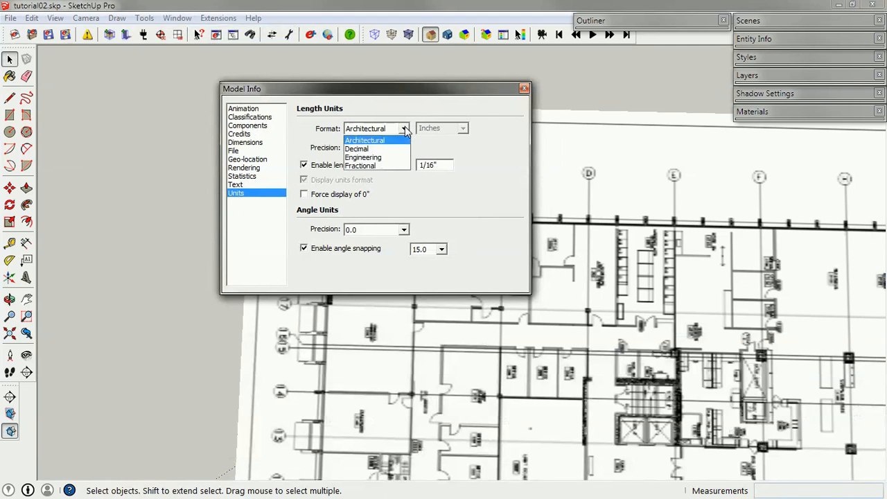
pyautogui.click(373, 149)
pyautogui.click(464, 128)
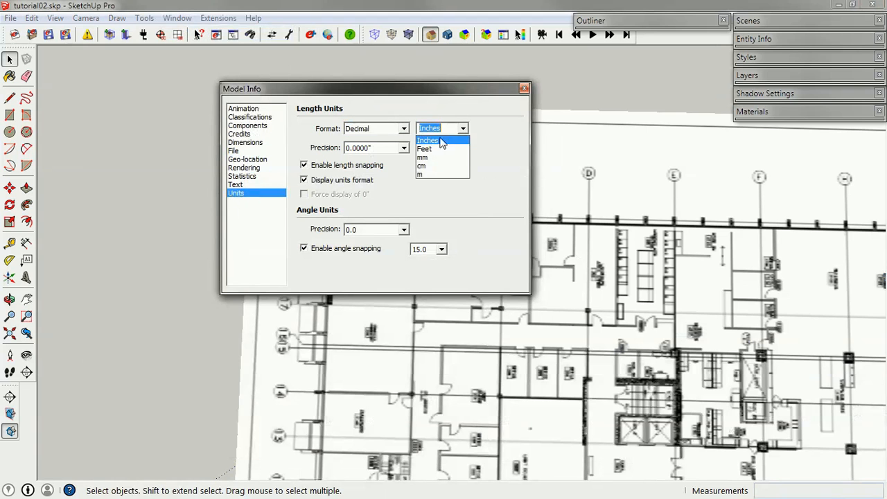
pyautogui.click(424, 174)
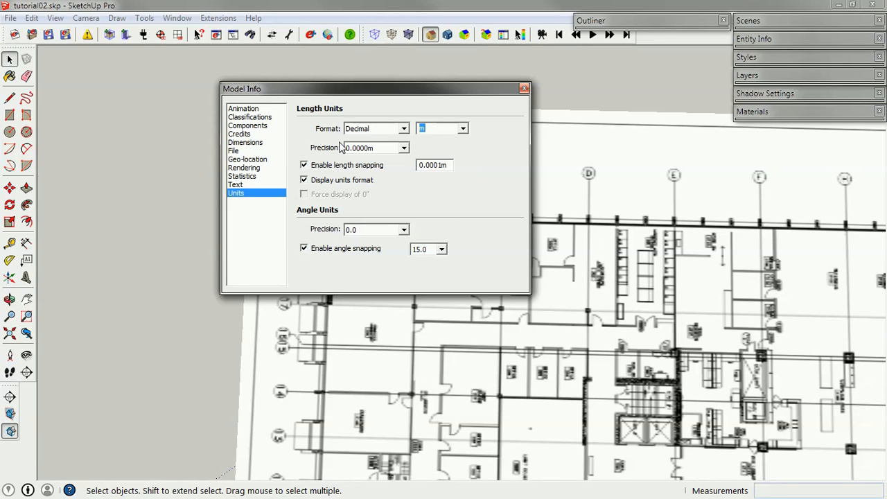
pyautogui.click(524, 89)
# Set the model's length units back to inches in Architectural format.
pyautogui.moveTo(493, 191); pyautogui.dragTo(470, 182, button='middle')
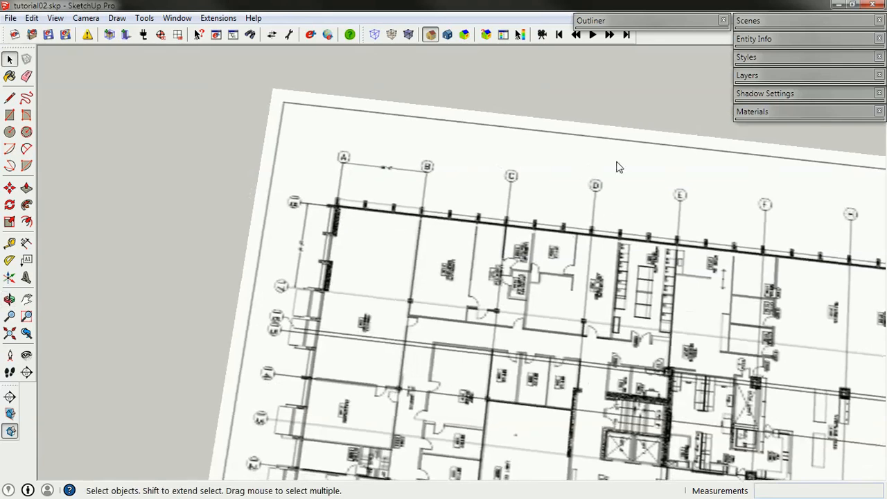
pyautogui.scroll(-8, 475, 215)
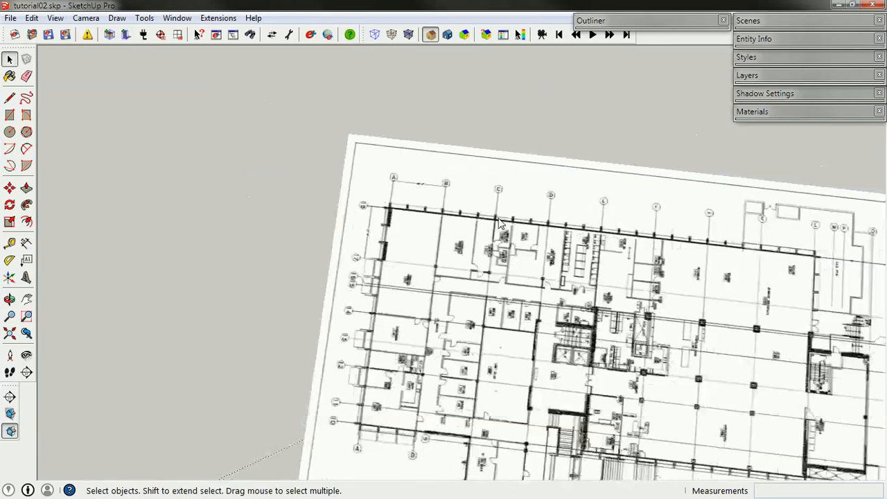
pyautogui.moveTo(493, 229); pyautogui.dragTo(503, 316, button='middle')
pyautogui.click(177, 18)
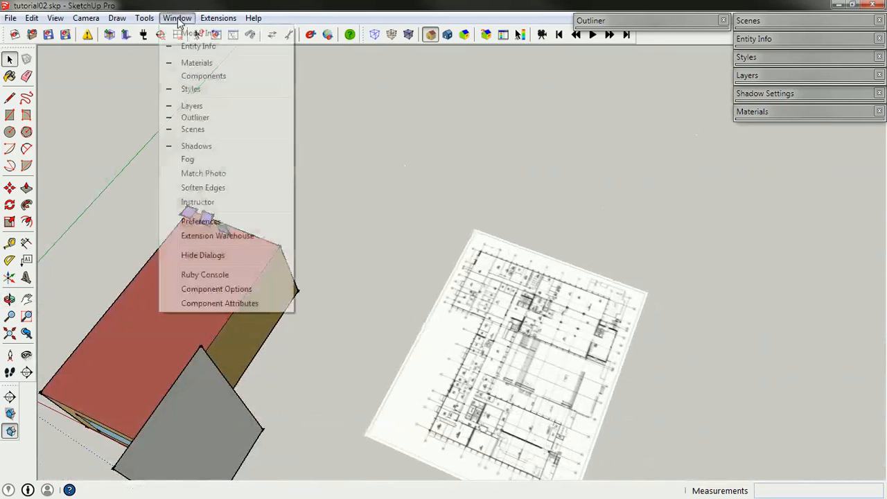
pyautogui.click(184, 30)
pyautogui.click(463, 130)
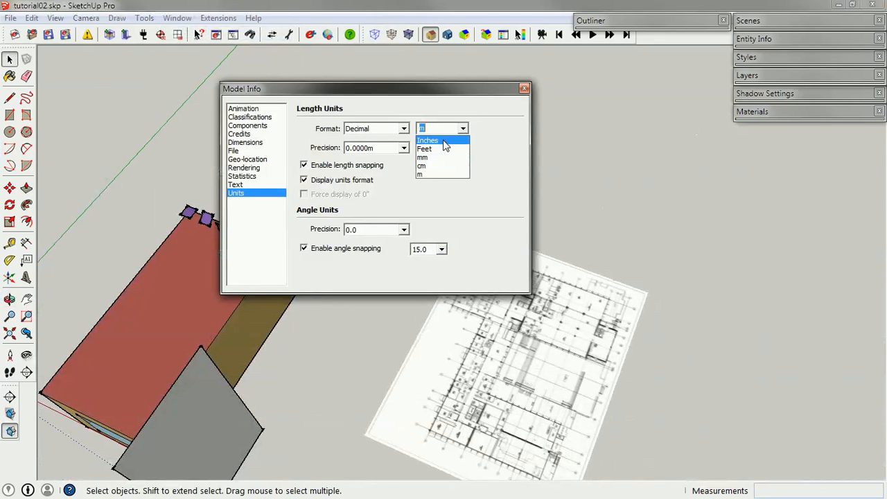
pyautogui.click(437, 136)
pyautogui.click(403, 129)
pyautogui.click(377, 141)
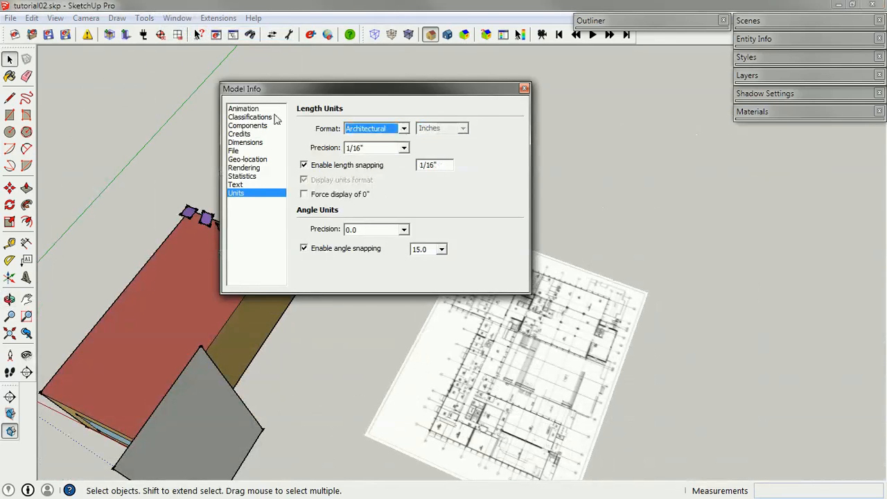
pyautogui.click(524, 88)
# Draw a straight reference line along grid line A, from the wall corner at grid 18 to just beyond the A bubble.
pyautogui.moveTo(515, 139); pyautogui.dragTo(489, 236, button='middle')
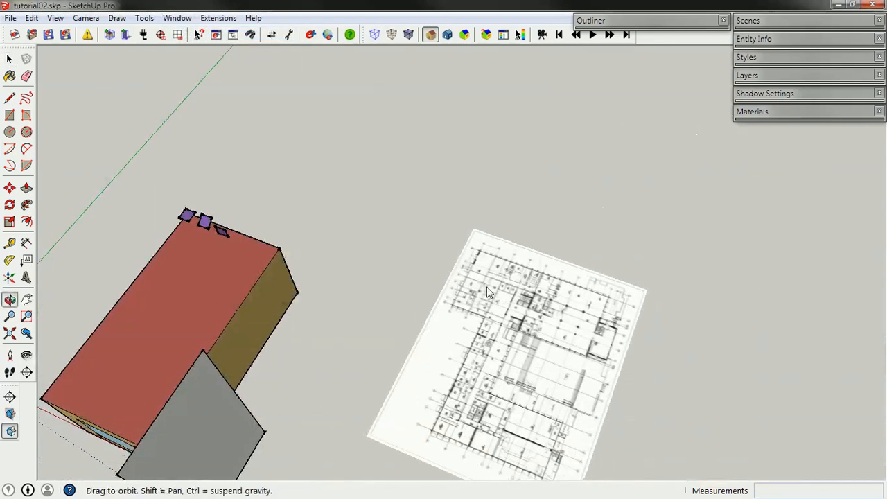
pyautogui.scroll(6, 485, 256)
pyautogui.scroll(4, 485, 256)
pyautogui.scroll(-4, 368, 222)
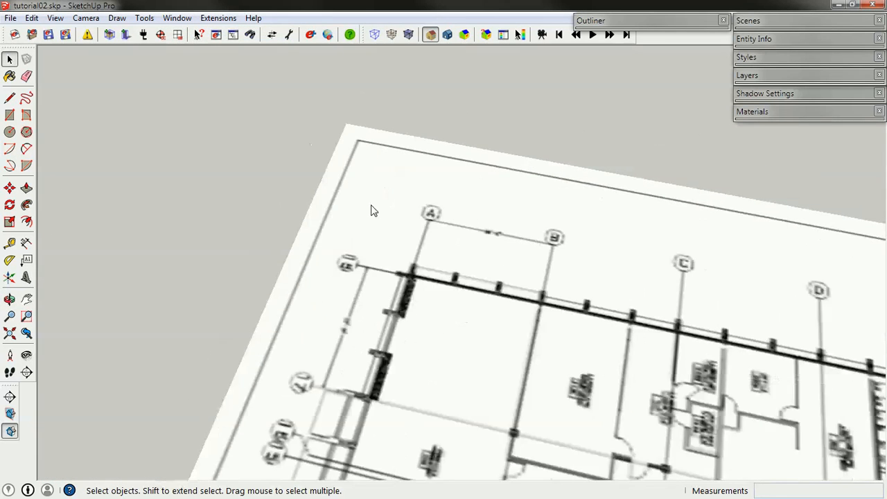
pyautogui.scroll(-1, 319, 167)
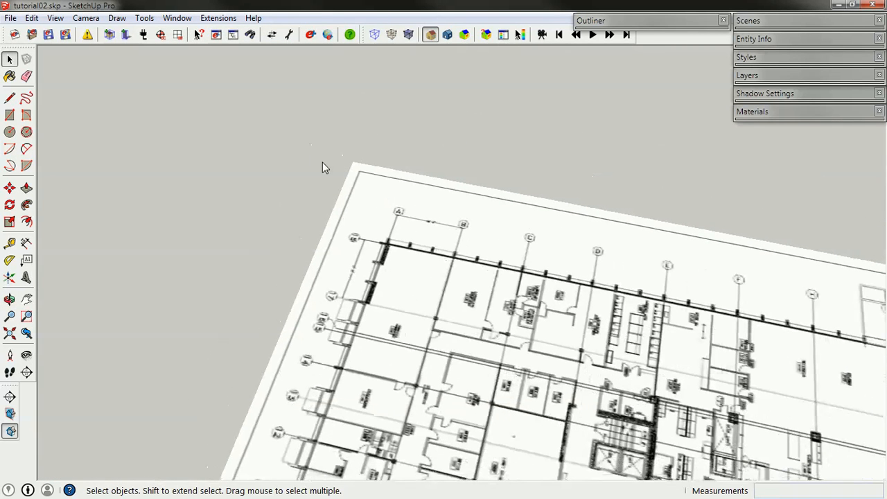
pyautogui.click(9, 98)
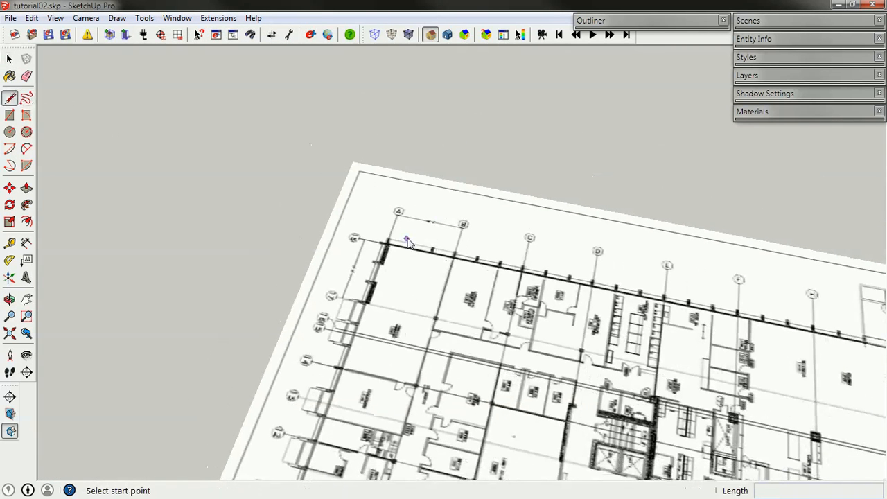
pyautogui.scroll(4, 388, 237)
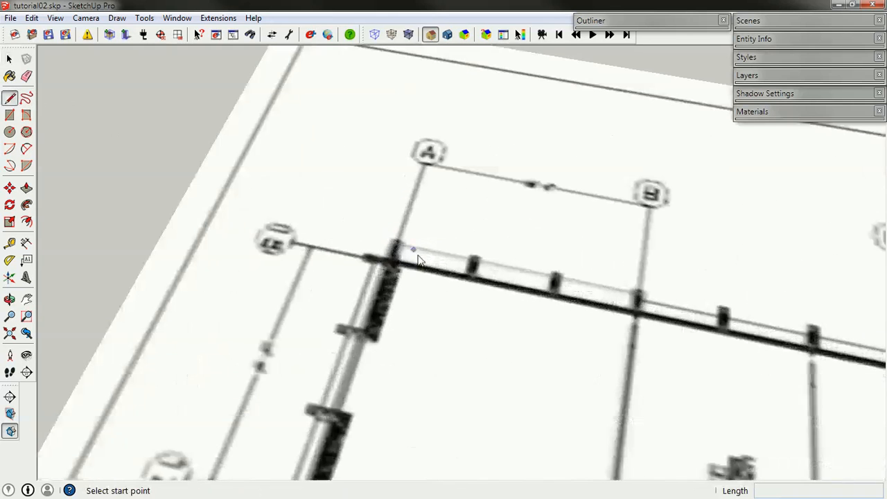
pyautogui.click(393, 260)
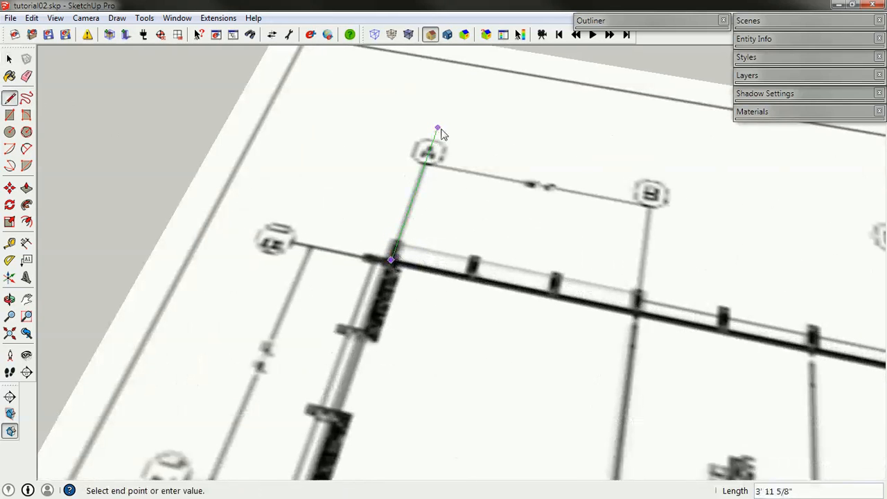
pyautogui.click(446, 104)
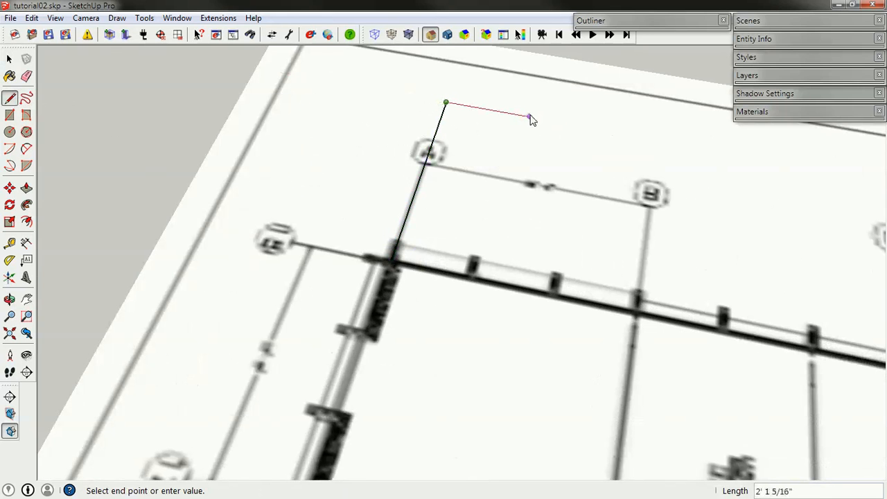
pyautogui.press('space')
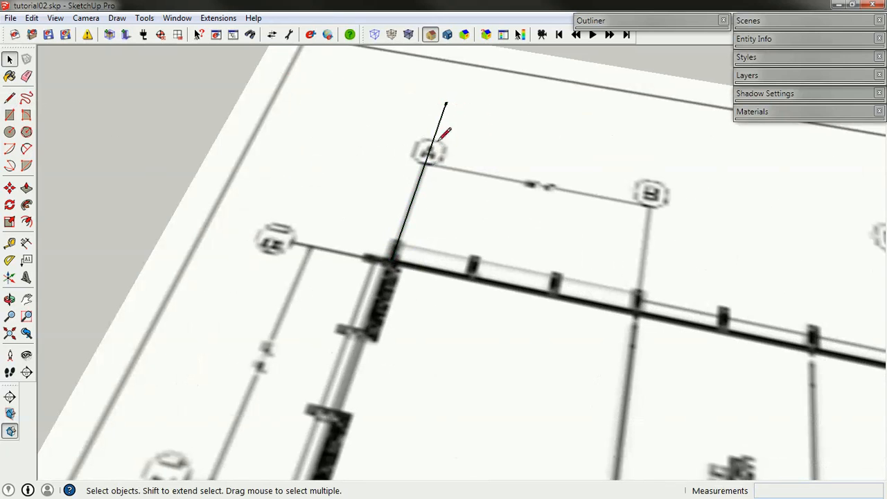
# Copy the reference line 28' from the grid A and 18 corner, along the outer wall in the direction of grid line B.
pyautogui.click(437, 136)
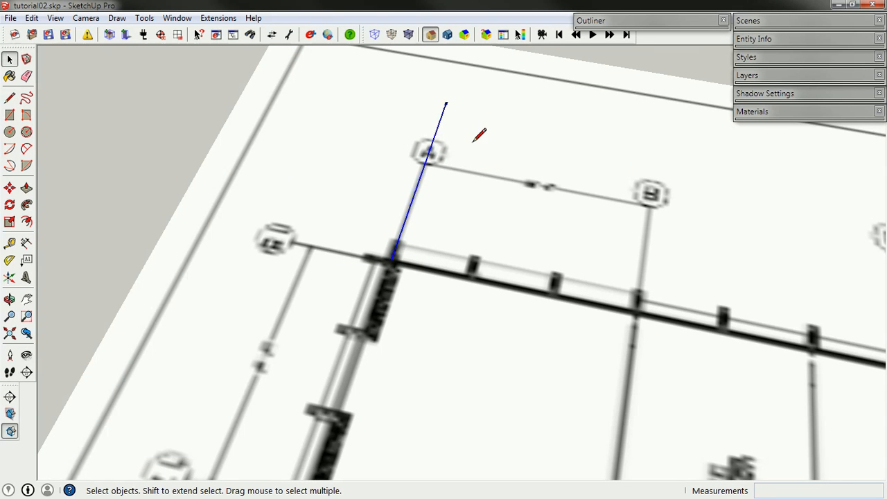
pyautogui.press('m')
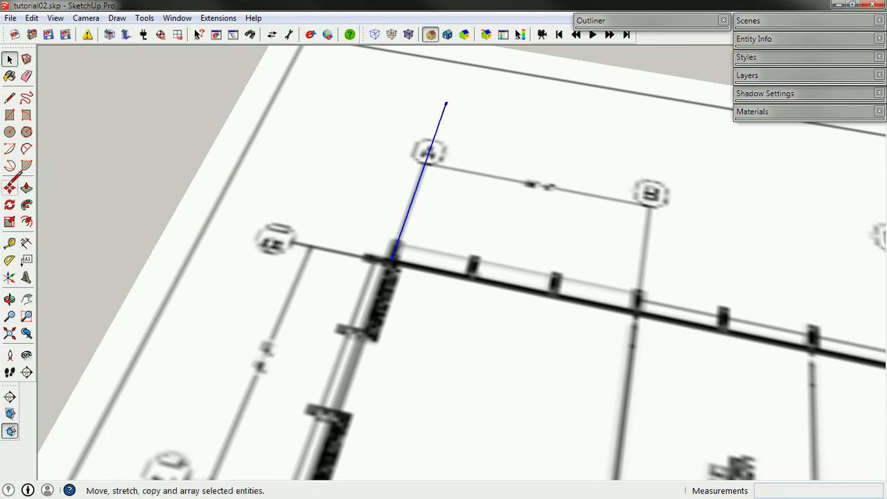
pyautogui.press('space')
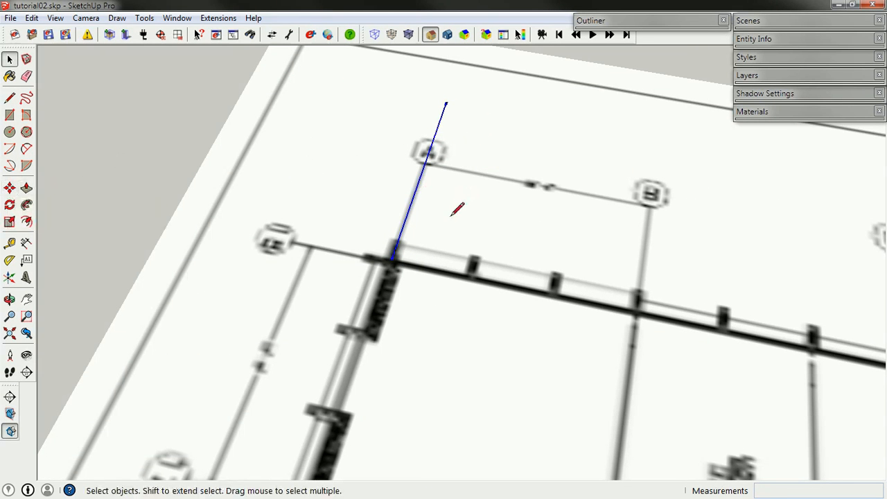
pyautogui.press('m')
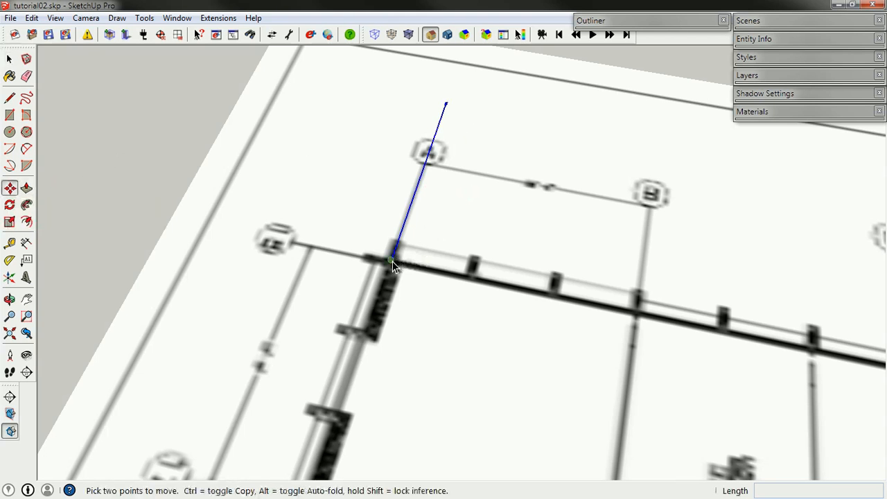
pyautogui.click(393, 262)
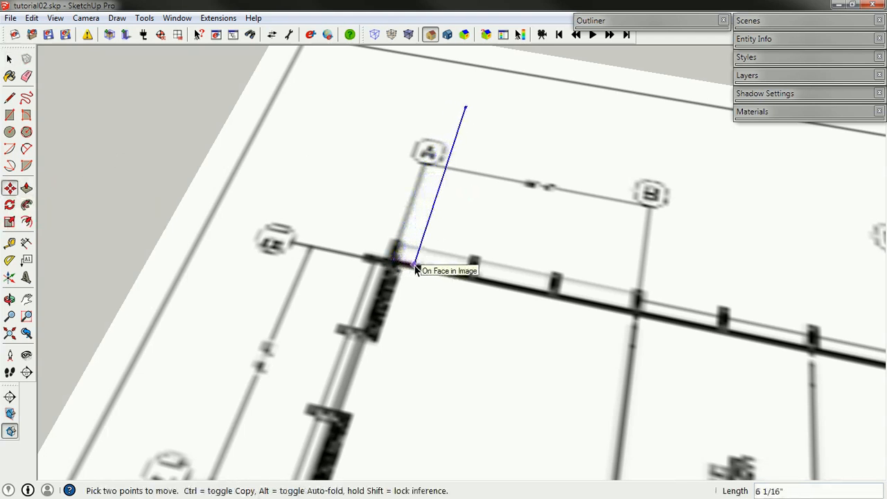
pyautogui.press('ctrl')
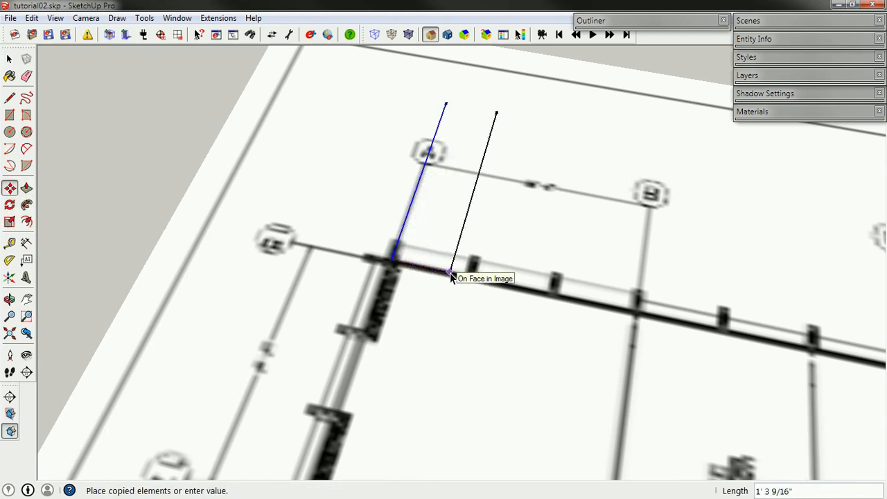
pyautogui.press('ctrl')
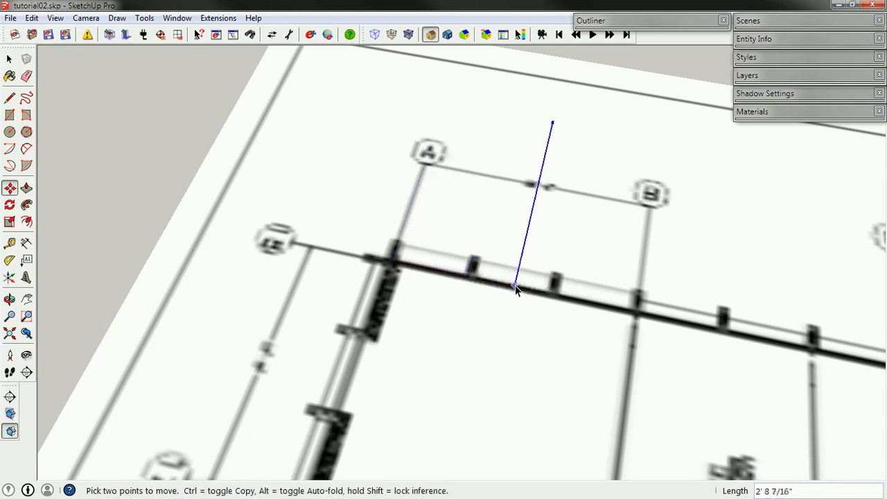
pyautogui.press('ctrl')
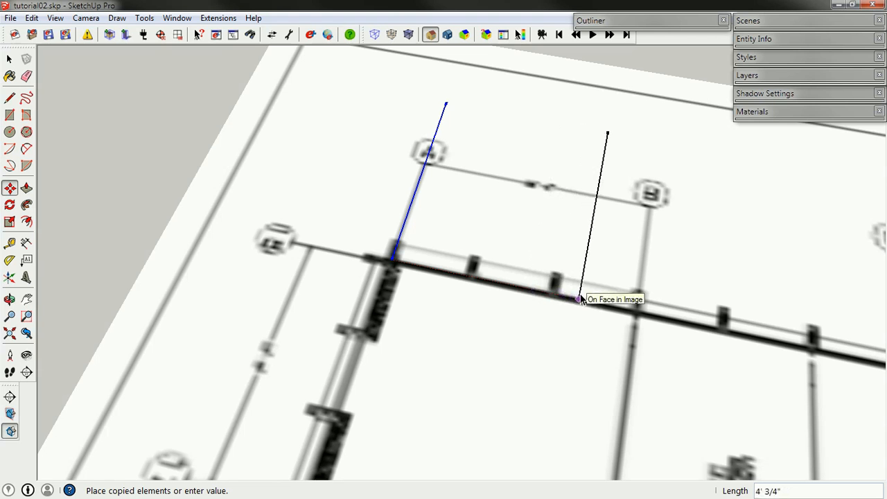
pyautogui.write("28'")
pyautogui.press('Return')
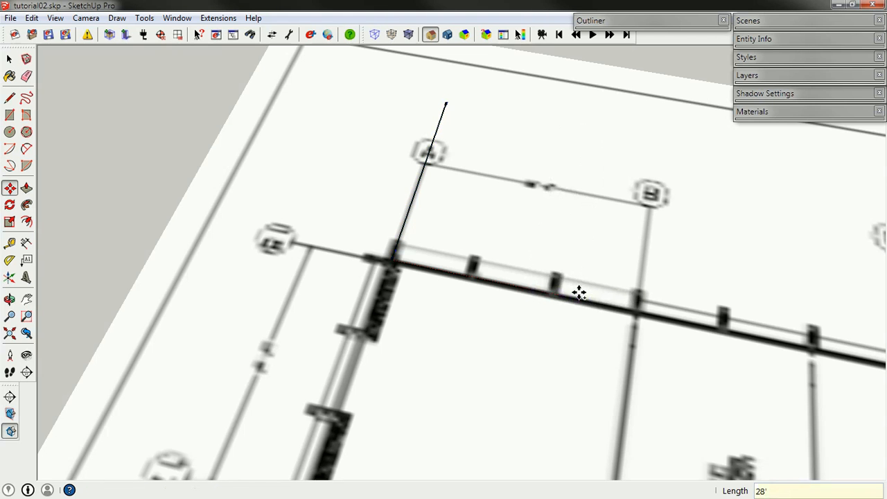
pyautogui.press('space')
# Try scaling the floor-plan image uniformly by a factor of 1.50 from its corner, undoing the change.
pyautogui.scroll(-5, 396, 192)
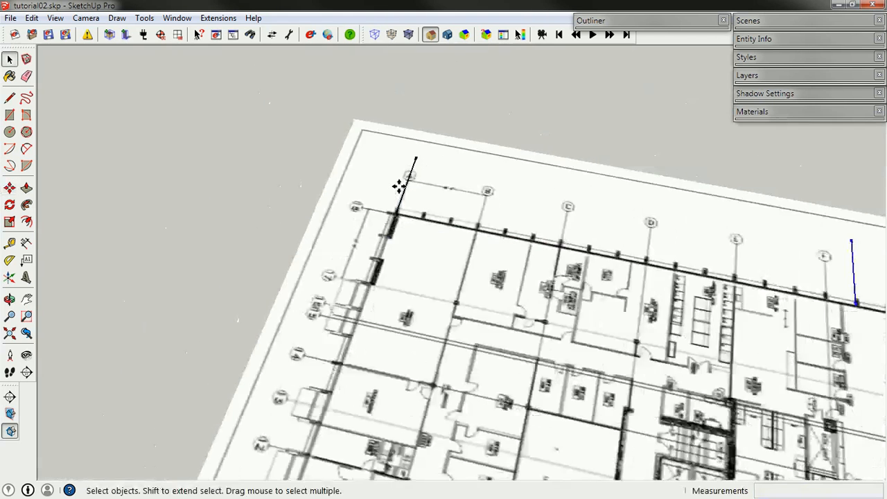
pyautogui.scroll(-2, 399, 185)
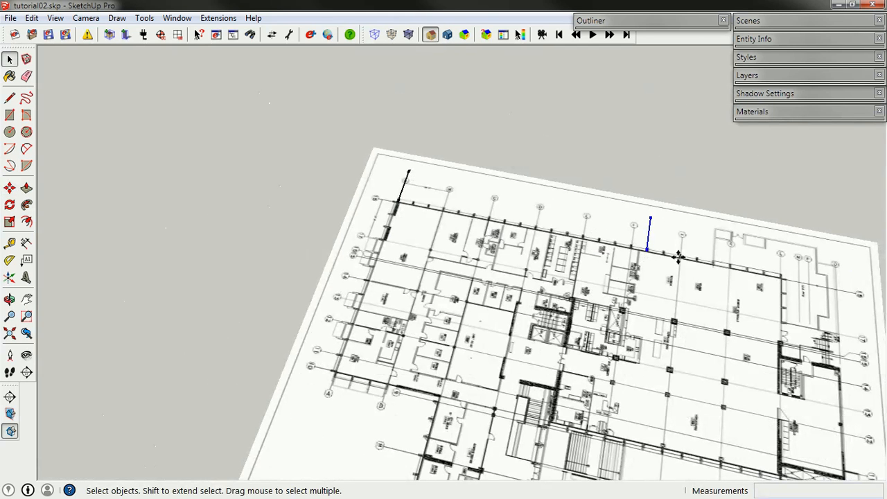
pyautogui.click(460, 210)
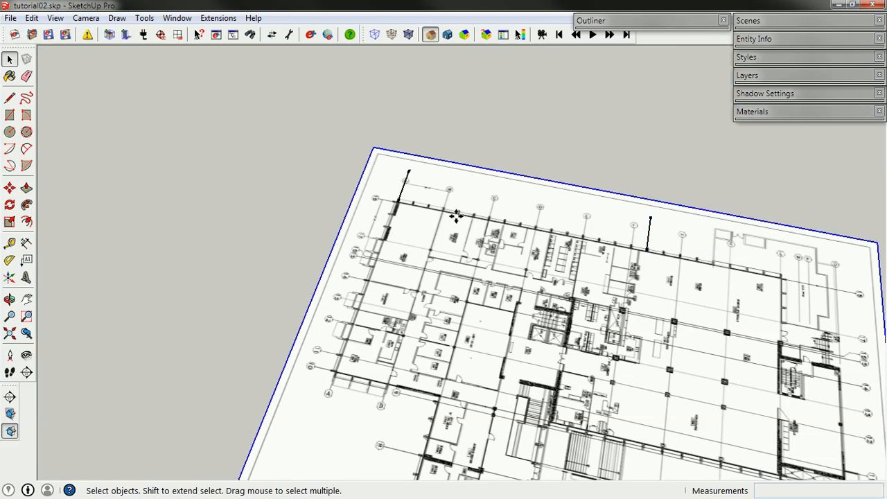
pyautogui.scroll(-4, 437, 181)
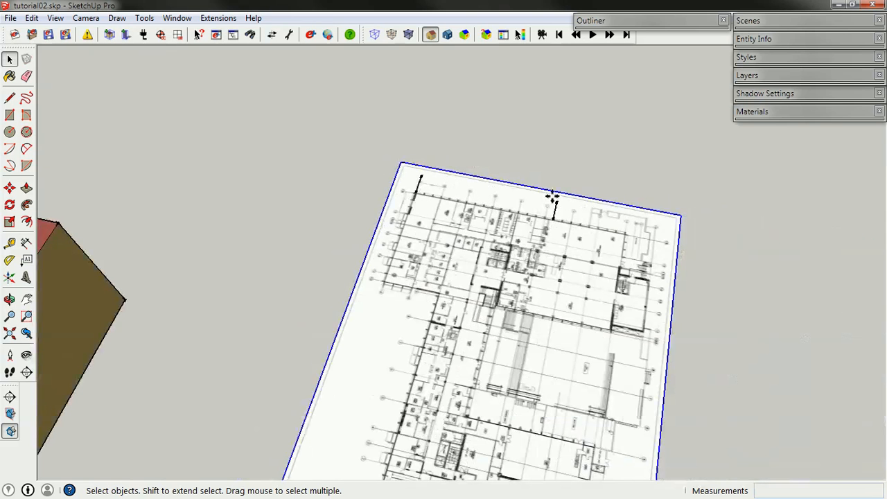
pyautogui.scroll(-4, 483, 149)
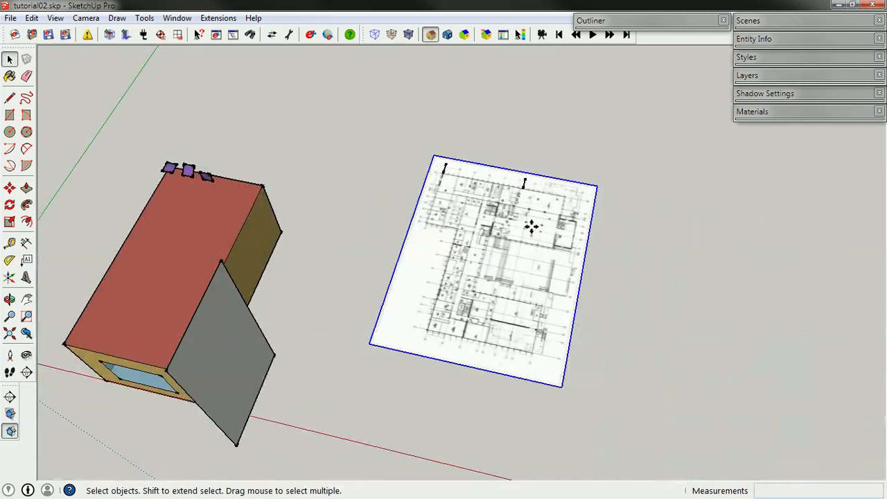
pyautogui.click(10, 222)
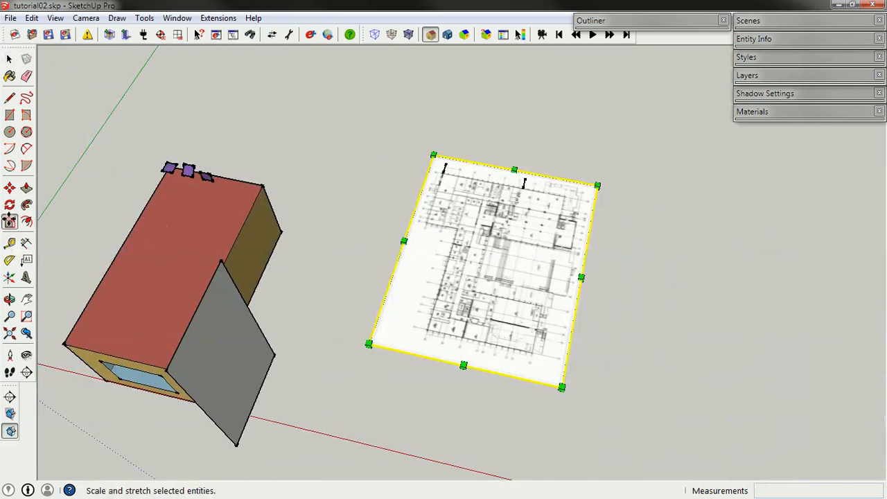
pyautogui.scroll(-1, 447, 371)
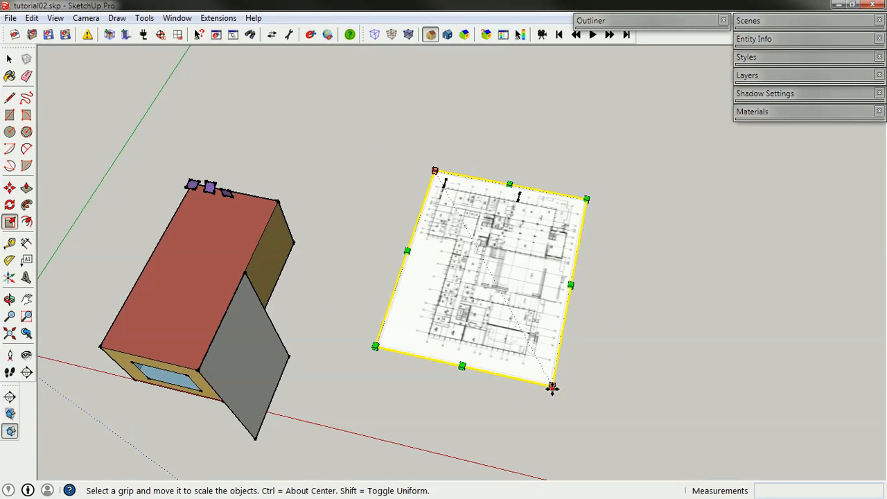
pyautogui.moveTo(552, 387); pyautogui.dragTo(806, 432)
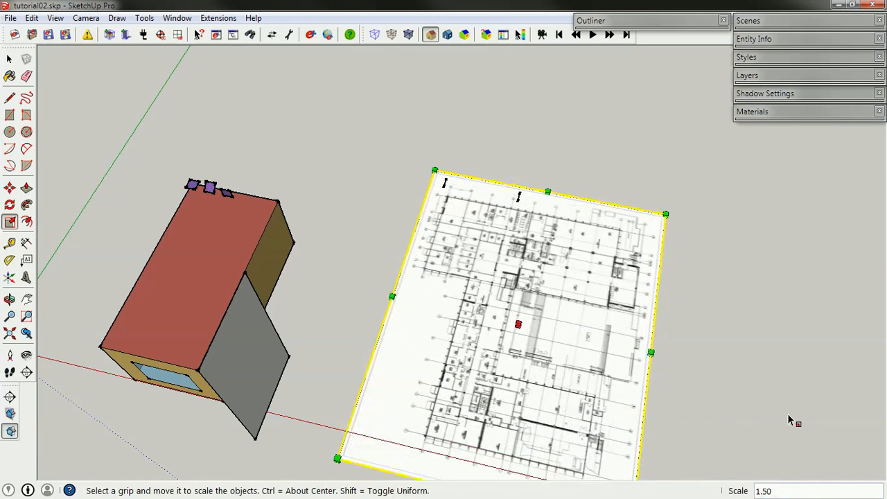
pyautogui.hotkey('ctrl', 'z')
pyautogui.press('space')
pyautogui.click(642, 334)
# Explode the imported floor-plan image and make a group from the resulting textured face.
pyautogui.click(439, 223)
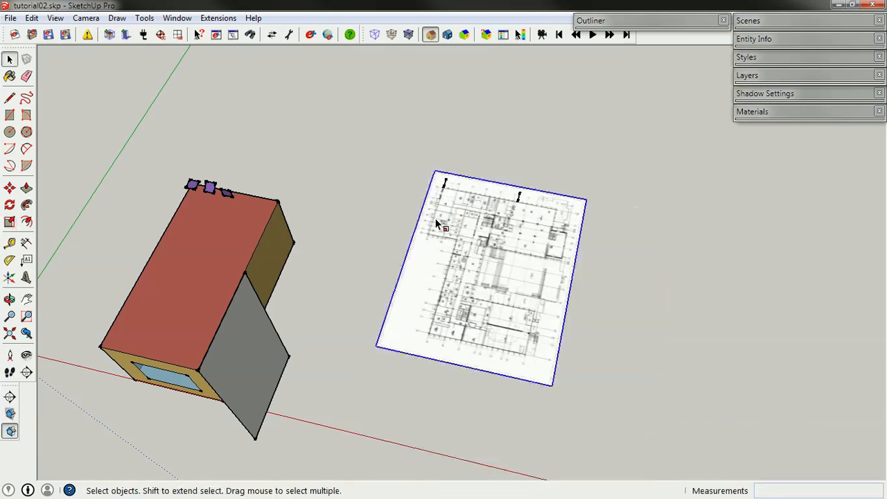
pyautogui.scroll(3, 440, 196)
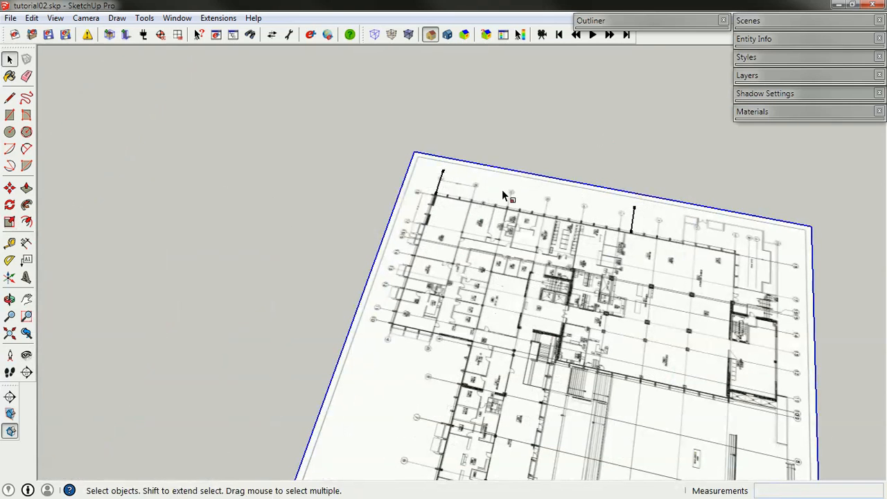
pyautogui.rightClick(481, 194)
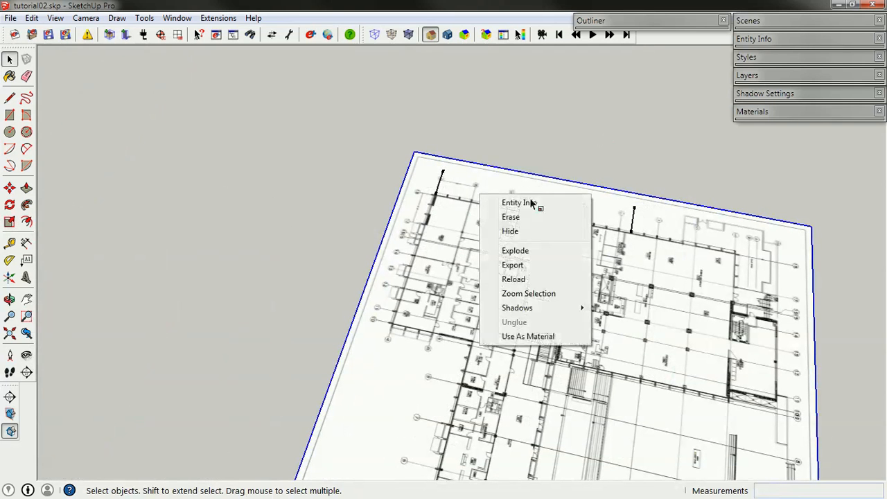
pyautogui.click(522, 254)
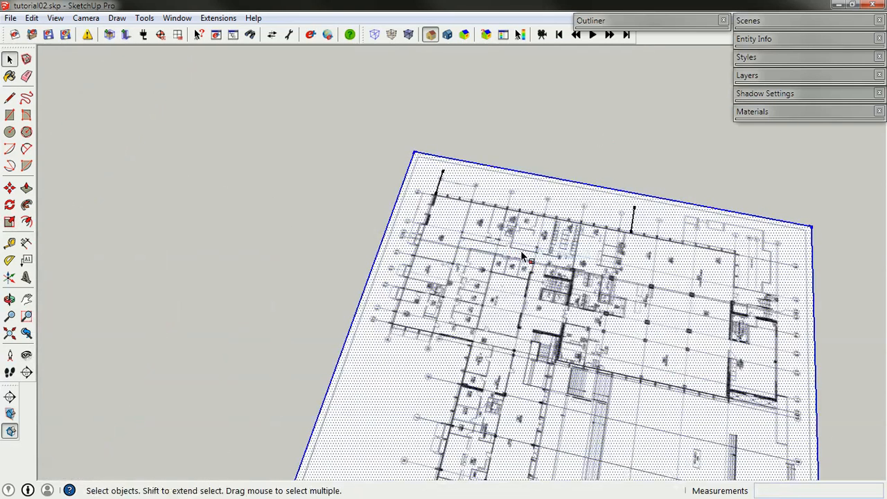
pyautogui.rightClick(493, 200)
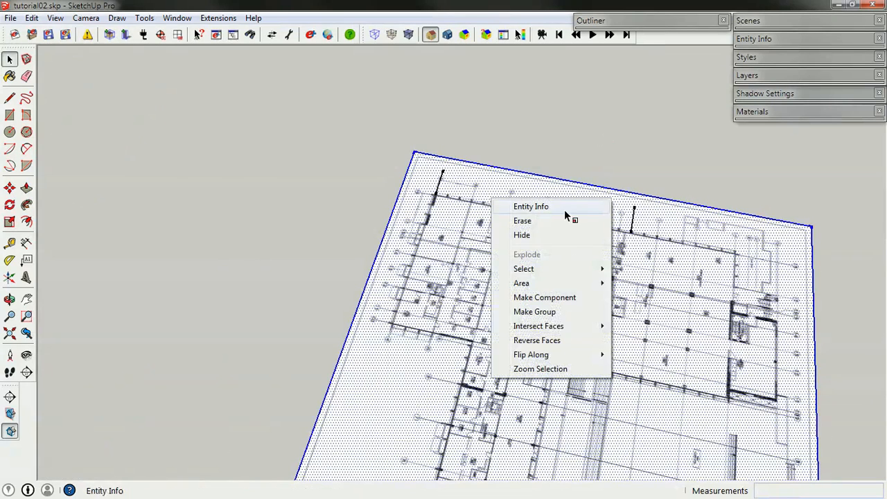
pyautogui.click(549, 313)
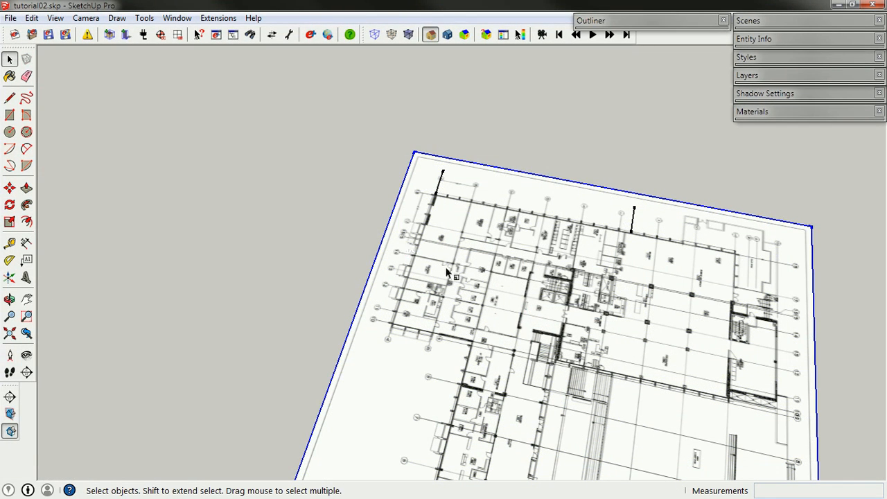
# Inside the plan group, crop the drawing by moving the long edge beside grid line A inward about 5' 1".
pyautogui.doubleClick(407, 251)
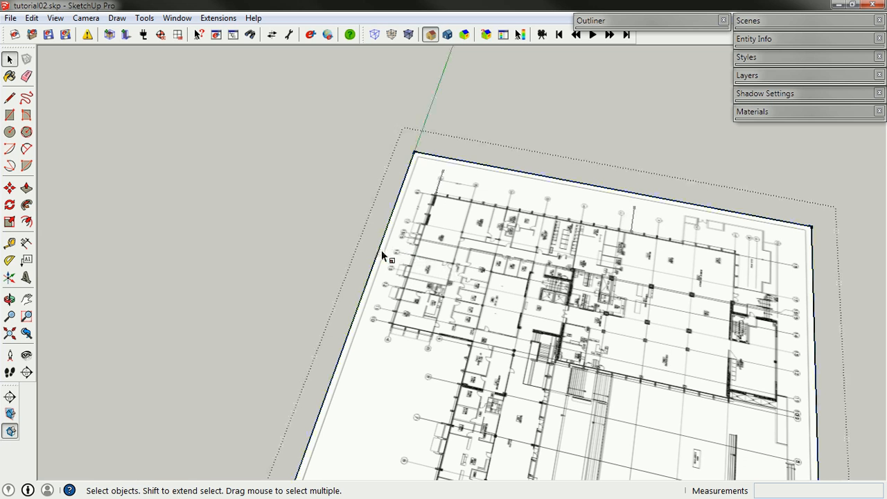
pyautogui.click(381, 250)
pyautogui.click(10, 187)
pyautogui.click(420, 152)
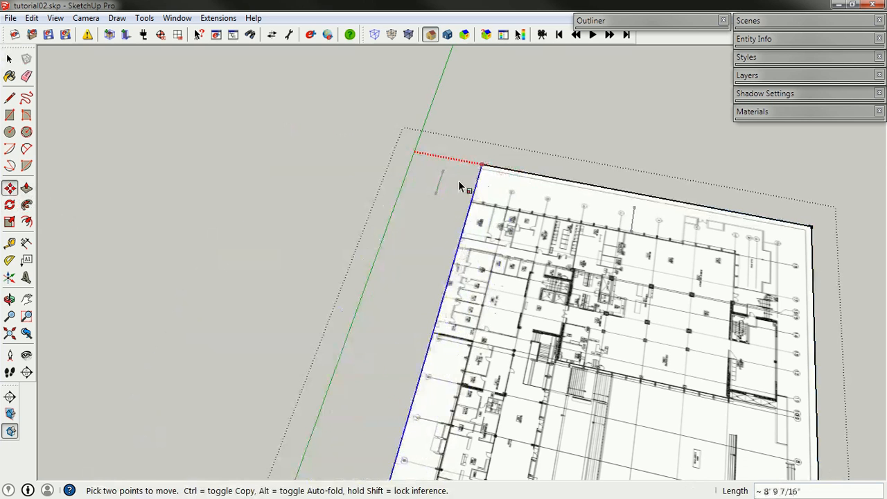
pyautogui.press('Escape')
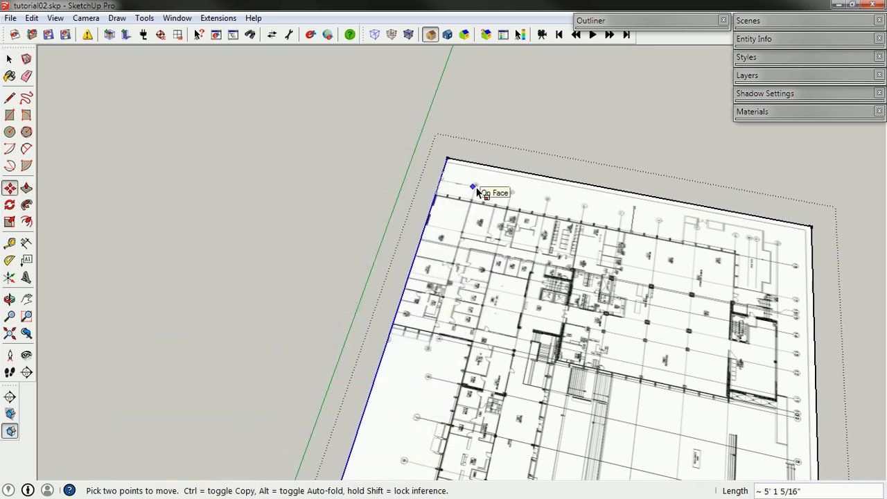
pyautogui.press('space')
pyautogui.click(330, 138)
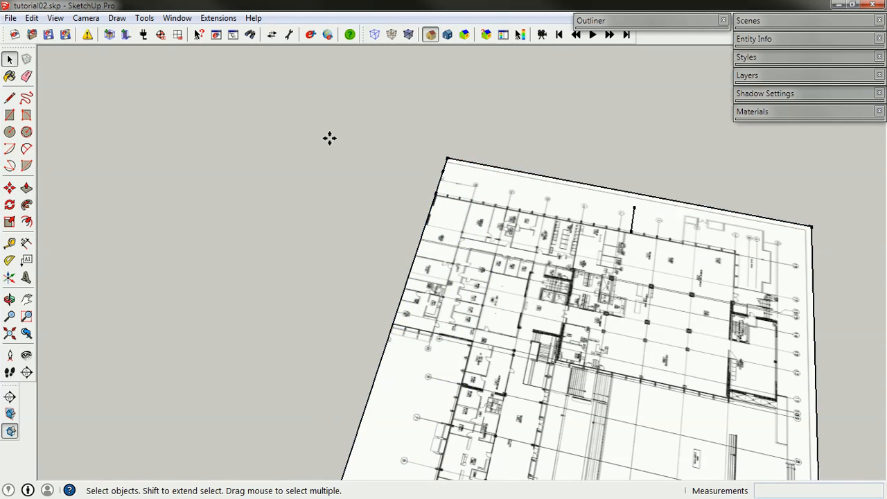
# Scale the floor-plan group up uniformly from the corner diagonally opposite the one nearest the origin.
pyautogui.click(462, 174)
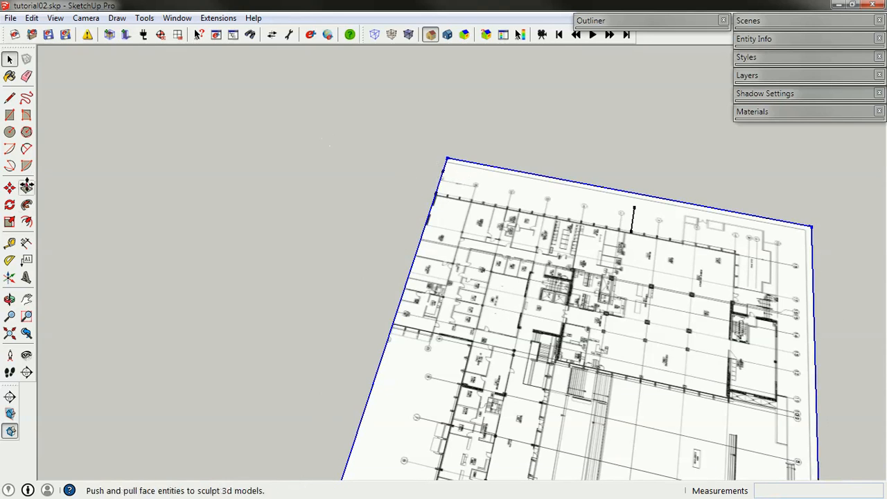
pyautogui.click(10, 222)
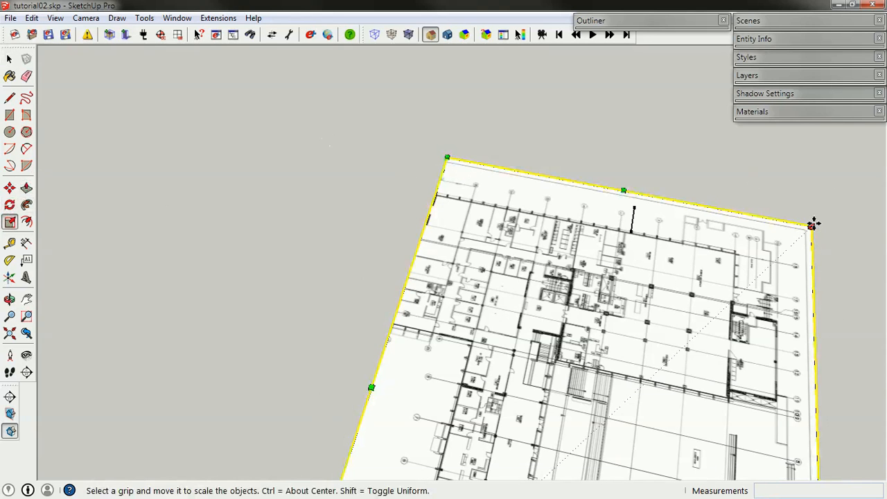
pyautogui.moveTo(814, 221); pyautogui.dragTo(726, 211)
pyautogui.scroll(-5, 598, 276)
pyautogui.scroll(-8, 548, 281)
pyautogui.press('space')
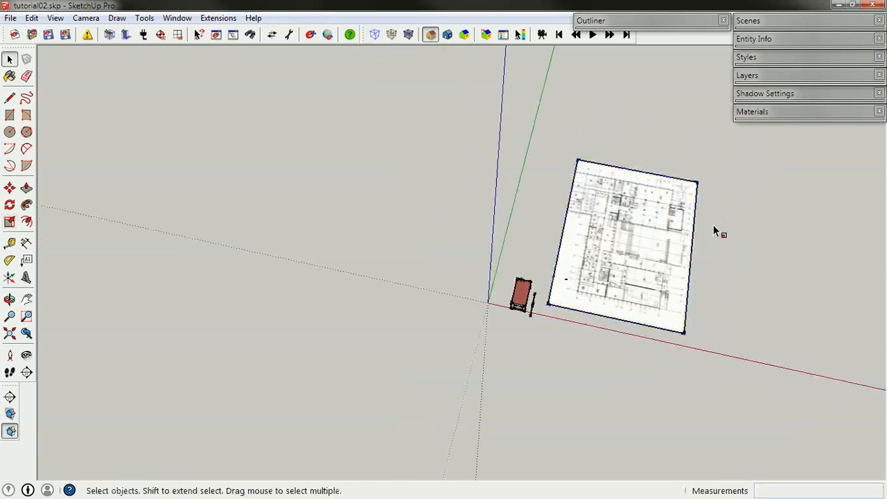
# Move the enlarged plan group about 314' parallel to the green axis, bringing its grid A and B corner beside the reference line.
pyautogui.scroll(5, 733, 189)
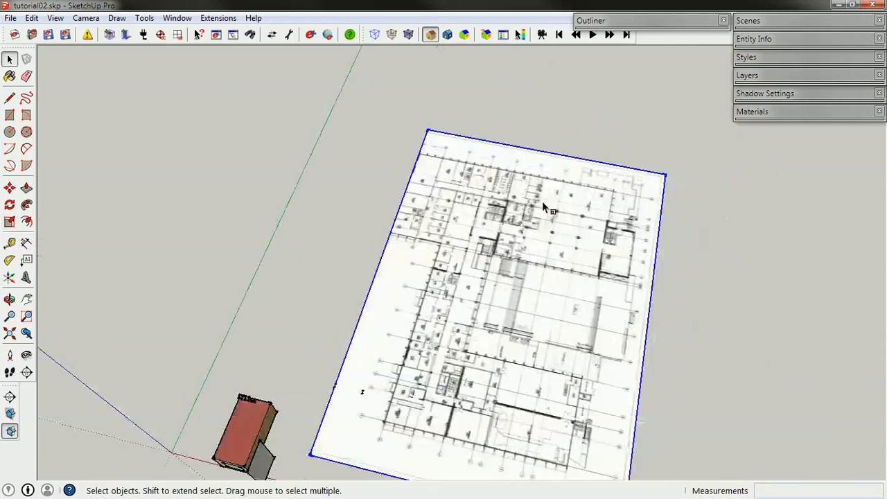
pyautogui.scroll(-1, 380, 121)
pyautogui.moveTo(381, 121); pyautogui.dragTo(416, 231, button='middle')
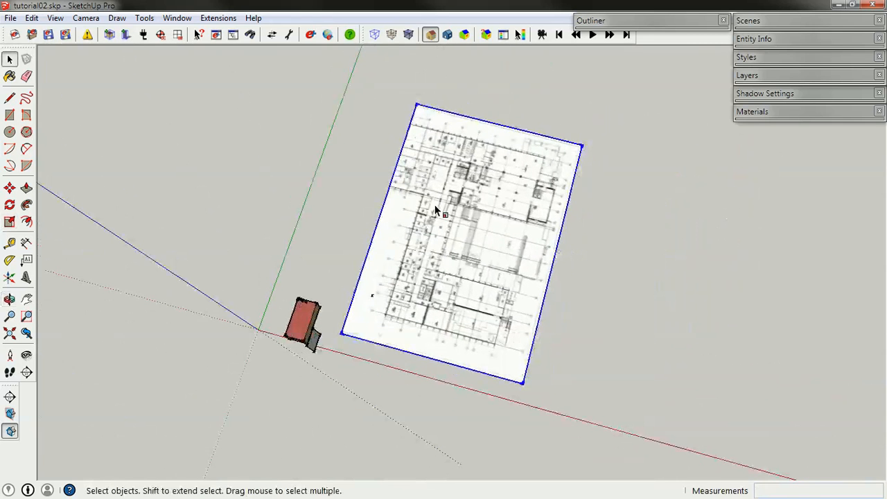
pyautogui.press('m')
pyautogui.click(416, 107)
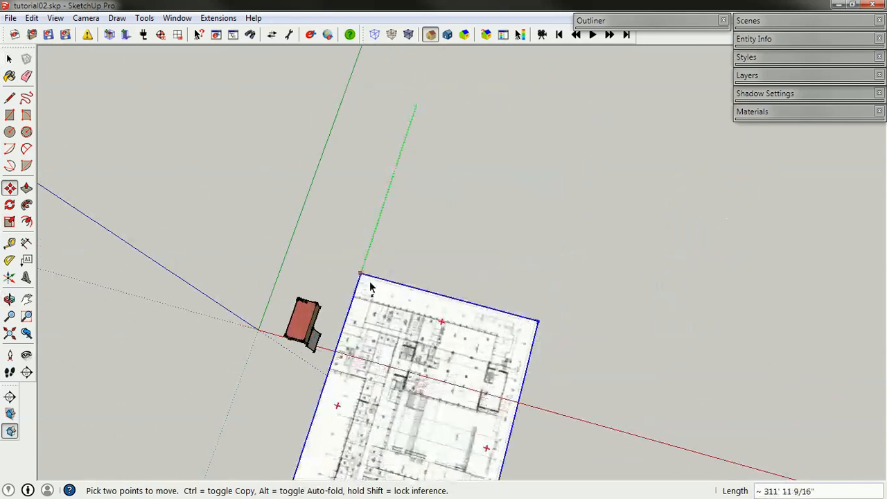
pyautogui.press('Escape')
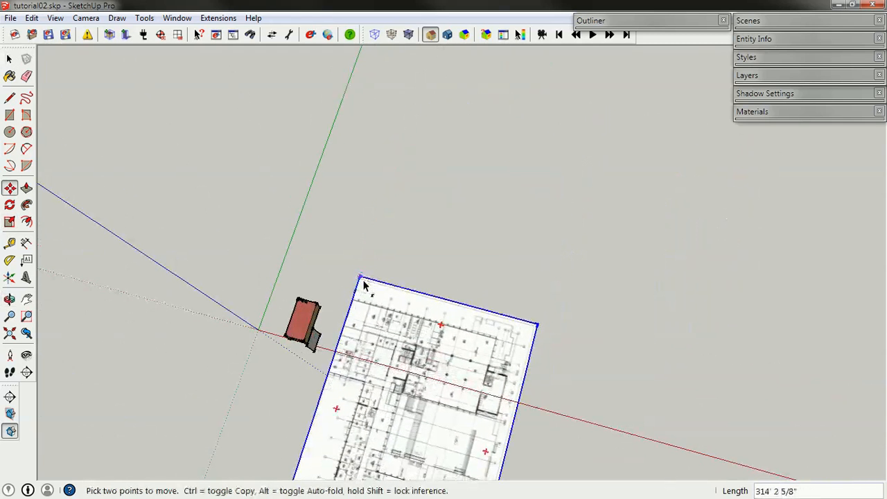
pyautogui.press('space')
# Scale the plan group down slightly and uniformly from its far corner, comparing grid B with the reference line.
pyautogui.scroll(6, 357, 291)
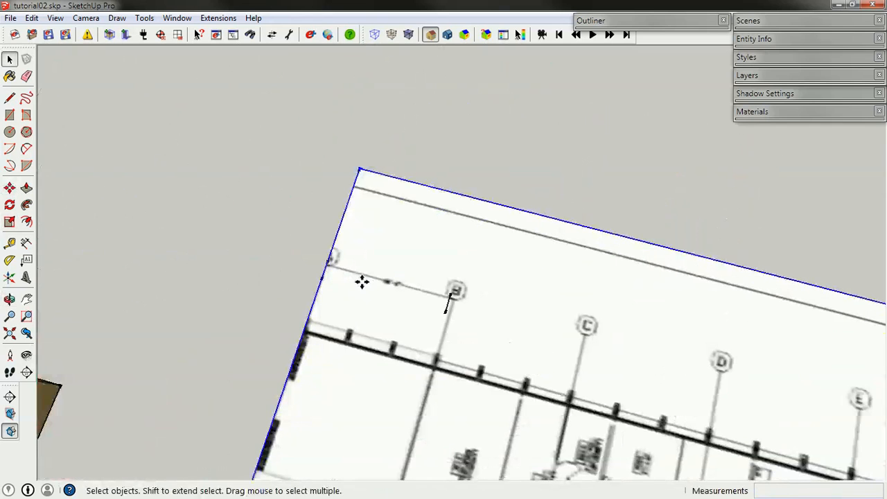
pyautogui.scroll(-5, 255, 217)
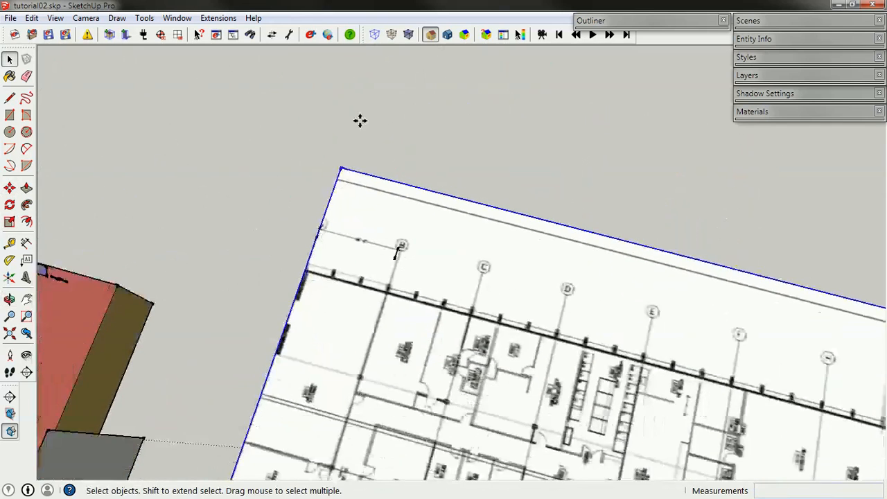
pyautogui.press('s')
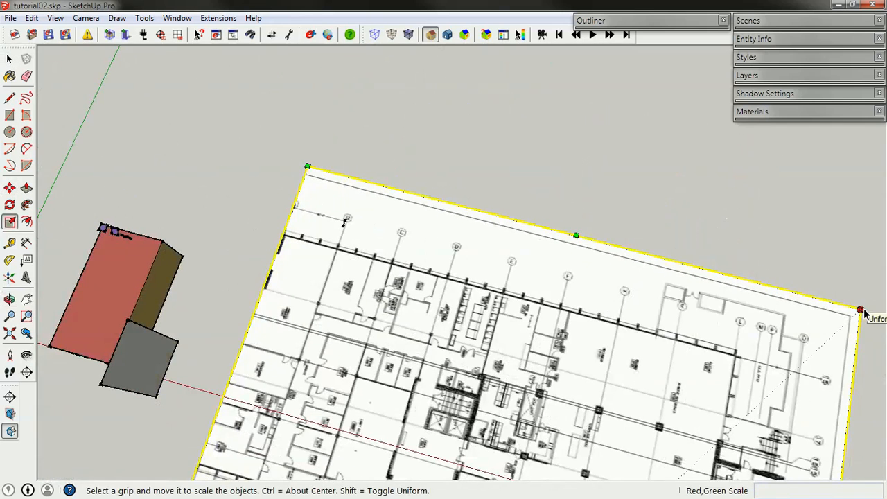
pyautogui.moveTo(860, 311); pyautogui.dragTo(847, 322)
pyautogui.press('space')
pyautogui.scroll(6, 349, 238)
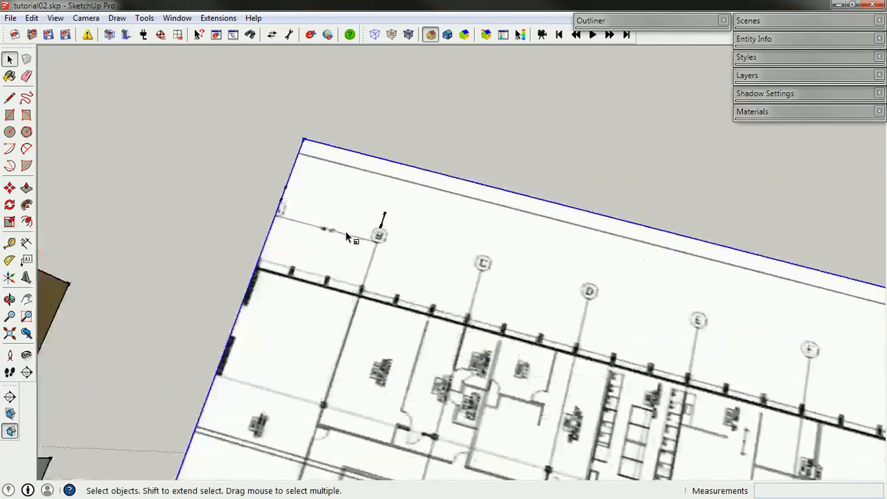
# Inside the plan group, move the cropped long edge back outward past grid line A and its row of grid bubbles.
pyautogui.scroll(-5, 365, 227)
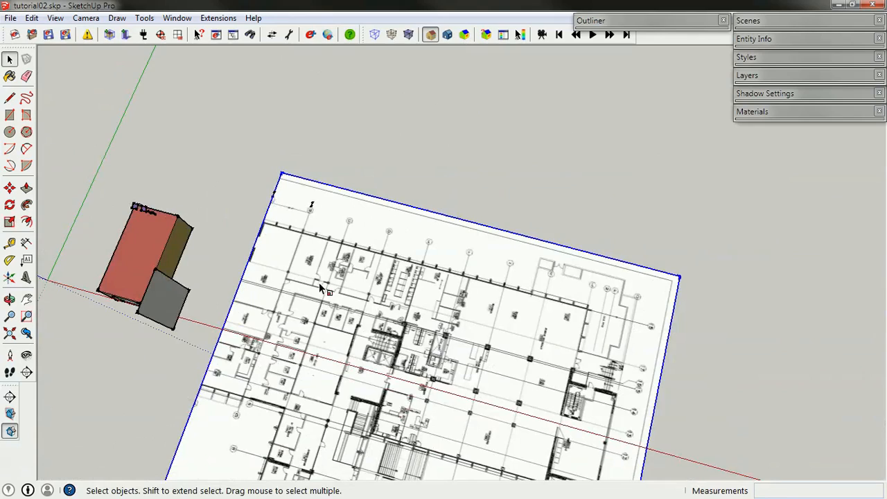
pyautogui.keyDown('shift'); pyautogui.moveTo(320, 288); pyautogui.dragTo(426, 169, button='middle'); pyautogui.keyUp('shift')
pyautogui.scroll(-3, 425, 170)
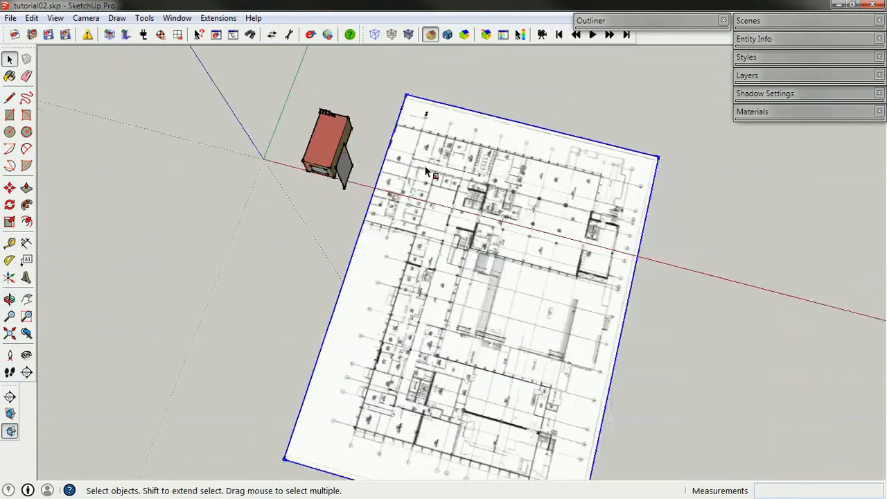
pyautogui.scroll(5, 386, 139)
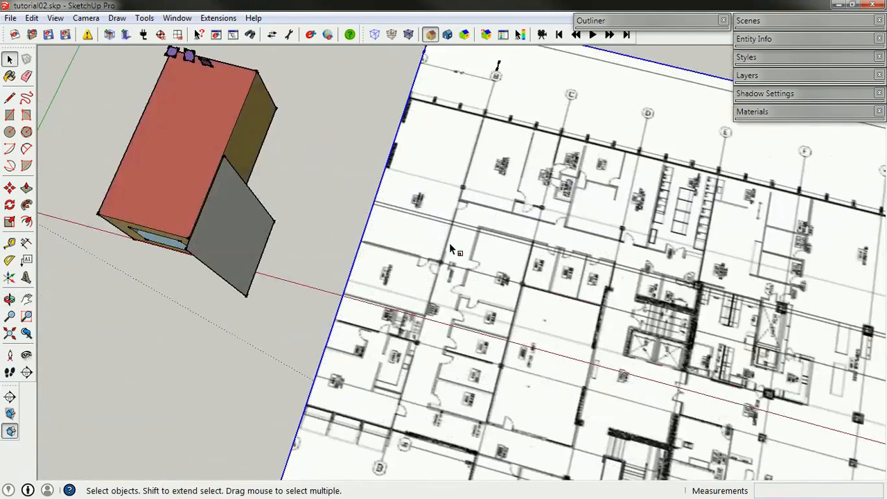
pyautogui.scroll(2, 386, 153)
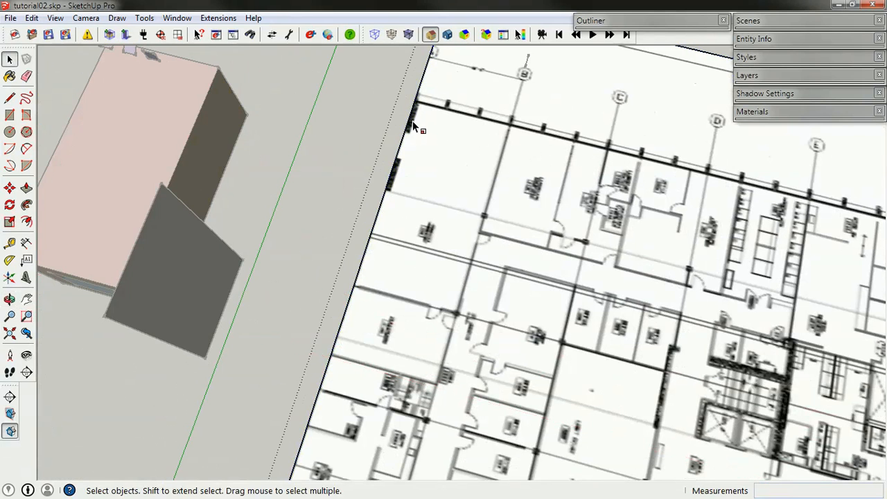
pyautogui.press('m')
pyautogui.click(370, 105)
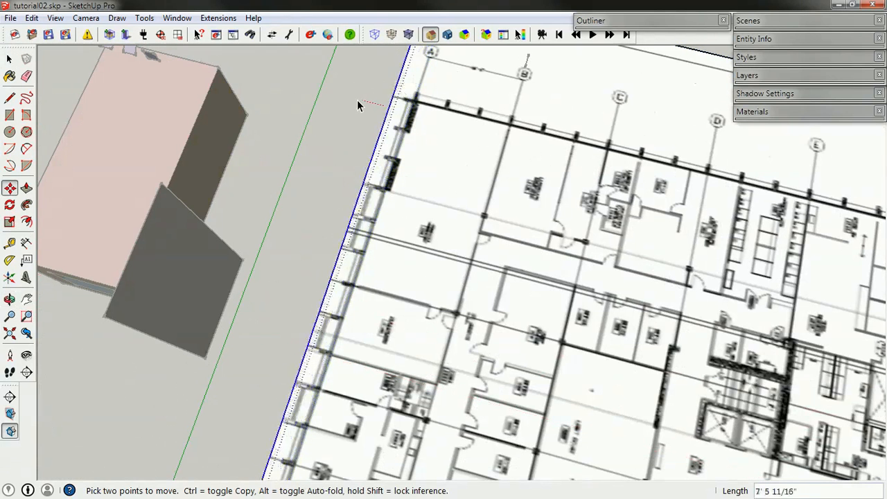
pyautogui.click(305, 95)
pyautogui.press('space')
pyautogui.scroll(-3, 285, 102)
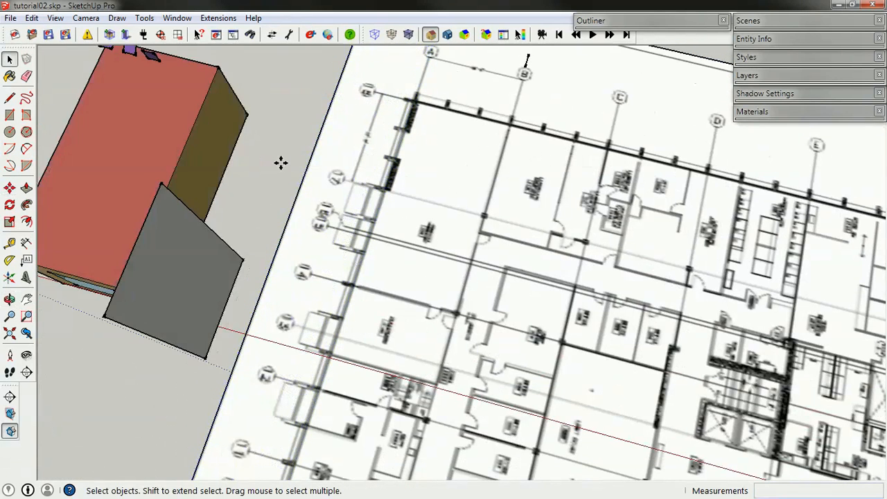
# Measure the spacing between grid bubbles A and B on the rescaled plan.
pyautogui.moveTo(412, 75); pyautogui.dragTo(531, 149)
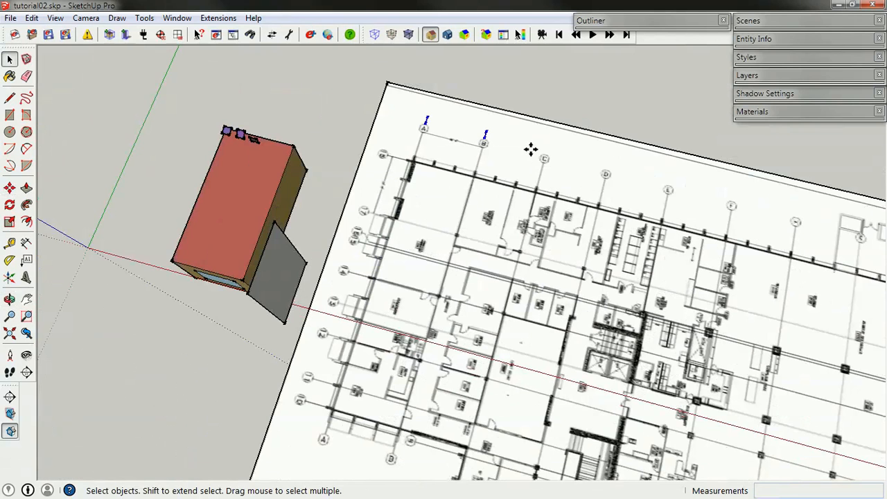
pyautogui.scroll(2, 430, 162)
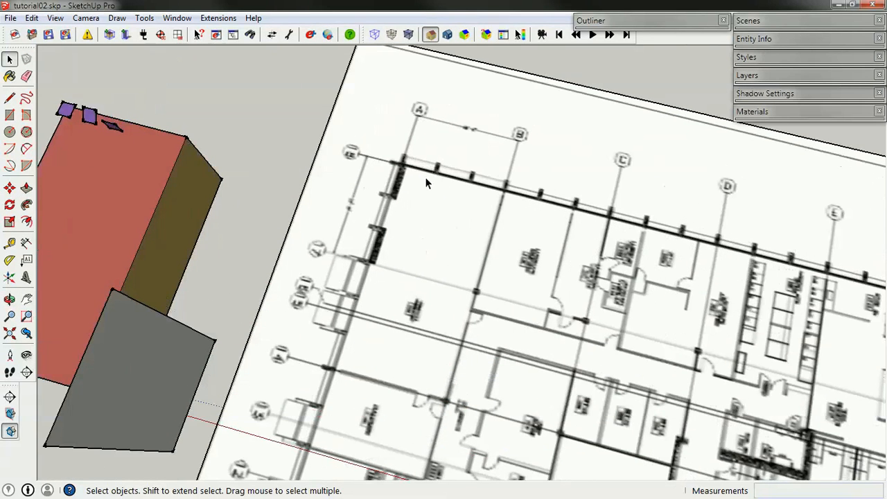
pyautogui.click(11, 246)
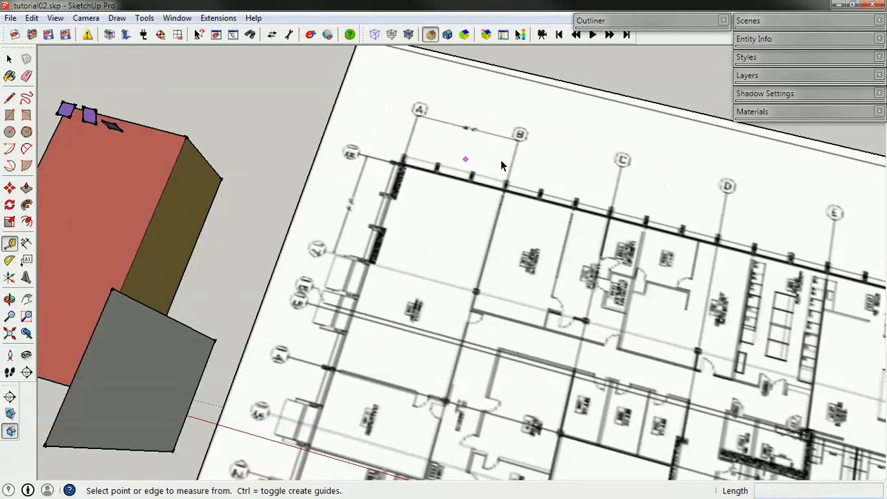
pyautogui.click(419, 116)
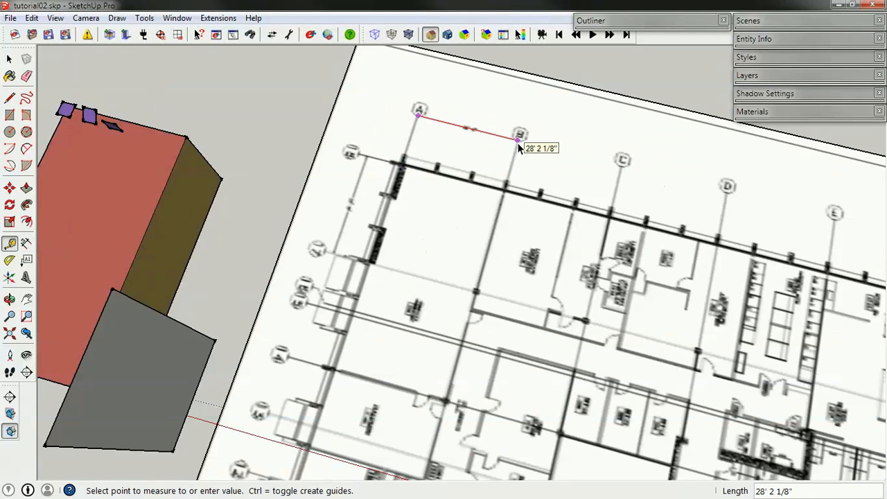
pyautogui.scroll(-3, 519, 139)
pyautogui.press('space')
# Move the building box by its bottom corner onto the plan, placing that corner where grid line B meets the outer wall.
pyautogui.scroll(-5, 439, 178)
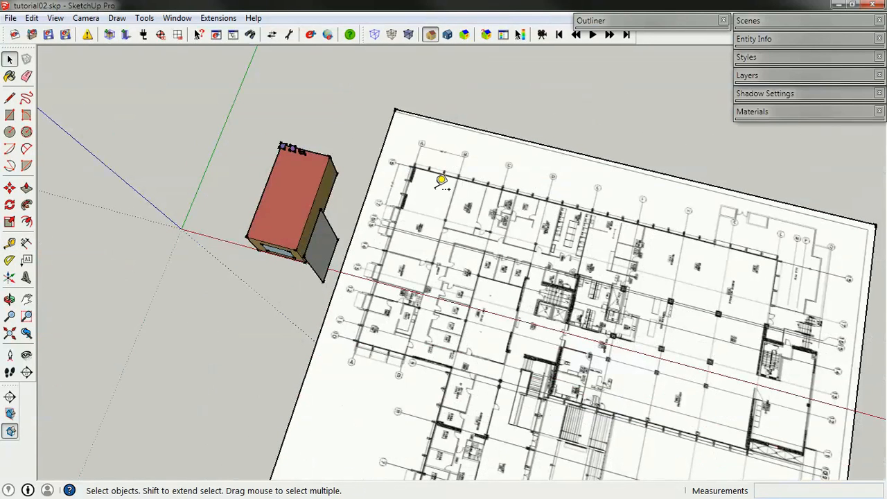
pyautogui.click(293, 203)
pyautogui.scroll(3, 293, 201)
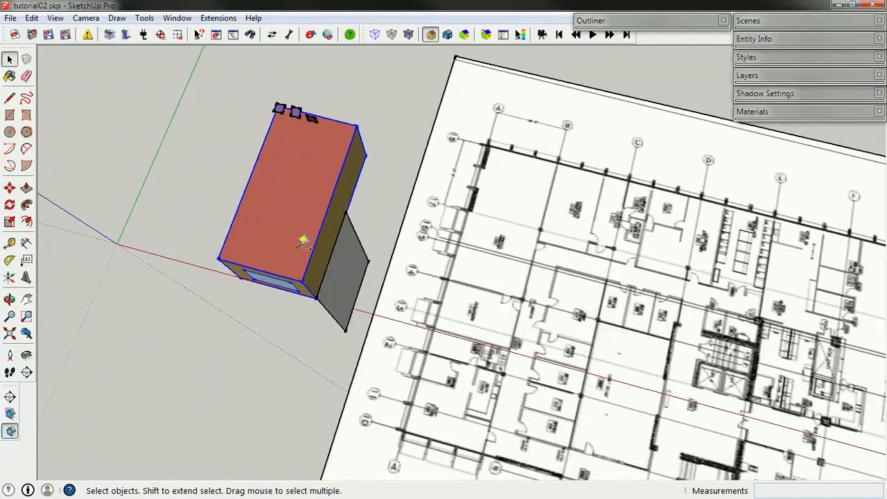
pyautogui.moveTo(303, 240); pyautogui.dragTo(180, 188, button='middle')
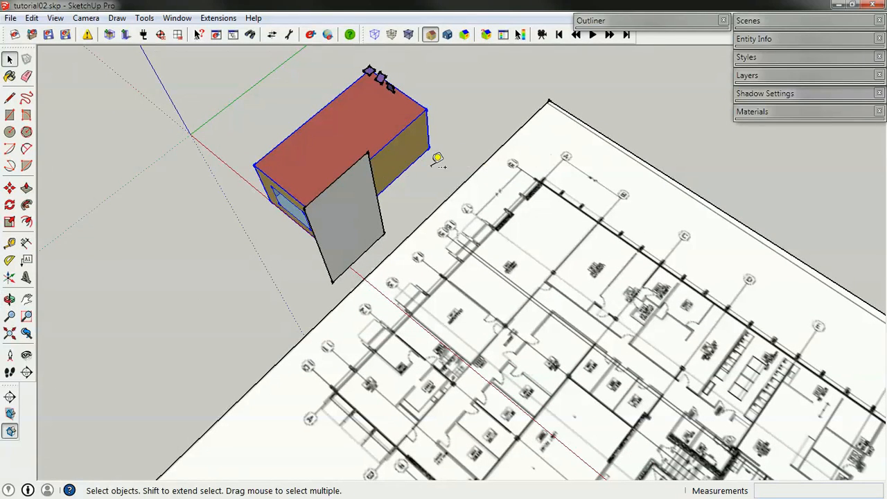
pyautogui.press('m')
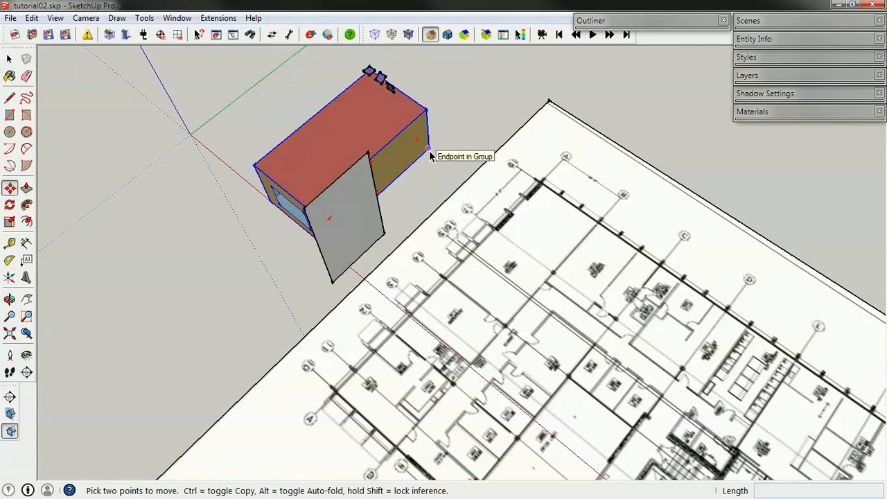
pyautogui.click(430, 155)
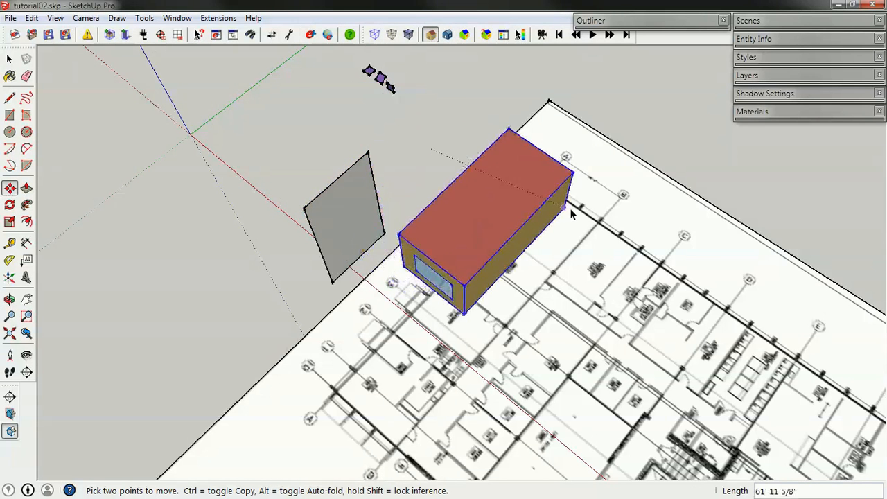
pyautogui.scroll(6, 588, 224)
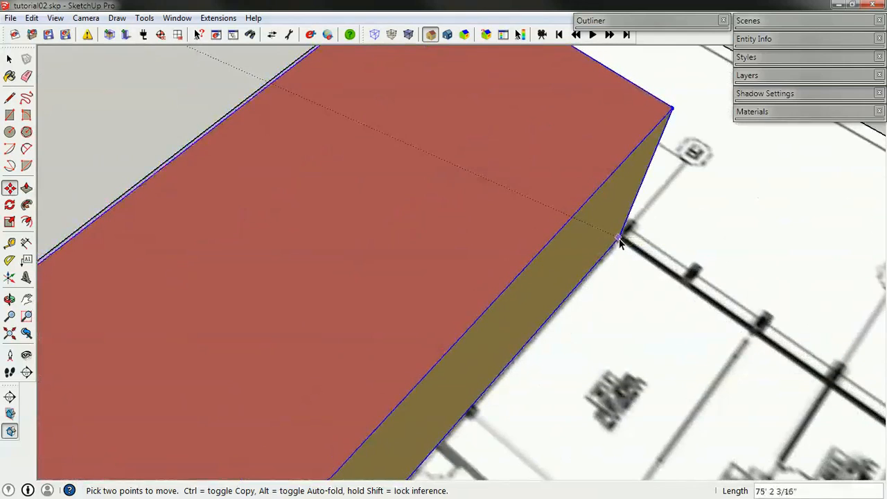
pyautogui.click(619, 239)
# Inside the box group, push the long face on the grid A side slightly inward to the plan's wall line.
pyautogui.moveTo(639, 256); pyautogui.dragTo(345, 182, button='middle')
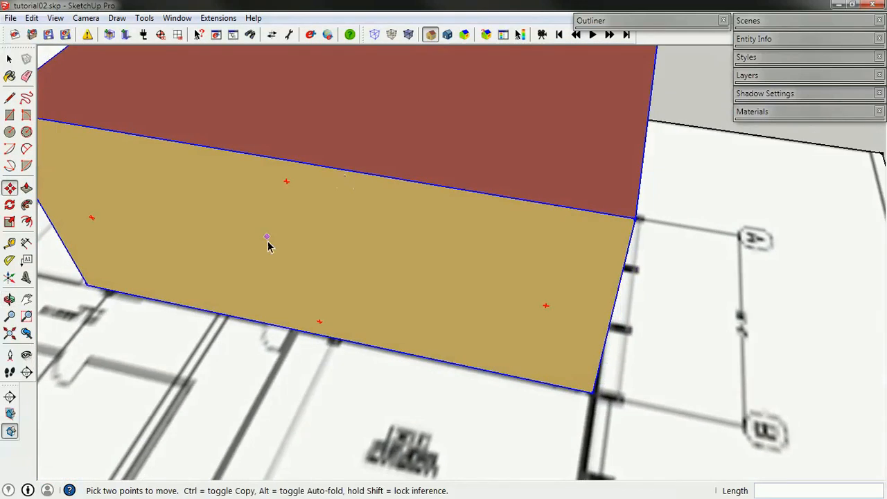
pyautogui.scroll(-4, 274, 247)
pyautogui.moveTo(538, 282); pyautogui.dragTo(18, 260, button='middle')
pyautogui.moveTo(506, 241); pyautogui.dragTo(14, 142, button='middle')
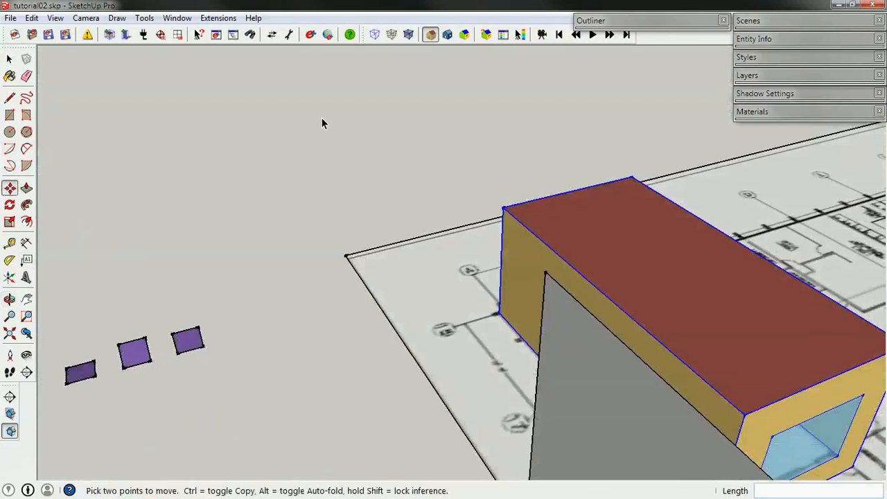
pyautogui.moveTo(408, 285); pyautogui.dragTo(279, 356, button='middle')
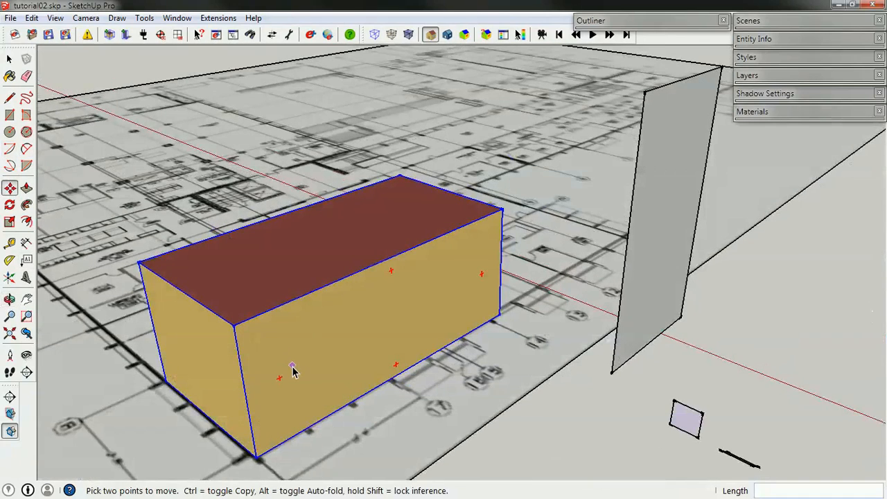
pyautogui.press('space')
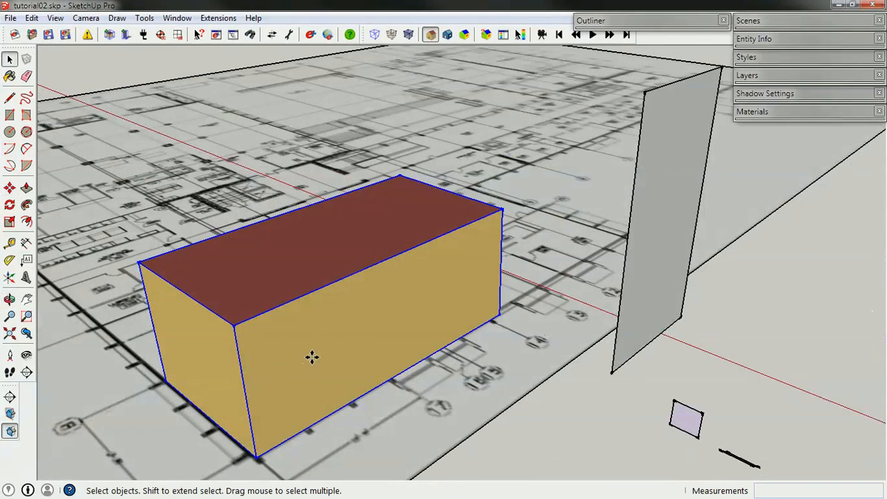
pyautogui.doubleClick(357, 332)
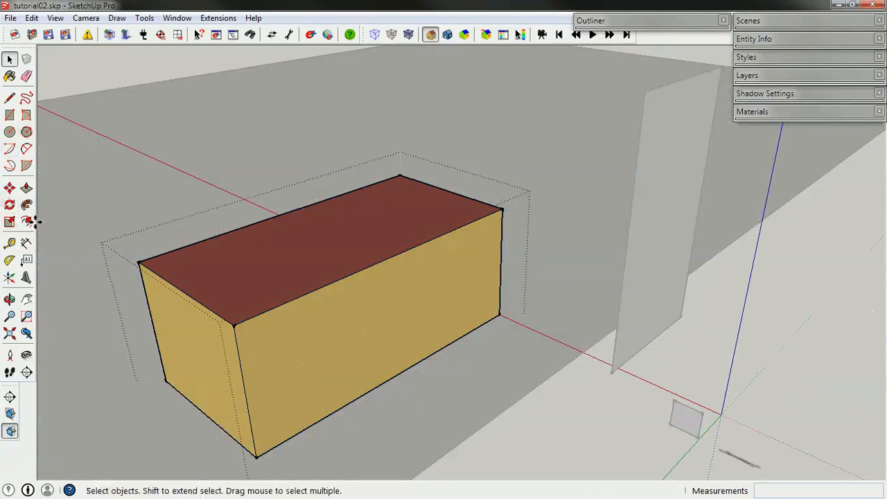
pyautogui.click(28, 188)
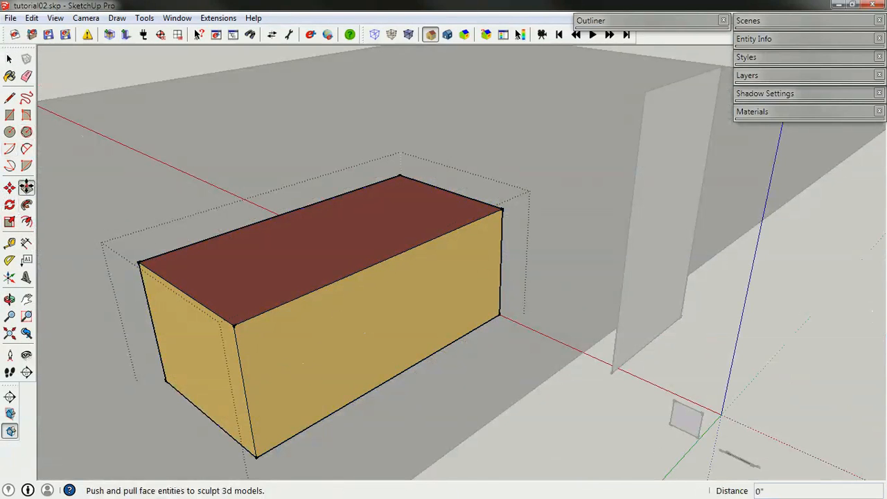
pyautogui.click(352, 325)
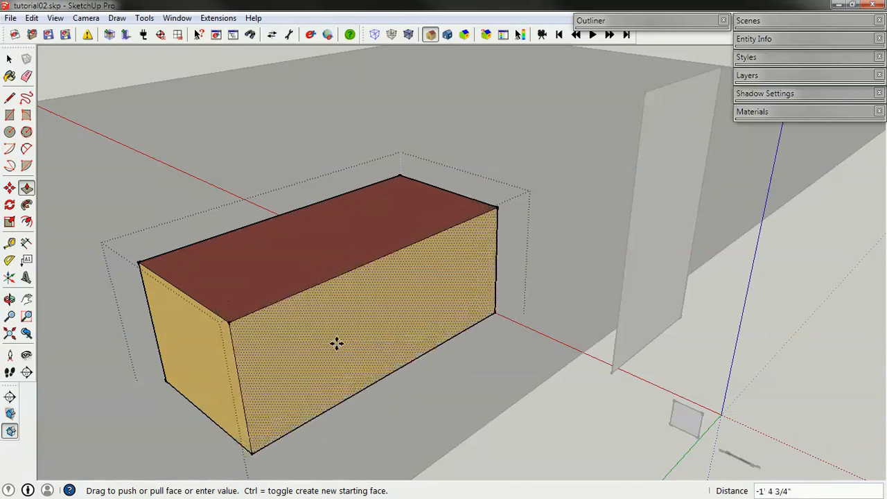
pyautogui.click(335, 343)
pyautogui.press('space')
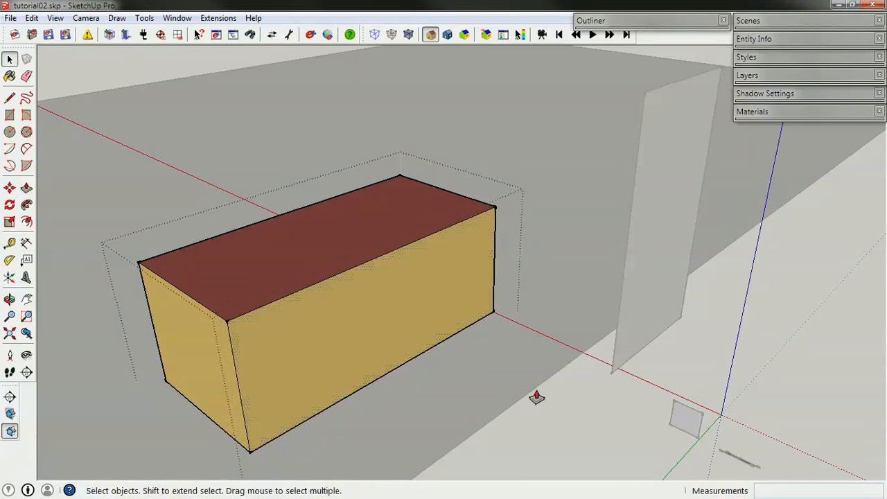
pyautogui.click(587, 413)
pyautogui.scroll(-4, 617, 223)
pyautogui.moveTo(461, 333); pyautogui.dragTo(455, 412, button='middle')
pyautogui.scroll(5, 422, 356)
pyautogui.scroll(-5, 424, 309)
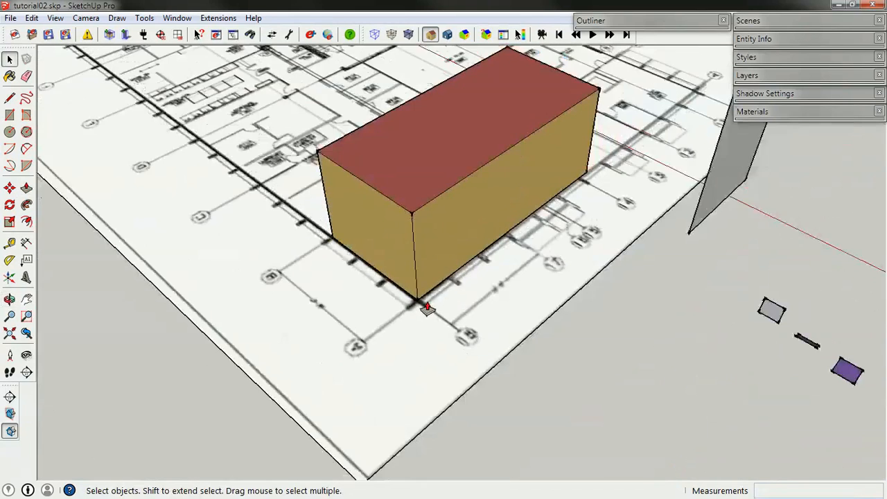
pyautogui.moveTo(425, 309); pyautogui.dragTo(452, 253, button='middle')
pyautogui.doubleClick(445, 261)
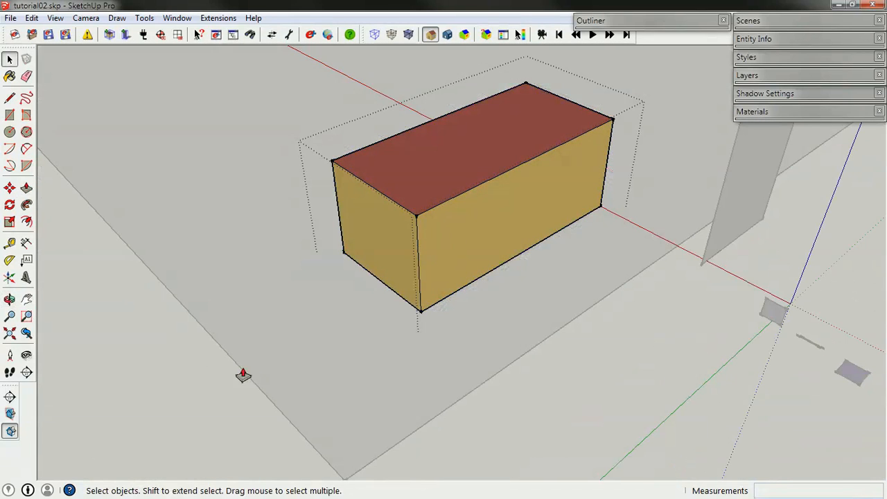
pyautogui.press('h')
pyautogui.press('h')
pyautogui.click(659, 412)
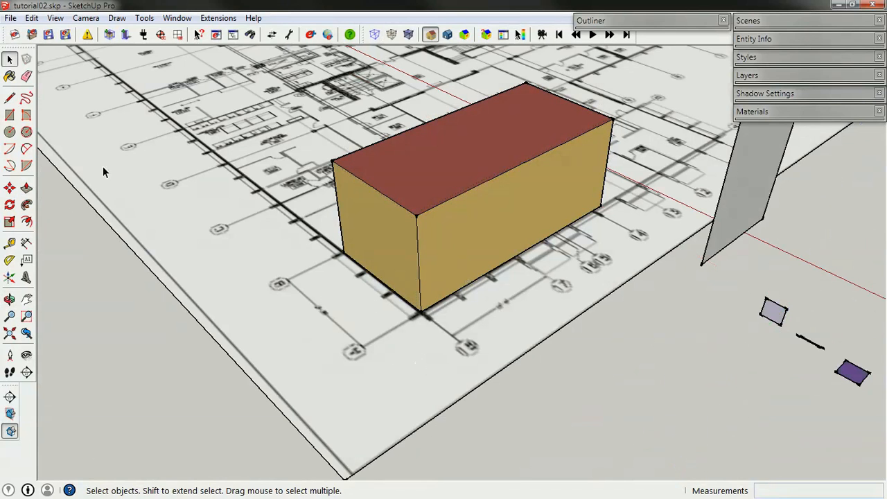
# Draw a straight edge from the box's bottom corner outward along grid line A, past its bubble and the plan boundary.
pyautogui.click(10, 97)
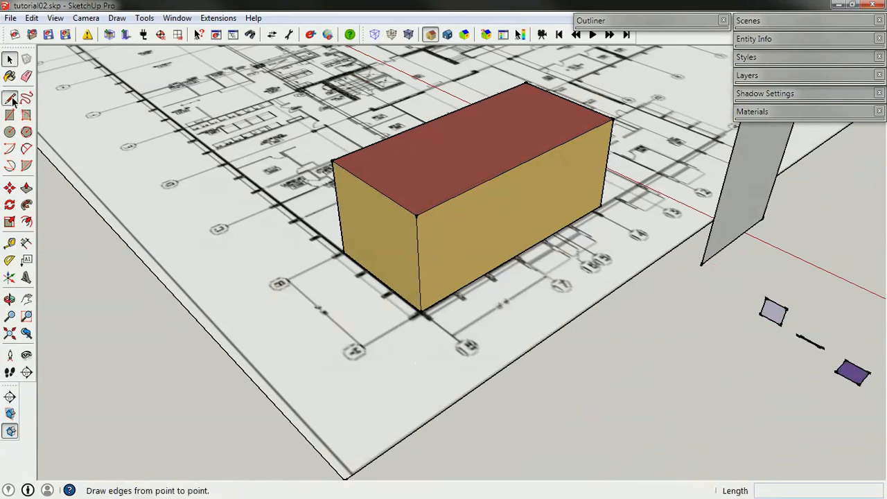
pyautogui.click(420, 312)
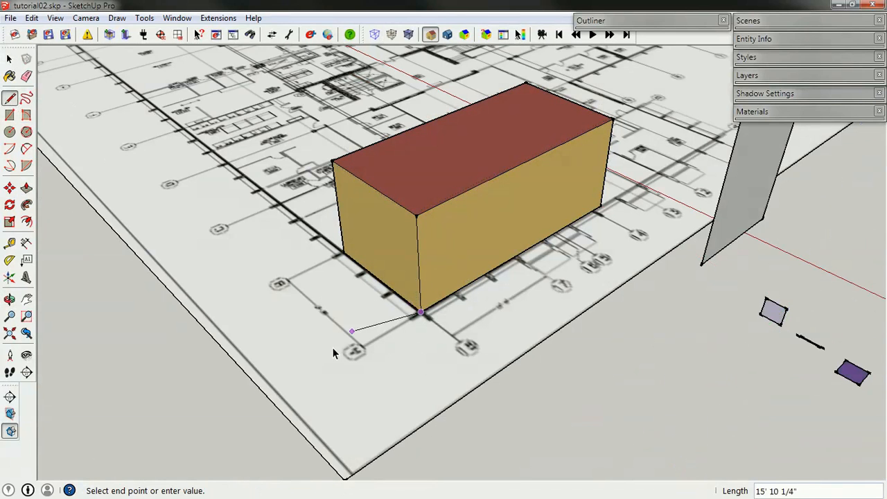
pyautogui.click(229, 424)
pyautogui.press('space')
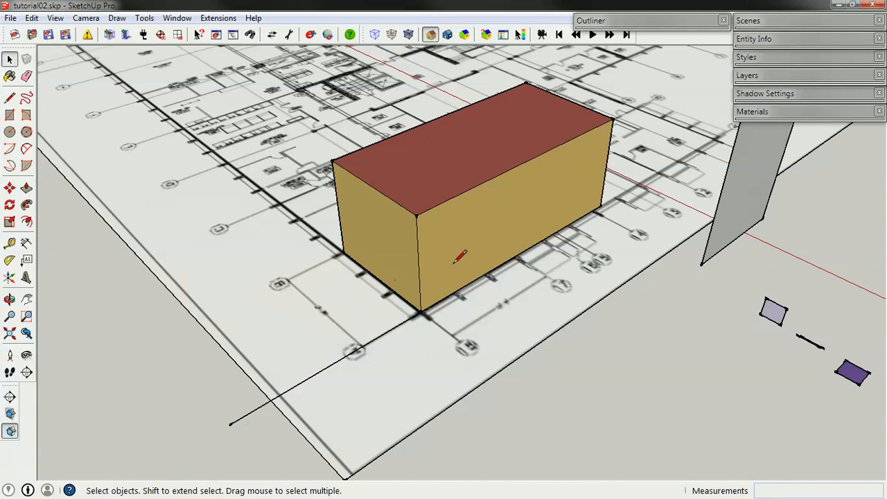
# Inside the box group, push/pull the long grid A face to line up with the edge drawn along grid A.
pyautogui.doubleClick(460, 256)
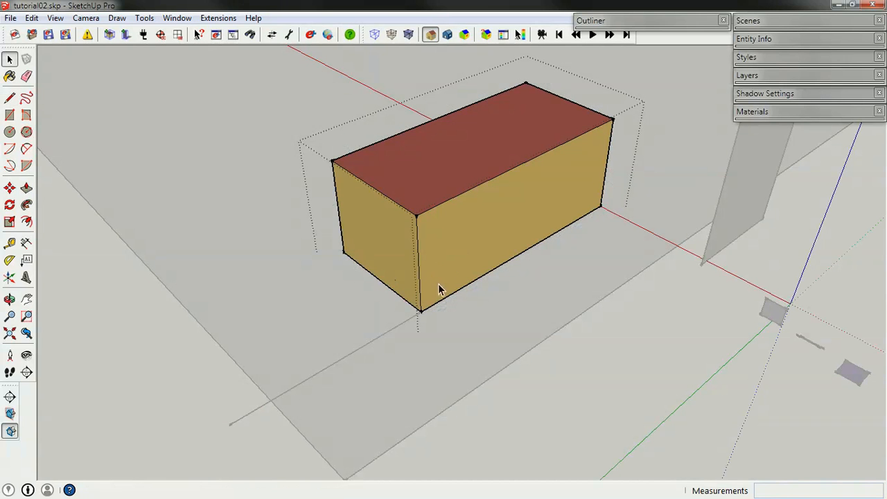
pyautogui.press('p')
pyautogui.click(439, 289)
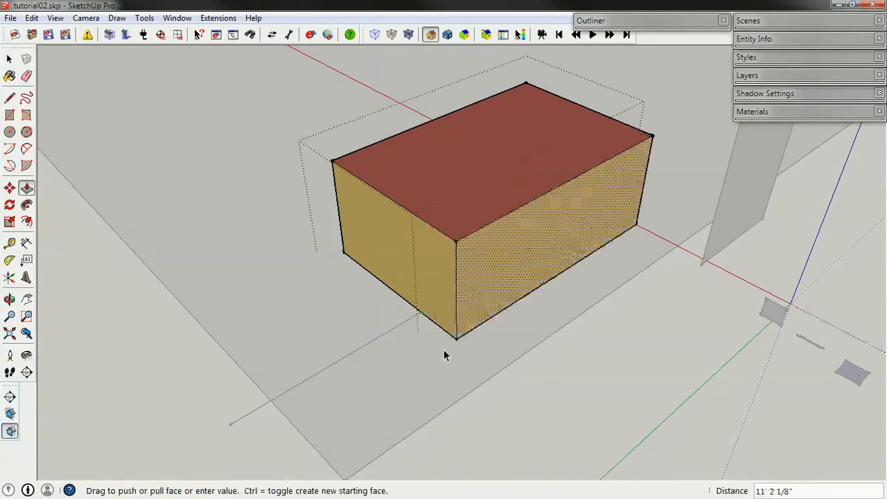
pyautogui.click(420, 313)
pyautogui.press('space')
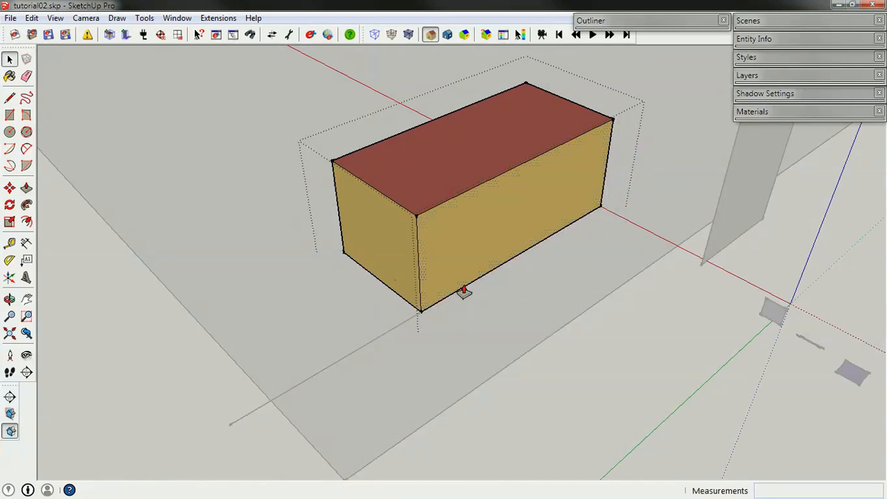
pyautogui.click(465, 335)
# Draw a second edge along grid line 14, from beside the box's windowed end outward past its bubble and the plan boundary.
pyautogui.click(281, 400)
pyautogui.click(281, 400)
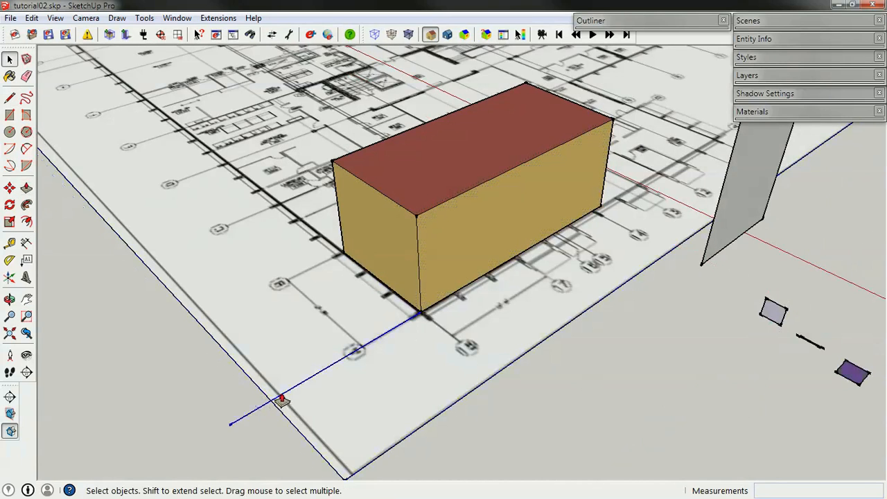
pyautogui.moveTo(376, 253); pyautogui.dragTo(517, 232, button='middle')
pyautogui.doubleClick(487, 229)
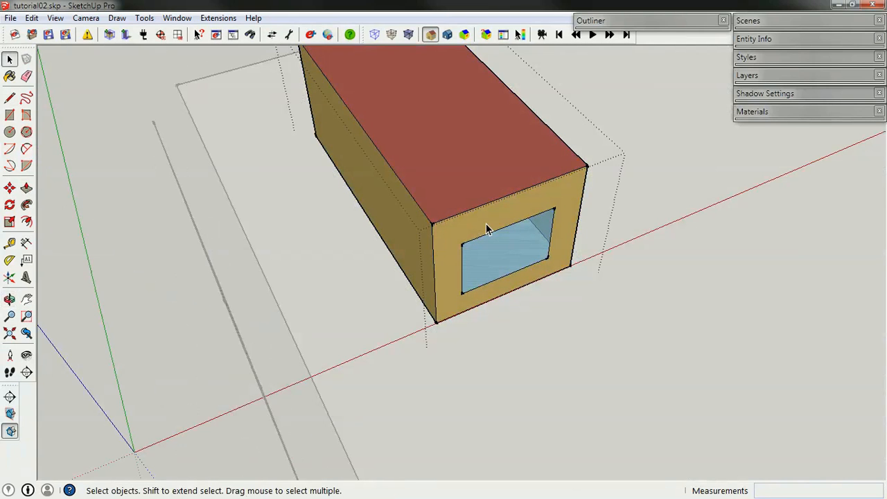
pyautogui.click(423, 331)
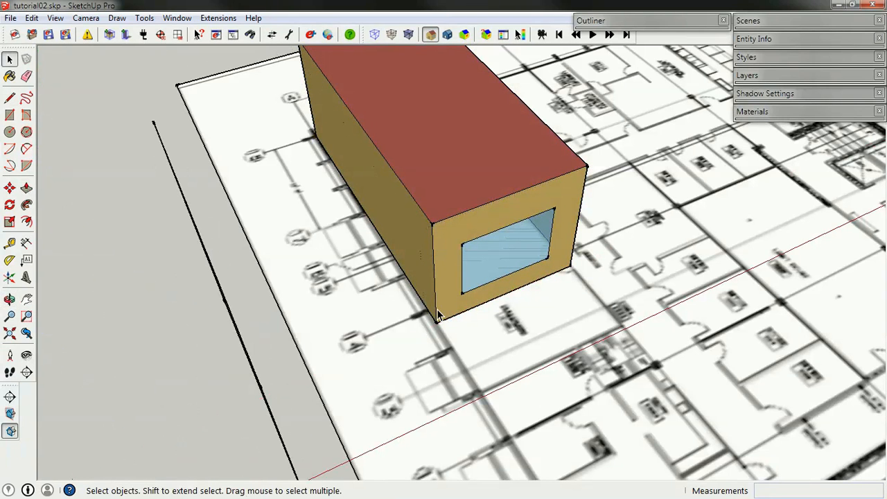
pyautogui.press('l')
pyautogui.click(427, 311)
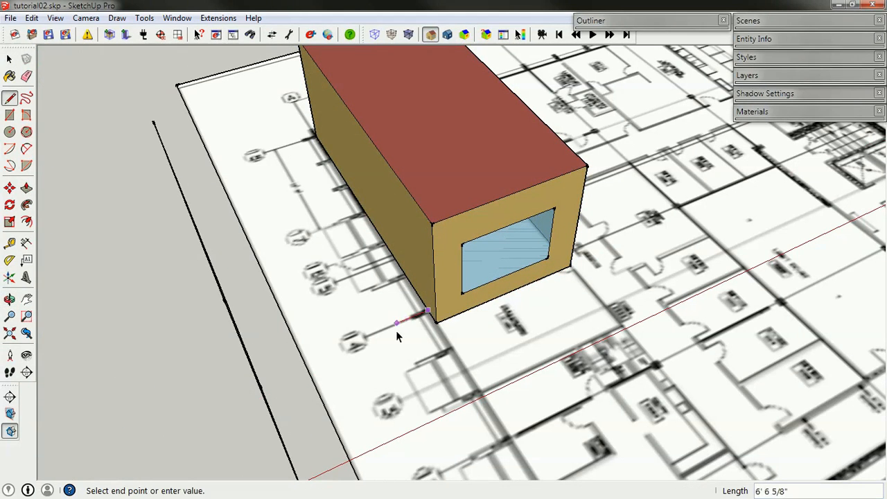
pyautogui.click(227, 394)
pyautogui.press('space')
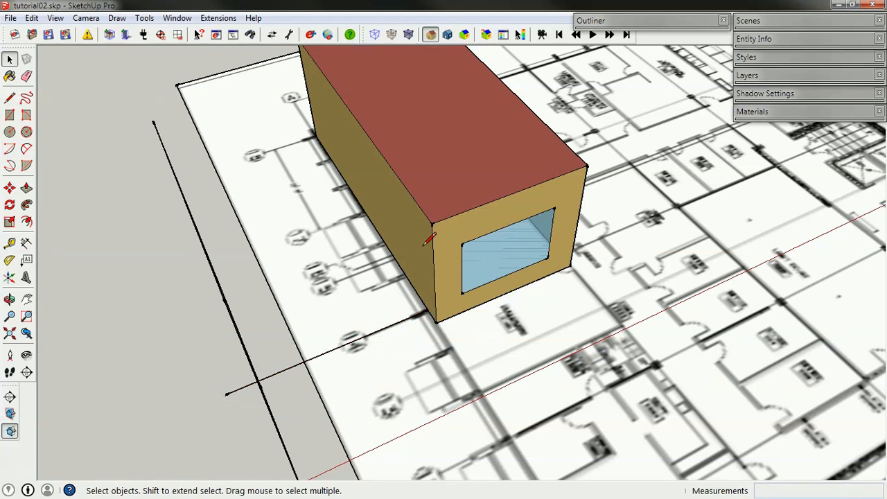
# Push the box's windowed end wall inward with Push/Pull inside its group, leaving the window projecting.
pyautogui.doubleClick(424, 245)
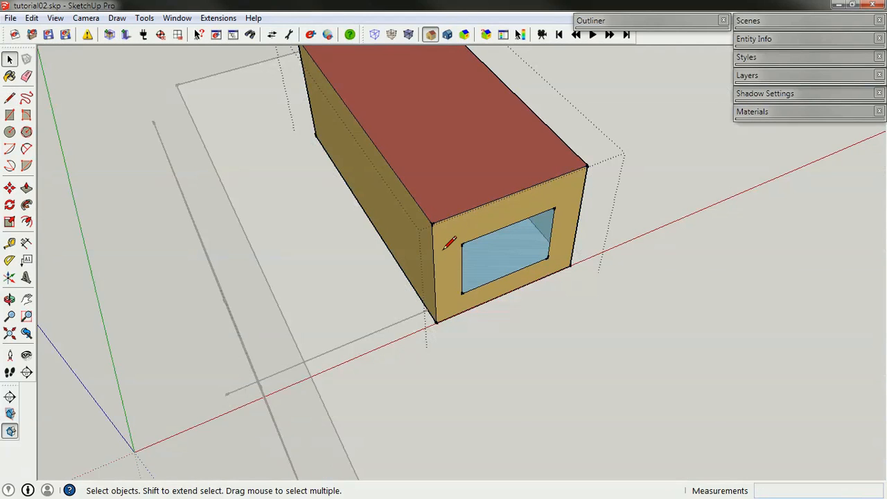
pyautogui.press('p')
pyautogui.click(451, 263)
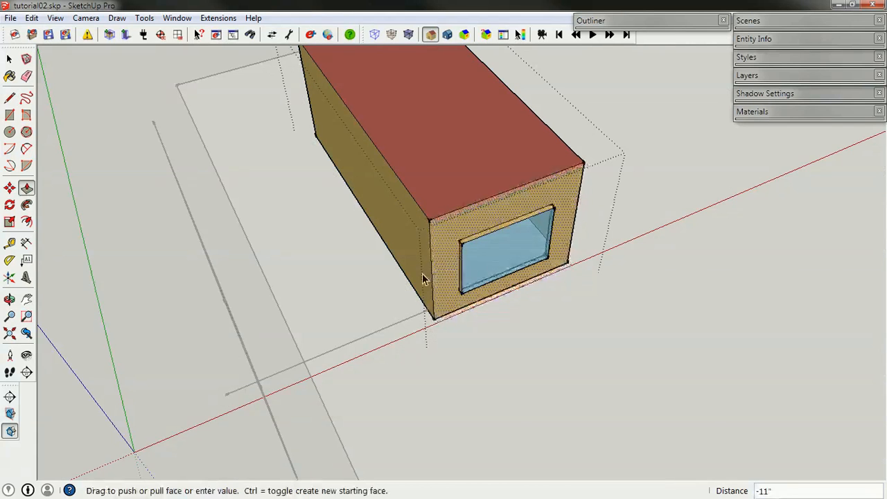
pyautogui.click(420, 315)
pyautogui.press('space')
pyautogui.press('Escape')
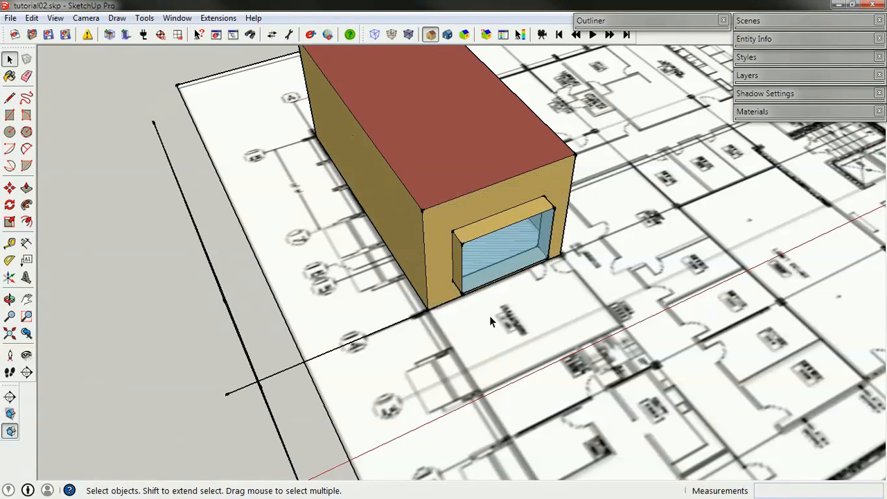
# Delete the edges of the projecting window box on the end wall inside the box group.
pyautogui.moveTo(490, 315); pyautogui.dragTo(450, 230, button='middle')
pyautogui.doubleClick(451, 236)
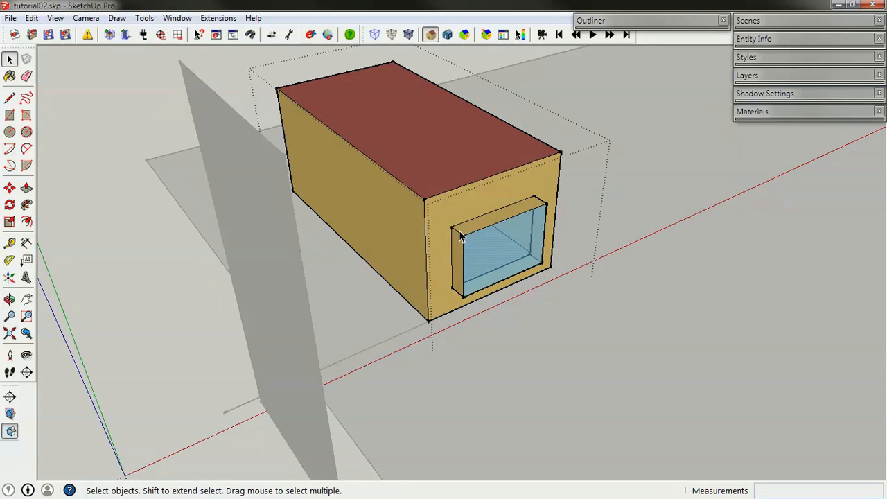
pyautogui.click(465, 240)
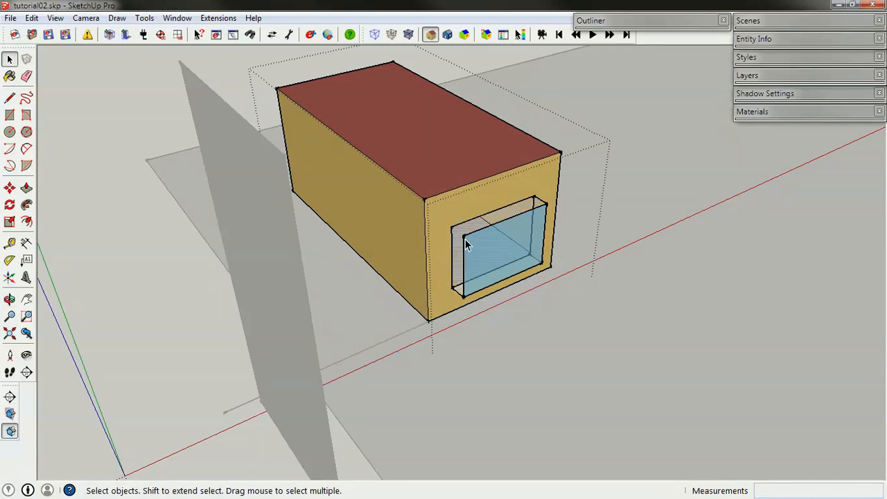
pyautogui.press('Delete')
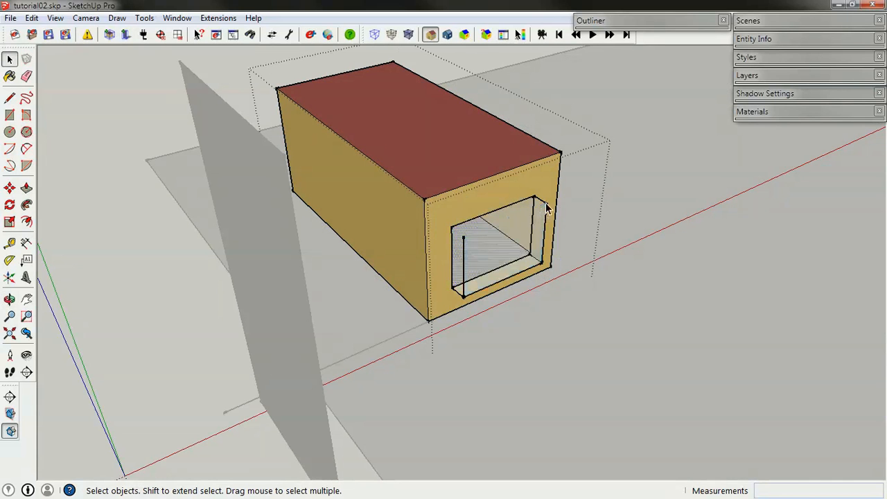
pyautogui.click(536, 260)
pyautogui.press('Delete')
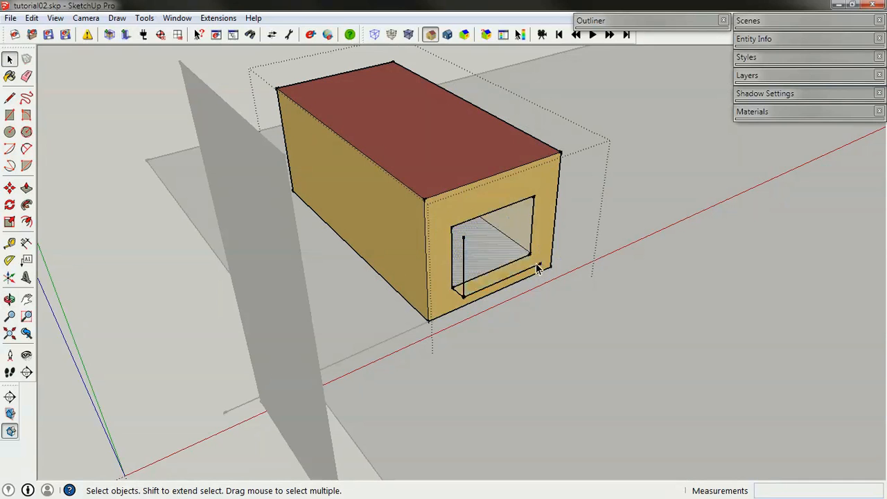
pyautogui.click(506, 281)
pyautogui.press('Delete')
pyautogui.hotkey('ctrl', 'z')
pyautogui.press('Delete')
pyautogui.click(463, 291)
pyautogui.press('Delete')
pyautogui.click(458, 293)
pyautogui.press('Delete')
# Delete the remaining window outline edges from the end wall so the wall is solid.
pyautogui.click(458, 284)
pyautogui.press('Delete')
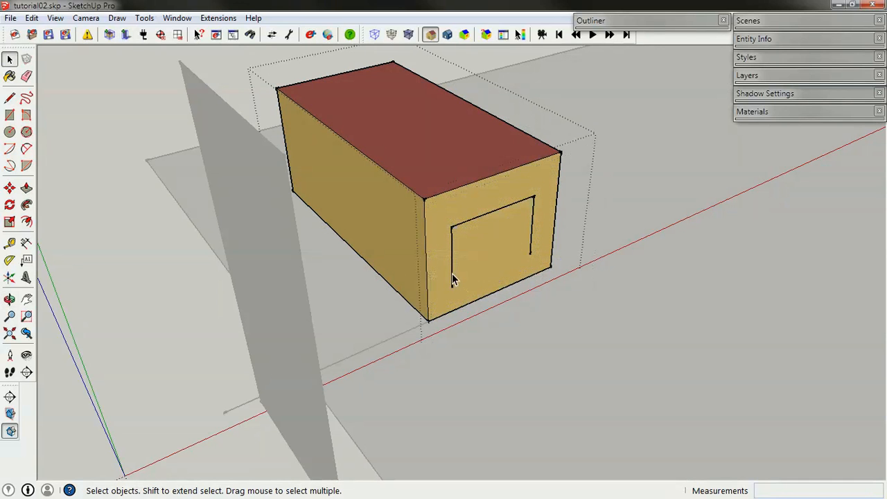
pyautogui.click(452, 274)
pyautogui.press('Delete')
pyautogui.press('Delete')
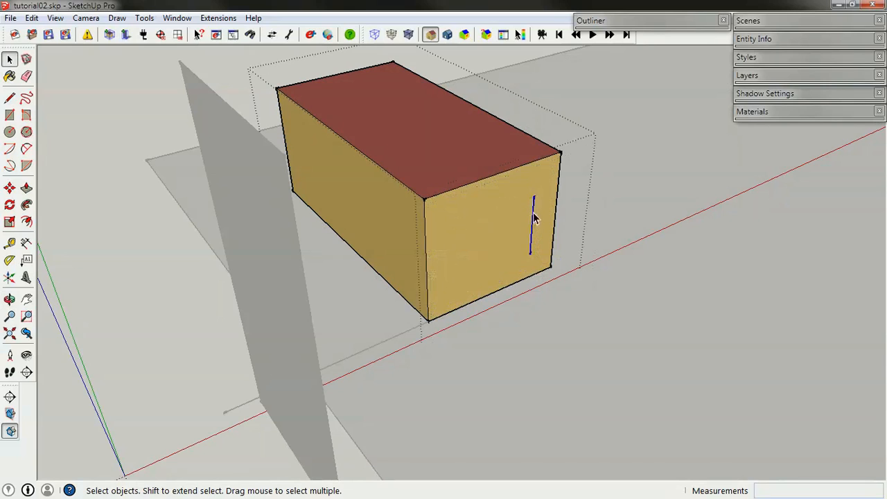
pyautogui.press('Delete')
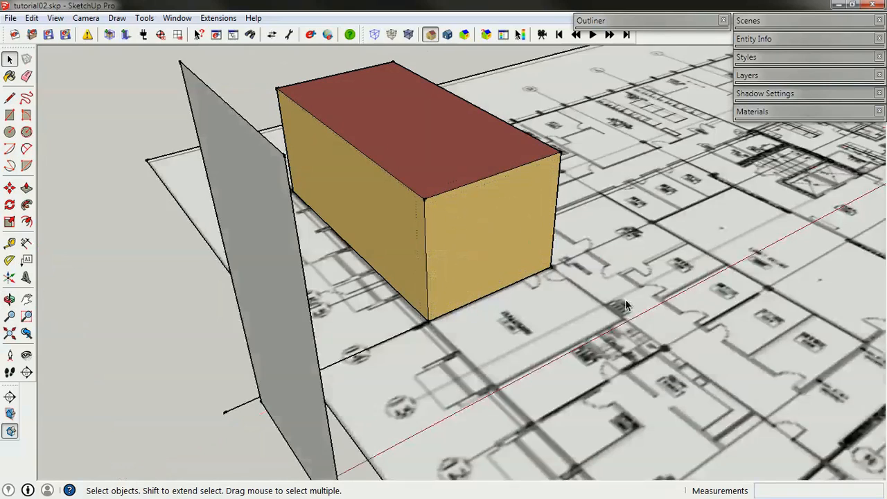
pyautogui.moveTo(626, 299); pyautogui.dragTo(481, 337, button='middle')
pyautogui.tripleClick(489, 273)
pyautogui.press('m')
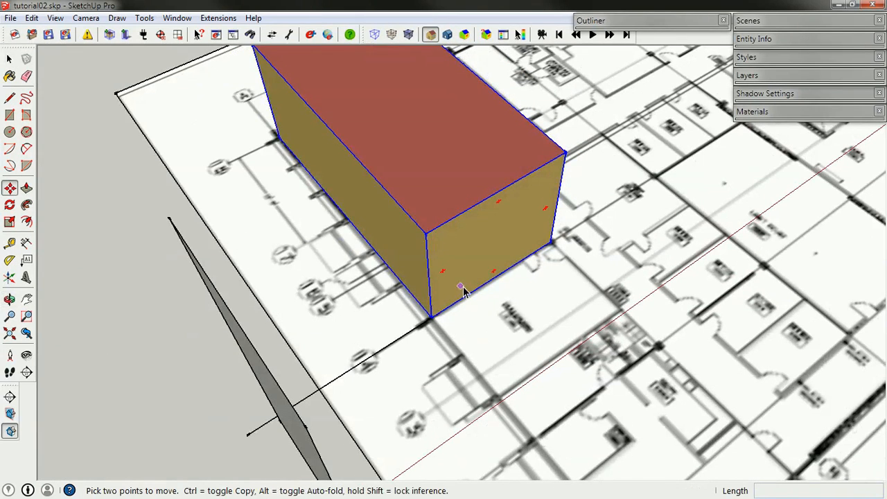
pyautogui.click(461, 287)
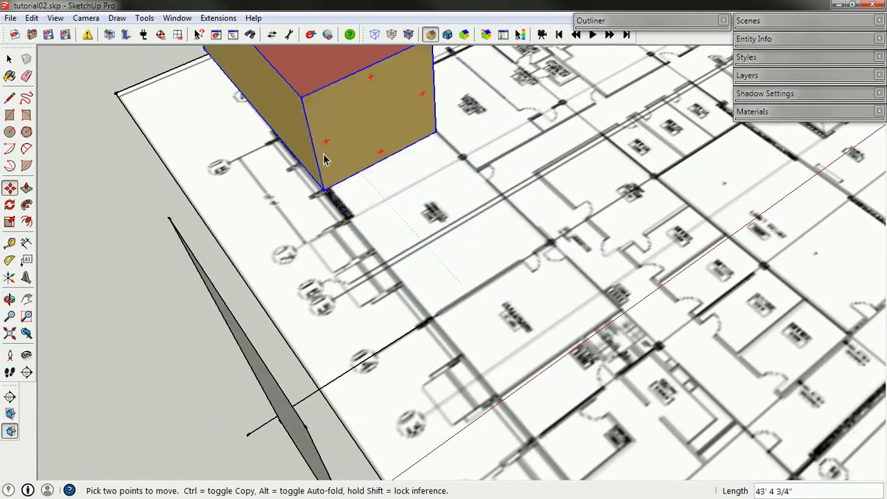
pyautogui.moveTo(142, 173); pyautogui.dragTo(268, 328, button='middle')
pyautogui.click(275, 312)
pyautogui.press('space')
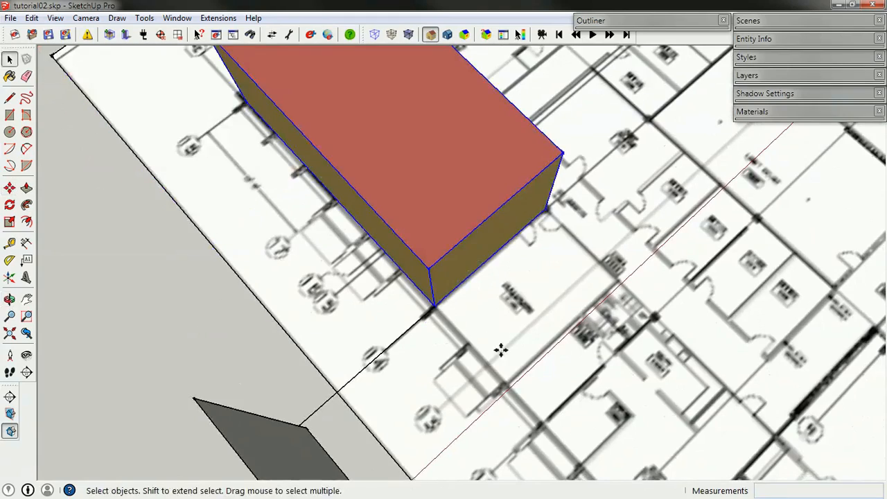
pyautogui.moveTo(500, 350); pyautogui.dragTo(354, 247, button='middle')
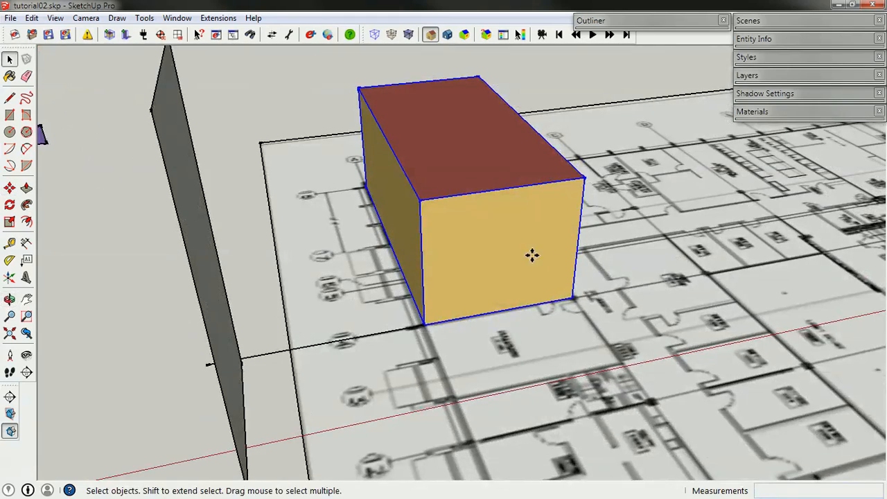
pyautogui.moveTo(531, 254); pyautogui.dragTo(571, 307, button='middle')
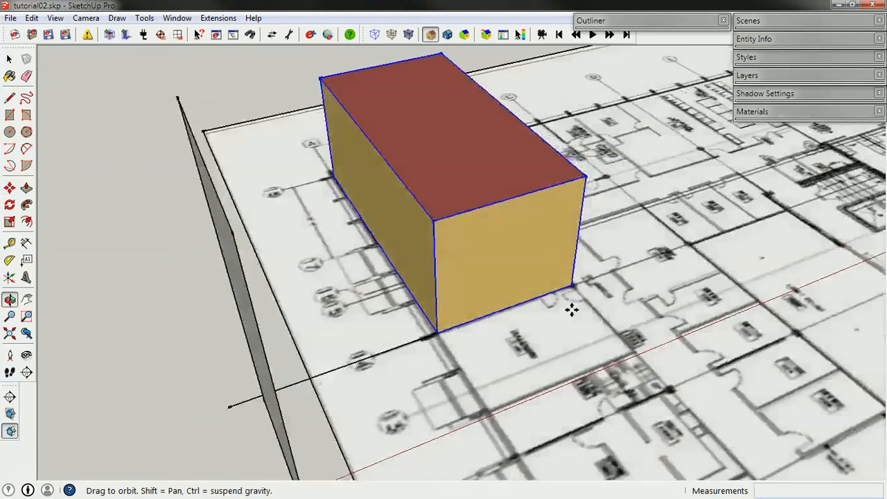
pyautogui.moveTo(565, 250)
pyautogui.mouseDown(button='middle')
pyautogui.moveTo(452, 275)
pyautogui.moveTo(477, 303)
pyautogui.moveTo(624, 291)
pyautogui.moveTo(697, 305)
pyautogui.moveTo(266, 311)
pyautogui.moveTo(277, 271)
pyautogui.moveTo(339, 247)
pyautogui.moveTo(104, 367)
pyautogui.mouseUp(button='middle')
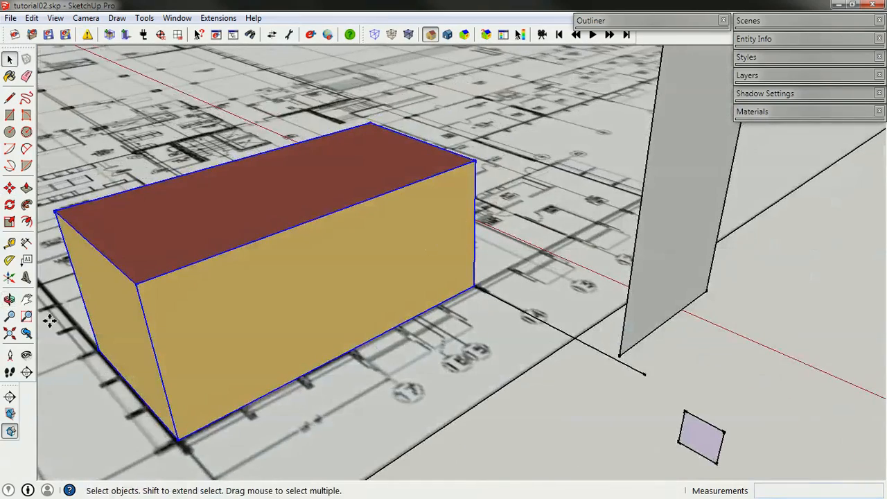
pyautogui.scroll(-4, 621, 235)
pyautogui.moveTo(621, 236); pyautogui.dragTo(531, 300, button='middle')
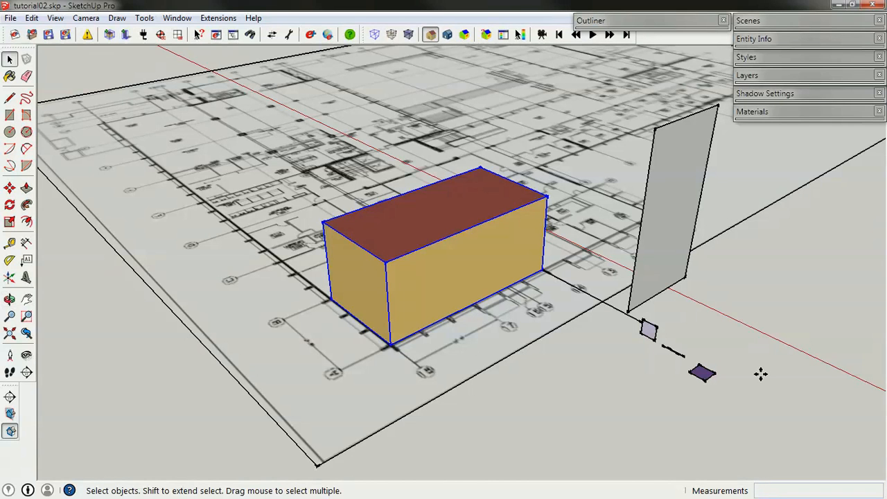
# Insert the image x-elev-North Layout1 (1).jpg from the Documentation folder in Windows Explorer into the SketchUp model beside the box.
pyautogui.hotkey('alt', 'Tab')
pyautogui.click(330, 283)
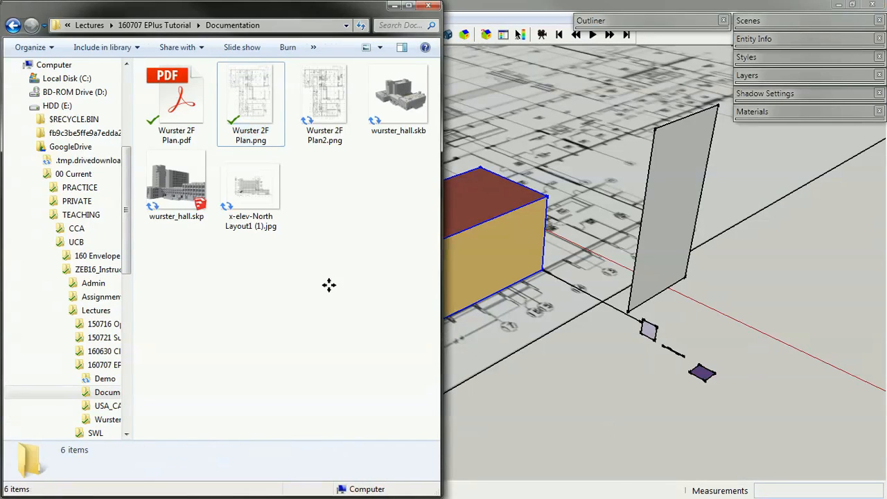
pyautogui.moveTo(243, 173); pyautogui.dragTo(701, 425)
pyautogui.click(589, 367)
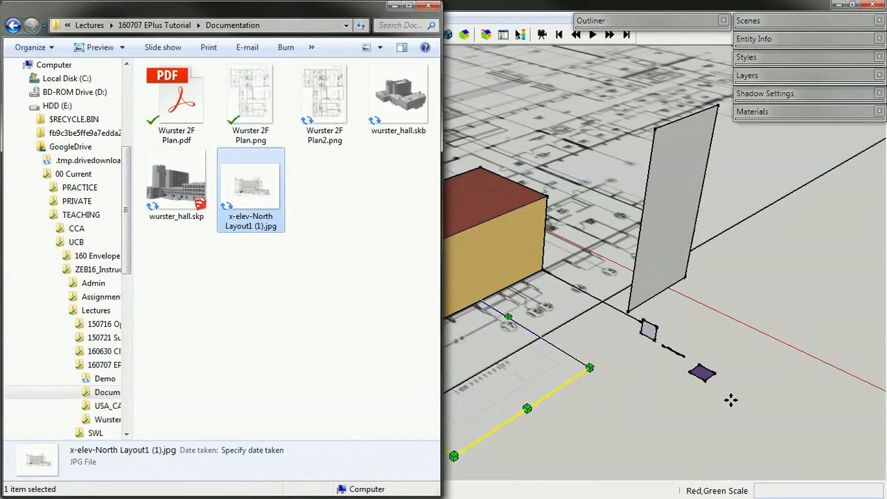
pyautogui.click(631, 384)
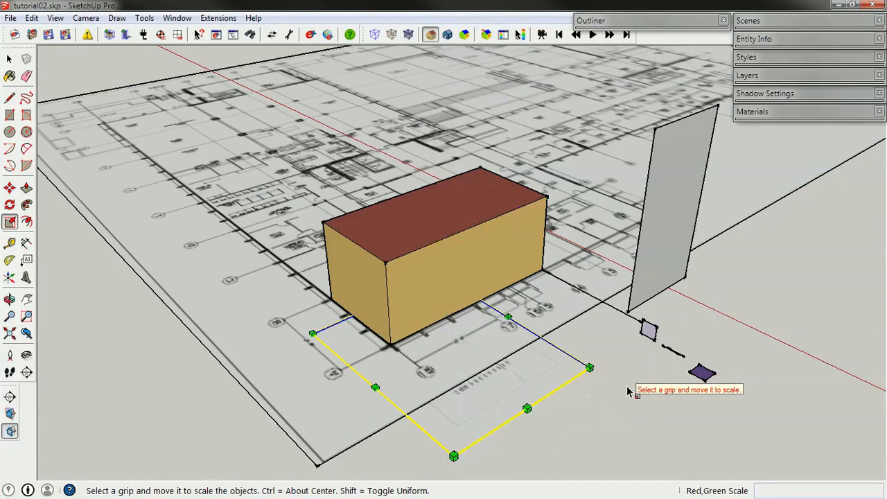
pyautogui.click(627, 385)
# Move the north elevation image off the floor plan to the empty ground beside it.
pyautogui.scroll(-6, 575, 359)
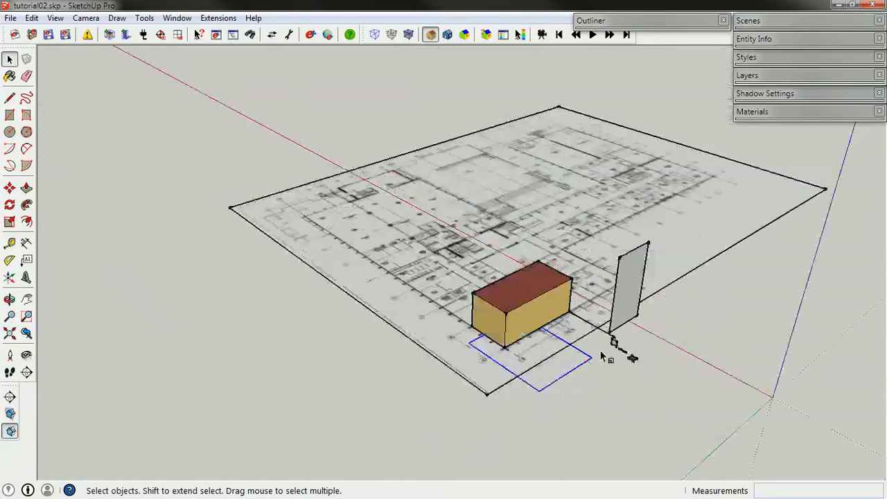
pyautogui.press('m')
pyautogui.press('q')
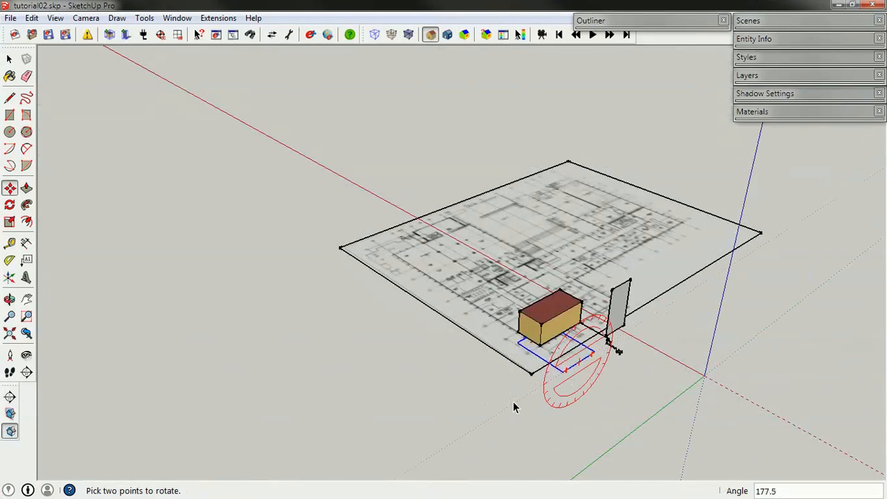
pyautogui.press('m')
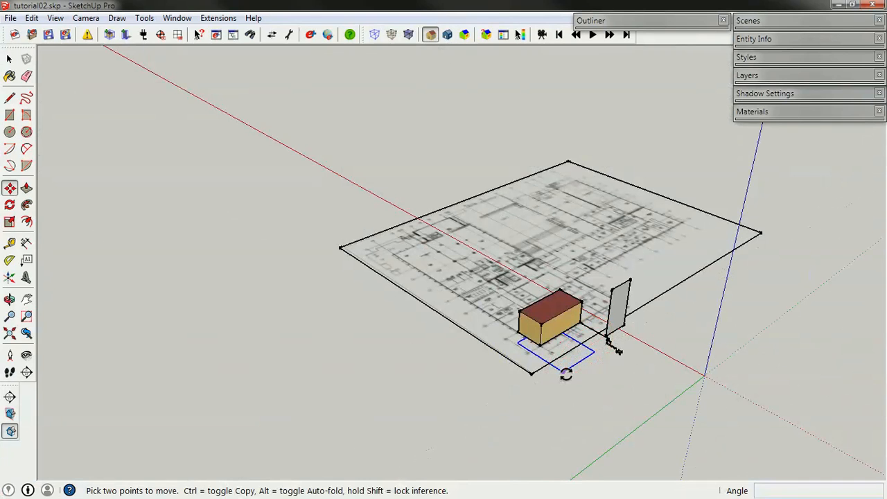
pyautogui.moveTo(552, 364); pyautogui.dragTo(470, 411)
pyautogui.press('space')
pyautogui.scroll(7, 476, 402)
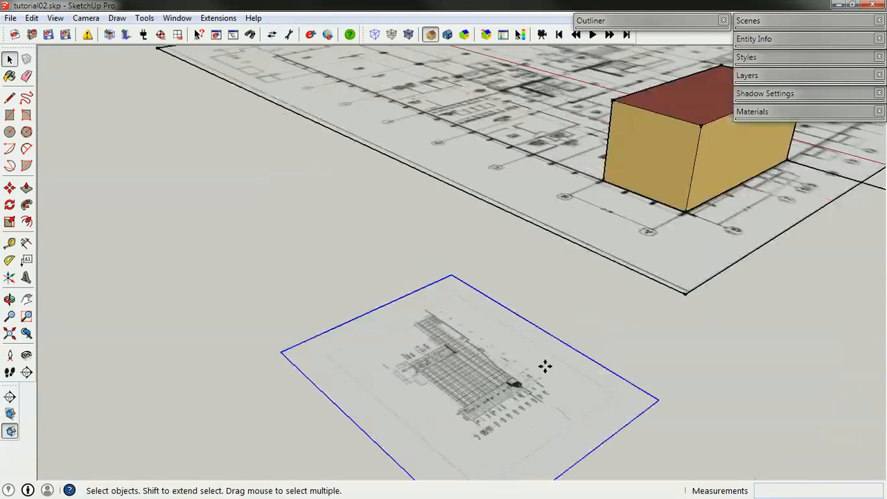
pyautogui.moveTo(510, 381); pyautogui.dragTo(510, 381, button='middle')
pyautogui.moveTo(431, 395); pyautogui.dragTo(480, 398, button='middle')
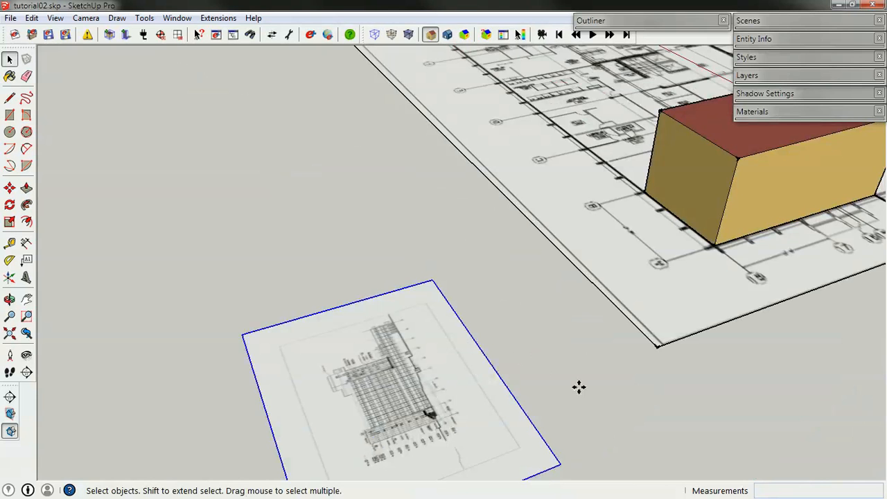
pyautogui.moveTo(497, 379); pyautogui.dragTo(571, 366, button='middle')
pyautogui.press('q')
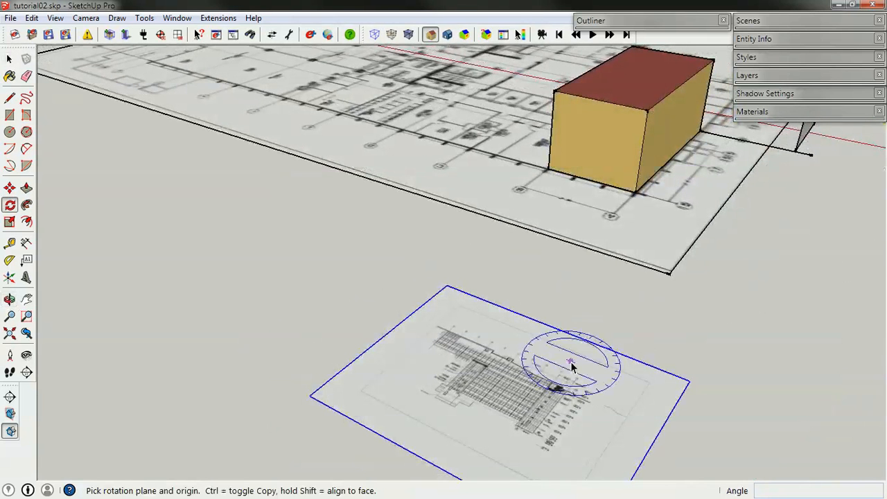
pyautogui.press('space')
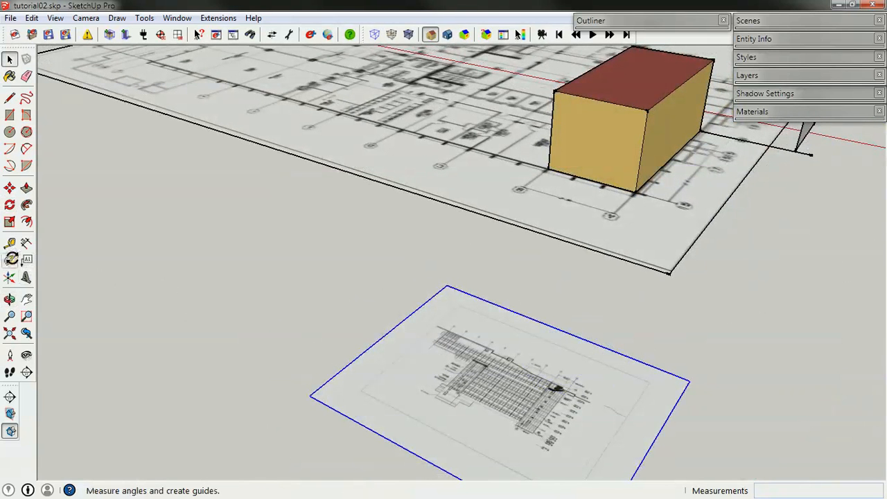
pyautogui.click(10, 260)
pyautogui.click(501, 372)
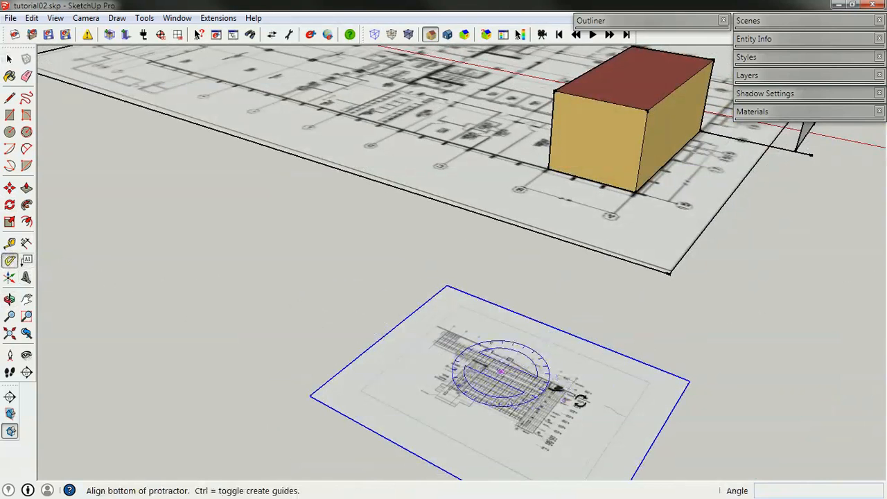
pyautogui.click(581, 402)
pyautogui.scroll(1, 534, 413)
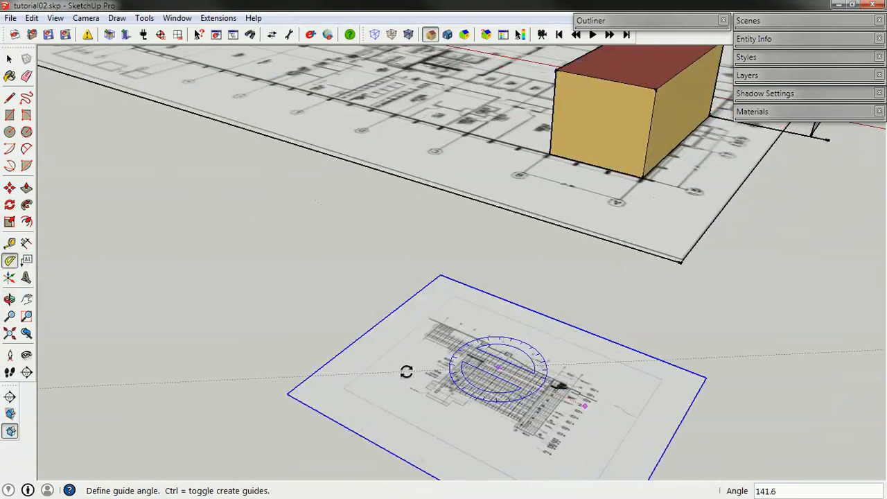
pyautogui.moveTo(400, 336); pyautogui.dragTo(445, 395, button='middle')
pyautogui.press('space')
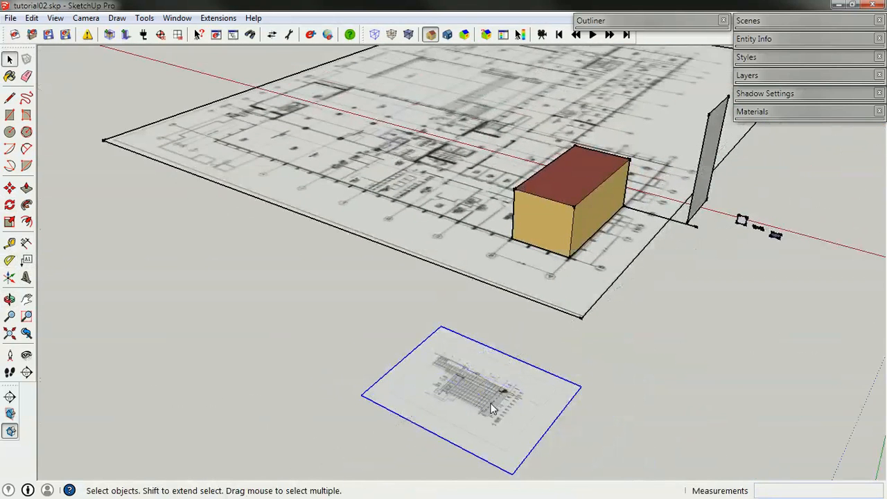
# Rotate the north elevation image 180 degrees flat on the ground about its middle.
pyautogui.press('q')
pyautogui.click(487, 394)
pyautogui.click(541, 423)
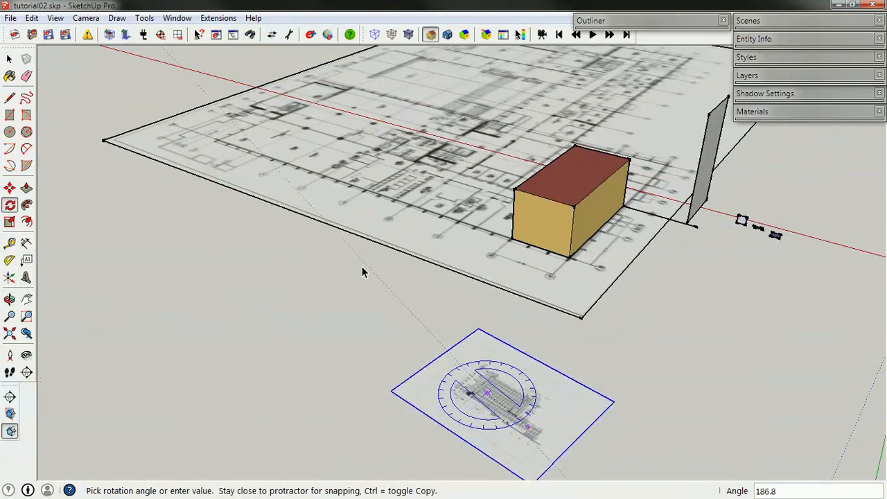
pyautogui.write('180')
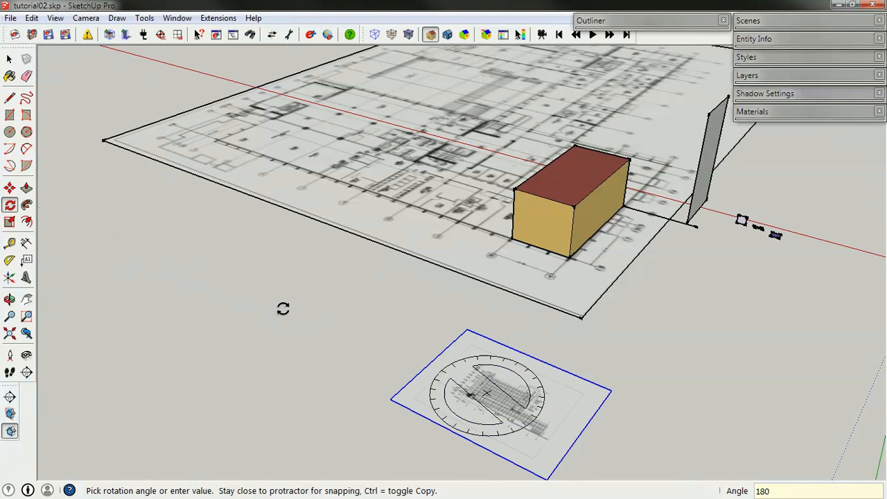
pyautogui.press('space')
# Rotate the north elevation image 90 degrees about its lower edge, around the red axis, so it stands vertical.
pyautogui.moveTo(337, 298); pyautogui.dragTo(434, 410, button='middle')
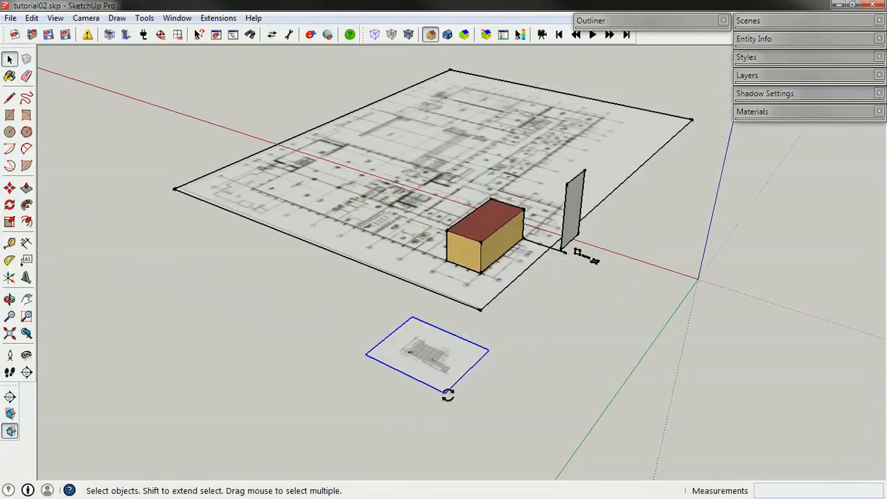
pyautogui.scroll(2, 451, 389)
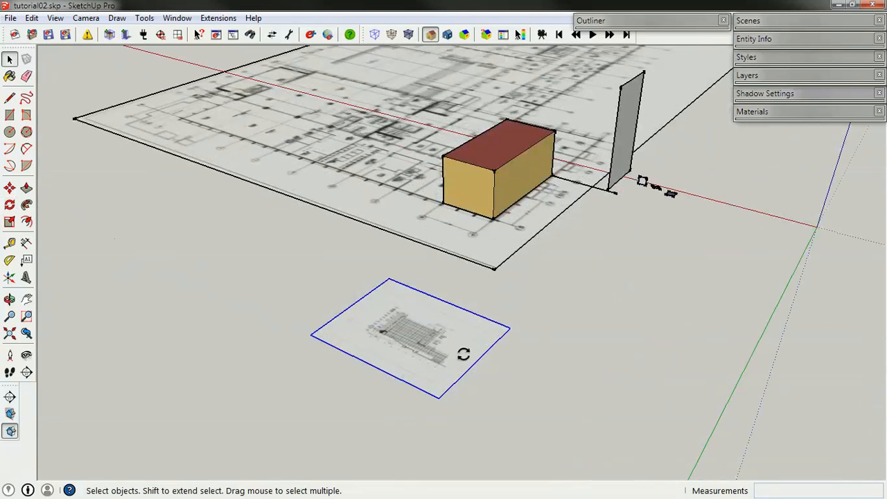
pyautogui.press('q')
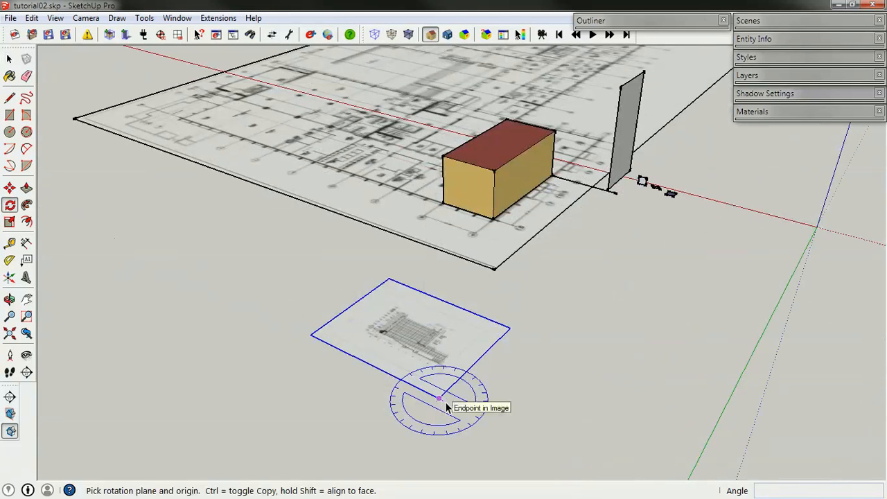
pyautogui.press('Right')
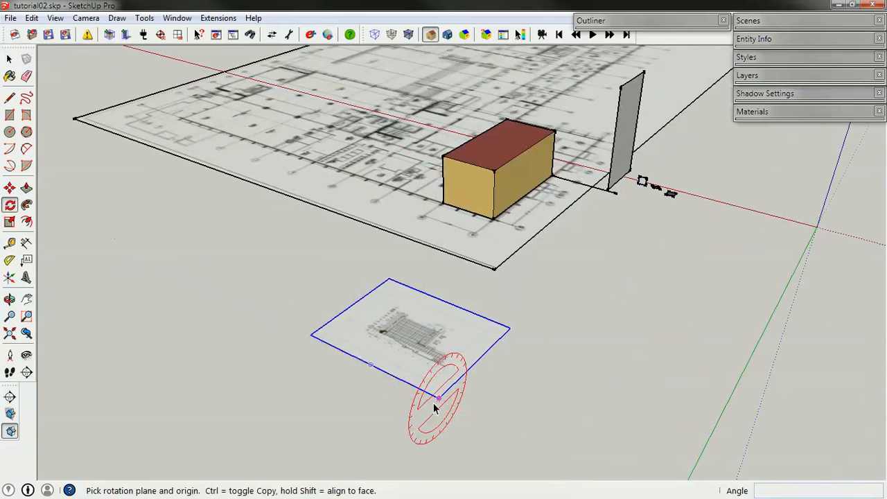
pyautogui.click(567, 456)
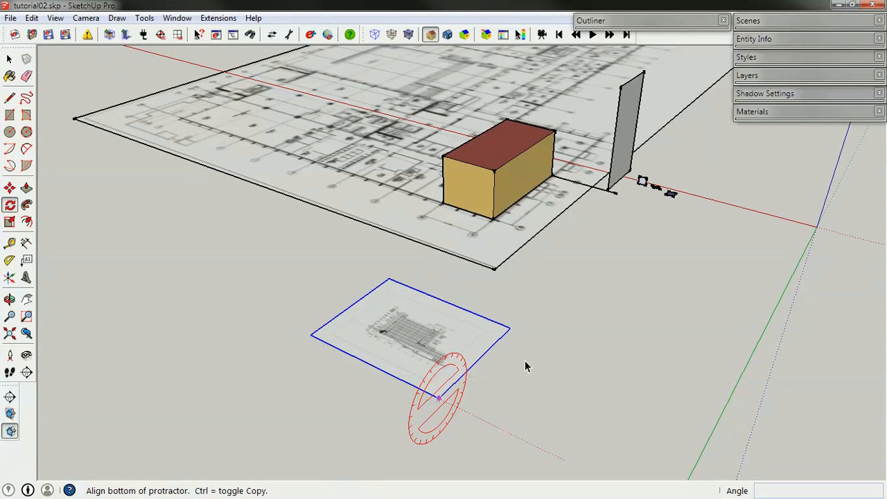
pyautogui.click(509, 332)
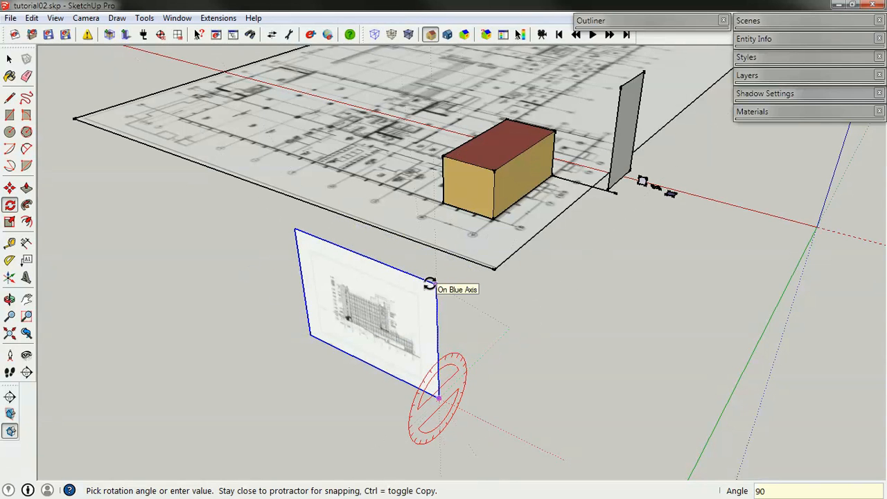
pyautogui.click(430, 283)
pyautogui.press('space')
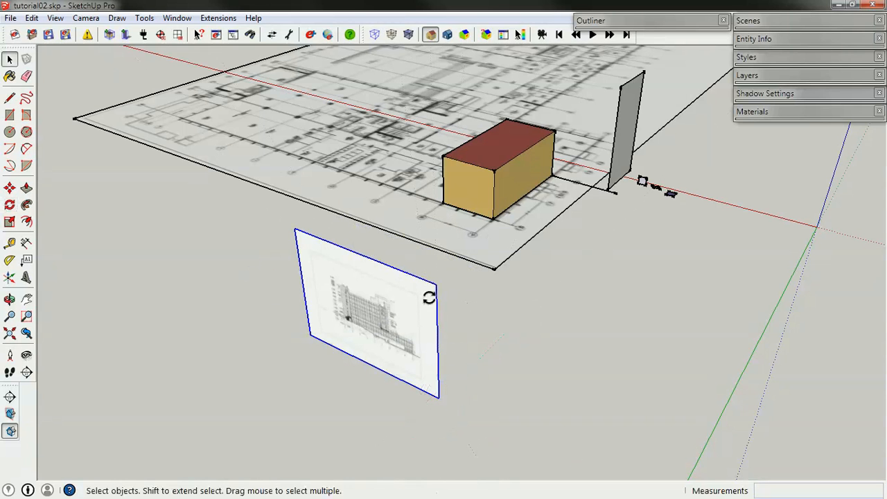
# Explode the upright elevation image and group its face with its edges.
pyautogui.click(382, 413)
pyautogui.scroll(4, 339, 350)
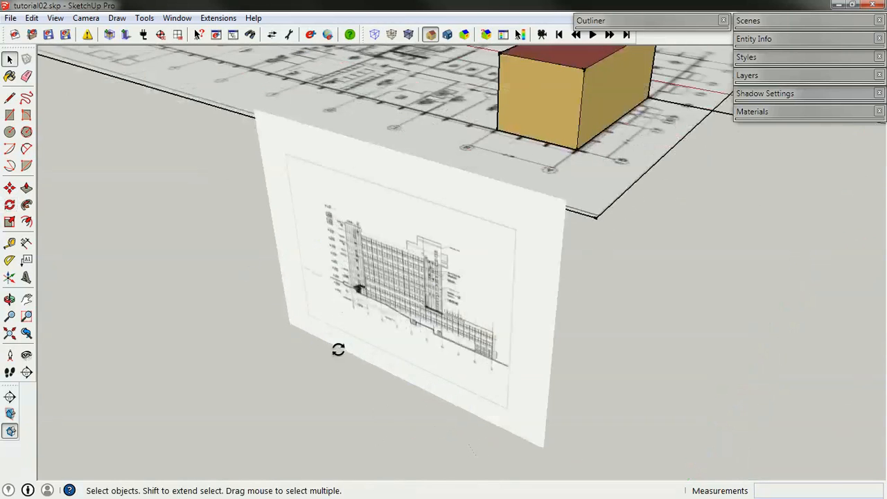
pyautogui.click(417, 352)
pyautogui.moveTo(420, 343); pyautogui.dragTo(442, 356, button='middle')
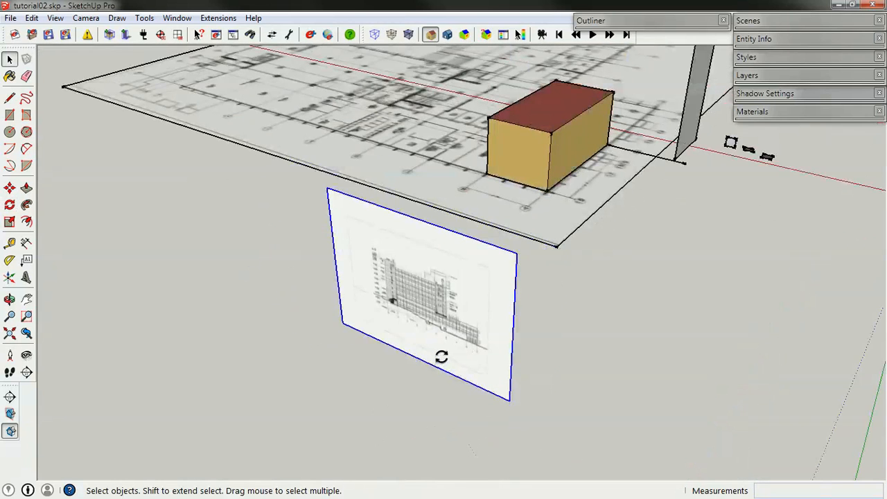
pyautogui.scroll(4, 463, 353)
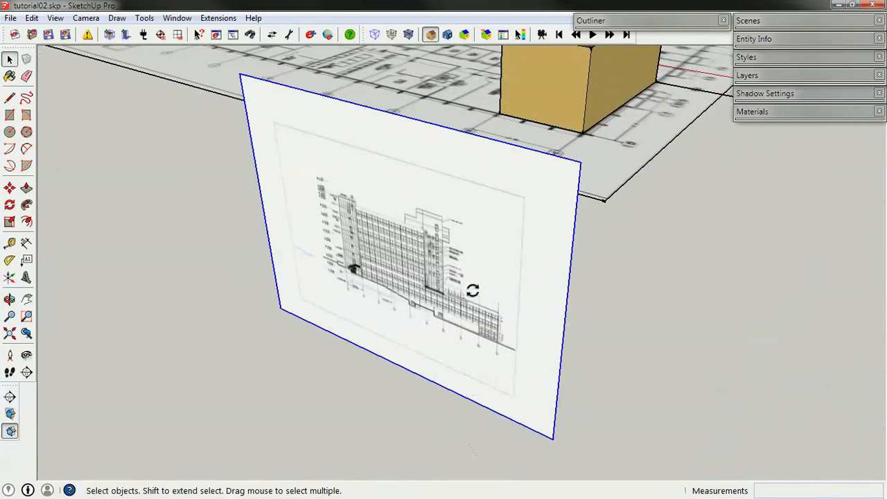
pyautogui.scroll(-4, 439, 200)
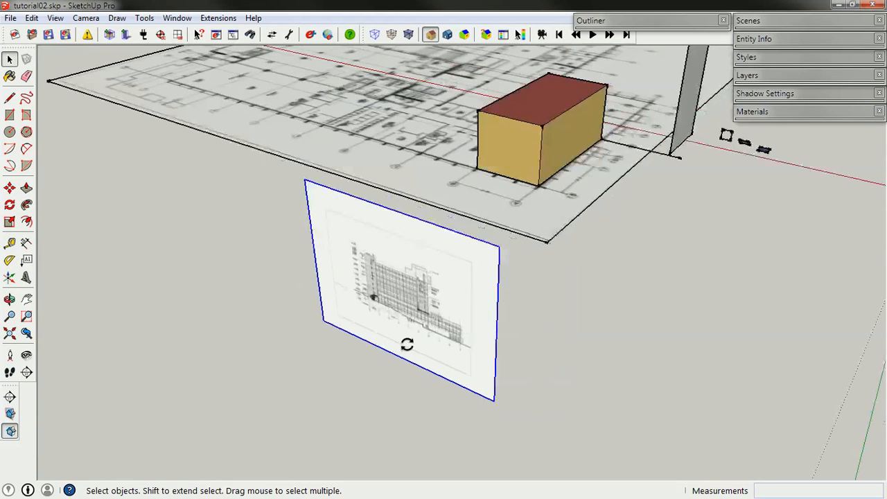
pyautogui.scroll(3, 375, 301)
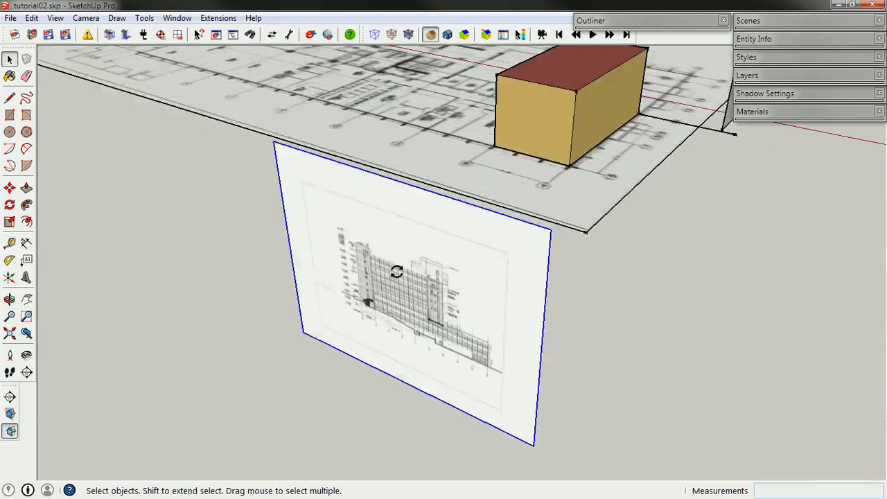
pyautogui.rightClick(397, 272)
pyautogui.click(432, 328)
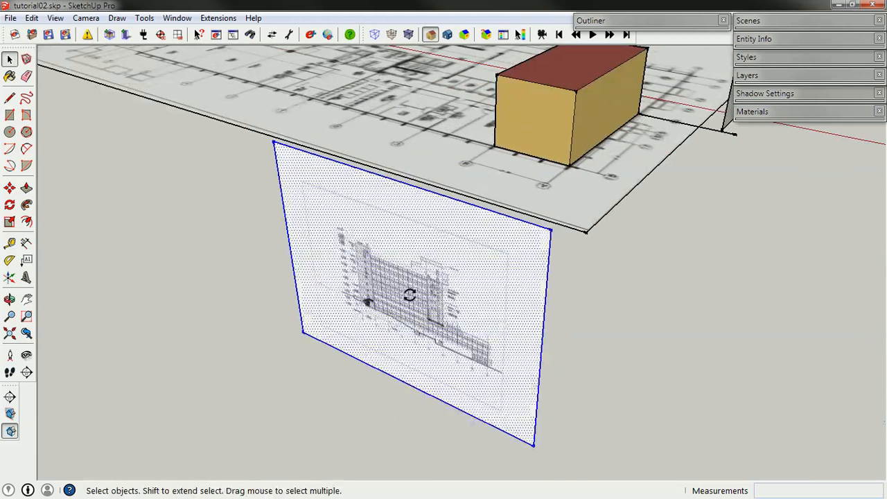
pyautogui.rightClick(411, 288)
pyautogui.click(451, 399)
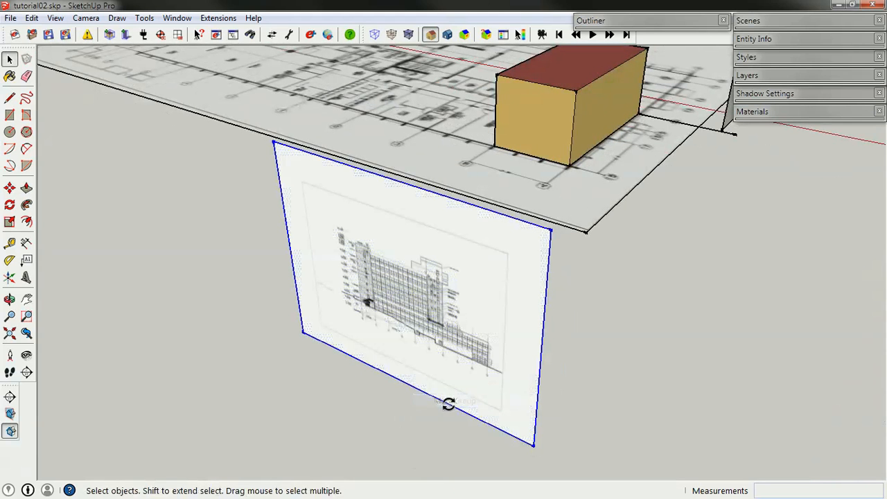
# Inside the elevation group, move the left edge inward along the red axis about 41' 9" to crop to the low end wing.
pyautogui.doubleClick(401, 340)
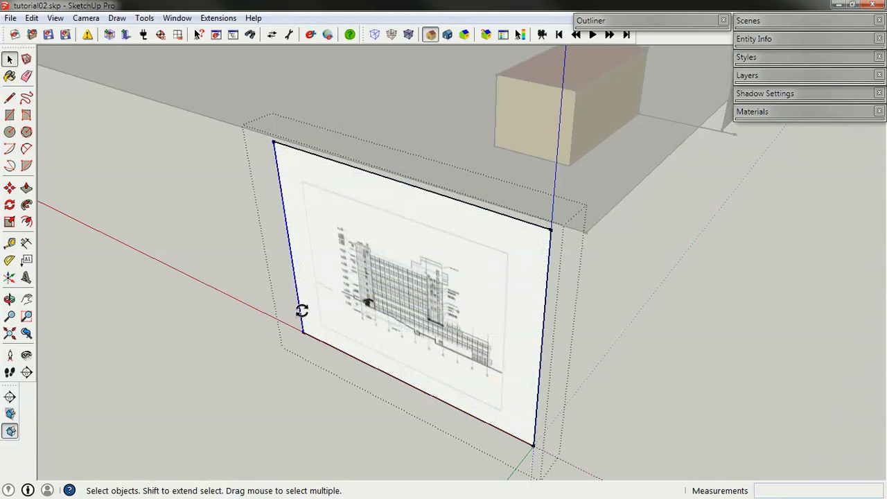
pyautogui.press('m')
pyautogui.click(305, 340)
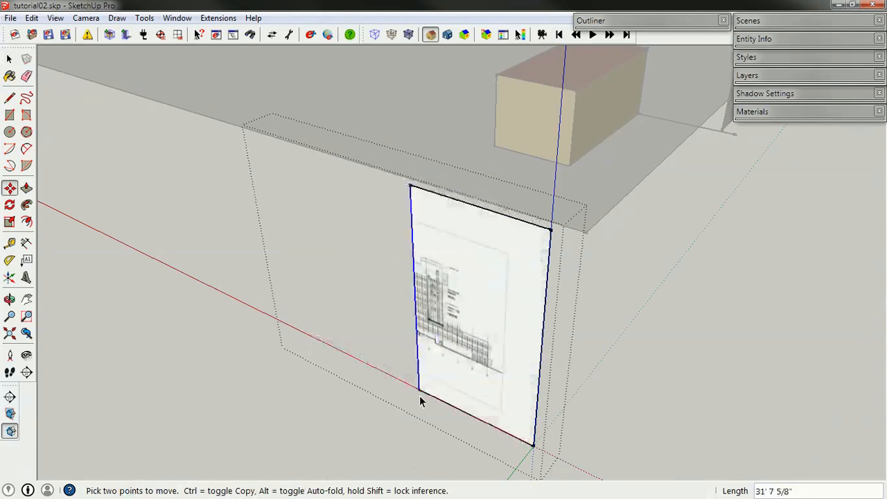
pyautogui.scroll(2, 395, 390)
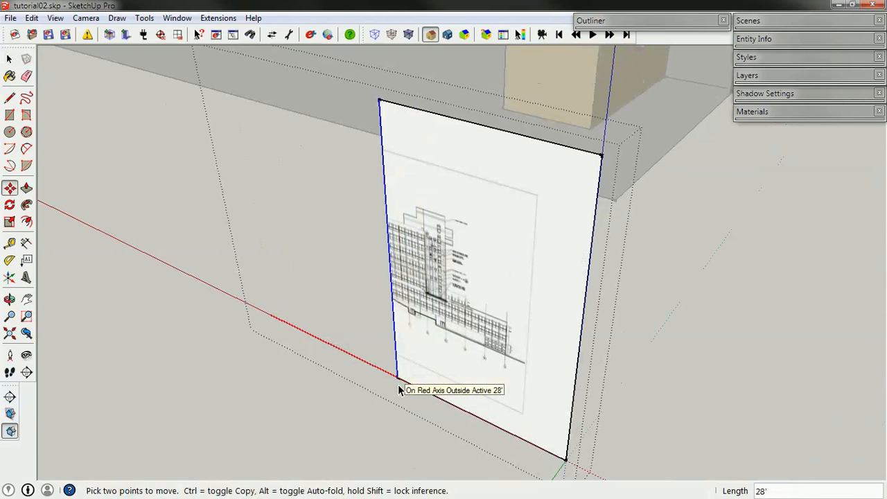
pyautogui.click(475, 414)
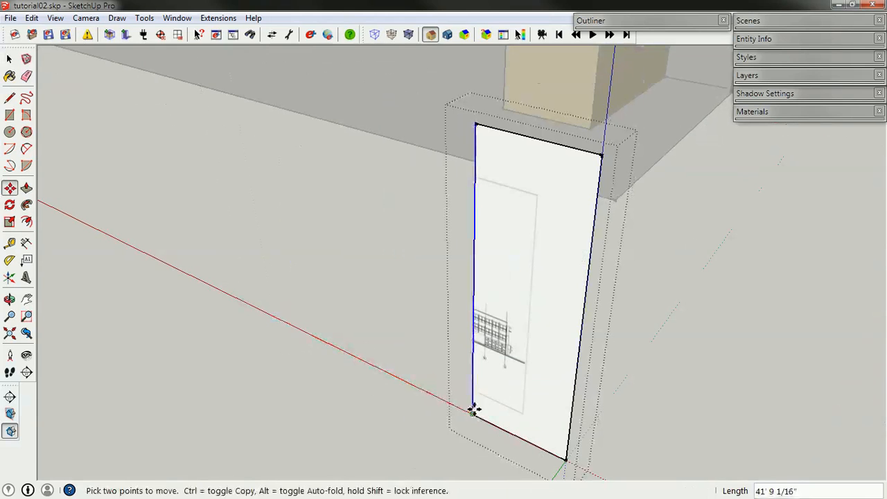
pyautogui.press('space')
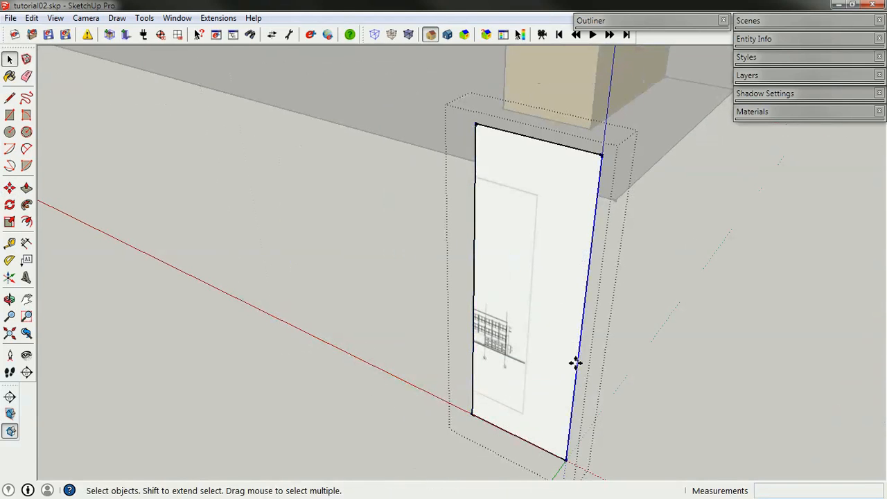
# Crop the blank margin beside the end wing by moving the group's right edge inward along the red axis.
pyautogui.press('m')
pyautogui.click(575, 362)
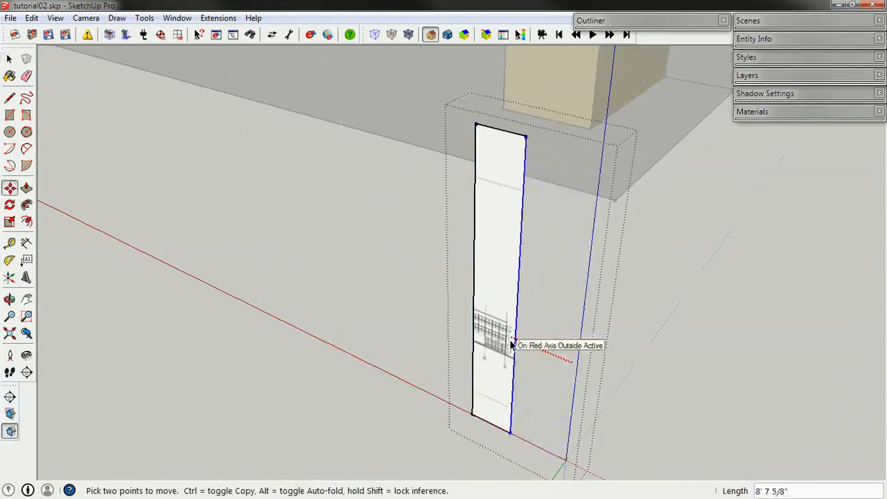
pyautogui.click(514, 346)
pyautogui.press('space')
# Move the elevation's top edge down about 23' 5" to just above the end wing's roof.
pyautogui.click(497, 131)
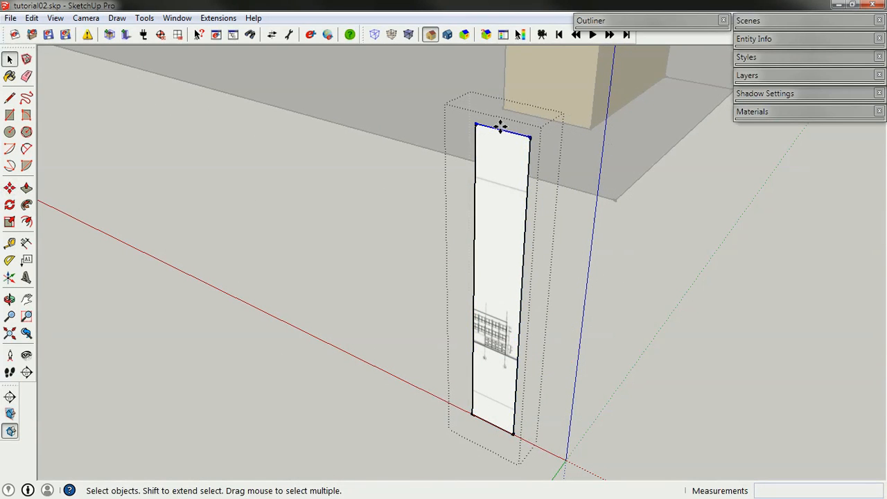
pyautogui.press('m')
pyautogui.click(500, 128)
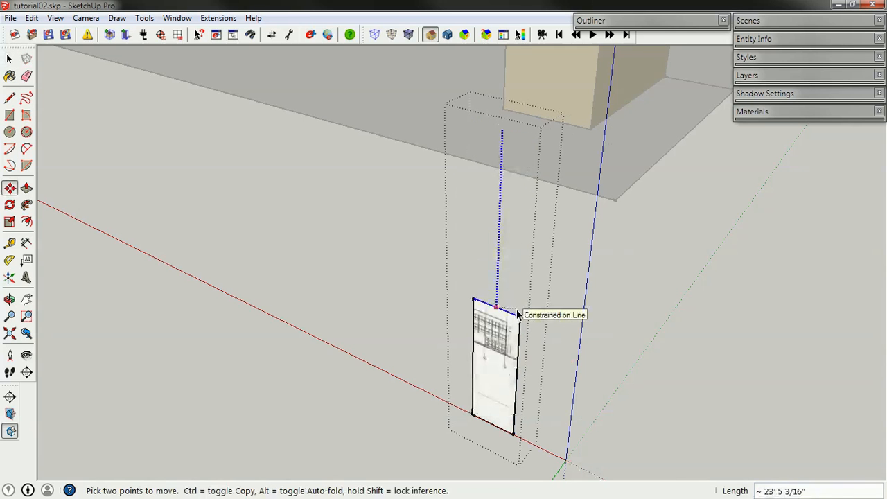
pyautogui.click(517, 315)
pyautogui.press('space')
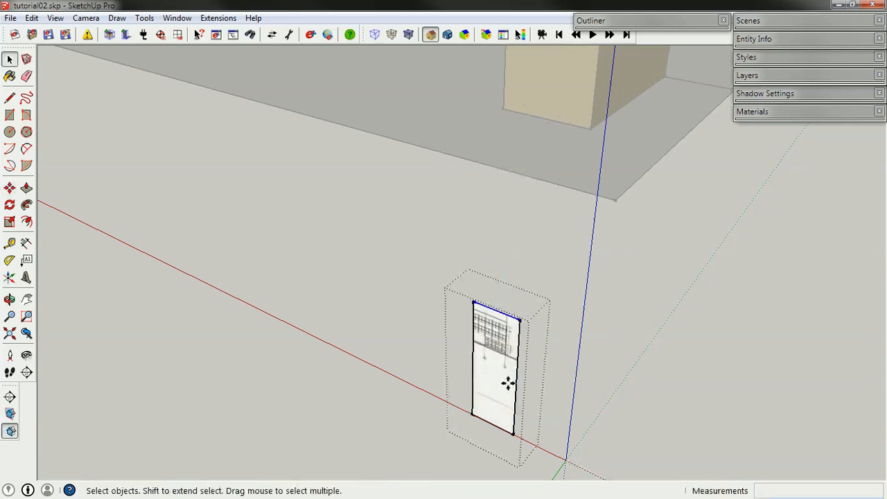
# Move the elevation's bottom edge up about 10' 10" to just below the grid bubbles and close the group.
pyautogui.press('m')
pyautogui.click(498, 425)
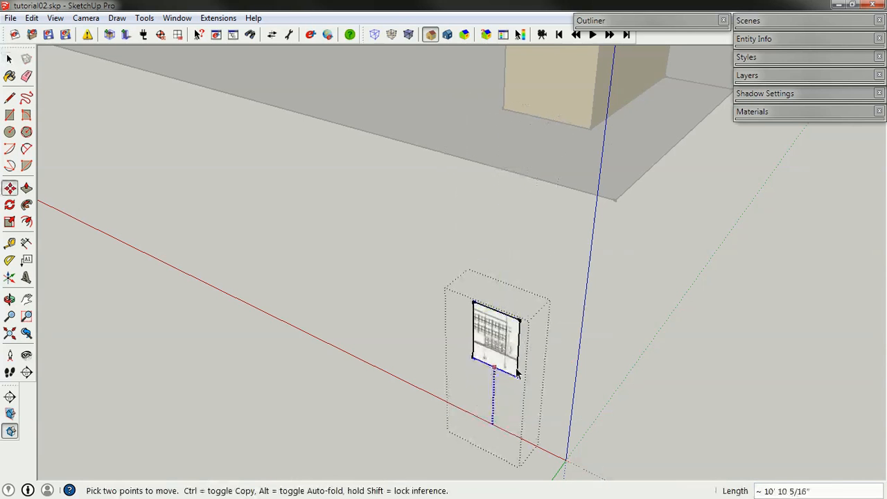
pyautogui.click(516, 373)
pyautogui.press('space')
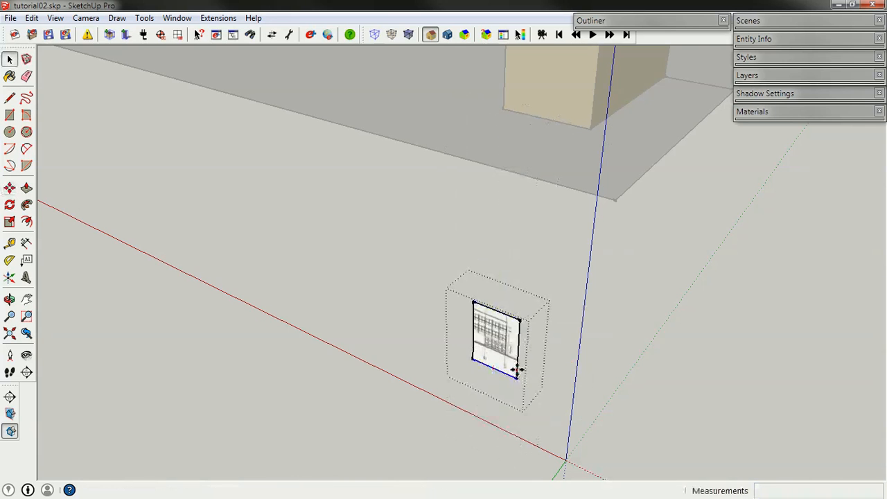
pyautogui.press('Escape')
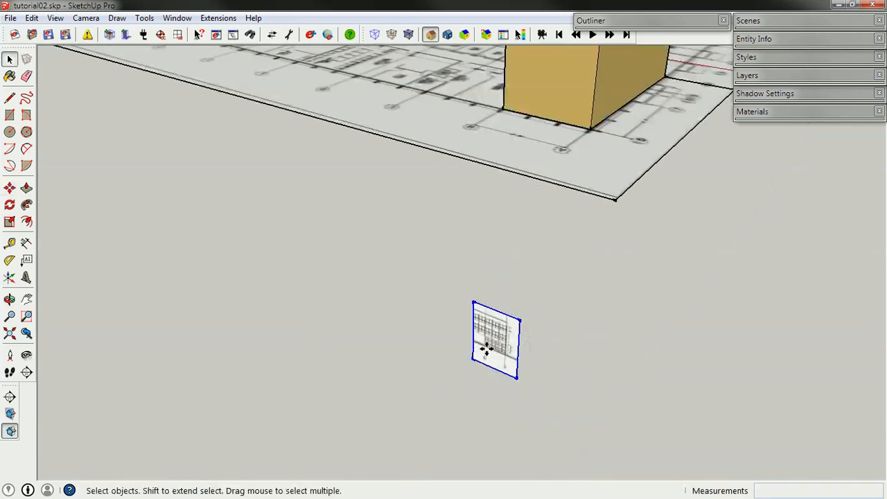
# Scale the cropped elevation group up uniformly from its upper left corner until it is several times larger.
pyautogui.scroll(-2, 485, 348)
pyautogui.press('s')
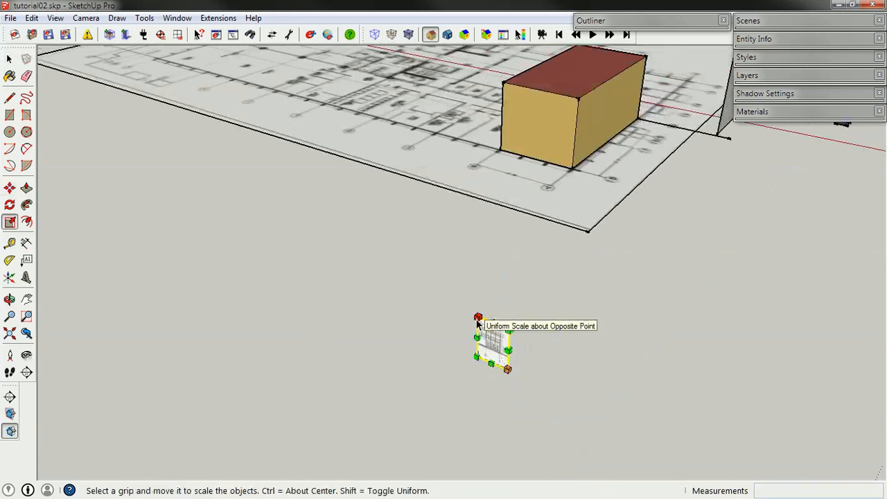
pyautogui.moveTo(477, 318); pyautogui.dragTo(269, 54)
pyautogui.press('space')
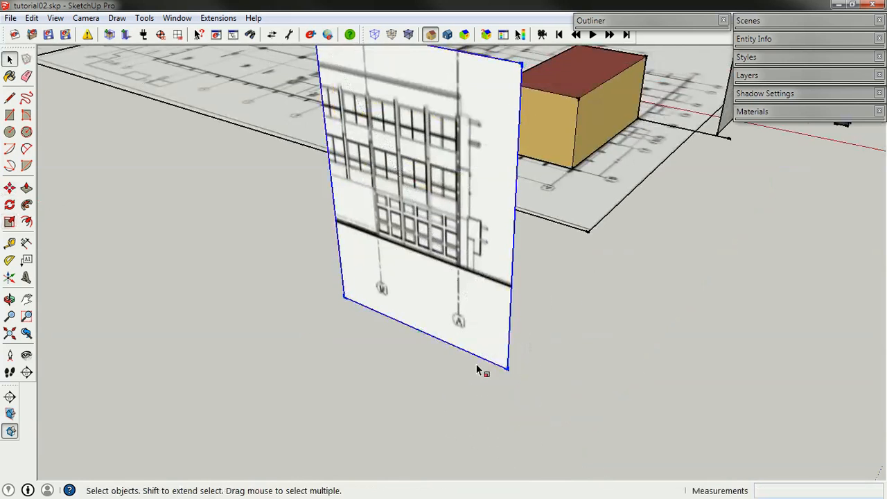
# Inside the elevation group, move the right edge inward about 11' onto grid line A and close the group.
pyautogui.scroll(-3, 451, 347)
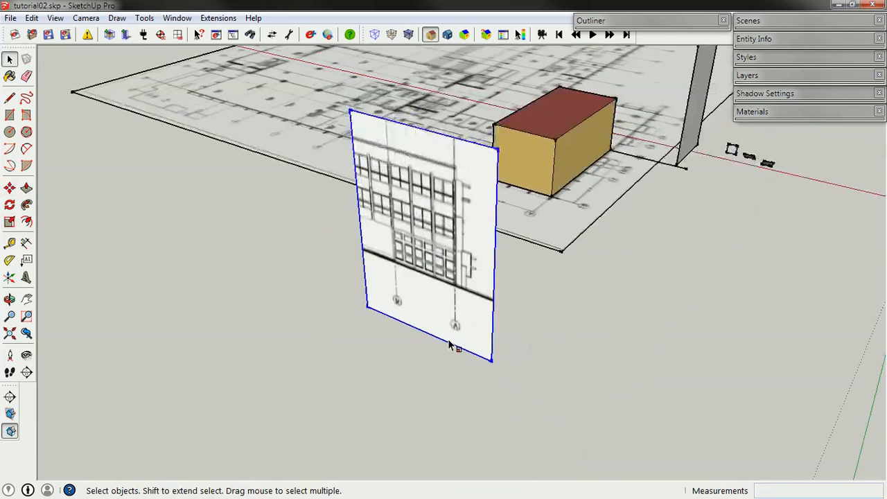
pyautogui.scroll(5, 431, 314)
pyautogui.moveTo(452, 291); pyautogui.dragTo(455, 378, button='middle')
pyautogui.scroll(-3, 430, 350)
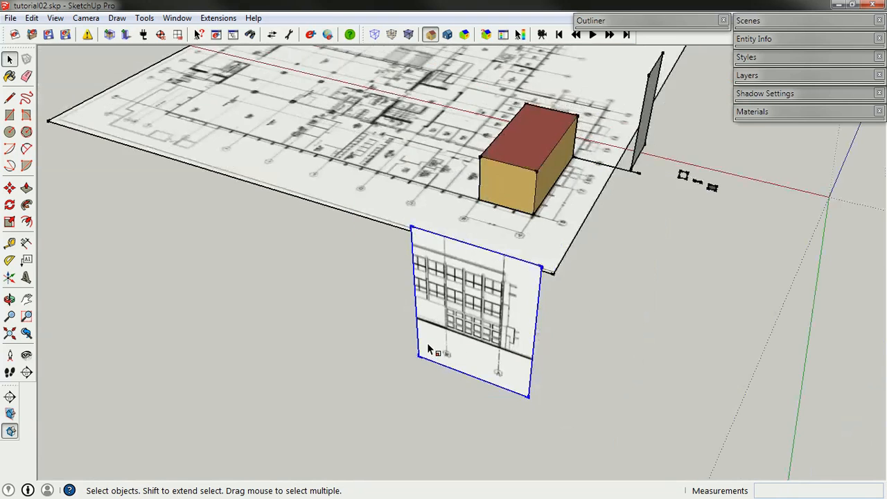
pyautogui.moveTo(430, 350); pyautogui.dragTo(483, 402, button='middle')
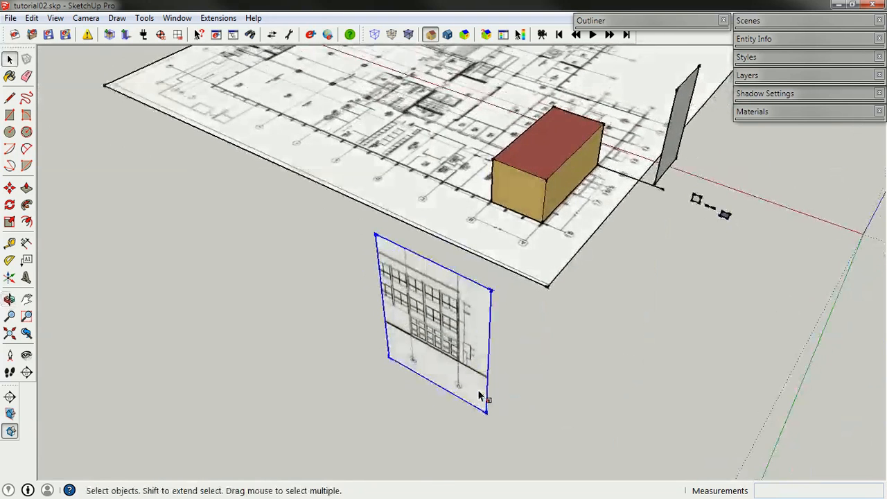
pyautogui.doubleClick(485, 391)
pyautogui.press('m')
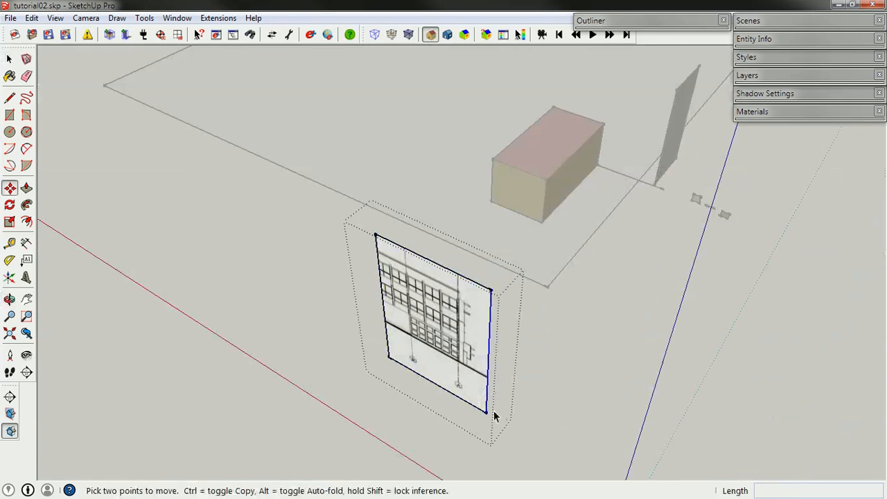
pyautogui.click(490, 413)
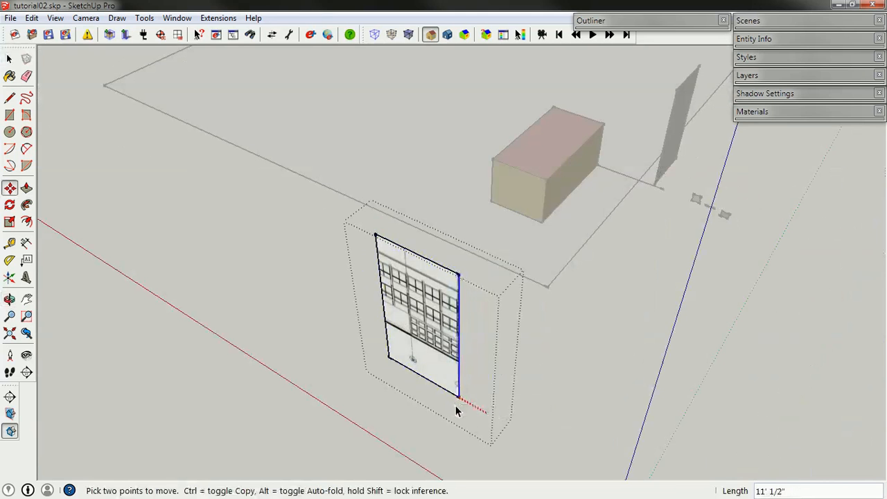
pyautogui.click(456, 406)
pyautogui.press('space')
pyautogui.click(540, 407)
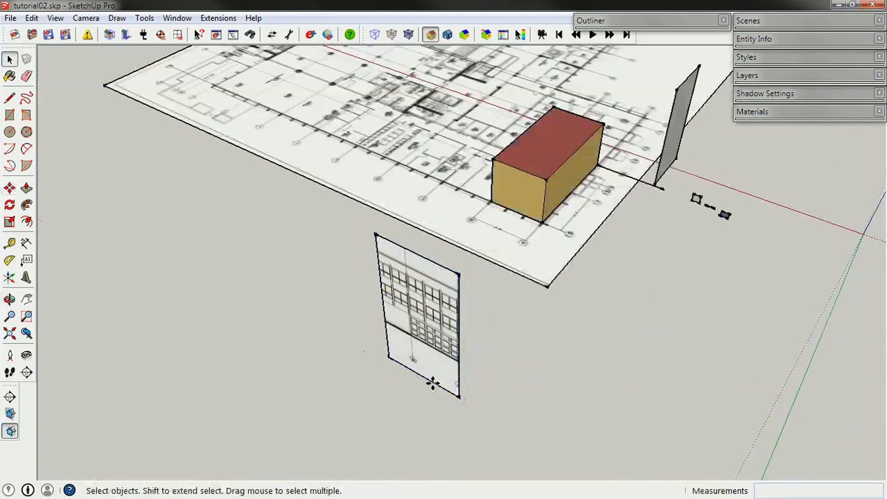
# Move the elevation group by its lower right corner about 100' 6" onto the building box's front bottom corner at grid line A.
pyautogui.click(433, 383)
pyautogui.press('m')
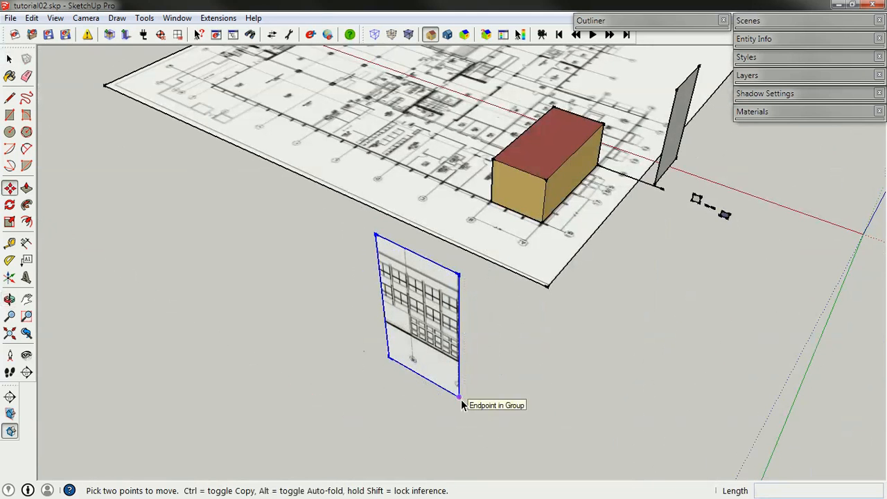
pyautogui.click(460, 397)
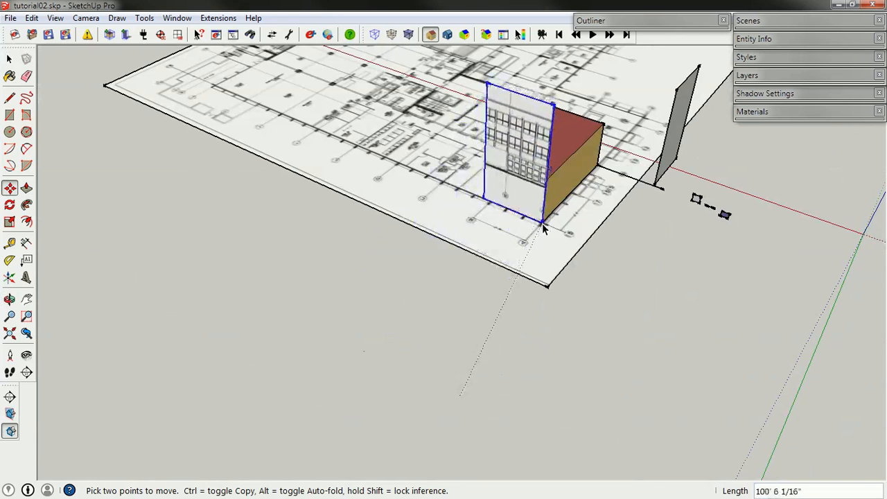
pyautogui.scroll(3, 545, 224)
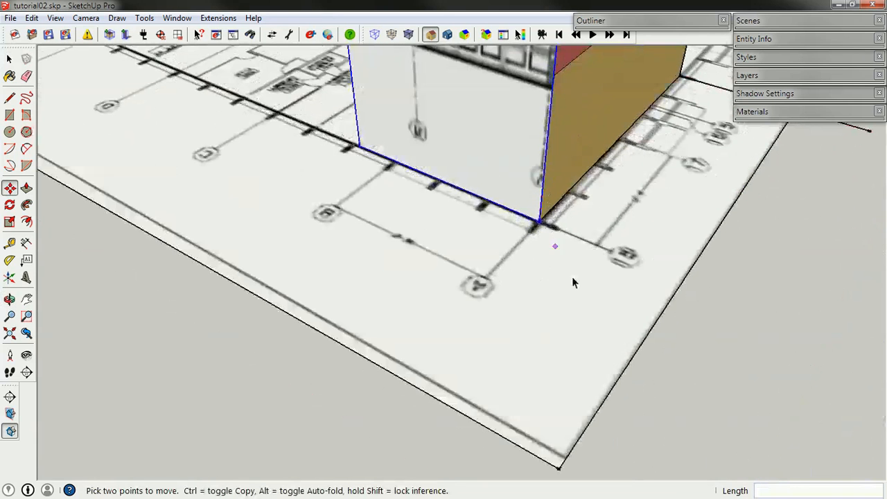
pyautogui.moveTo(531, 349); pyautogui.dragTo(506, 352, button='middle')
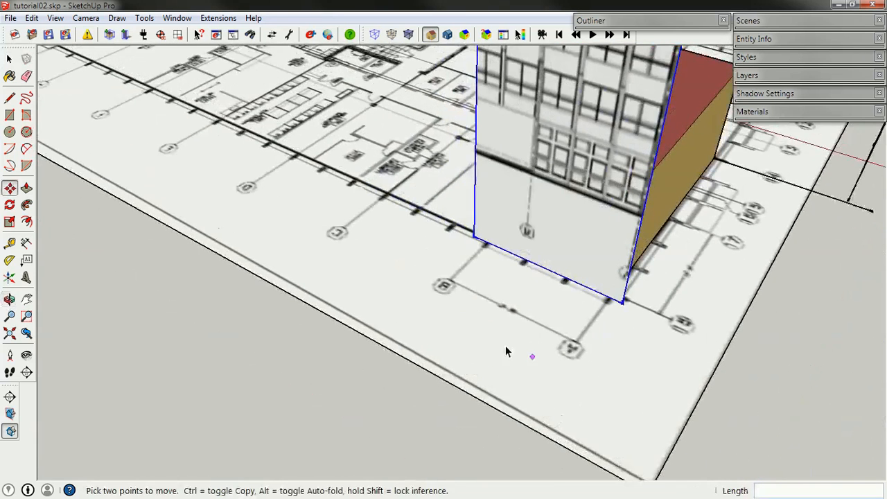
pyautogui.scroll(-2, 536, 367)
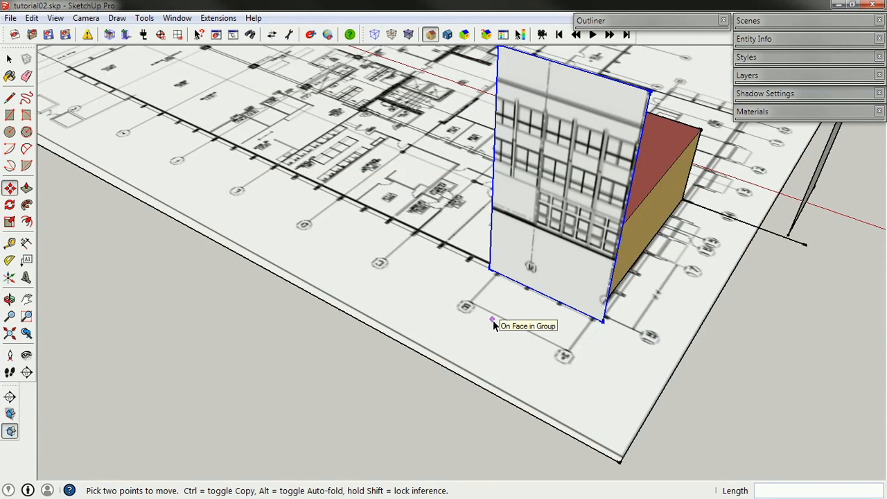
pyautogui.scroll(1, 526, 378)
pyautogui.scroll(-2, 526, 378)
# Inside the elevation group, move the left edge inward about 10' 10" onto grid line B and close the group.
pyautogui.press('space')
pyautogui.doubleClick(510, 297)
pyautogui.scroll(4, 506, 297)
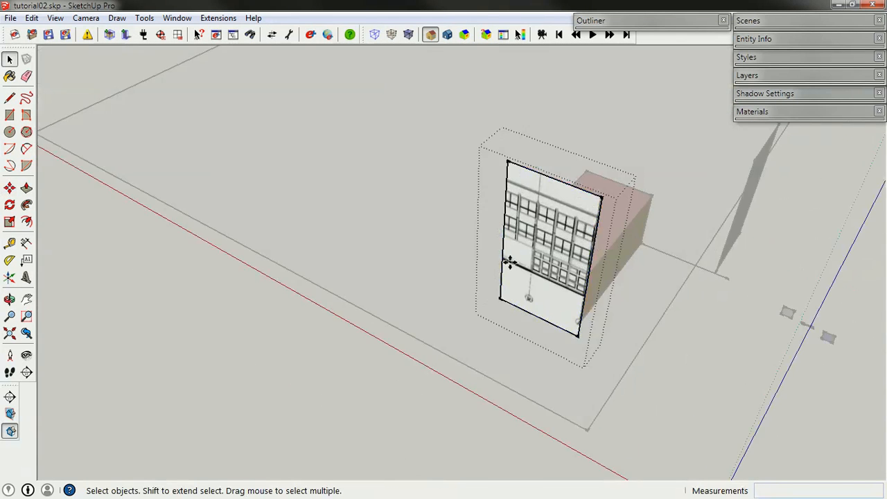
pyautogui.click(494, 297)
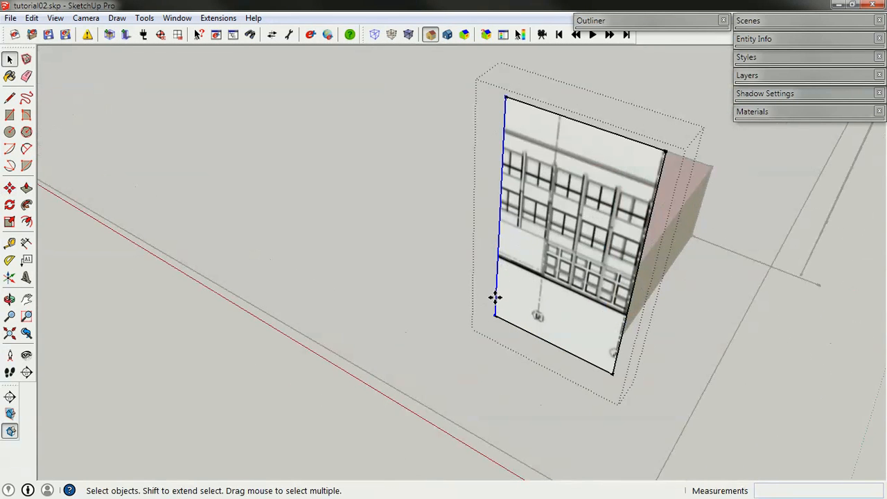
pyautogui.press('m')
pyautogui.click(496, 317)
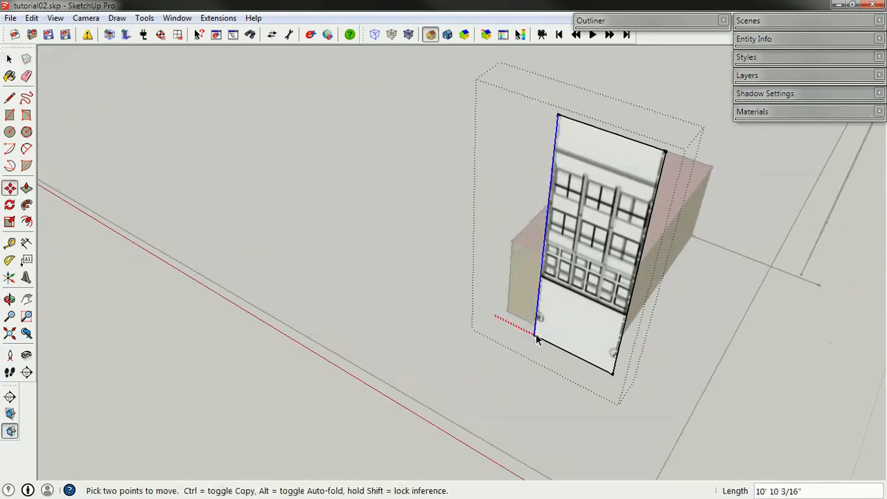
pyautogui.click(537, 338)
pyautogui.press('space')
pyautogui.click(707, 420)
# Scale the elevation group up uniformly from its upper left corner by about 1.40.
pyautogui.click(565, 350)
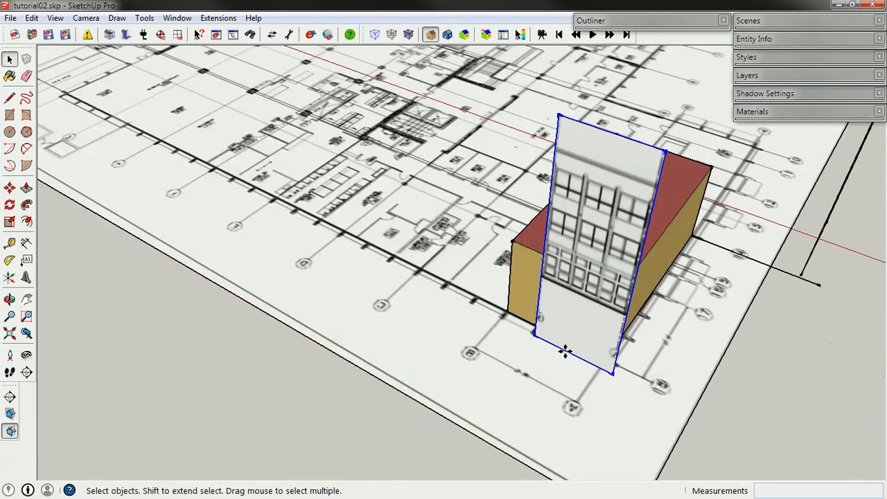
pyautogui.press('s')
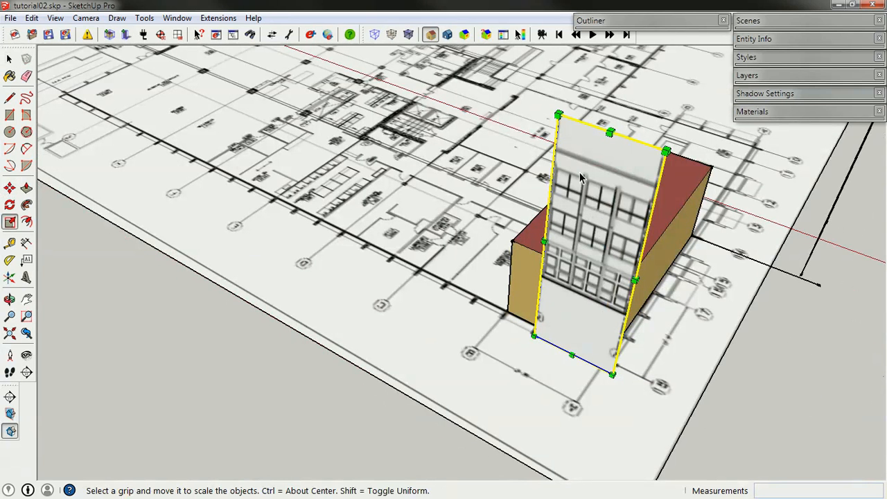
pyautogui.click(561, 120)
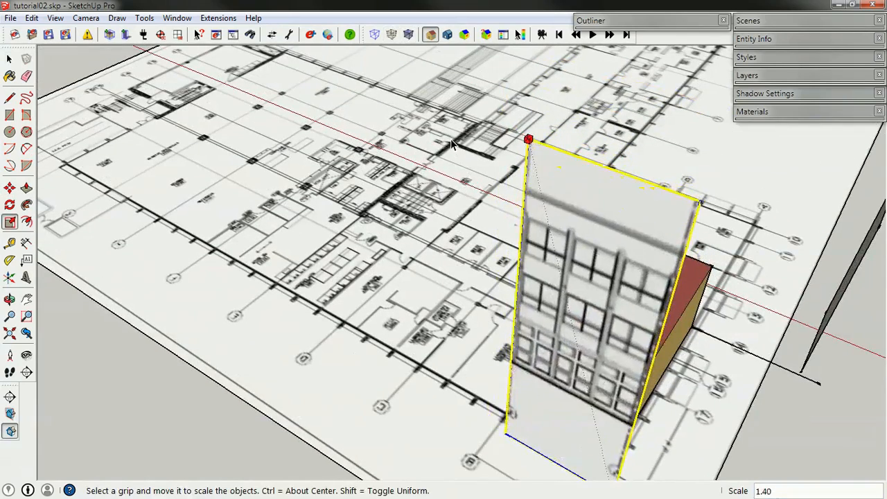
pyautogui.click(529, 143)
pyautogui.press('space')
# Move the scaled elevation along the green axis until it is flush with the building box's front face.
pyautogui.scroll(-3, 483, 249)
pyautogui.moveTo(509, 340); pyautogui.dragTo(431, 433, button='middle')
pyautogui.scroll(3, 481, 391)
pyautogui.moveTo(481, 391); pyautogui.dragTo(380, 389, button='middle')
pyautogui.scroll(3, 424, 378)
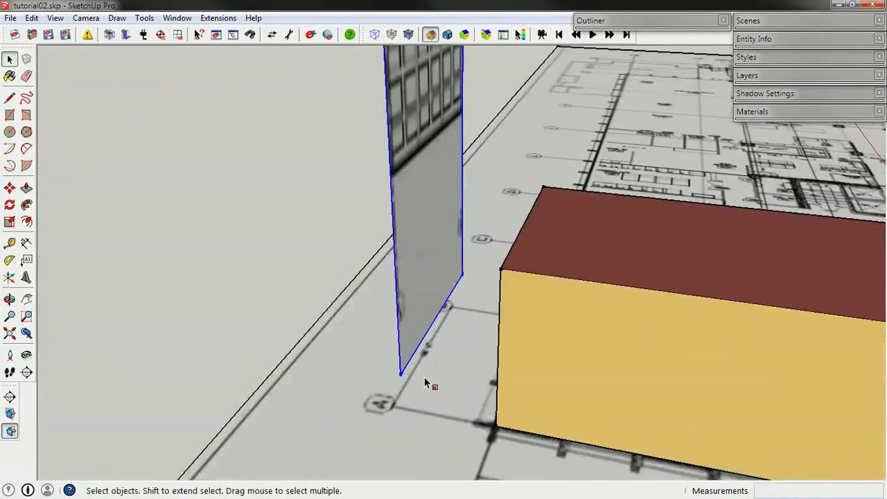
pyautogui.press('m')
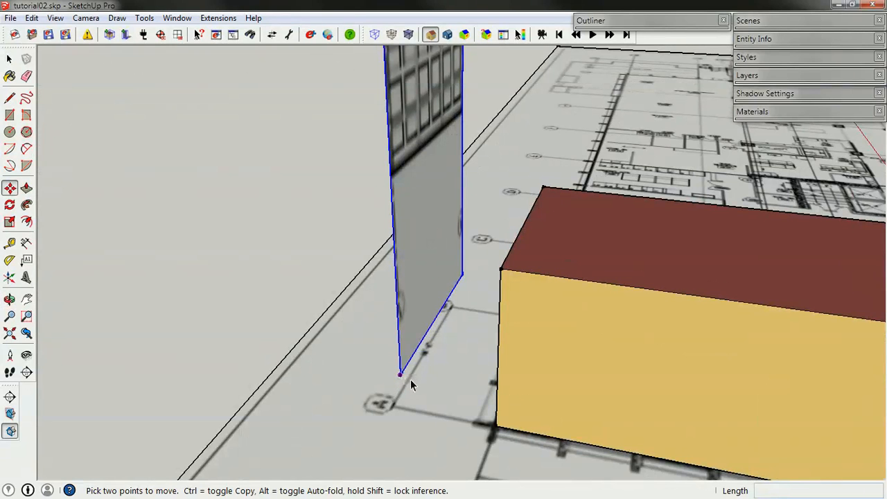
pyautogui.scroll(1, 404, 381)
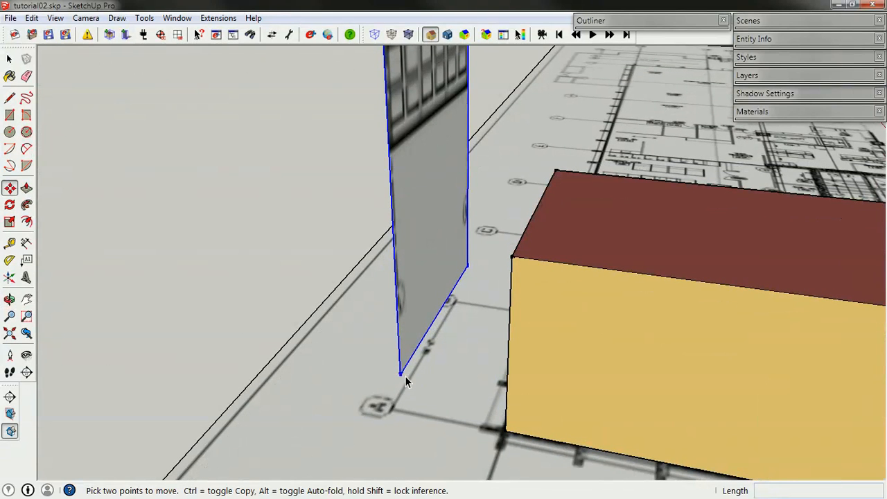
pyautogui.click(401, 376)
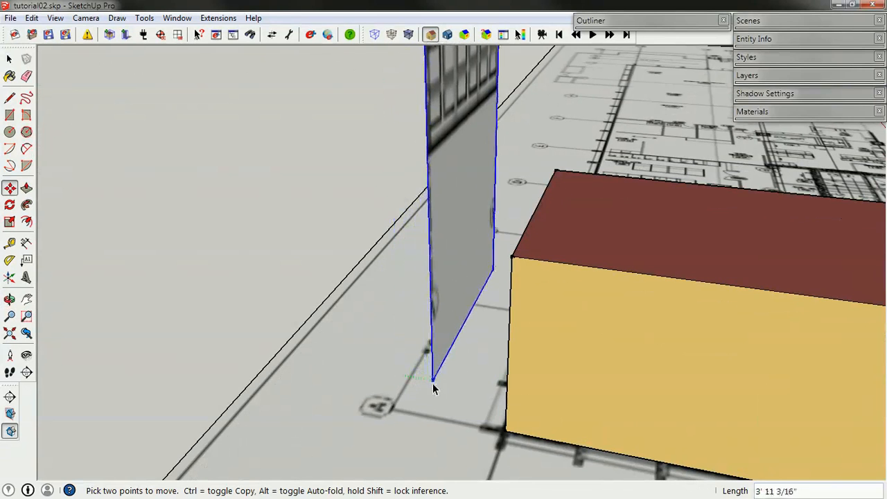
pyautogui.click(510, 430)
# Move the elevation by its lower right corner onto the box's front bottom corner at grid line A.
pyautogui.moveTo(472, 386); pyautogui.dragTo(613, 300, button='middle')
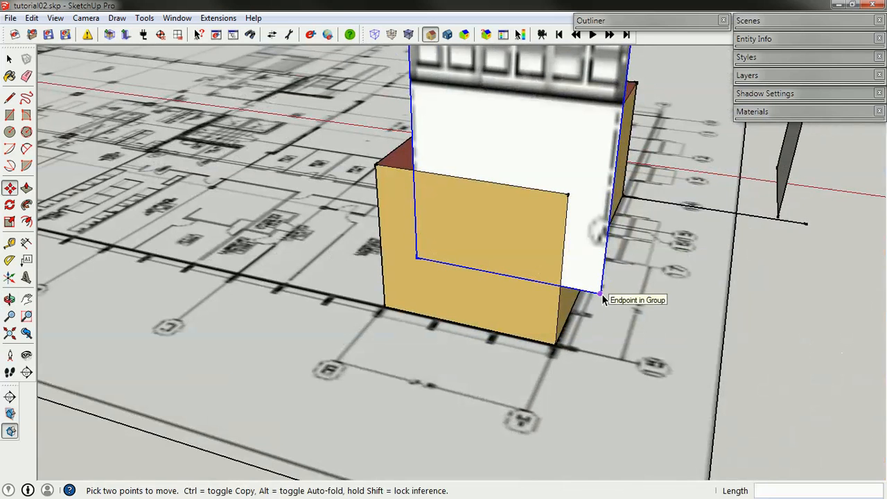
pyautogui.click(601, 294)
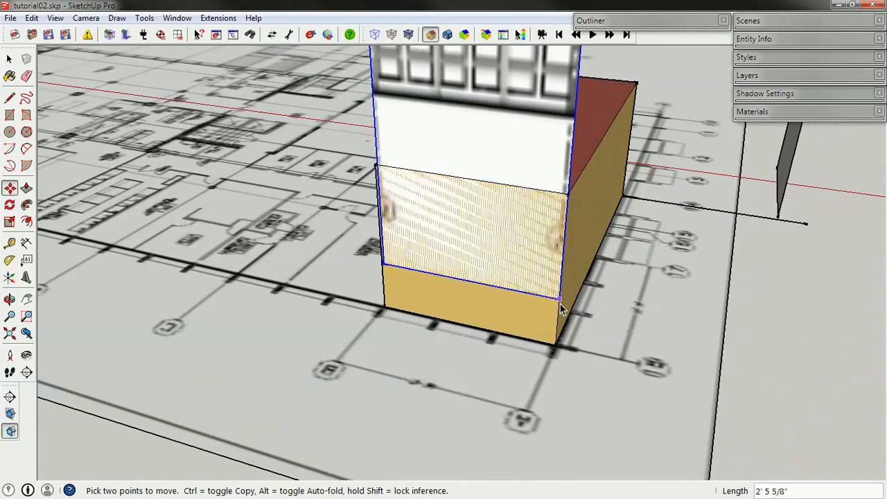
pyautogui.click(557, 344)
pyautogui.press('space')
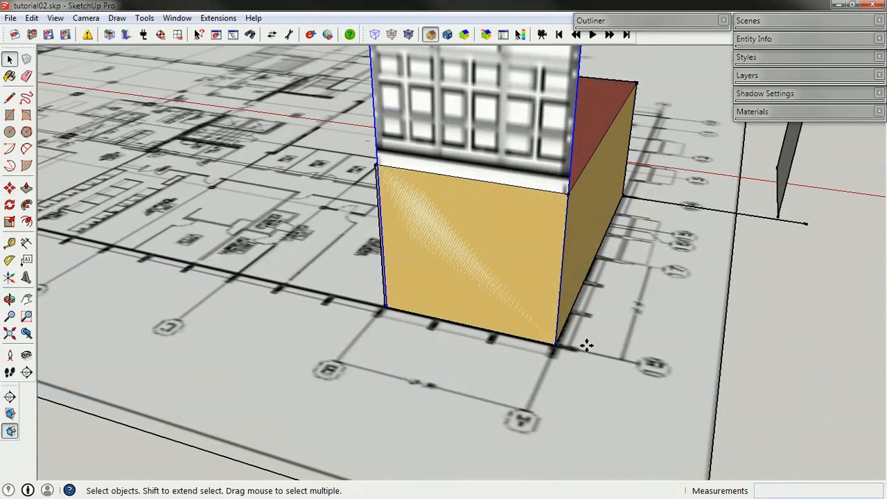
# Scale the elevation uniformly from its upper left corner by about 1.01 to fit between grid lines A and B.
pyautogui.moveTo(587, 345); pyautogui.dragTo(464, 354, button='middle')
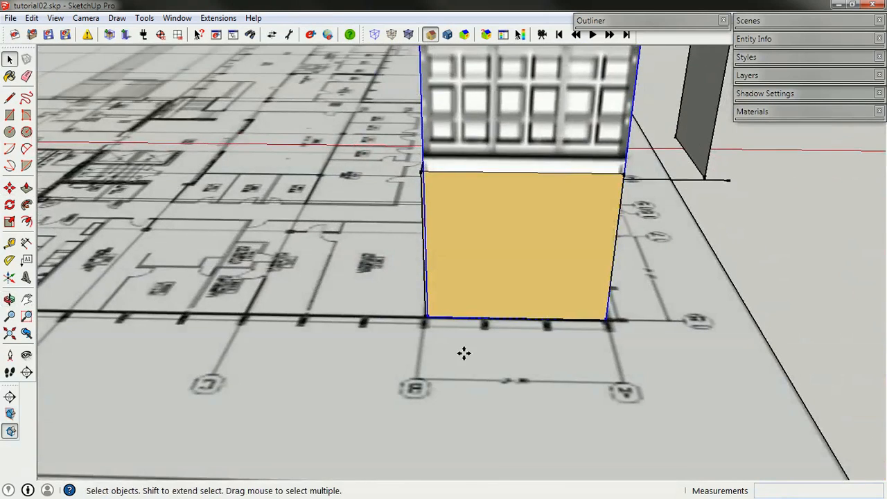
pyautogui.scroll(-5, 464, 353)
pyautogui.press('s')
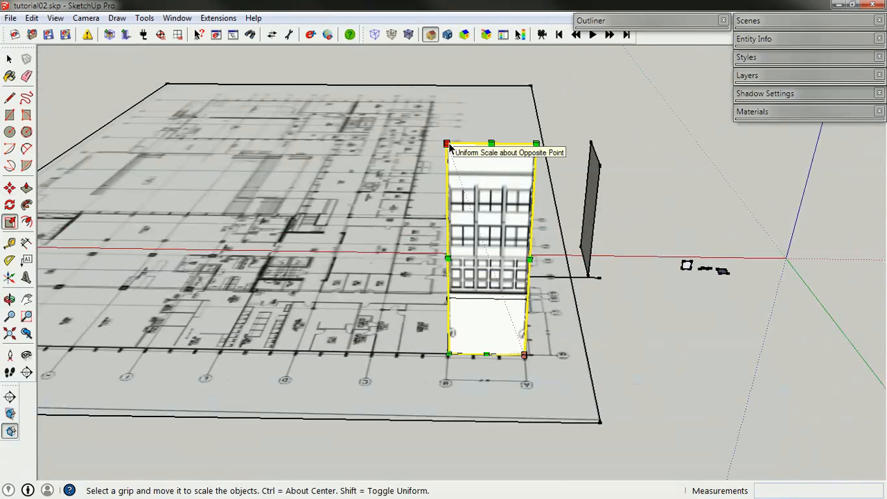
pyautogui.click(447, 145)
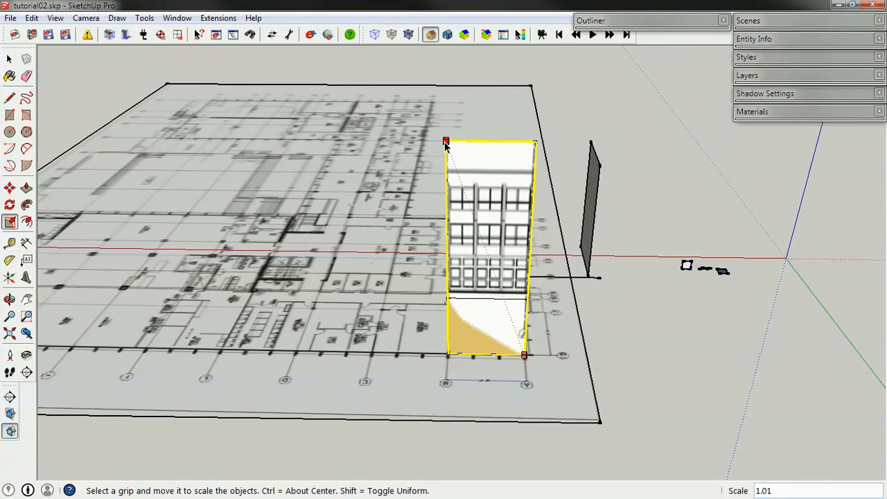
pyautogui.press('space')
# Inside the elevation group, move the top edge down about 21' 7" to just above the middle row of windows.
pyautogui.moveTo(589, 339); pyautogui.dragTo(534, 287, button='middle')
pyautogui.scroll(3, 489, 317)
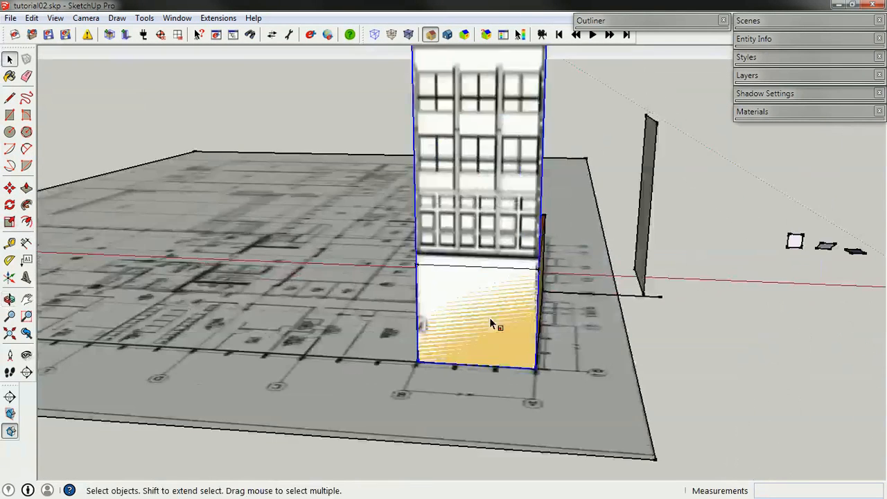
pyautogui.moveTo(503, 313); pyautogui.dragTo(447, 323, button='middle')
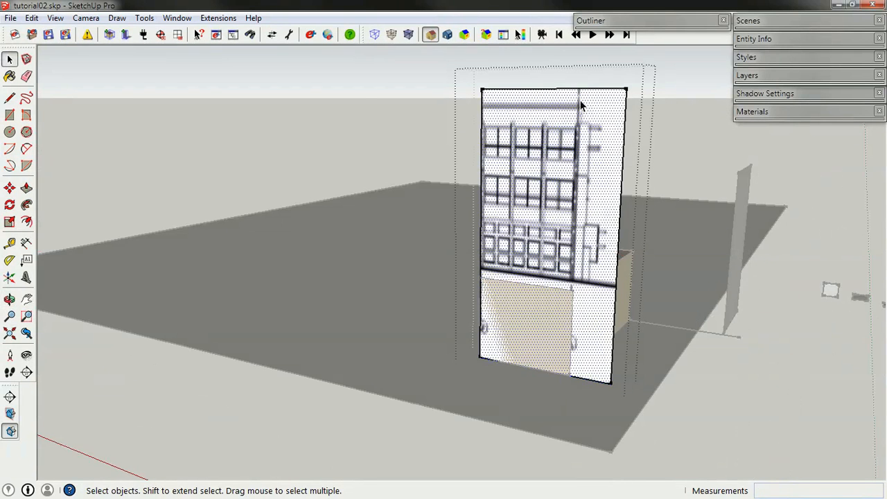
pyautogui.click(577, 90)
pyautogui.press('m')
pyautogui.click(578, 90)
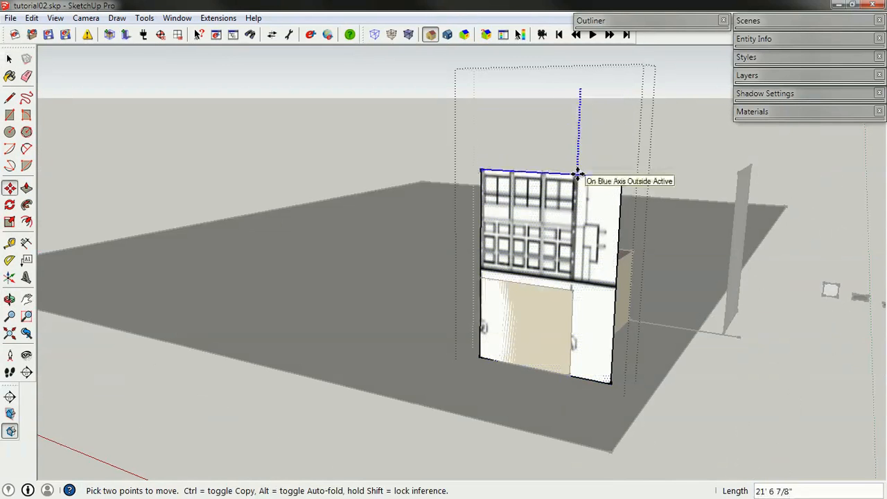
pyautogui.click(580, 175)
pyautogui.press('space')
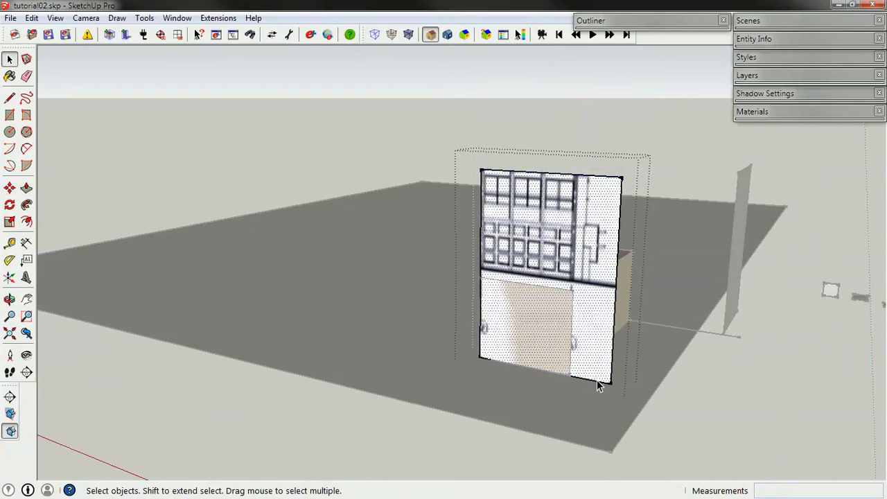
# Move the elevation's bottom edge up about 42' 5" so that only one storey of the image remains.
pyautogui.click(598, 379)
pyautogui.press('m')
pyautogui.click(596, 378)
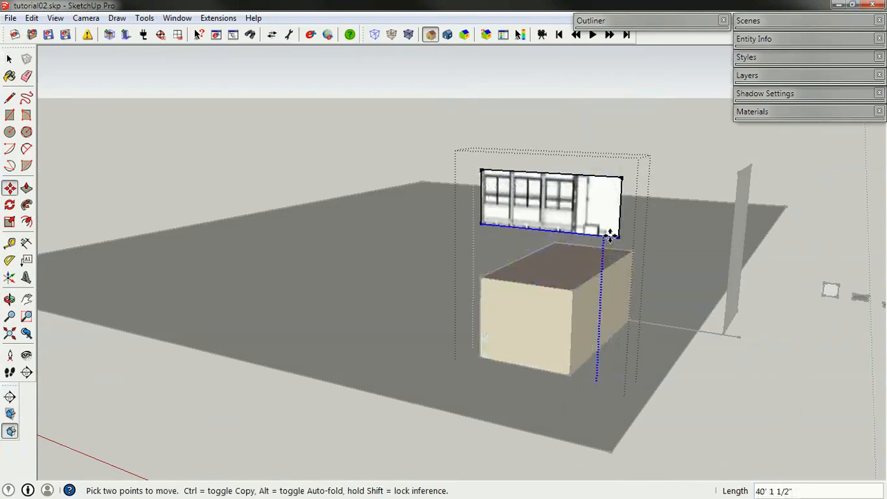
pyautogui.click(586, 225)
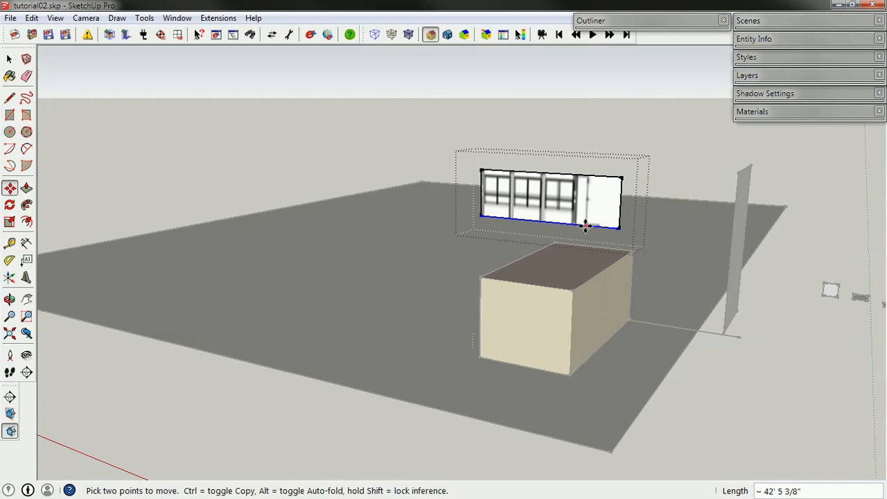
pyautogui.press('space')
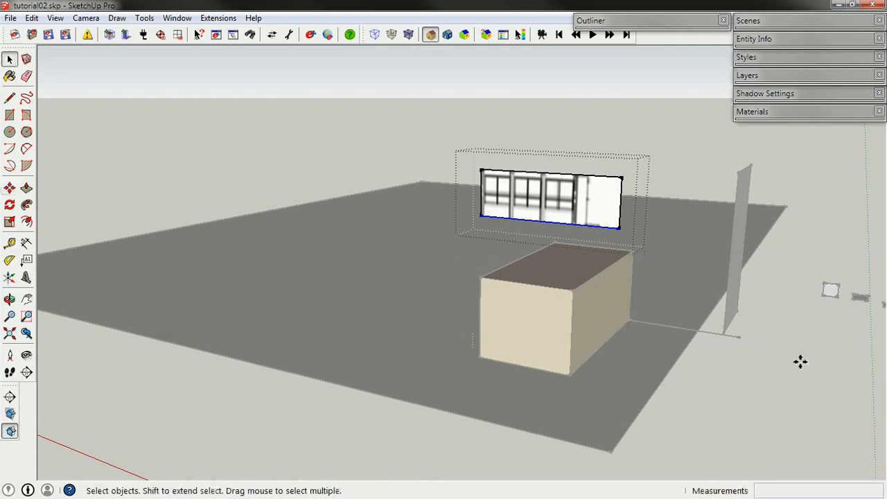
# Measure the height of the cropped one-storey elevation along its right edge and close the group.
pyautogui.press('t')
pyautogui.click(619, 228)
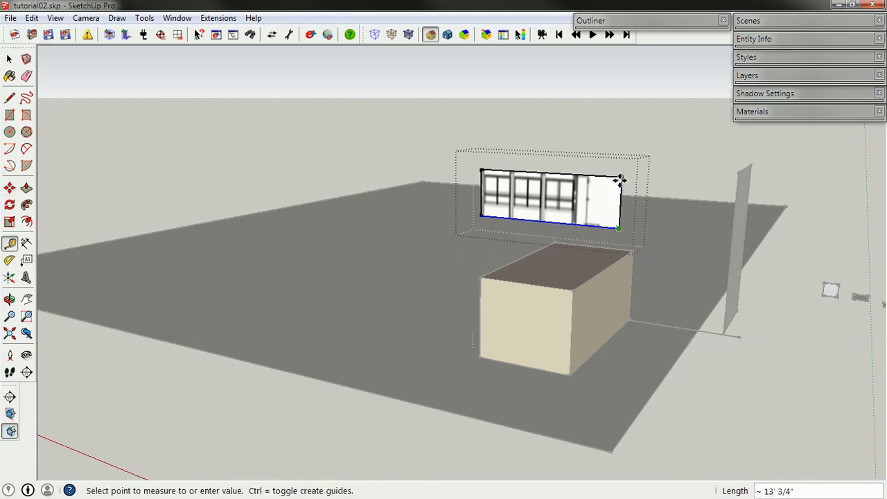
pyautogui.press('space')
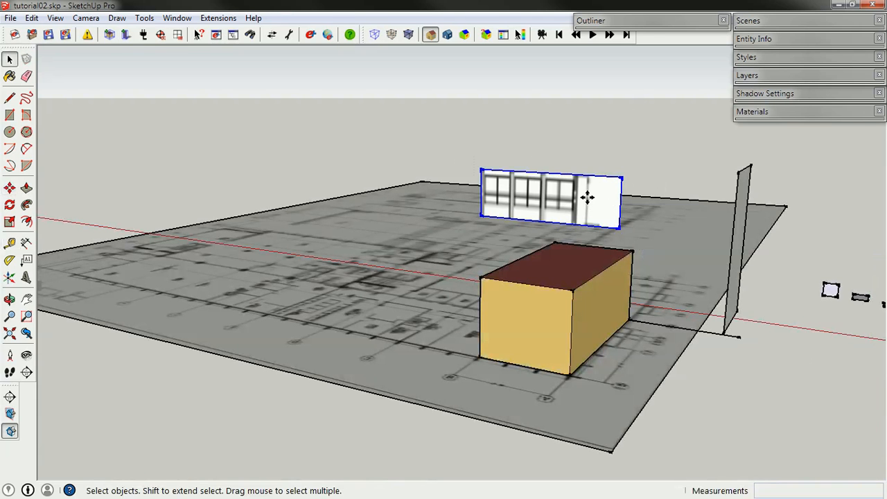
# Move the one-storey elevation down about 42' 5" from its lower left corner onto the box's bottom corner at grid line B.
pyautogui.press('m')
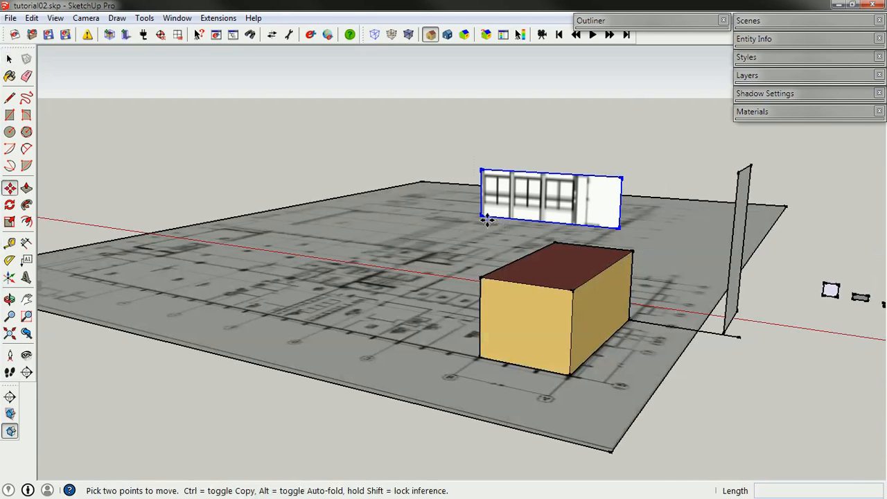
pyautogui.click(482, 216)
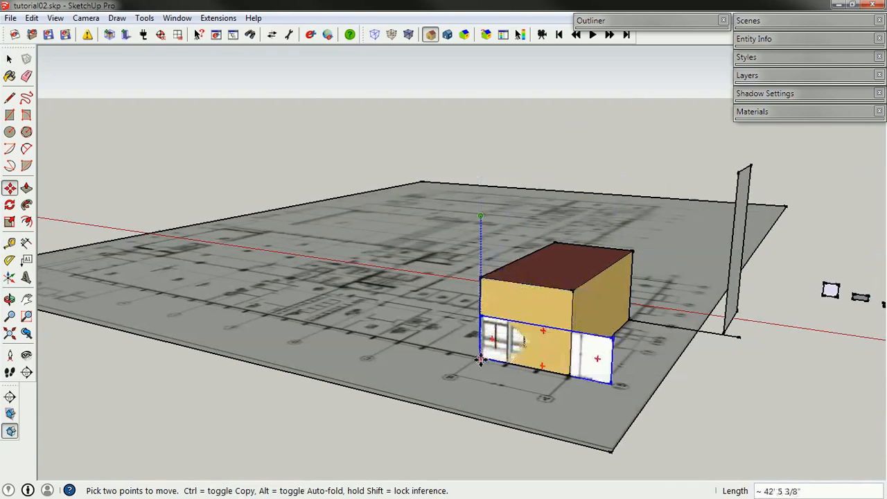
pyautogui.moveTo(481, 359); pyautogui.dragTo(553, 347, button='middle')
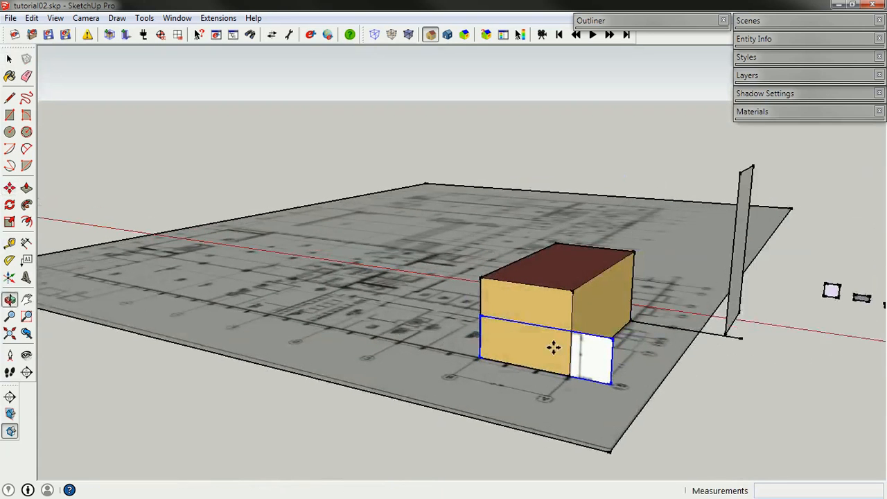
pyautogui.scroll(1, 525, 344)
pyautogui.press('space')
# Inside the box group, lower the top face about 11' 5" to the elevation's top edge with Push/Pull, and close the group.
pyautogui.moveTo(608, 319); pyautogui.dragTo(526, 348, button='middle')
pyautogui.doubleClick(549, 280)
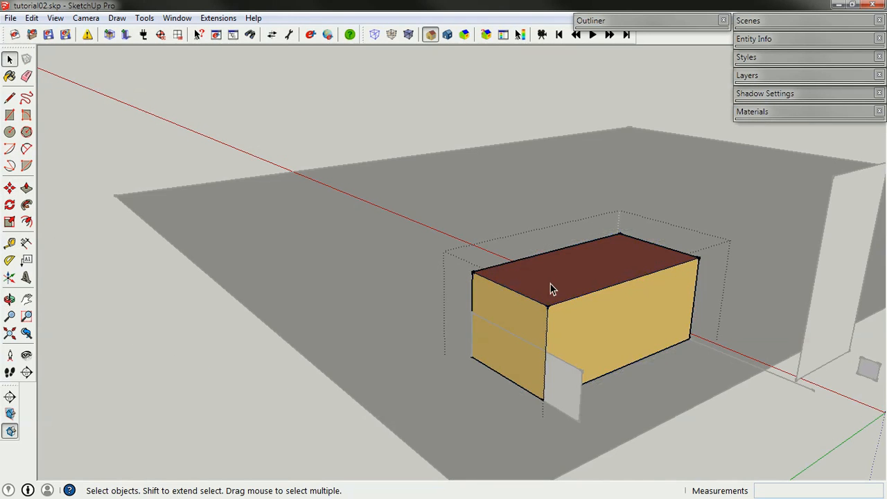
pyautogui.press('p')
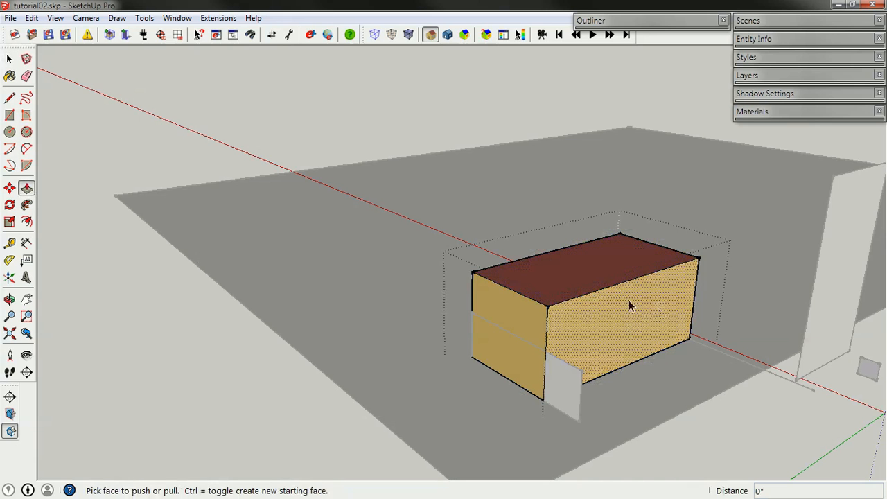
pyautogui.click(576, 275)
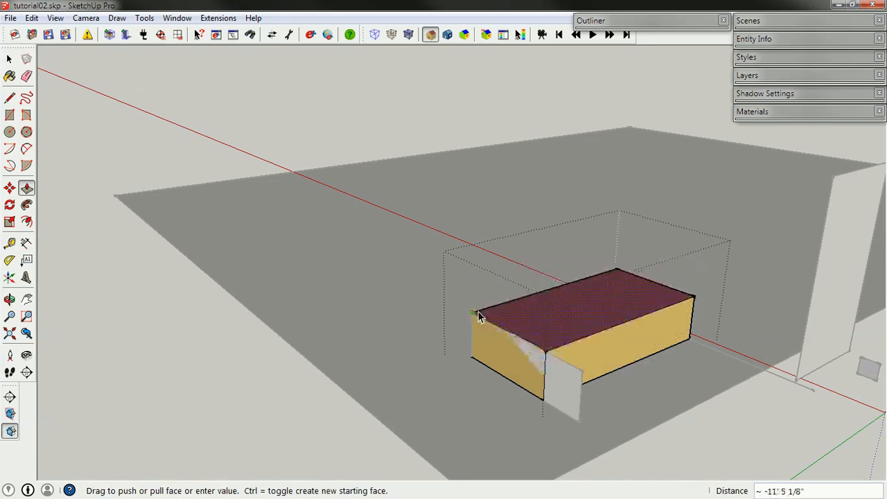
pyautogui.click(474, 318)
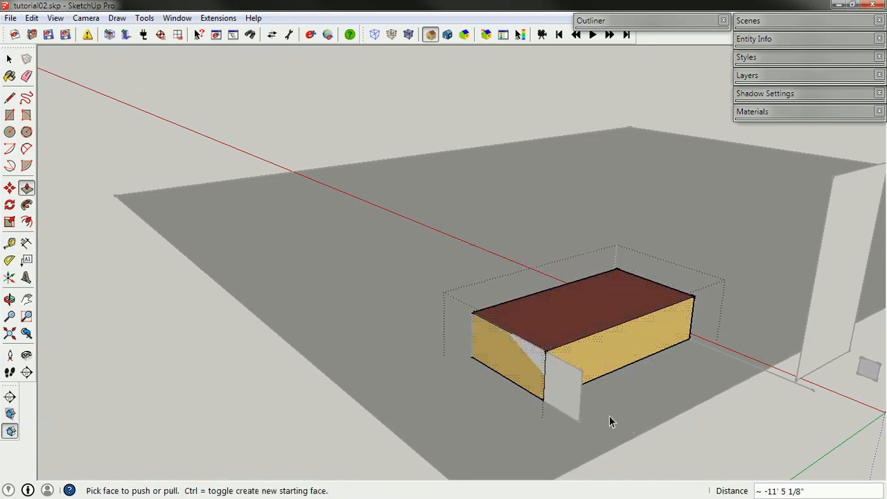
pyautogui.press('space')
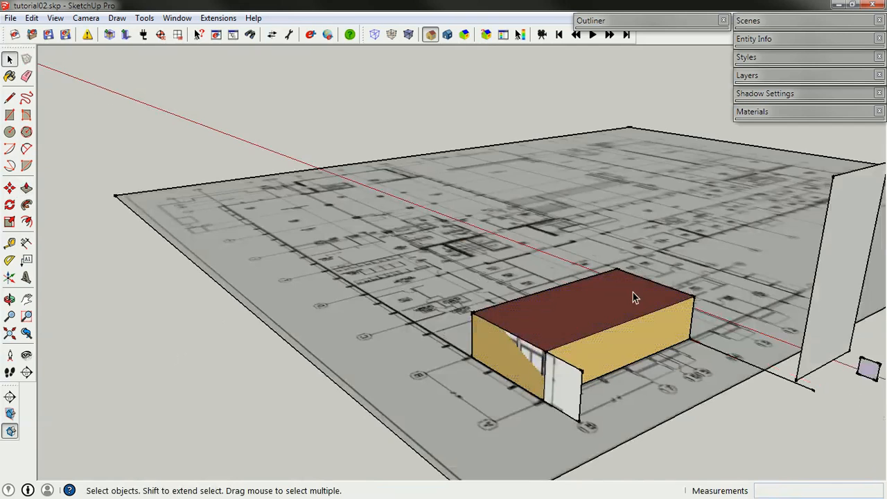
# Move the one-storey elevation about 7' along the green axis, away from the box's end wall.
pyautogui.moveTo(633, 297); pyautogui.dragTo(518, 338, button='middle')
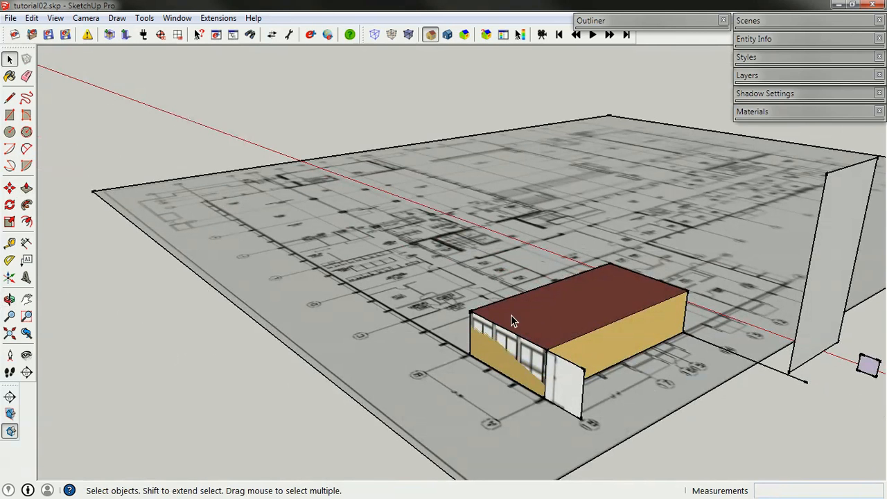
pyautogui.moveTo(511, 315)
pyautogui.mouseDown(button='middle')
pyautogui.moveTo(509, 354)
pyautogui.moveTo(500, 303)
pyautogui.mouseUp(button='middle')
pyautogui.scroll(2, 509, 403)
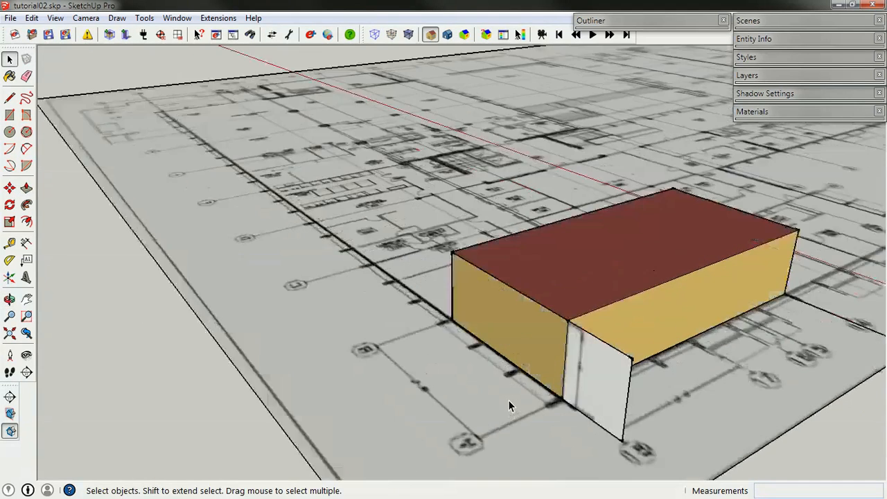
pyautogui.doubleClick(599, 391)
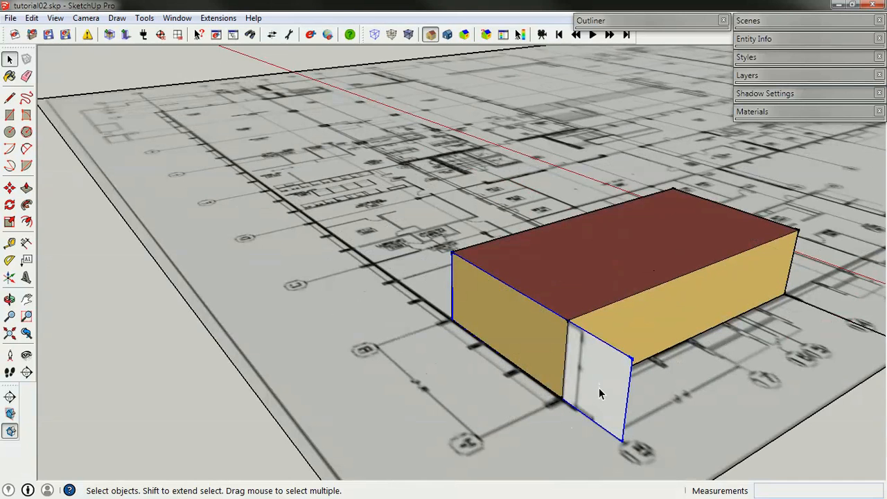
pyautogui.press('m')
pyautogui.click(632, 360)
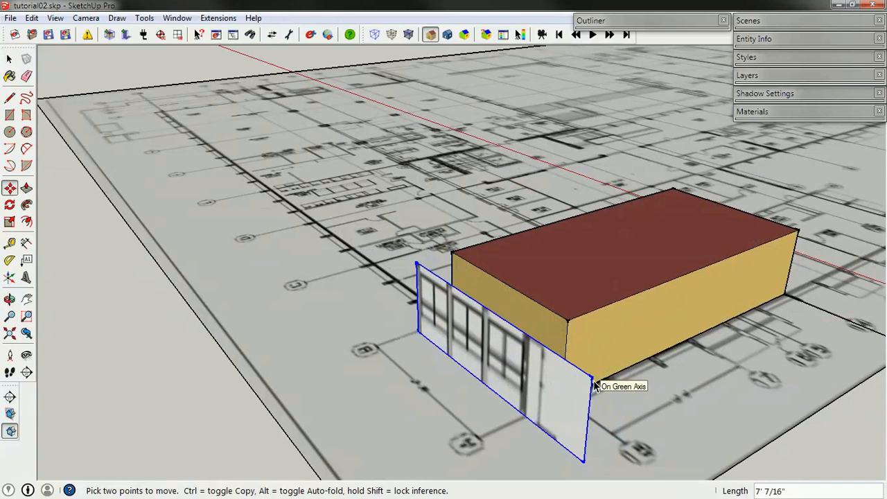
pyautogui.scroll(1, 591, 387)
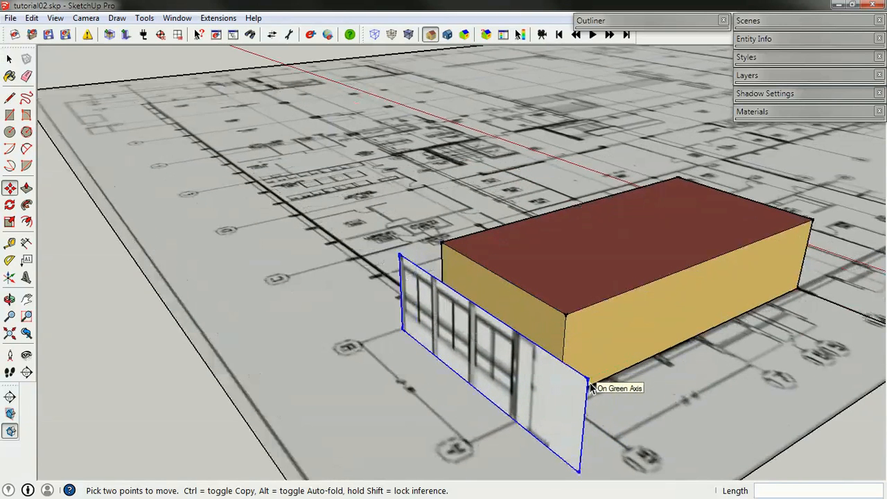
pyautogui.click(591, 387)
pyautogui.press('space')
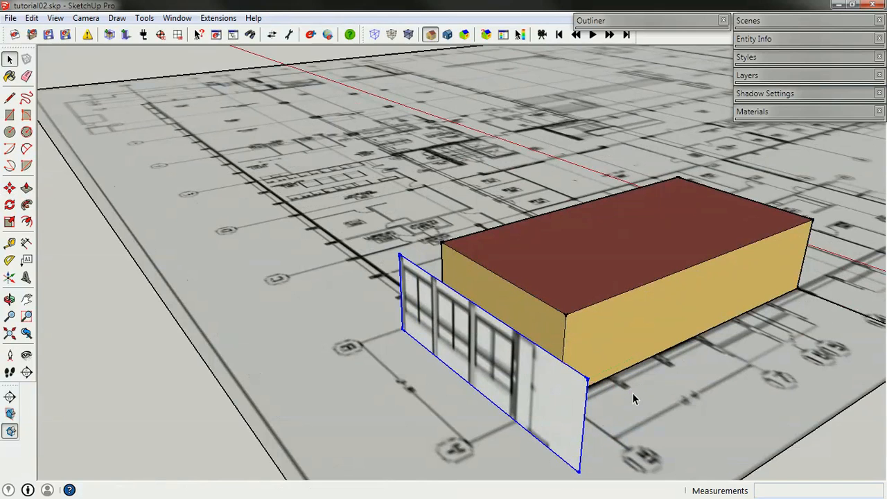
# Open the box group and draw a window rectangle inset from all edges on the long wall, near its corner at grid line A.
pyautogui.moveTo(619, 320); pyautogui.dragTo(526, 347, button='middle')
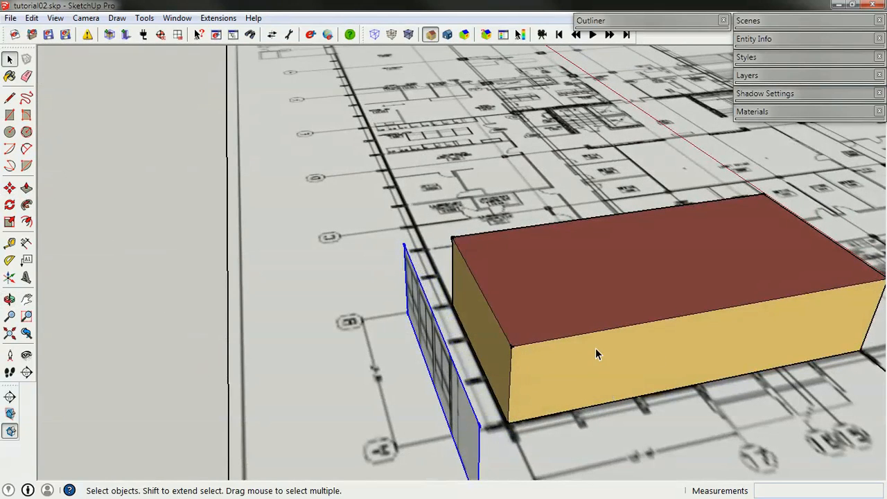
pyautogui.moveTo(573, 371); pyautogui.dragTo(651, 378, button='middle')
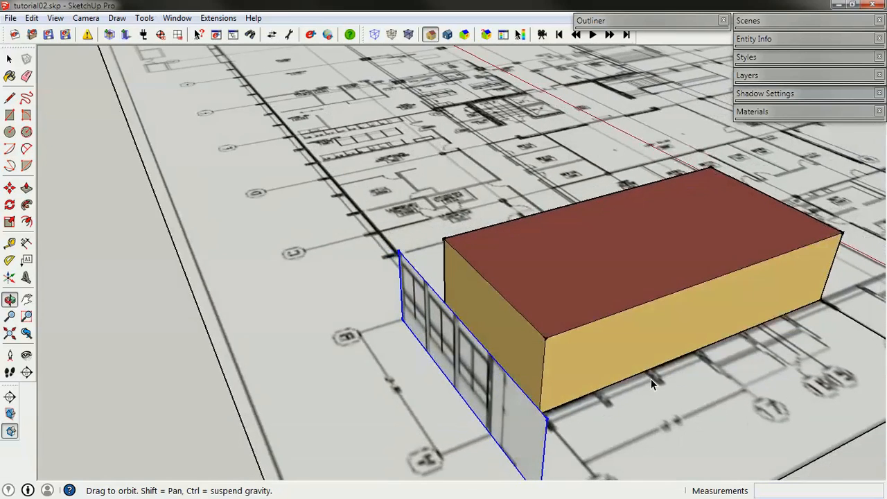
pyautogui.moveTo(554, 380); pyautogui.dragTo(572, 359, button='middle')
pyautogui.click(604, 355)
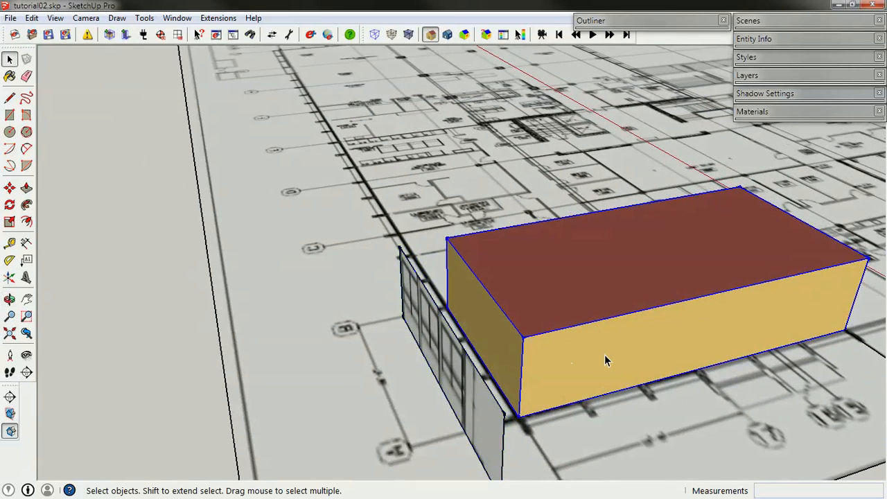
pyautogui.doubleClick(604, 354)
pyautogui.click(602, 355)
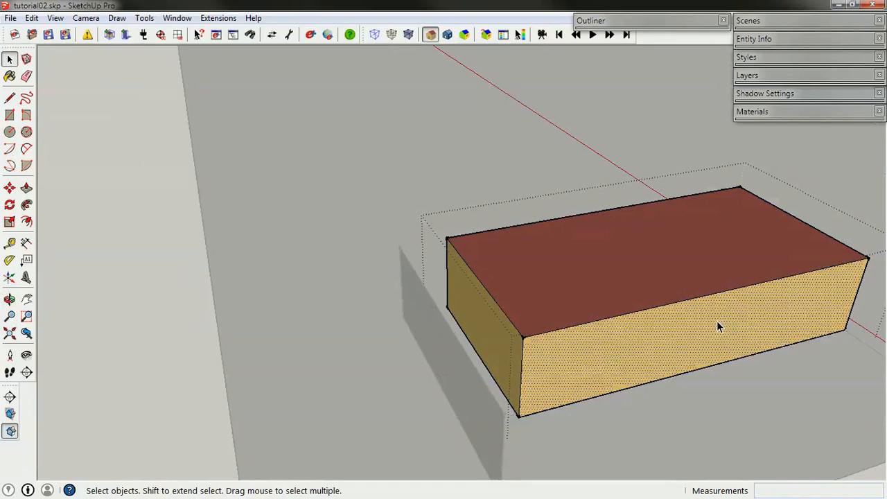
pyautogui.moveTo(716, 320); pyautogui.dragTo(558, 296, button='middle')
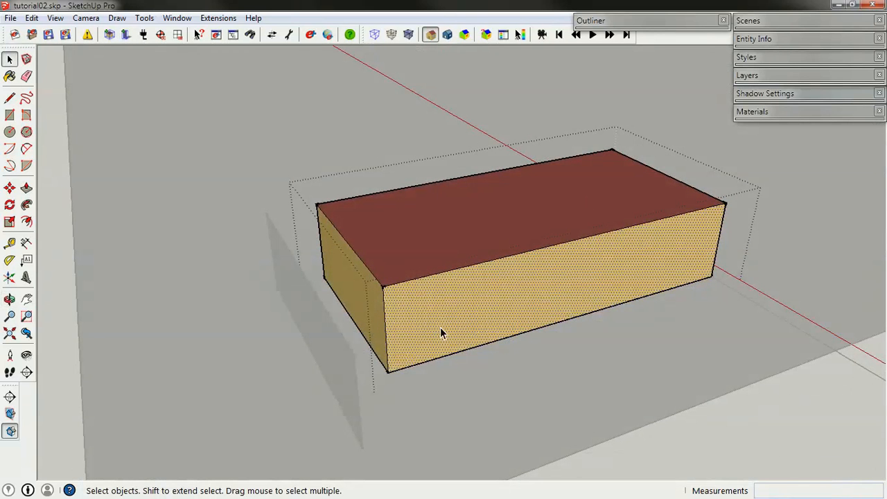
pyautogui.moveTo(441, 329); pyautogui.dragTo(431, 330, button='middle')
pyautogui.scroll(2, 418, 325)
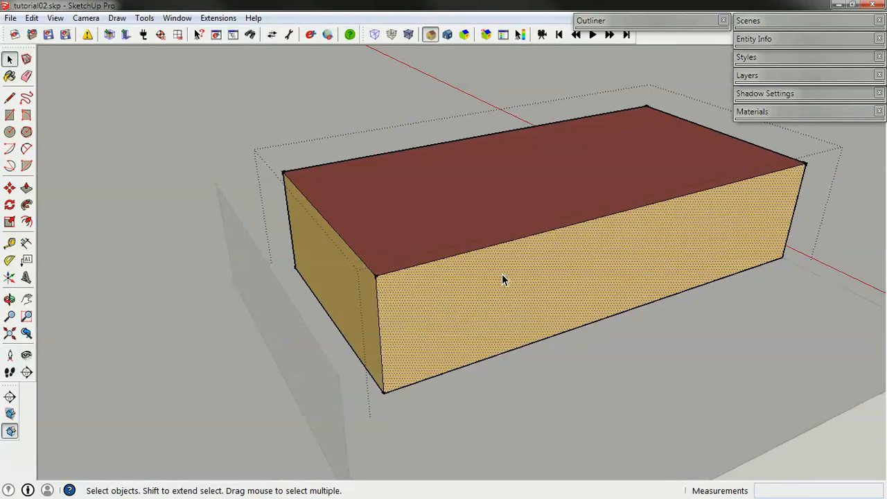
pyautogui.press('r')
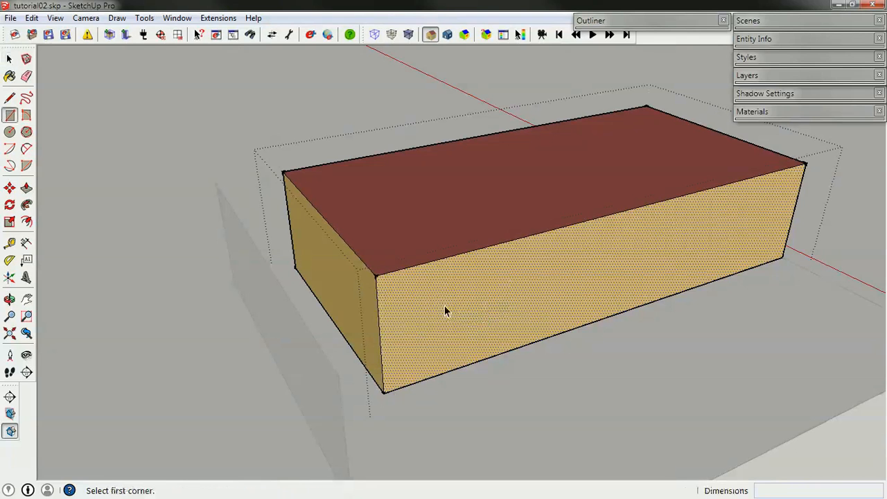
pyautogui.click(410, 285)
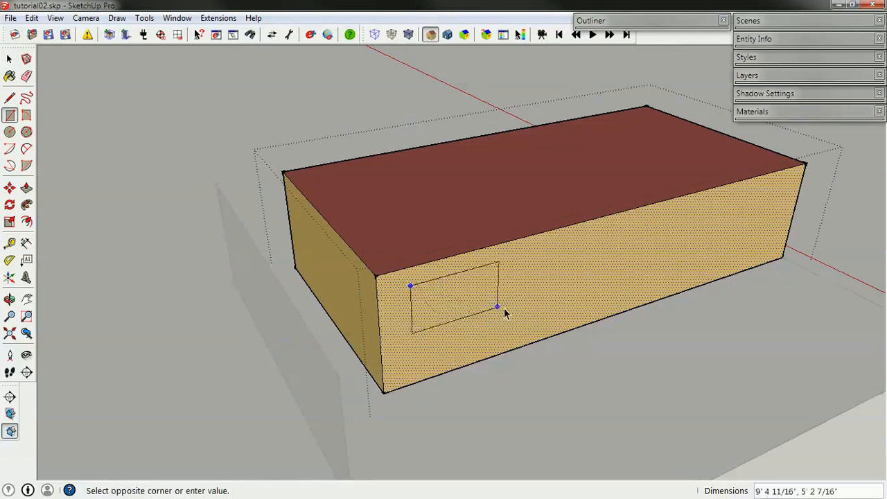
pyautogui.click(559, 308)
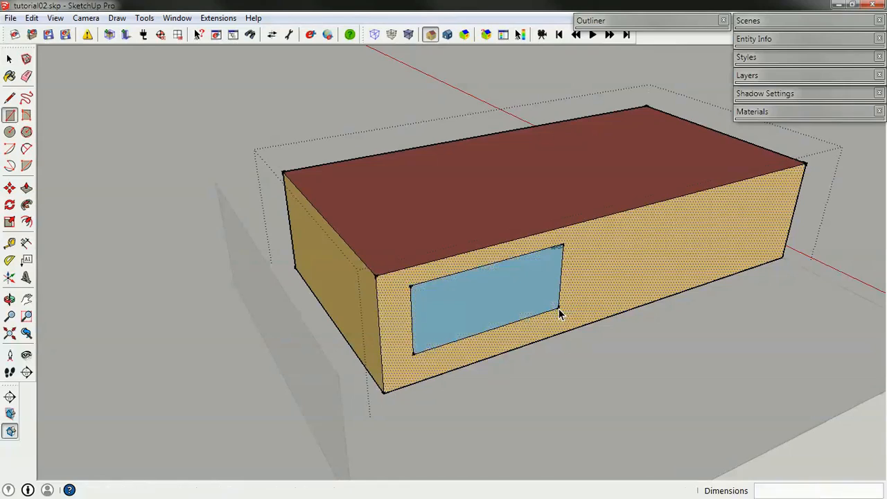
pyautogui.press('space')
# Draw a second rectangle in the far upper corner of the long wall, touching the wall's top and side edges.
pyautogui.moveTo(565, 238); pyautogui.dragTo(476, 348, button='middle')
pyautogui.scroll(3, 477, 291)
pyautogui.scroll(-4, 477, 291)
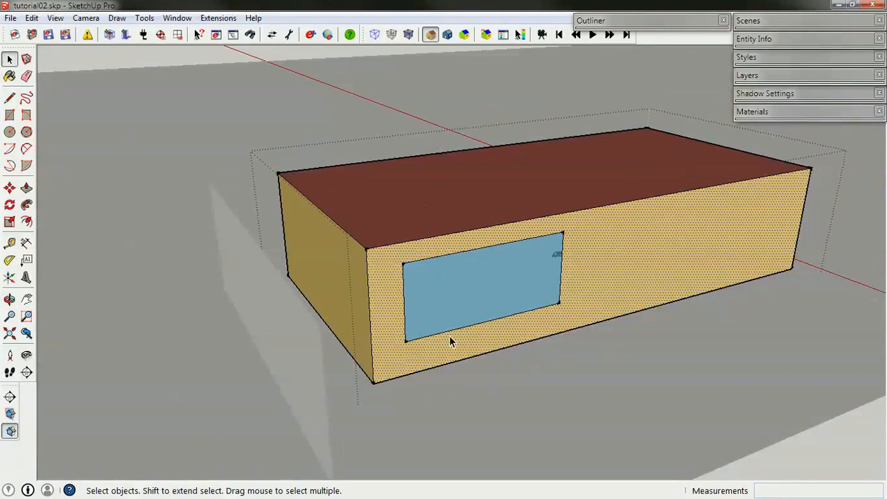
pyautogui.moveTo(564, 333); pyautogui.dragTo(589, 305, button='middle')
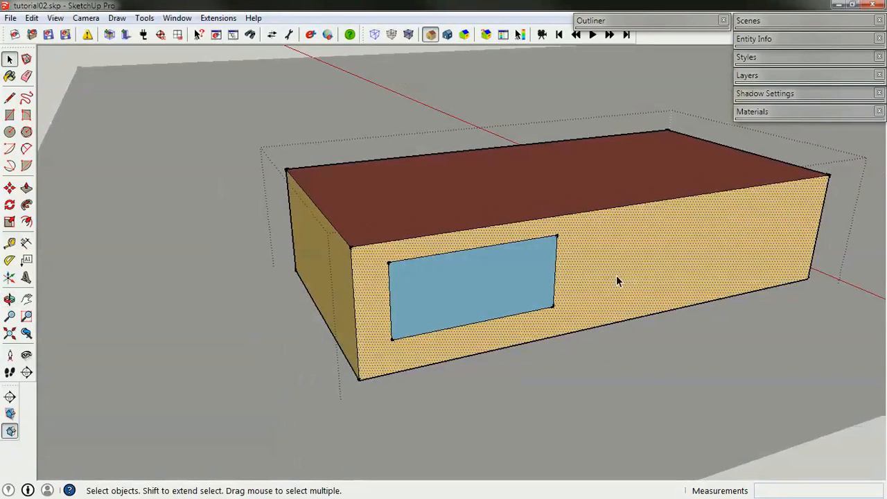
pyautogui.press('r')
pyautogui.click(699, 194)
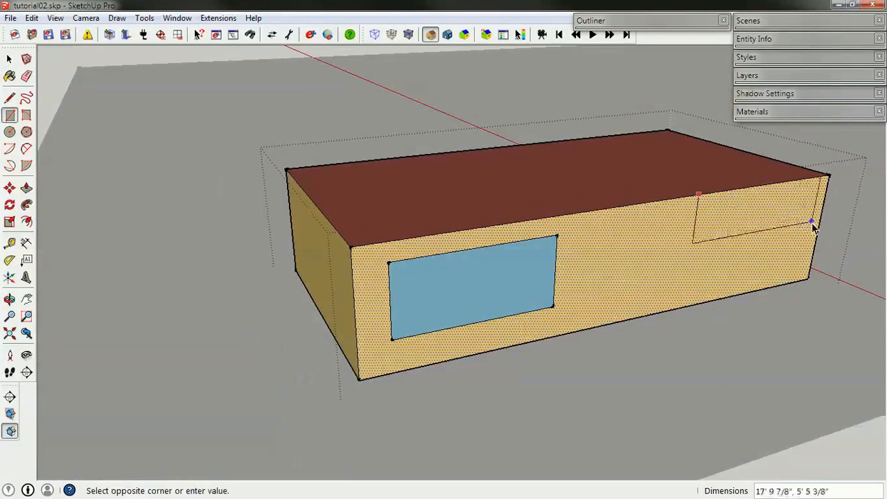
pyautogui.click(820, 232)
pyautogui.press('space')
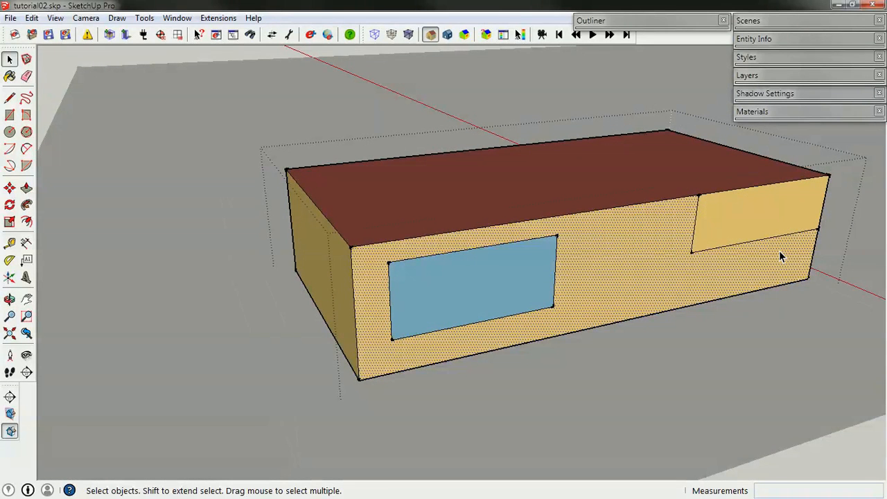
# Delete the two edges of the upper-corner rectangle to restore the long wall, and close the box group.
pyautogui.click(744, 243)
pyautogui.press('Delete')
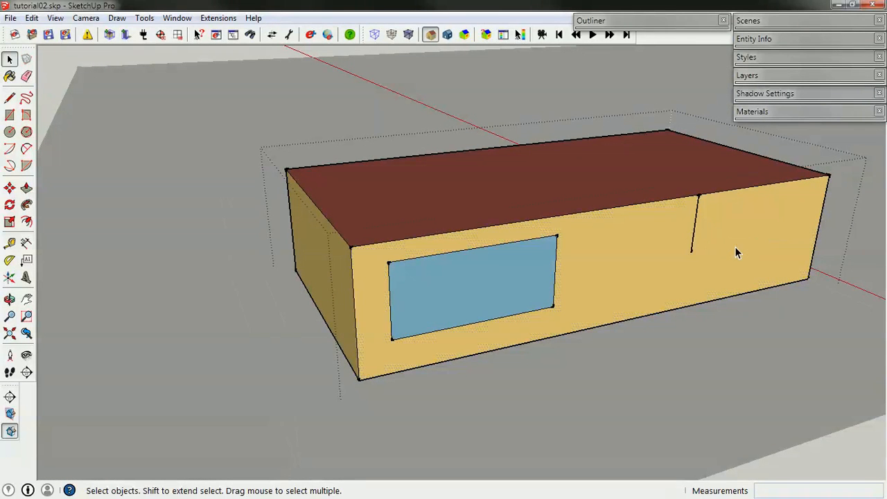
pyautogui.click(692, 238)
pyautogui.press('Delete')
pyautogui.moveTo(511, 323); pyautogui.dragTo(575, 280, button='middle')
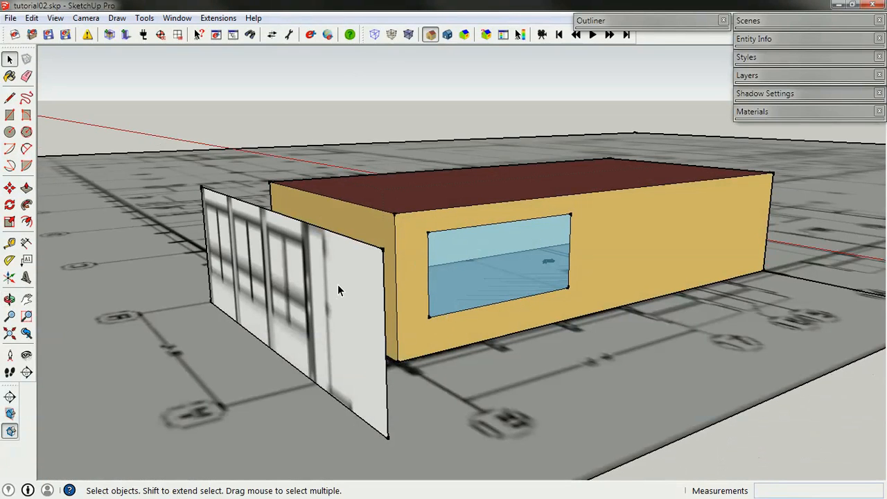
# Move the one-storey elevation back against the box's end wall, aligning its upper corner with the box's corner at grid line B.
pyautogui.moveTo(337, 285)
pyautogui.mouseDown(button='middle')
pyautogui.moveTo(352, 302)
pyautogui.moveTo(342, 297)
pyautogui.mouseUp(button='middle')
pyautogui.click(341, 300)
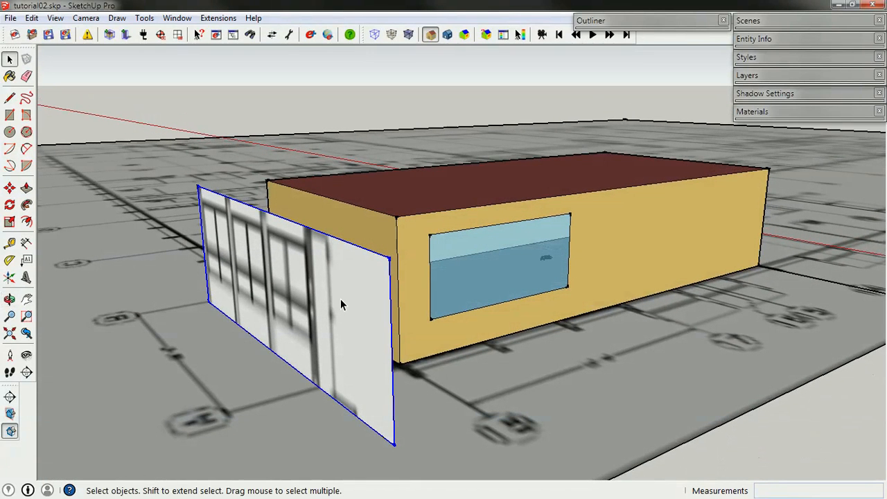
pyautogui.press('m')
pyautogui.click(391, 258)
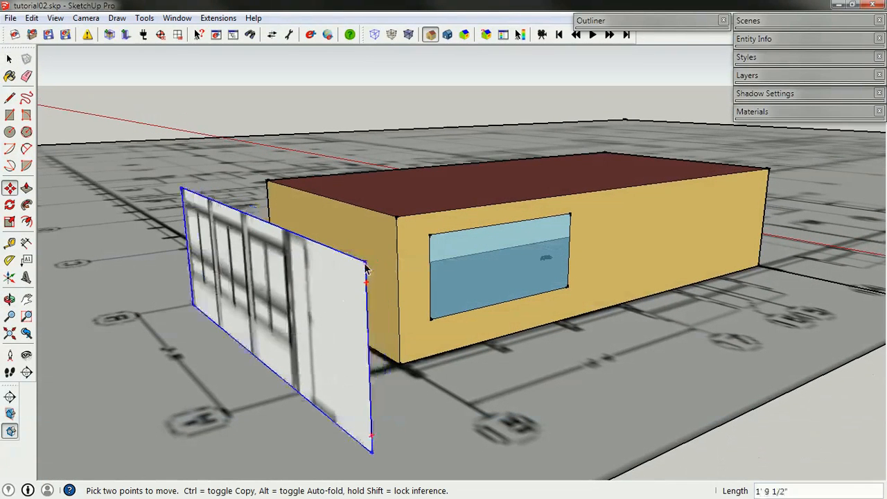
pyautogui.click(392, 257)
pyautogui.press('space')
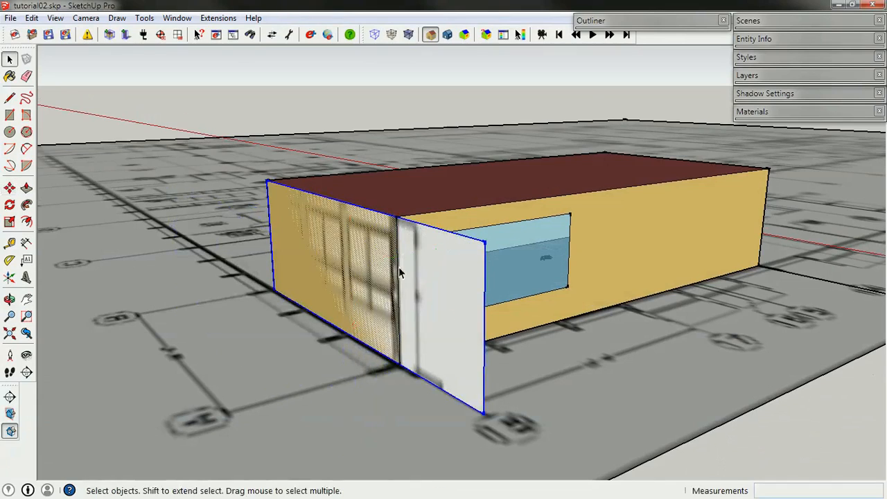
# Slide the elevation along the end wall past grid line A so that part of its windows extends beyond the box's corner.
pyautogui.moveTo(399, 267); pyautogui.dragTo(445, 332, button='middle')
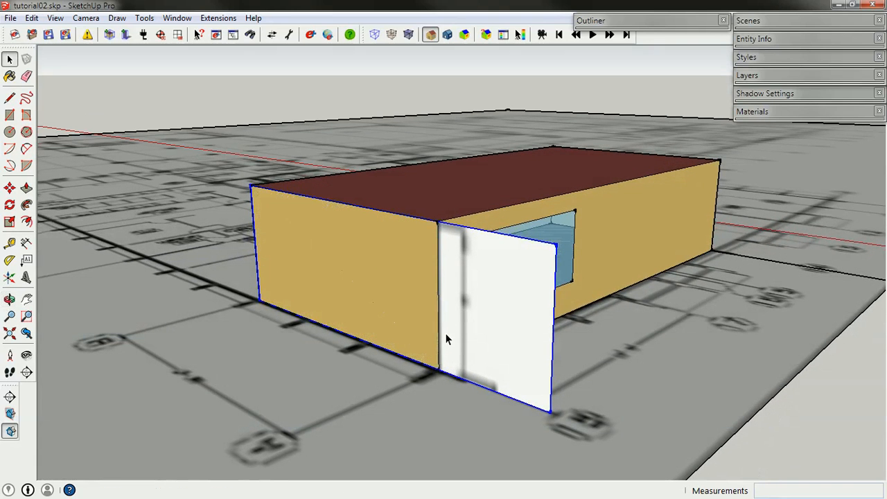
pyautogui.press('m')
pyautogui.click(485, 307)
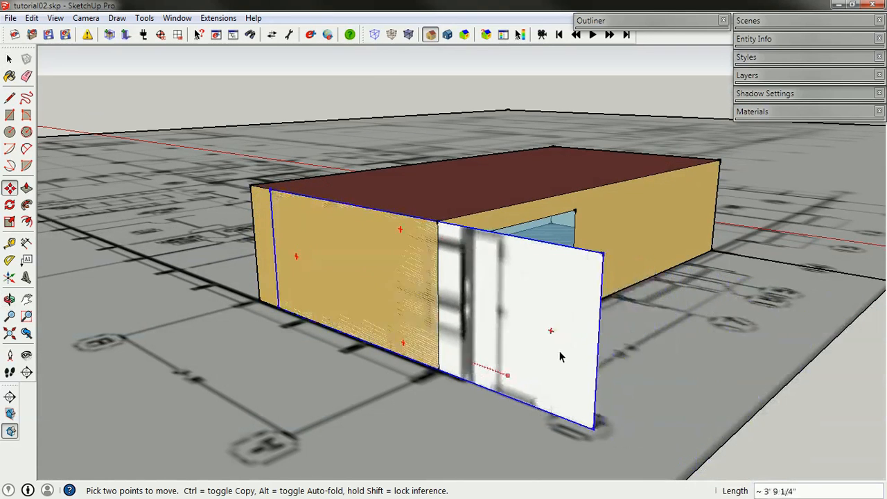
pyautogui.click(580, 364)
pyautogui.press('space')
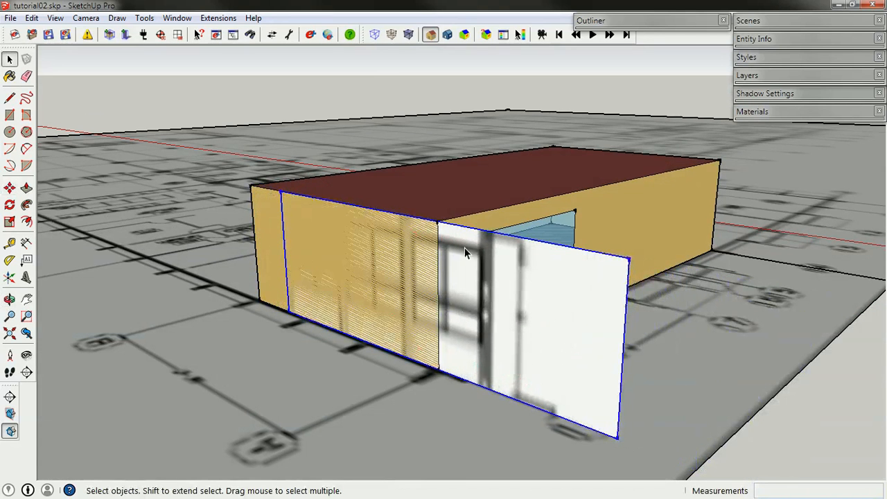
# Place two horizontal guides parallel to the long wall's base edge, at the elevation's window head and sill heights.
pyautogui.moveTo(458, 334); pyautogui.dragTo(346, 326, button='middle')
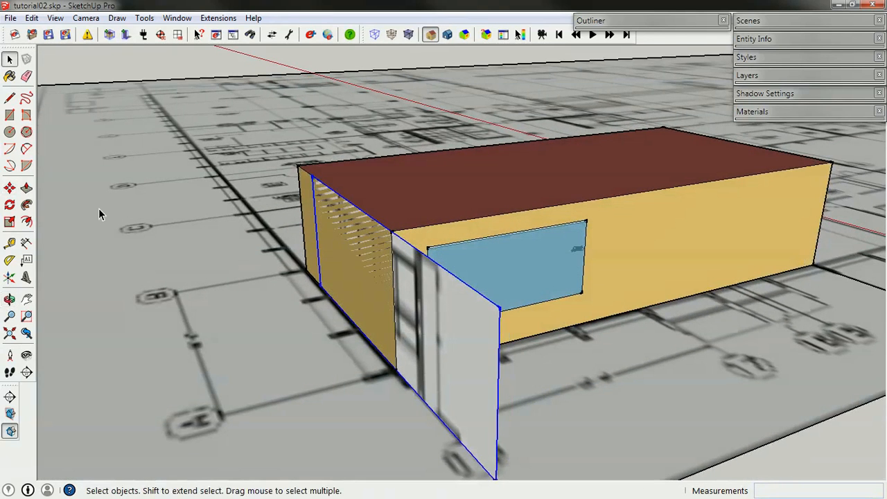
pyautogui.click(10, 242)
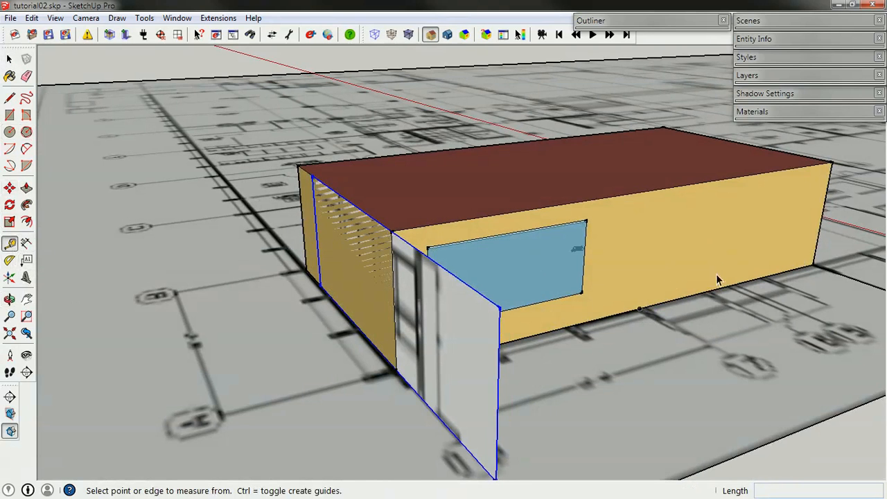
pyautogui.click(669, 302)
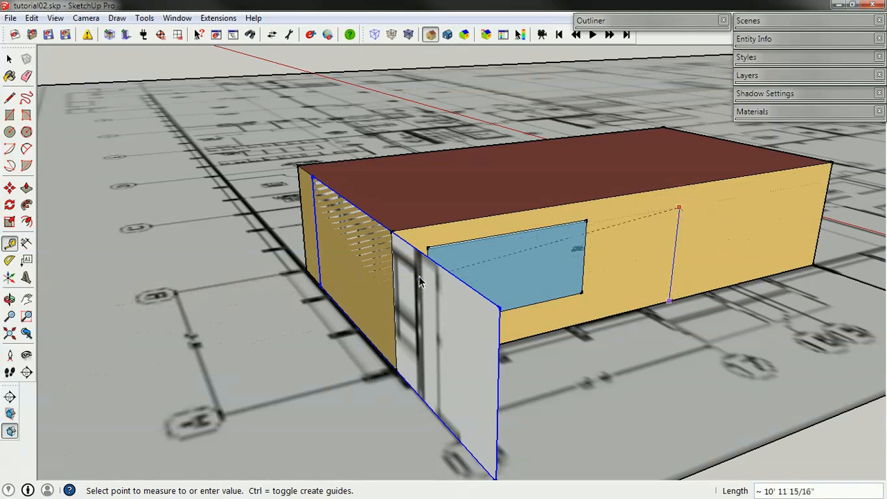
pyautogui.click(393, 252)
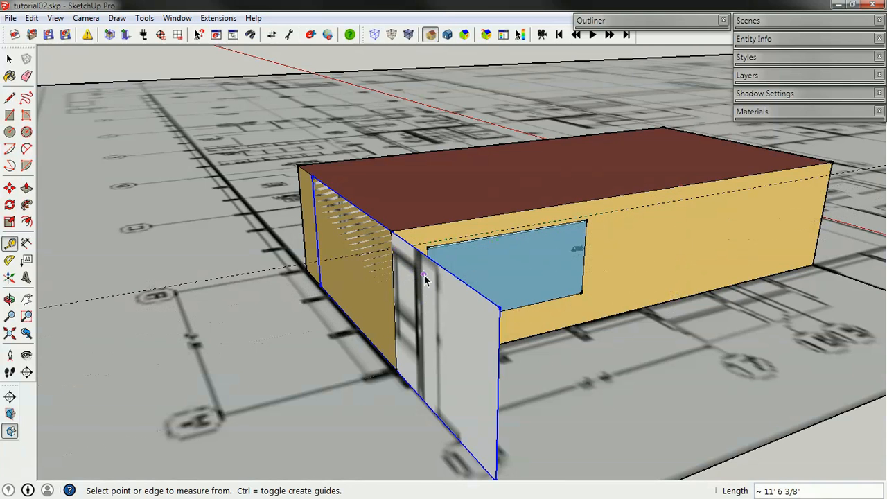
pyautogui.click(659, 304)
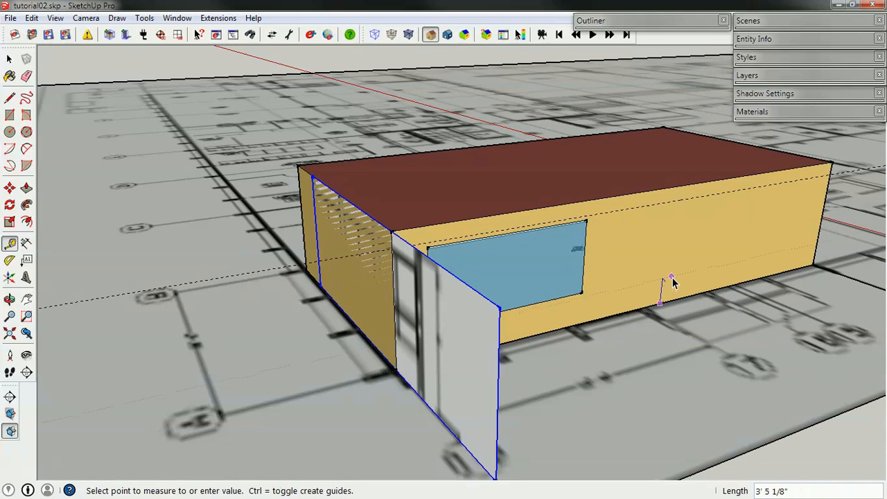
pyautogui.click(409, 335)
pyautogui.press('space')
# Open the box group and move the long-wall window's top edge onto the upper guide.
pyautogui.moveTo(575, 280); pyautogui.dragTo(376, 270, button='middle')
pyautogui.doubleClick(413, 240)
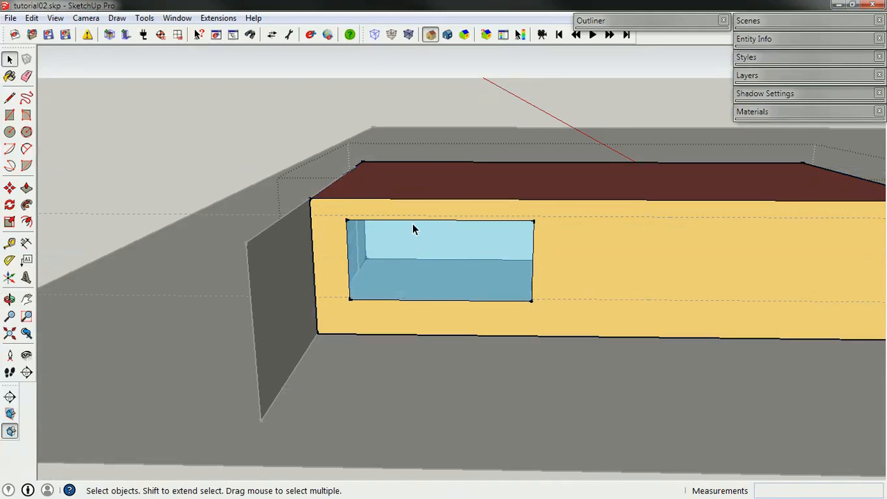
pyautogui.click(413, 220)
pyautogui.press('m')
pyautogui.click(414, 221)
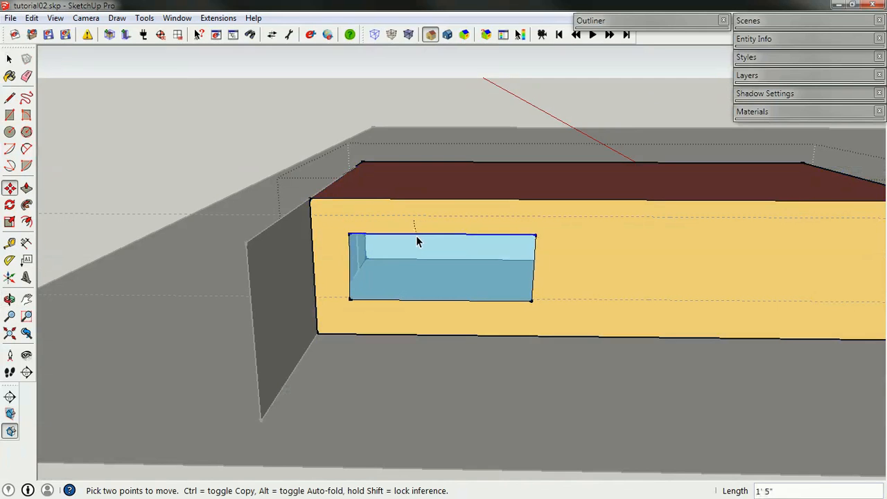
pyautogui.click(421, 217)
pyautogui.press('space')
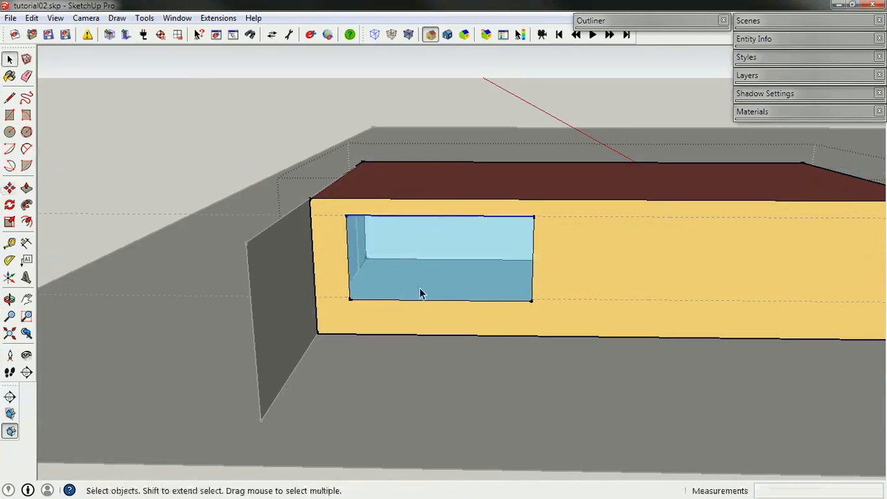
# Move the long-wall window's bottom edge onto the lower guide, close the box group and delete both guides.
pyautogui.click(412, 301)
pyautogui.press('m')
pyautogui.click(413, 300)
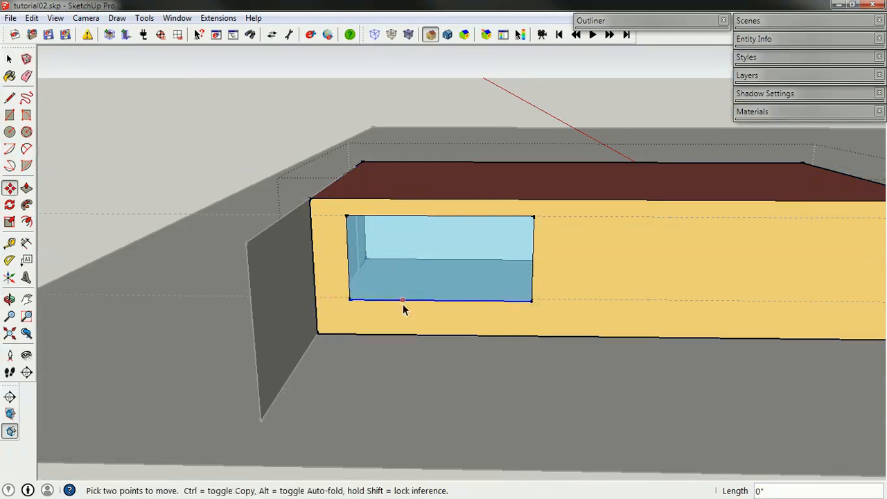
pyautogui.scroll(3, 405, 307)
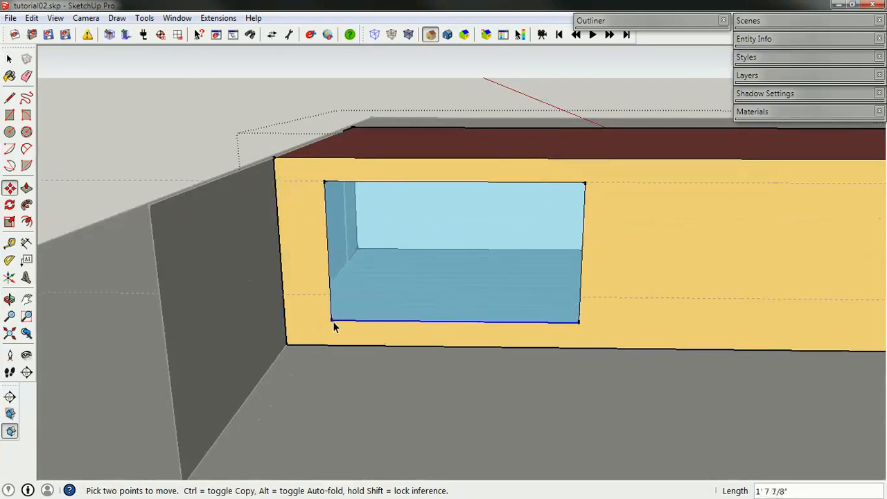
pyautogui.click(286, 299)
pyautogui.press('space')
pyautogui.scroll(-2, 535, 254)
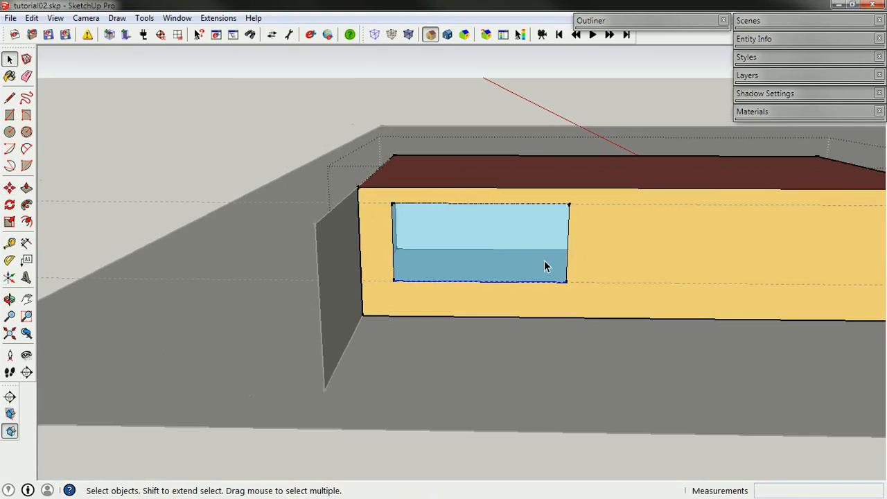
pyautogui.click(587, 284)
pyautogui.click(582, 366)
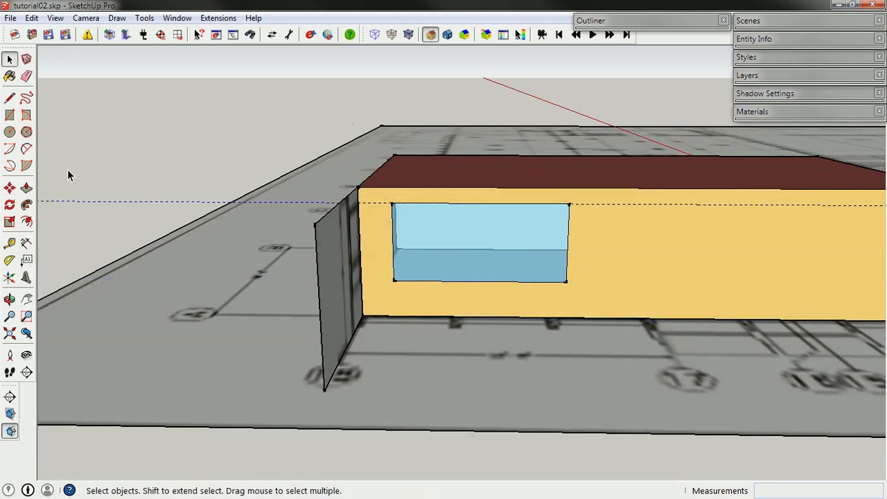
# Move the elevation away from the end wall, out over the floor plan, to leave the wall face clear.
pyautogui.moveTo(252, 307); pyautogui.dragTo(553, 329, button='middle')
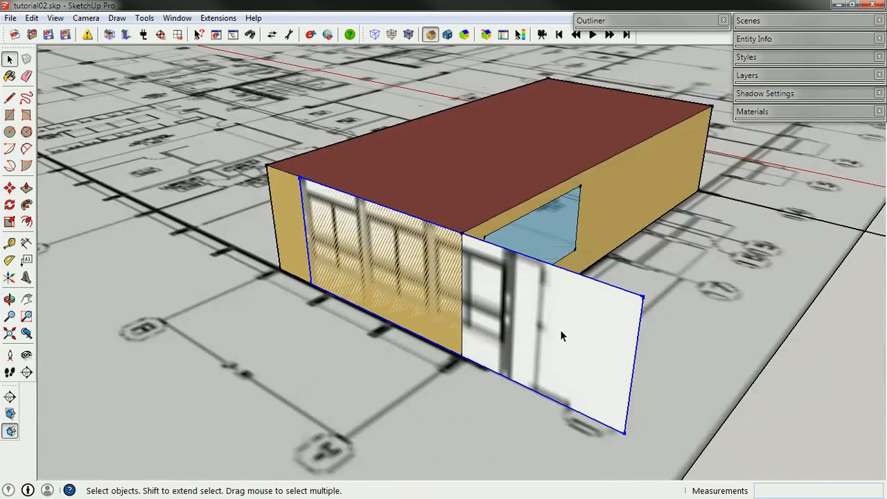
pyautogui.press('m')
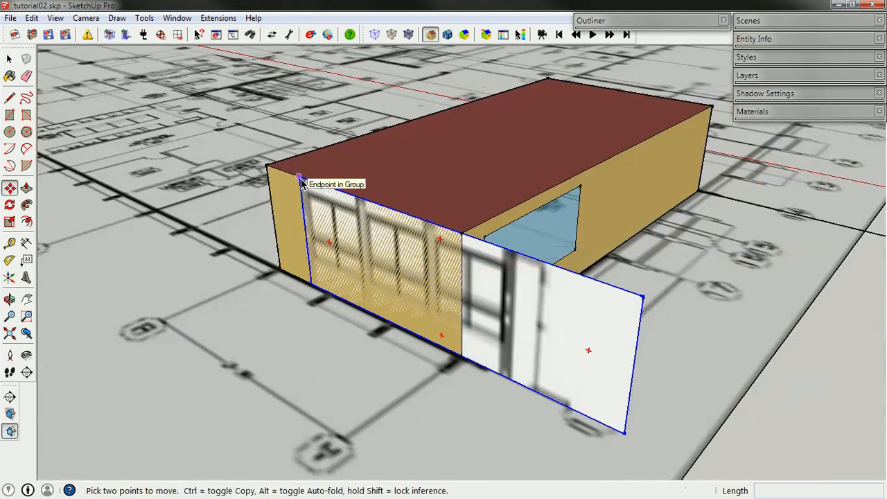
pyautogui.click(300, 180)
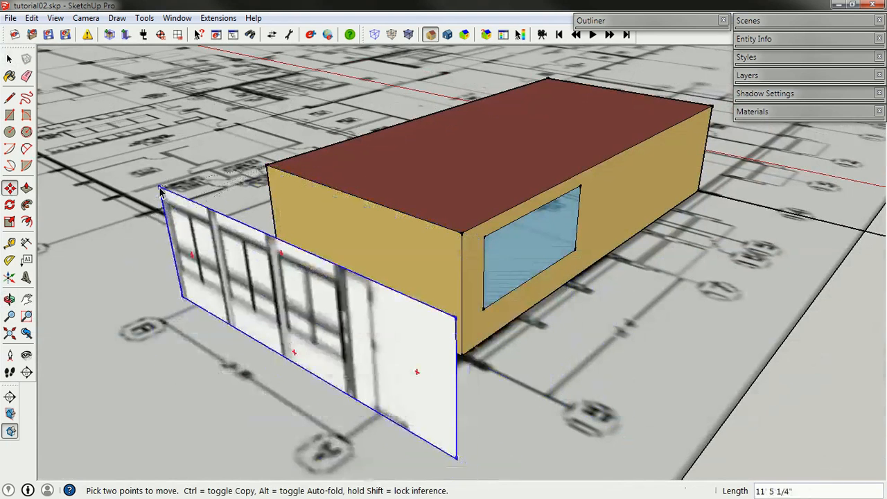
pyautogui.click(78, 226)
pyautogui.press('space')
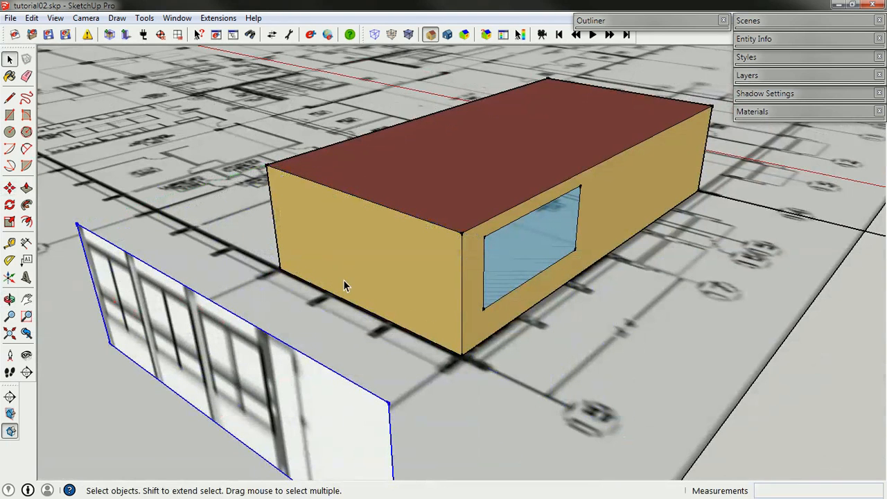
# Inside the box group, place guides parallel to the end wall's base edge at the long-wall window's bottom and top corners.
pyautogui.doubleClick(397, 302)
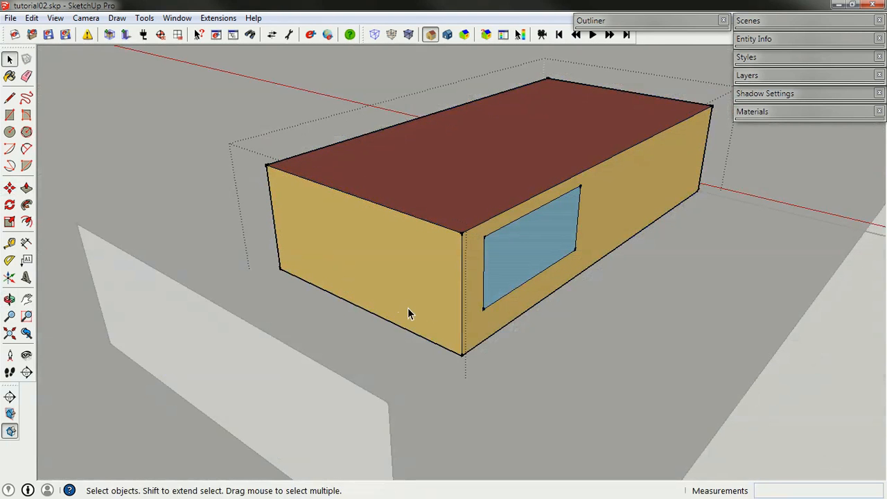
pyautogui.press('t')
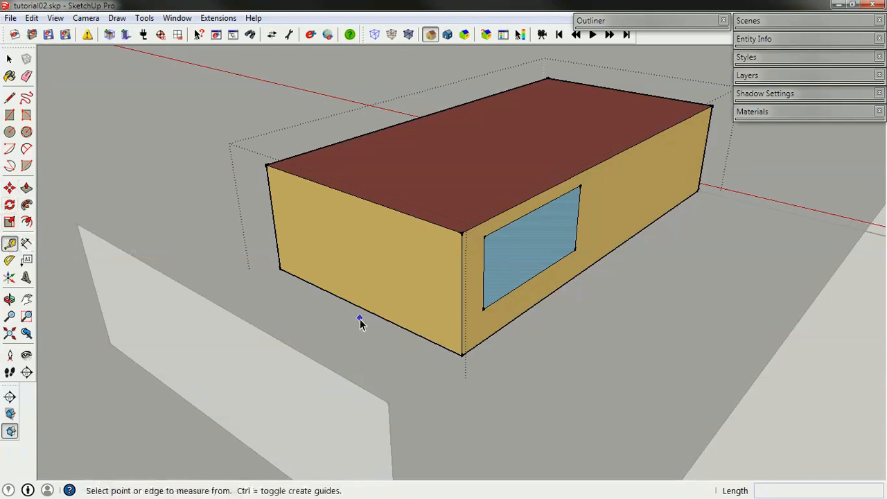
pyautogui.click(399, 325)
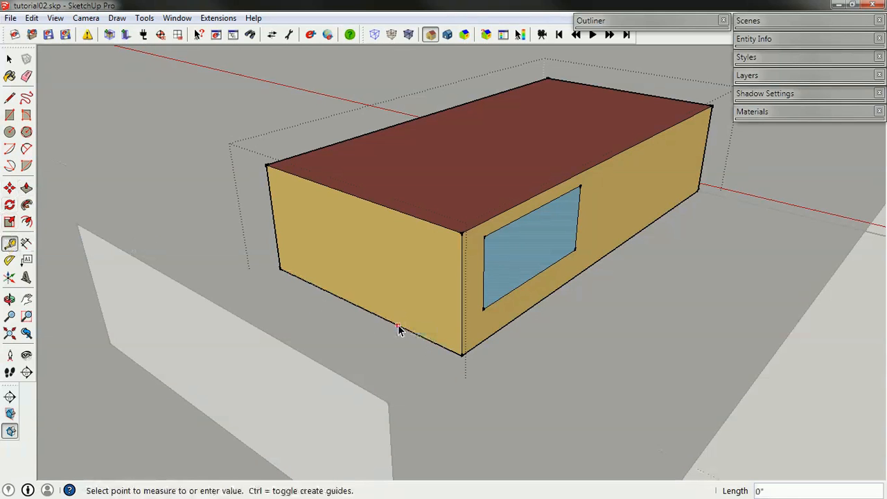
pyautogui.click(484, 307)
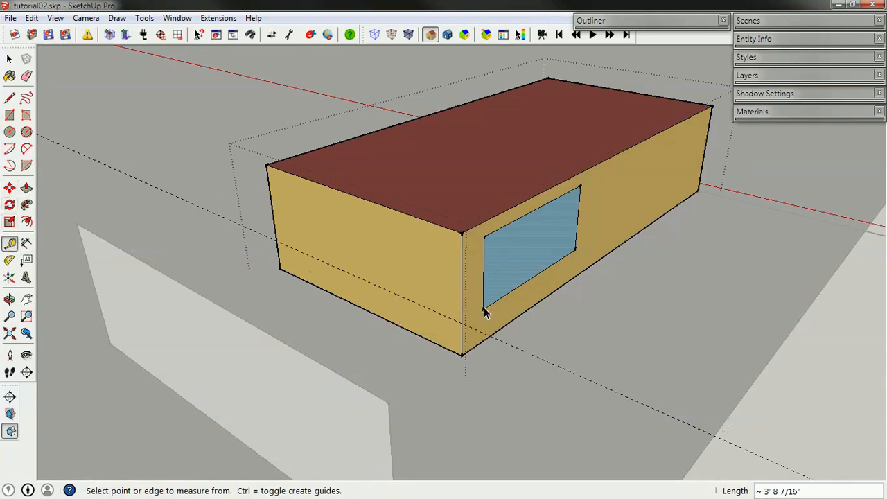
pyautogui.click(401, 330)
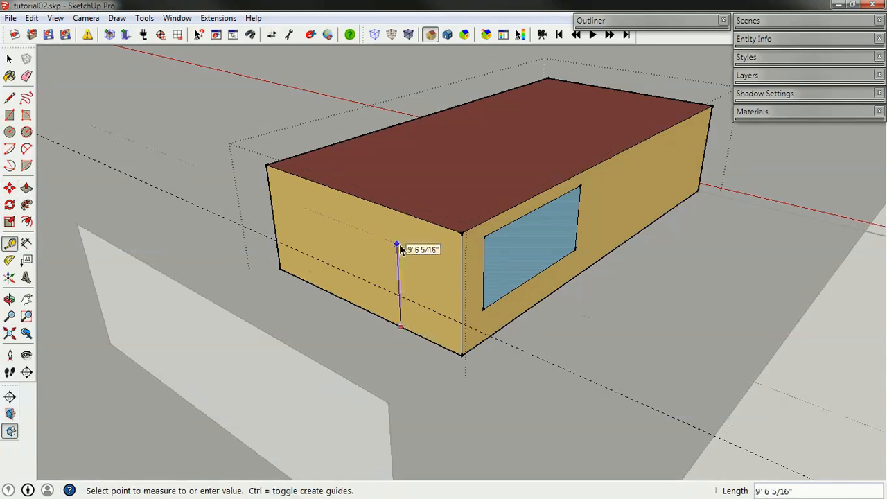
pyautogui.click(484, 238)
pyautogui.press('space')
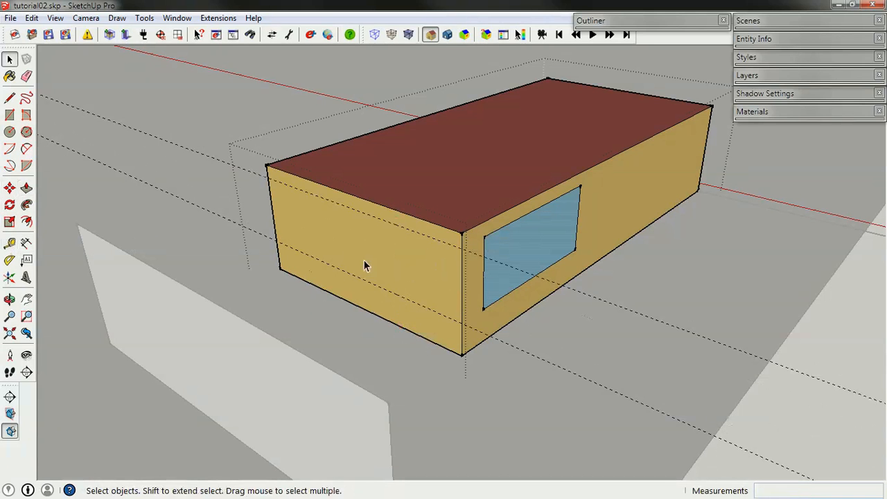
# Draw a window rectangle on the end wall between the two guides.
pyautogui.press('r')
pyautogui.click(301, 192)
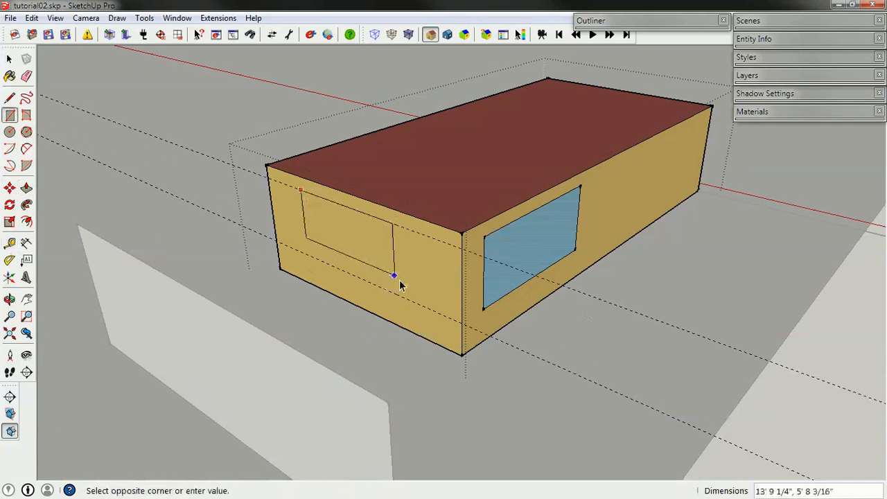
pyautogui.click(422, 306)
pyautogui.press('space')
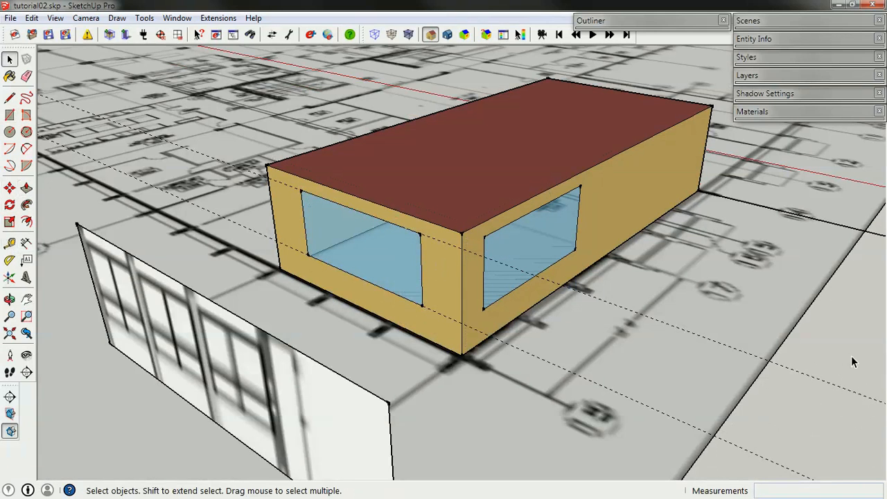
# Delete the two guides inside the box group and close the group, keeping the box and its windows.
pyautogui.moveTo(851, 360); pyautogui.dragTo(790, 457)
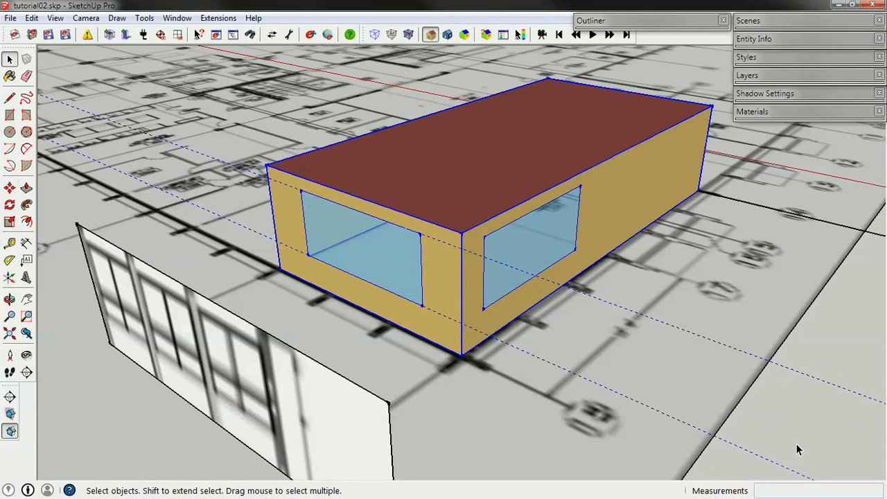
pyautogui.press('Delete')
pyautogui.hotkey('ctrl', 'z')
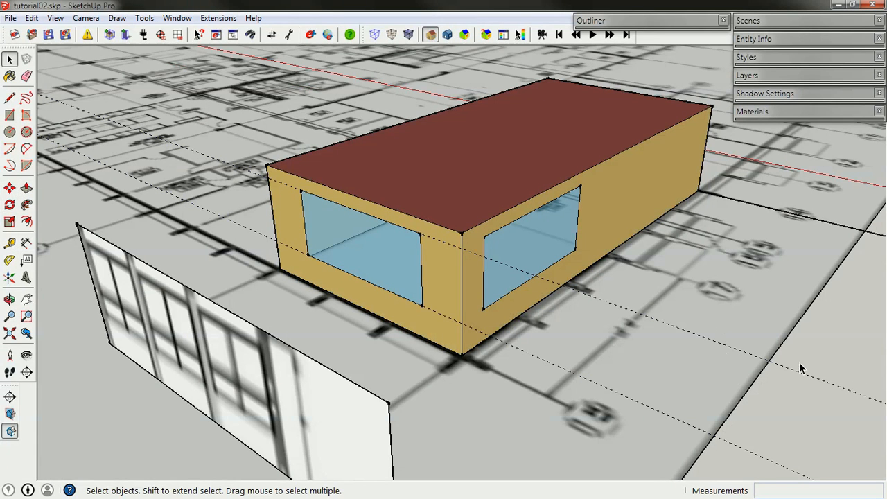
pyautogui.hotkey('ctrl', 'a')
pyautogui.hotkey('ctrl', 'z')
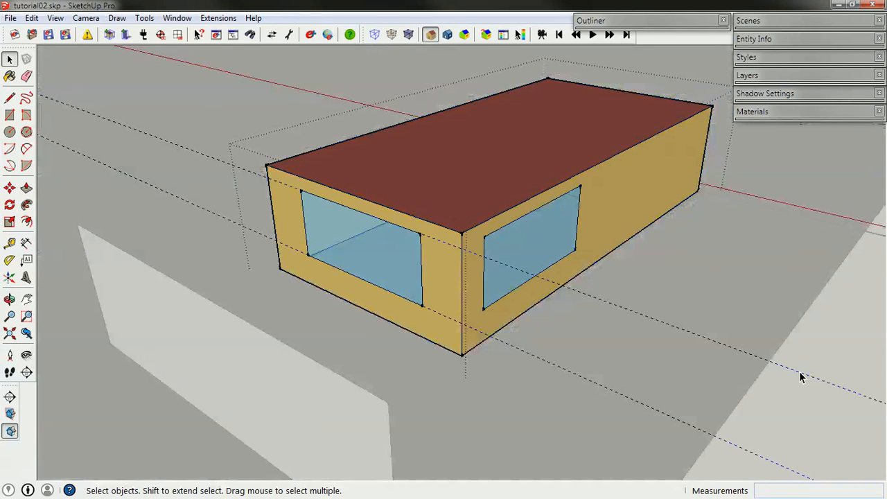
pyautogui.click(801, 377)
pyautogui.click(705, 411)
# Move the elevation 20' 8" back against the end wall, aligning its upper corner with the box's corner at grid line B.
pyautogui.moveTo(318, 398); pyautogui.dragTo(236, 336, button='middle')
pyautogui.moveTo(169, 316); pyautogui.dragTo(282, 330, button='middle')
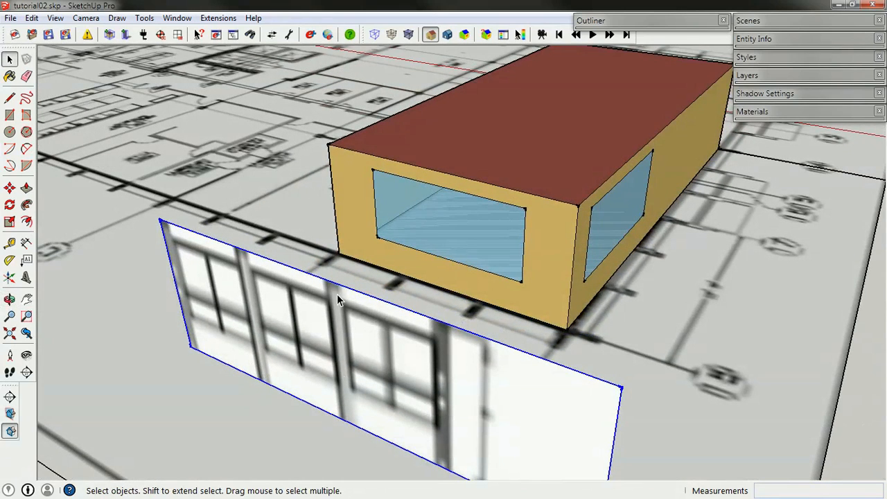
pyautogui.moveTo(482, 394); pyautogui.dragTo(434, 376, button='middle')
pyautogui.press('m')
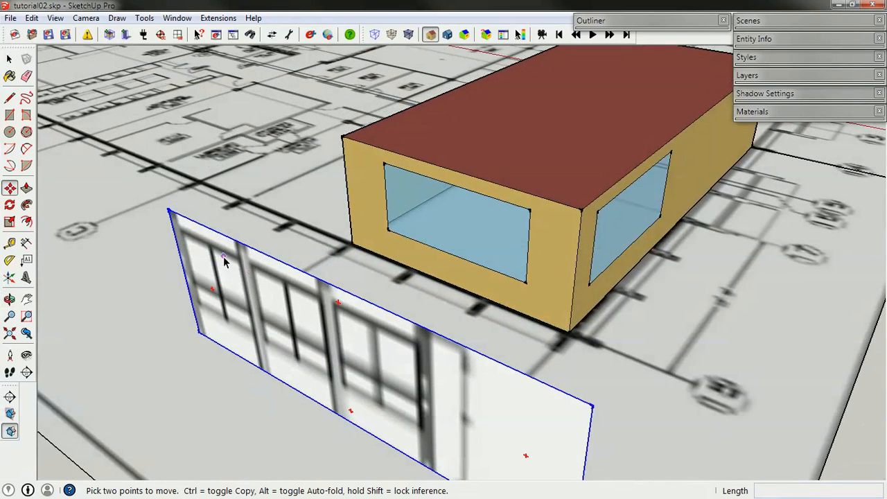
pyautogui.click(169, 214)
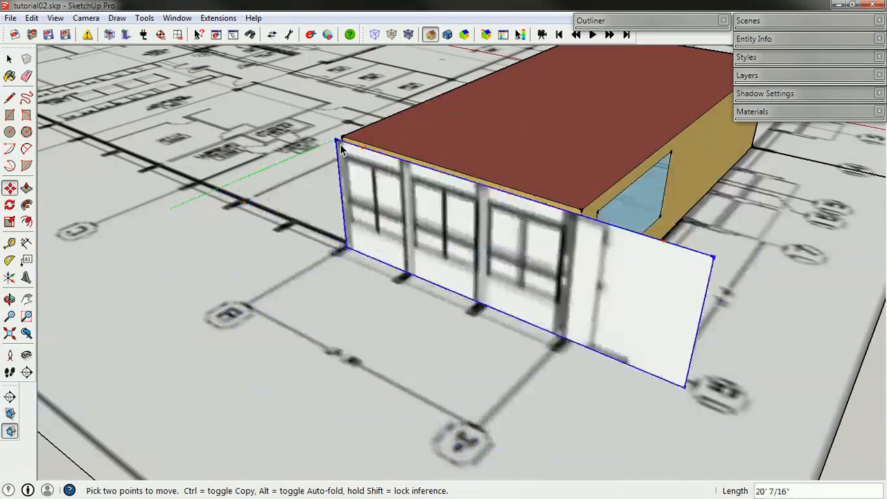
pyautogui.click(343, 138)
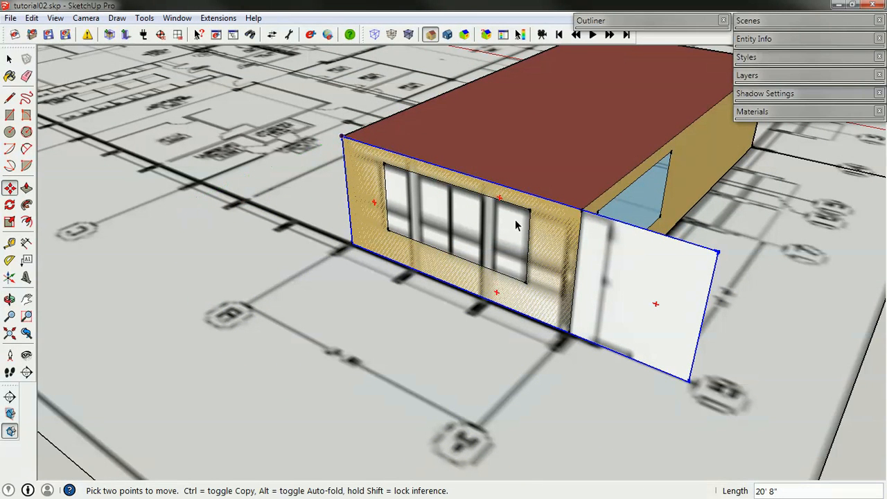
# Raise the elevation vertically until its lower edge rests on the end wall's top edge.
pyautogui.click(691, 381)
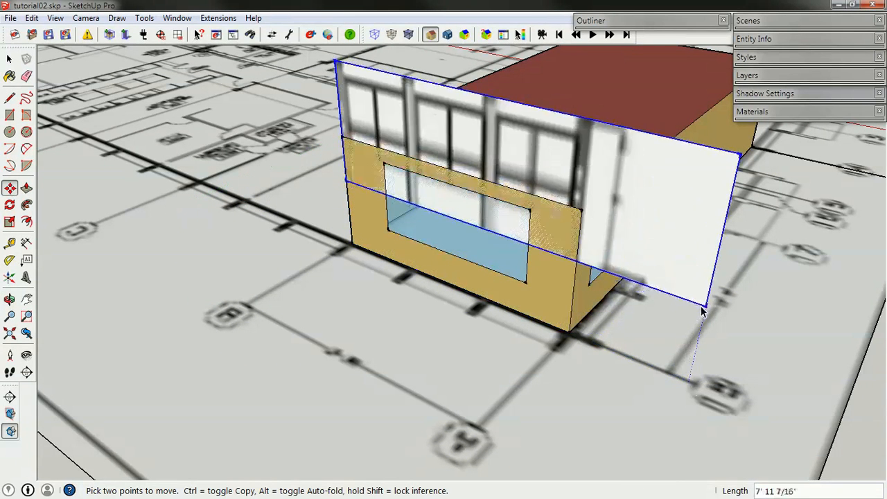
pyautogui.click(580, 217)
pyautogui.press('space')
# Place two vertical guides on the end wall, offset from its near corner edge to either side of the first intermediate column.
pyautogui.moveTo(527, 309); pyautogui.dragTo(523, 305, button='middle')
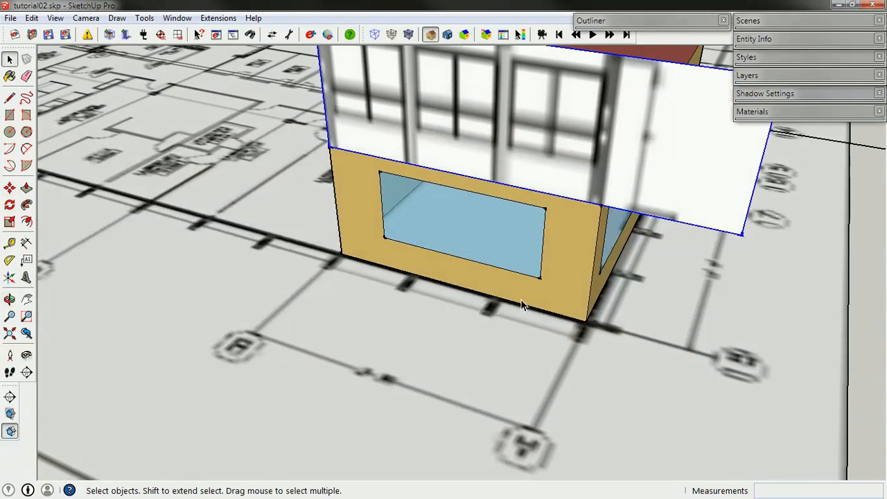
pyautogui.moveTo(489, 156); pyautogui.dragTo(481, 254, button='middle')
pyautogui.scroll(2, 405, 237)
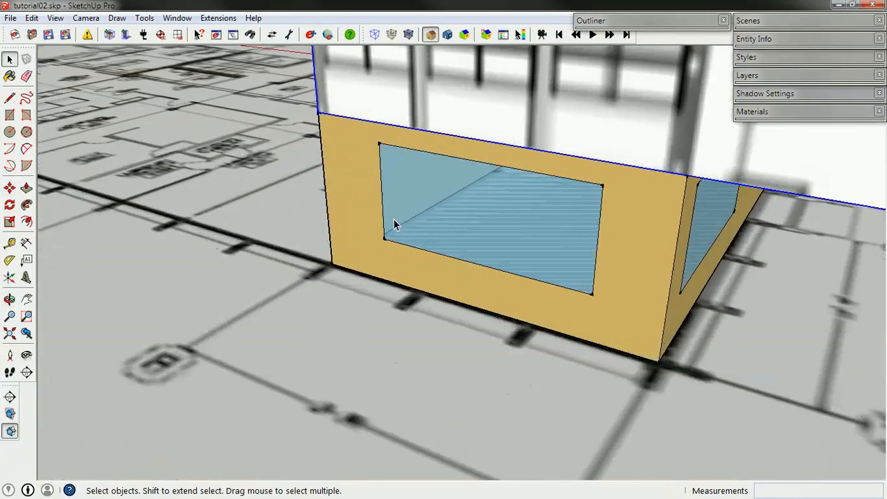
pyautogui.press('t')
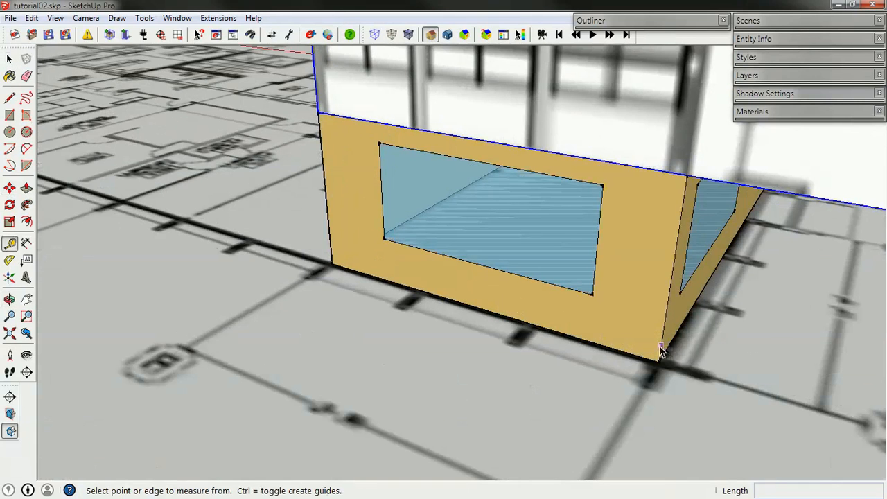
pyautogui.click(662, 346)
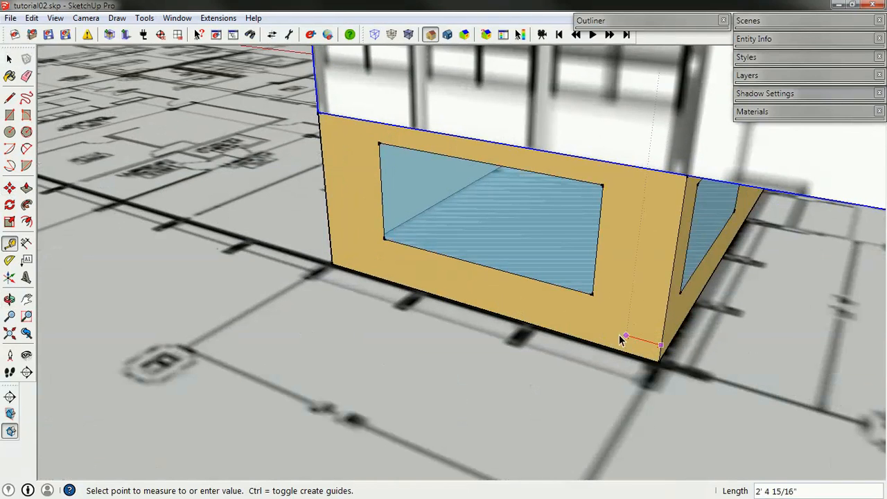
pyautogui.click(532, 323)
pyautogui.click(663, 338)
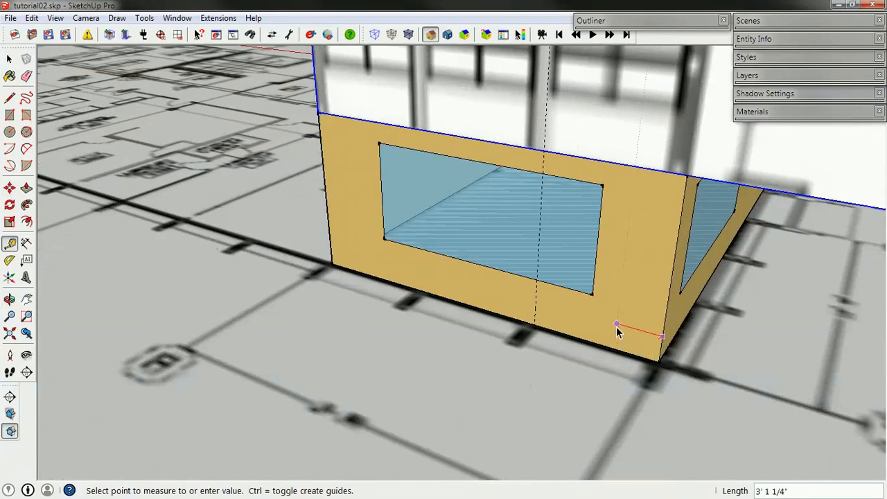
pyautogui.click(525, 316)
# Place two more vertical guides about 18' 5" and 19' 8" from the same corner edge, flanking the second intermediate column.
pyautogui.click(661, 347)
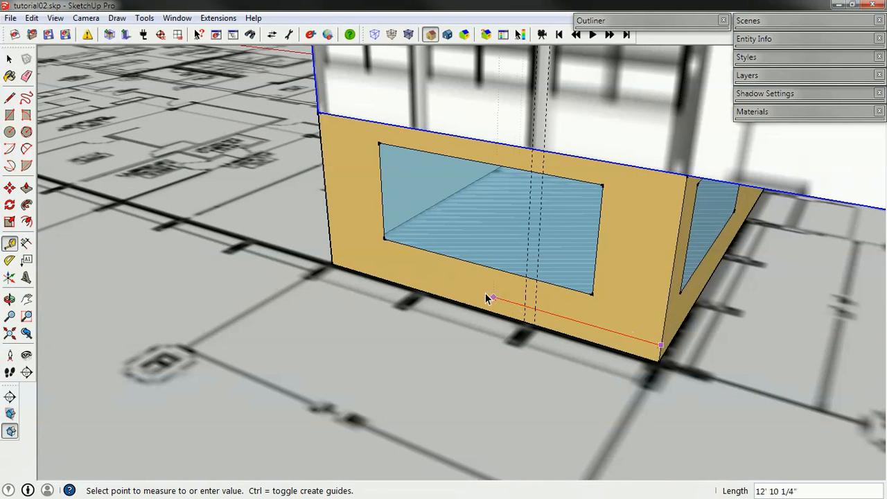
pyautogui.click(429, 295)
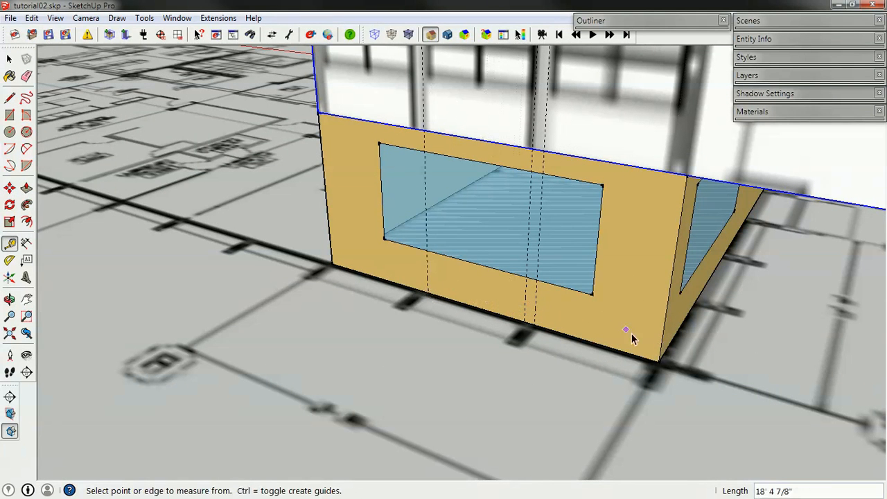
pyautogui.click(662, 344)
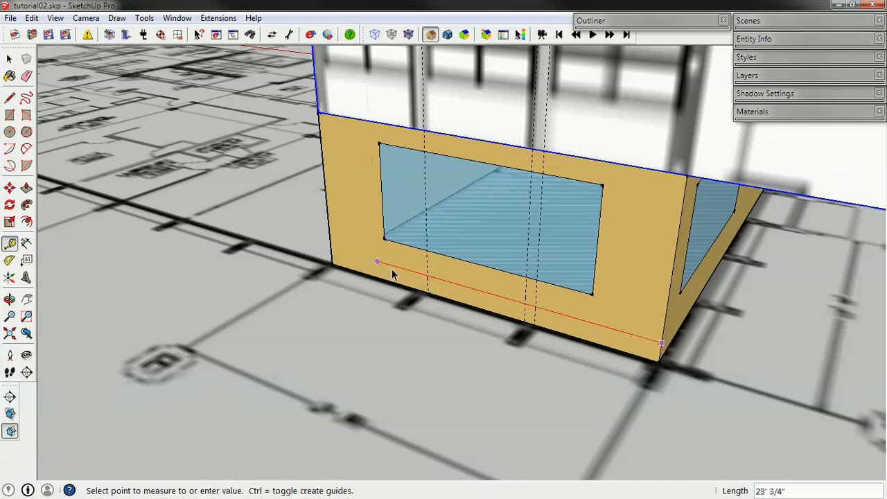
pyautogui.click(413, 281)
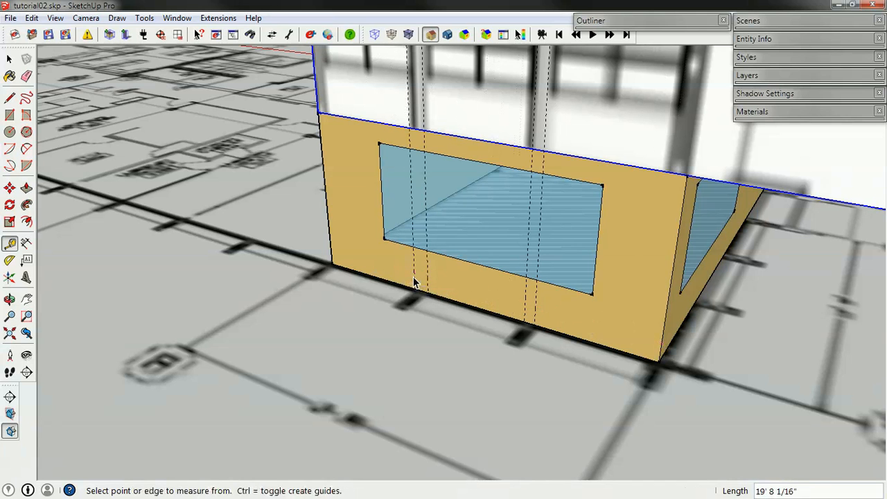
pyautogui.press('space')
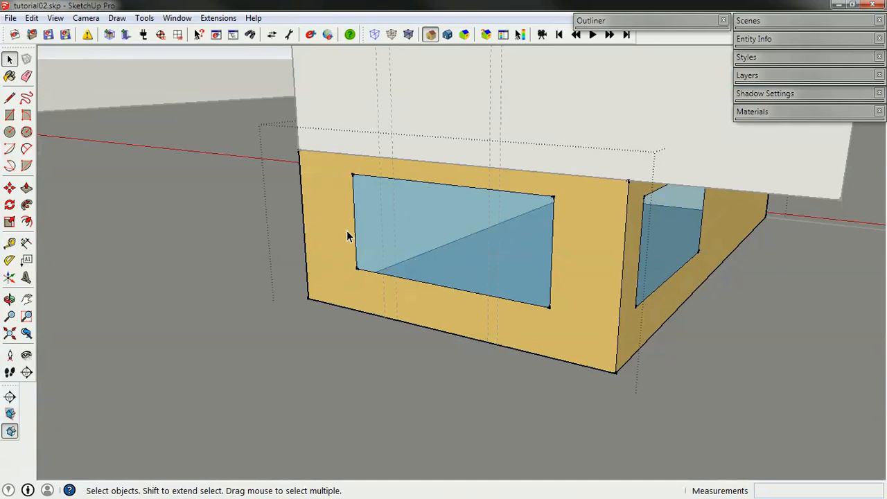
# Open the box group and move the end wall window's far vertical edge about 4' 1" inward to the middle bay's guide.
pyautogui.doubleClick(352, 237)
pyautogui.click(354, 239)
pyautogui.press('m')
pyautogui.click(357, 269)
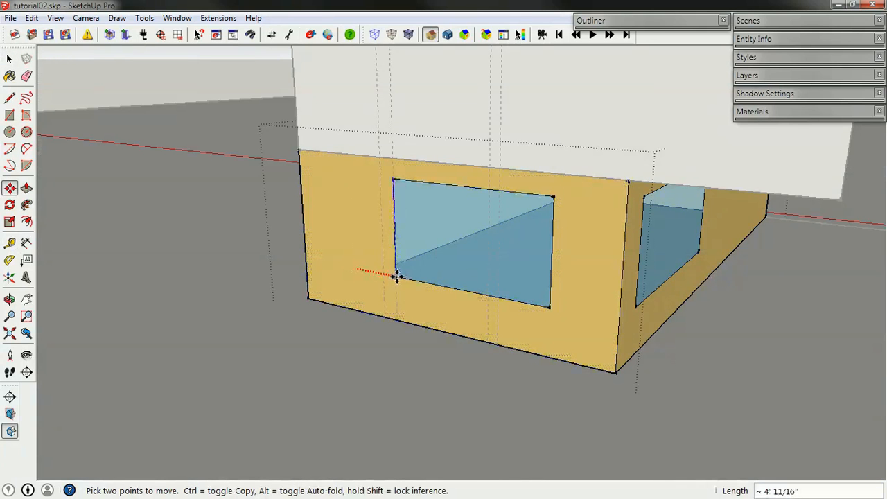
pyautogui.click(396, 276)
# Move the window's other vertical edge inward to the guide bounding the middle bay, and close the group.
pyautogui.press('space')
pyautogui.click(551, 297)
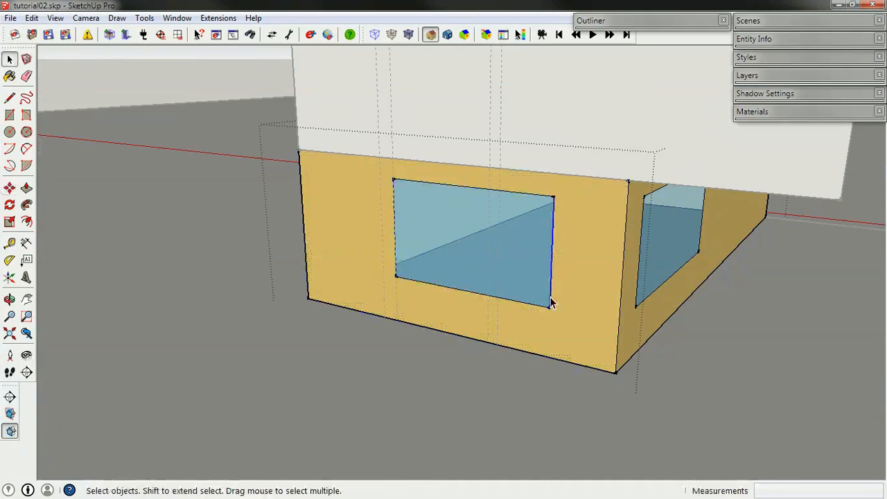
pyautogui.press('m')
pyautogui.click(551, 308)
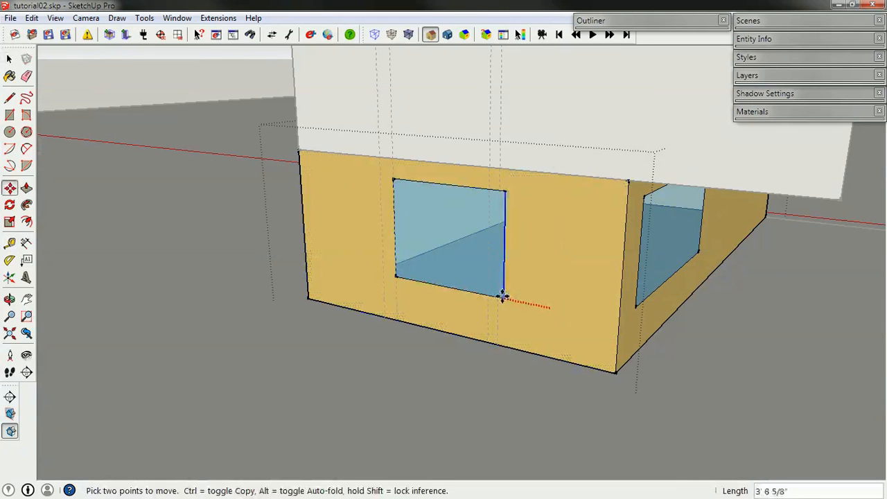
pyautogui.click(487, 293)
pyautogui.press('space')
pyautogui.click(563, 332)
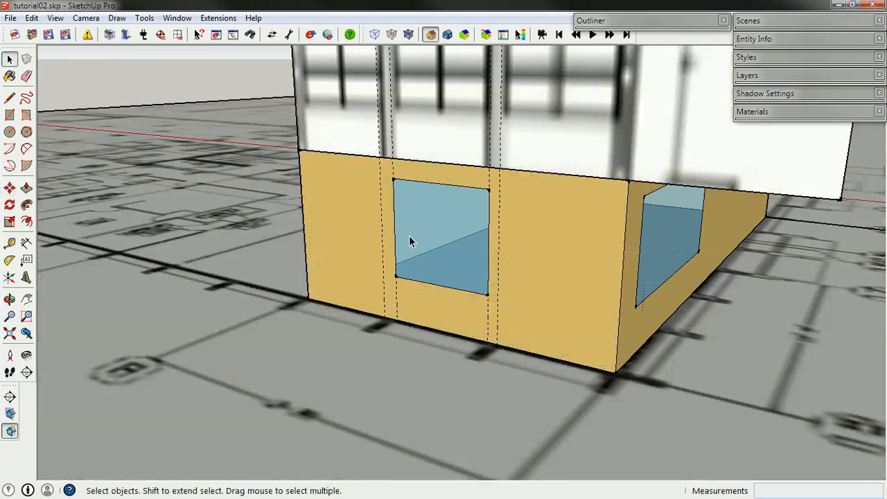
# Reopen the box group and copy the middle window with its edges about 9' 3" into the bay nearest the corner, aligning it to the guide.
pyautogui.click(437, 244)
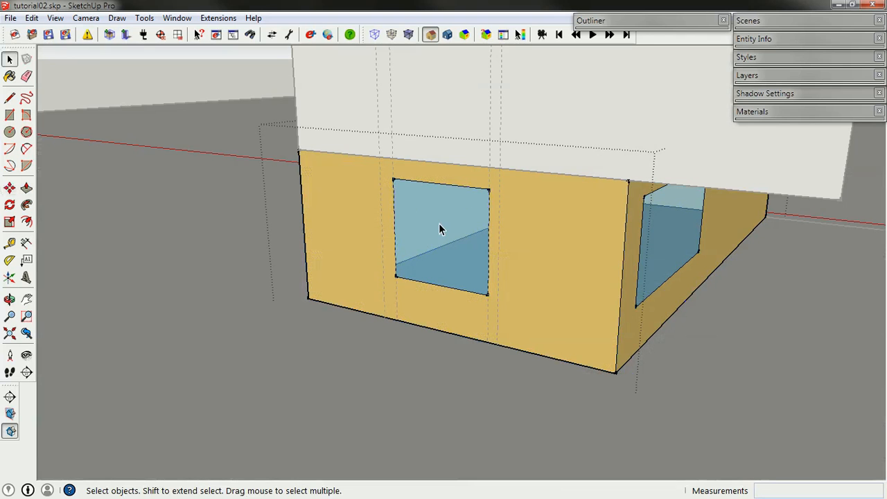
pyautogui.click(438, 220)
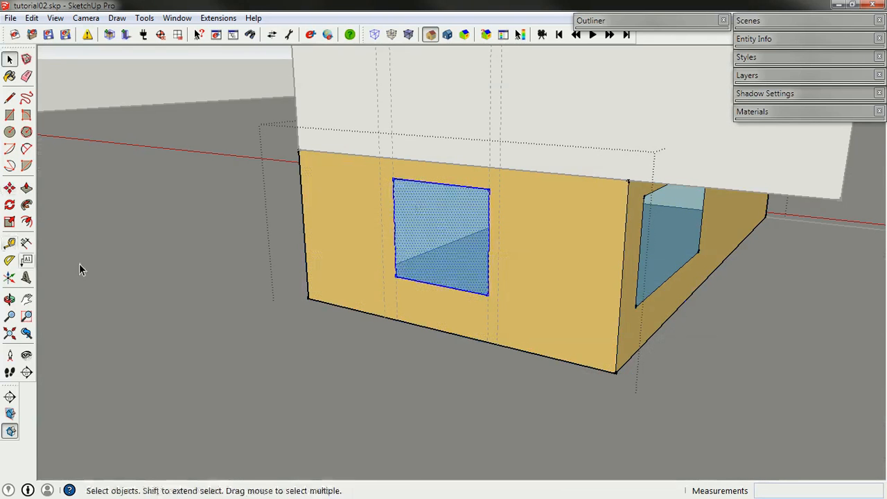
pyautogui.press('m')
pyautogui.click(395, 182)
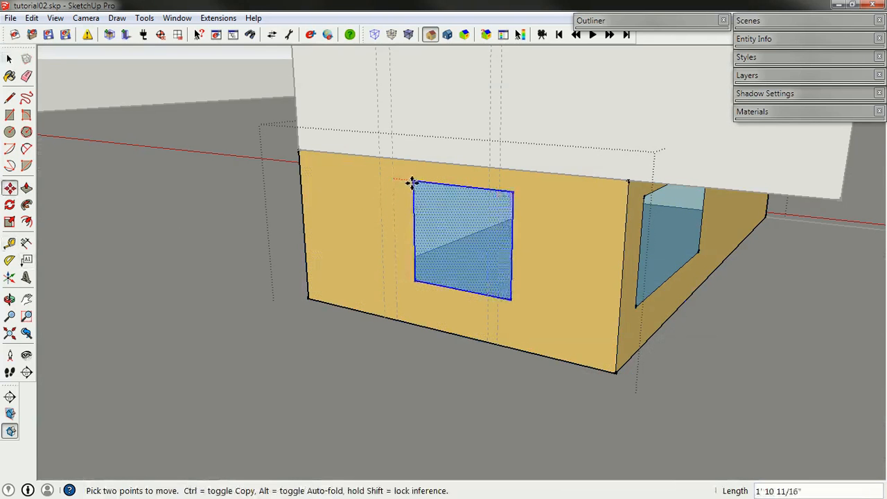
pyautogui.press('ctrl')
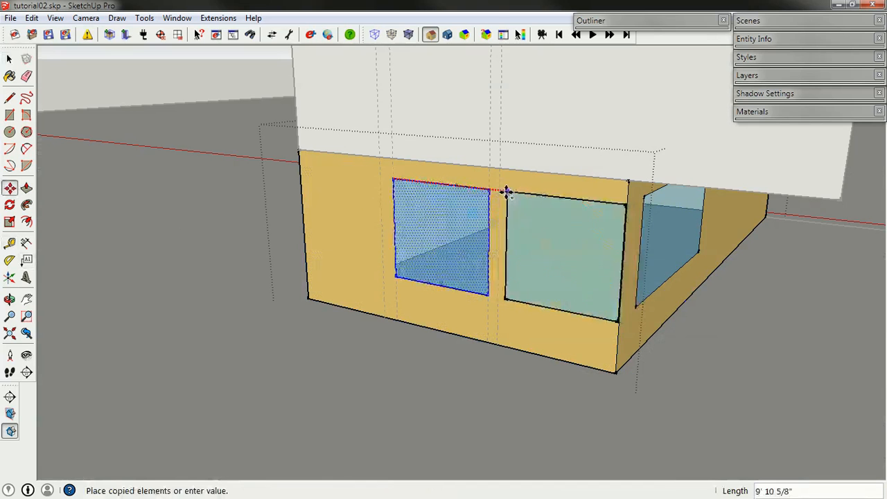
pyautogui.click(500, 190)
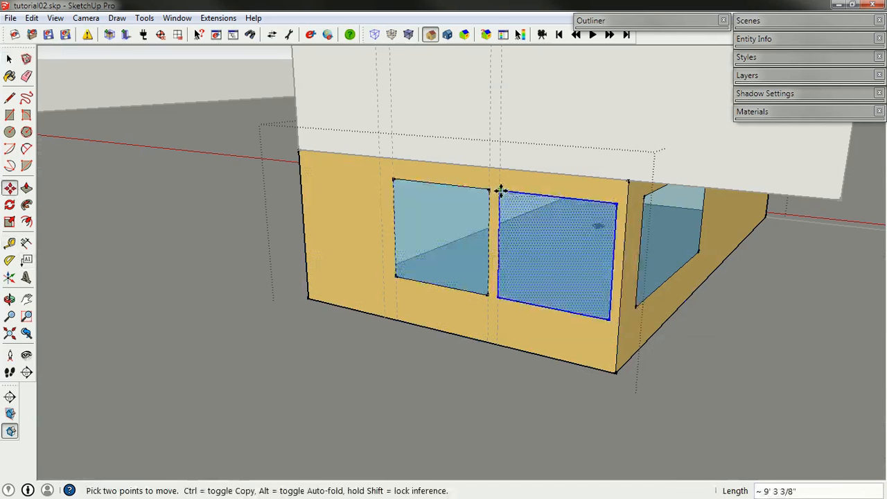
pyautogui.click(499, 192)
pyautogui.press('ctrl')
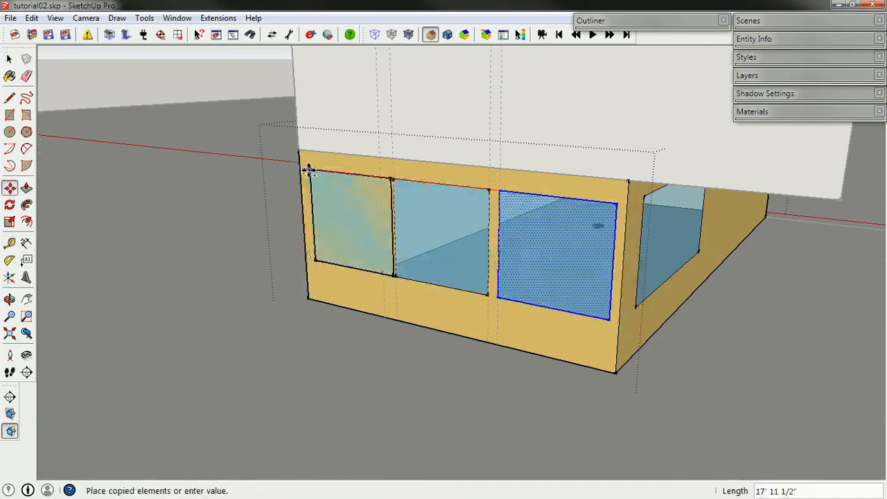
pyautogui.press('space')
# Copy the window about 19' along the wall into the far bay, aligning its inner upper corner with that bay's guide.
pyautogui.press('m')
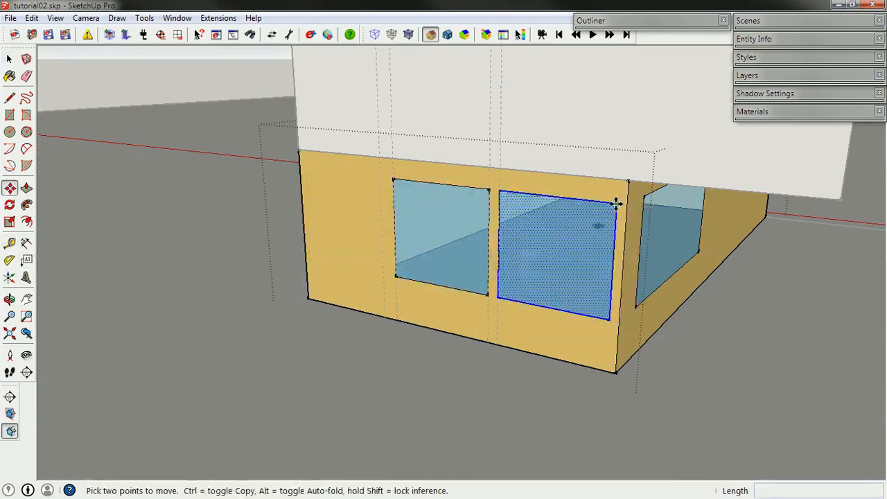
pyautogui.click(617, 204)
pyautogui.press('ctrl')
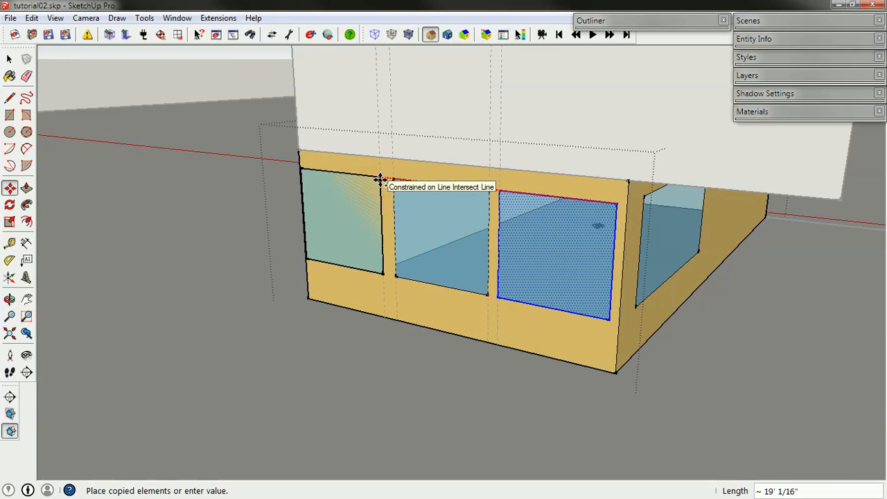
pyautogui.click(379, 178)
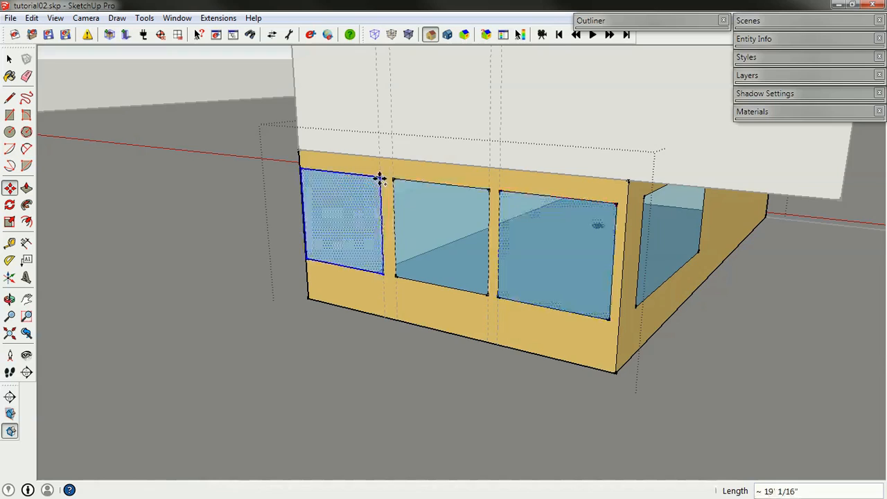
# Shift the far bay's window about 4" along the red axis away from the wall's end edge, and close the group.
pyautogui.scroll(5, 279, 202)
pyautogui.moveTo(311, 213); pyautogui.dragTo(540, 233, button='middle')
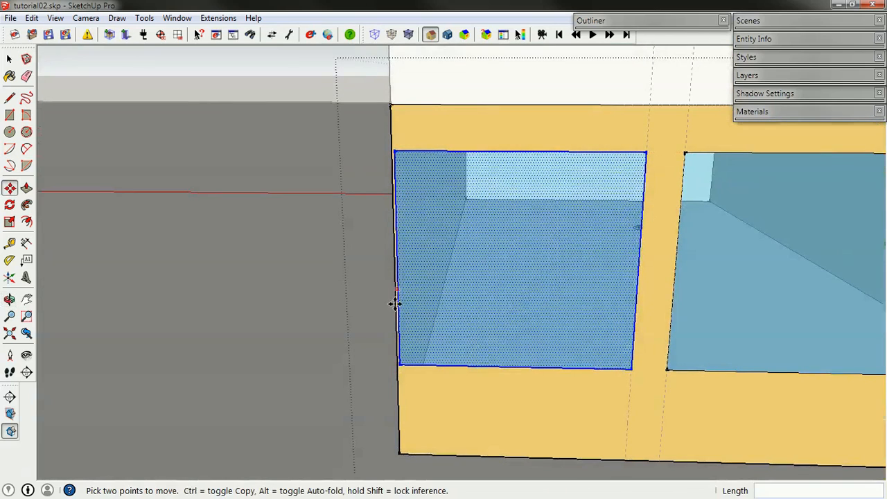
pyautogui.moveTo(477, 363); pyautogui.dragTo(562, 312, button='middle')
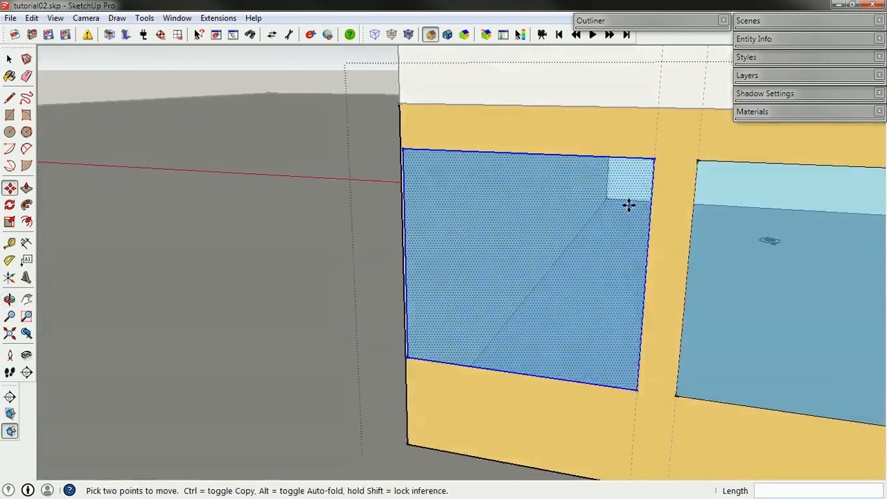
pyautogui.click(651, 159)
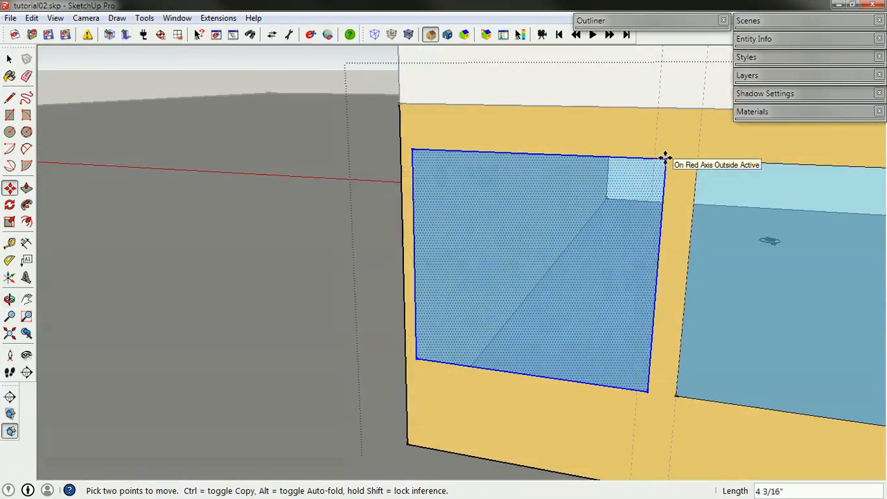
pyautogui.click(666, 159)
pyautogui.press('space')
pyautogui.scroll(-5, 393, 237)
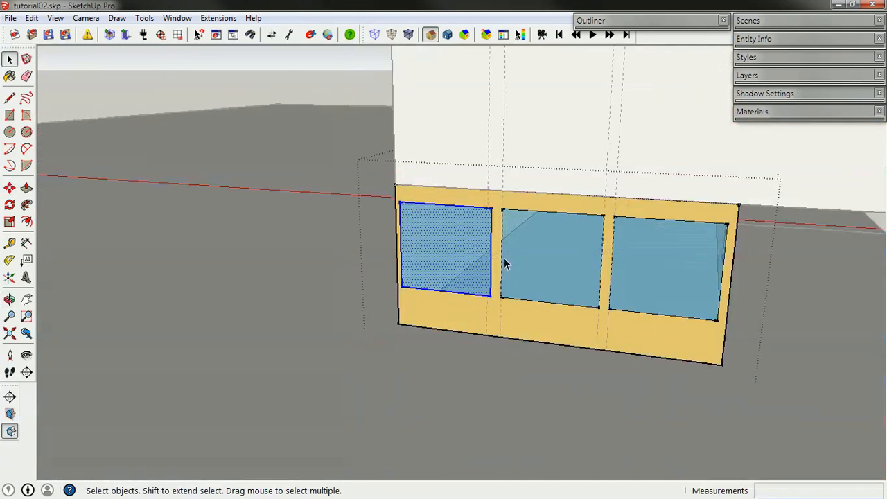
pyautogui.moveTo(504, 258); pyautogui.dragTo(455, 298, button='middle')
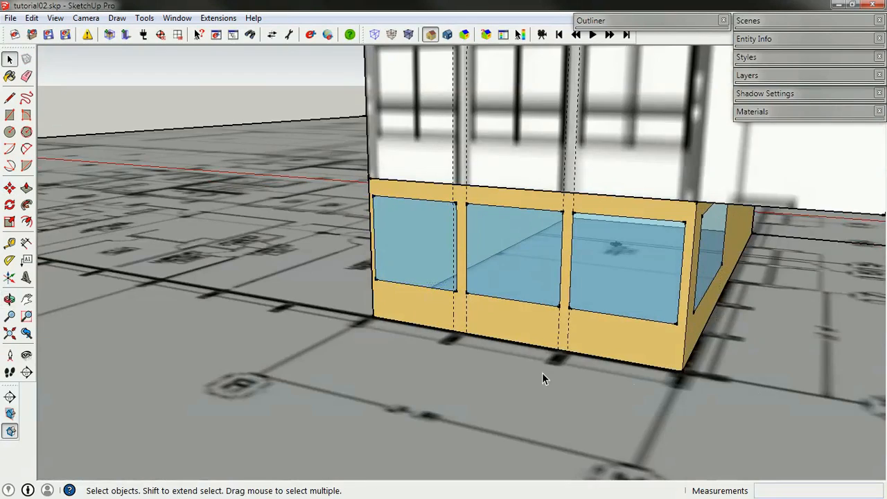
# Place two vertical guides on the long side wall about 9' 3" and 10' 3 1/2" from its corner, flanking the first column mark.
pyautogui.scroll(-3, 481, 343)
pyautogui.moveTo(481, 342); pyautogui.dragTo(532, 346, button='middle')
pyautogui.moveTo(652, 326); pyautogui.dragTo(580, 350, button='middle')
pyautogui.moveTo(789, 331); pyautogui.dragTo(403, 353, button='middle')
pyautogui.scroll(3, 366, 340)
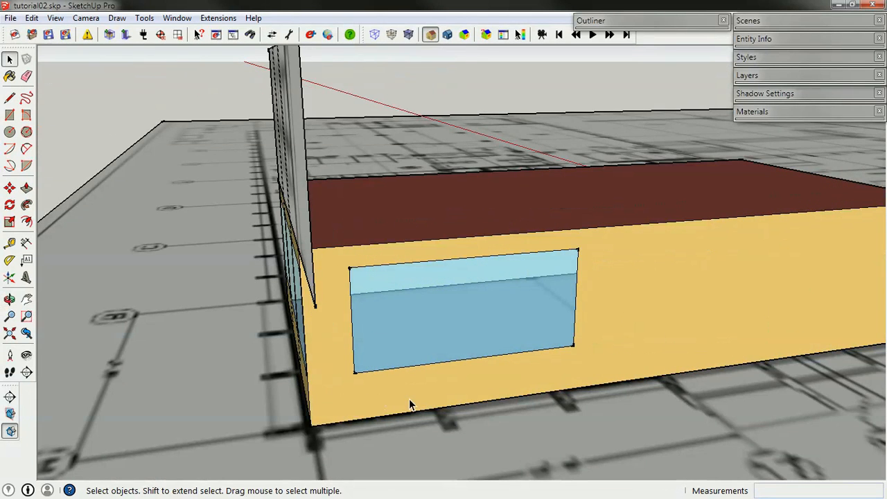
pyautogui.press('t')
pyautogui.click(309, 410)
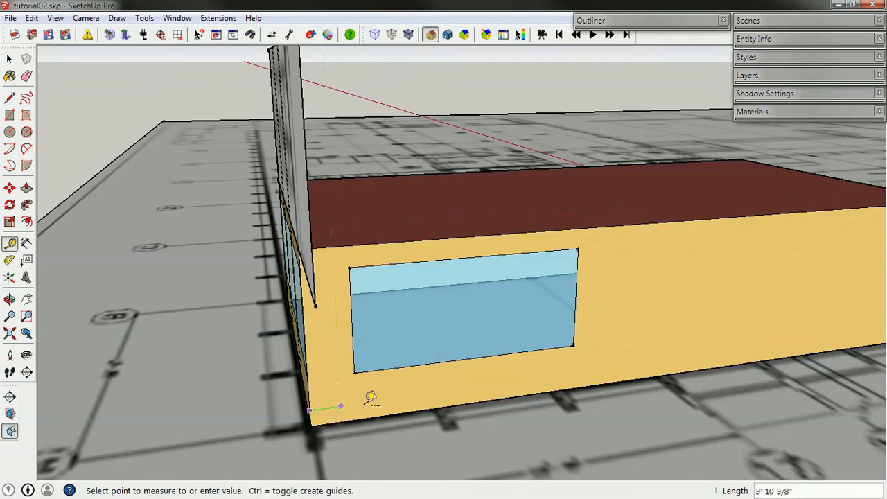
pyautogui.click(435, 403)
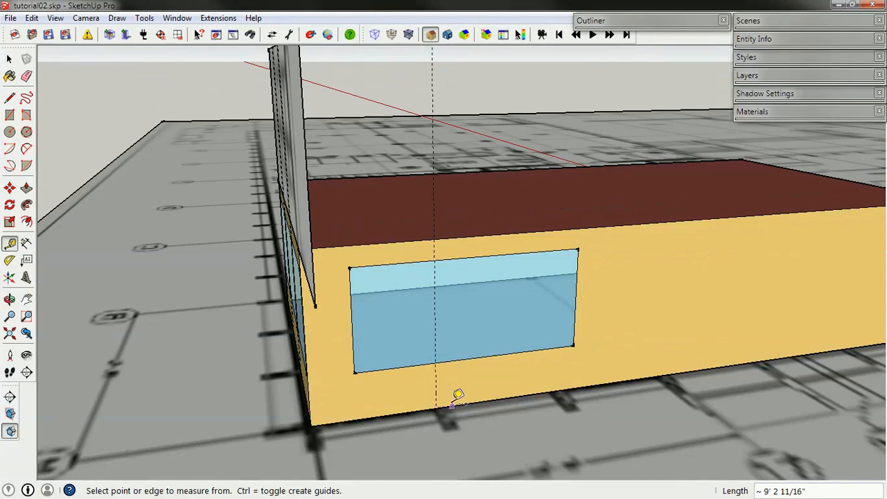
pyautogui.click(310, 409)
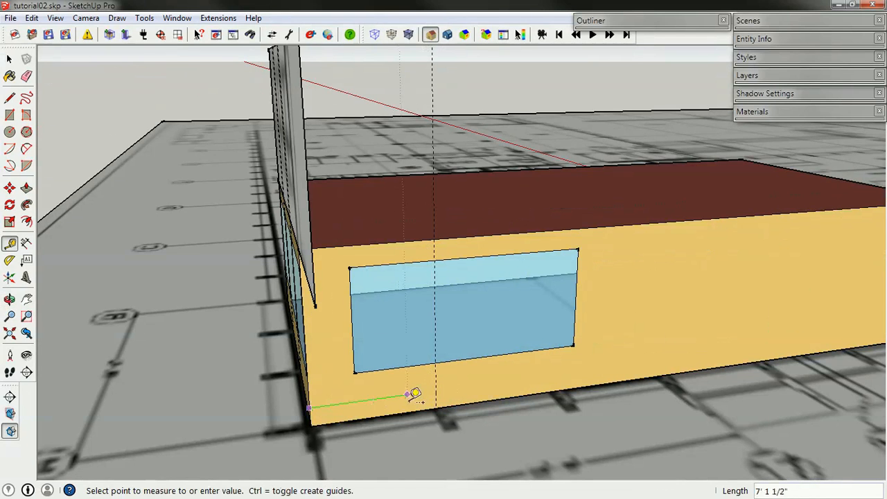
pyautogui.click(454, 393)
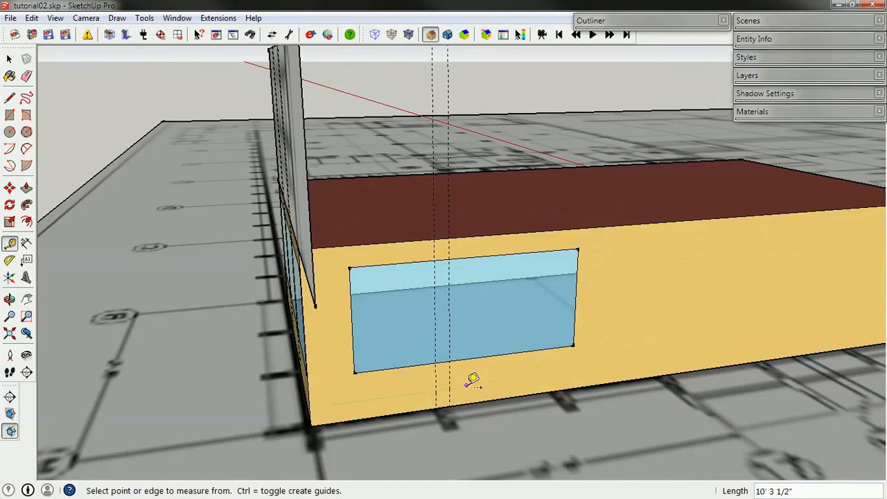
# Place a third vertical guide on the side wall, offset from the same corner edge to the near side of the next column mark.
pyautogui.click(323, 394)
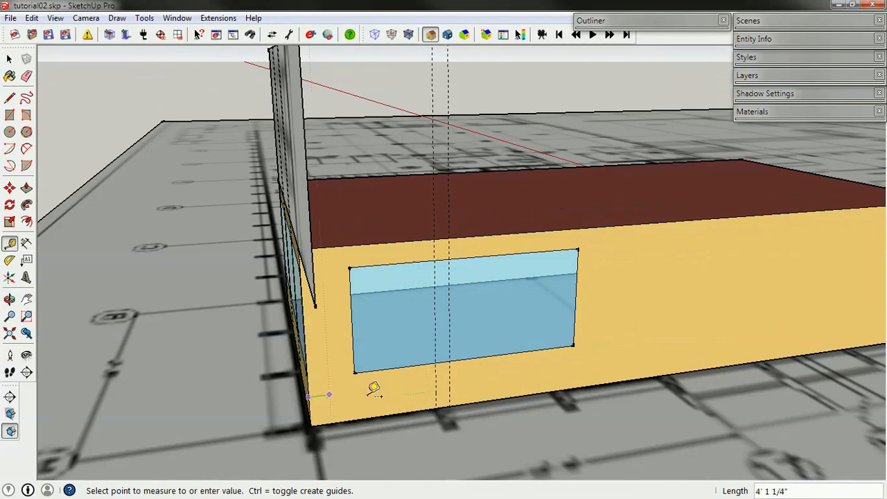
pyautogui.click(555, 375)
pyautogui.press('space')
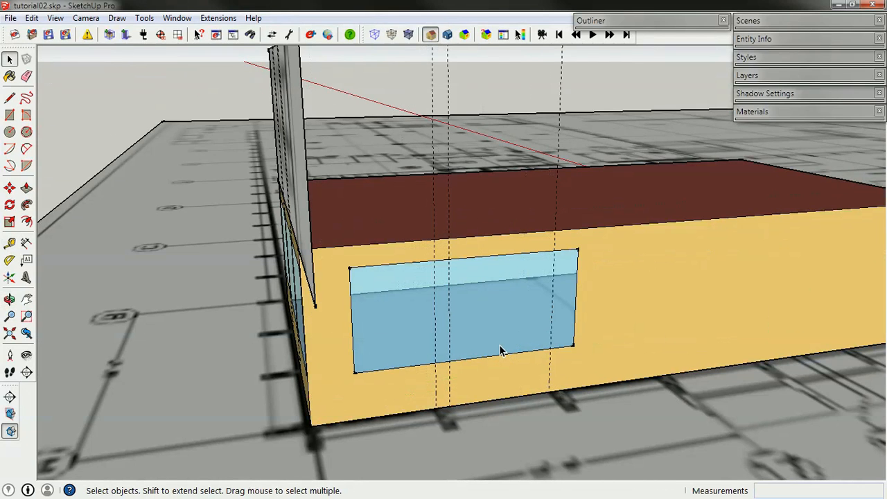
# Place a fourth vertical guide on the side wall, offset from the corner edge to the far side of the second column mark.
pyautogui.press('t')
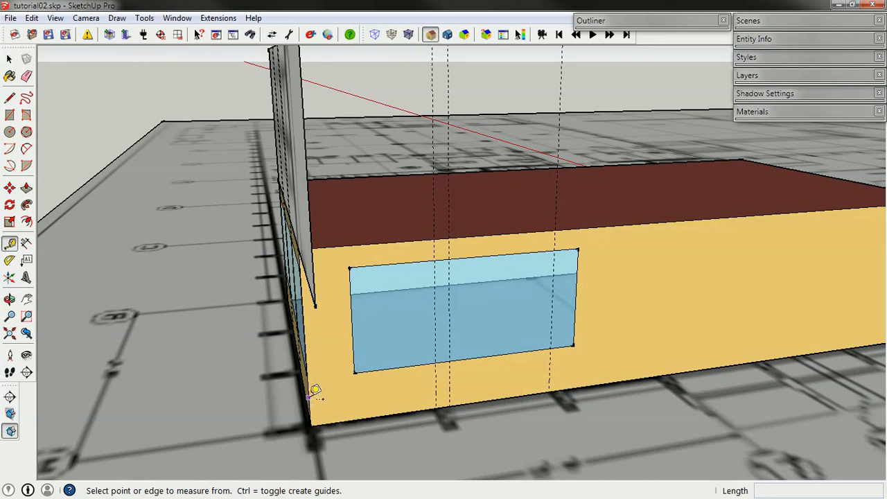
pyautogui.click(308, 398)
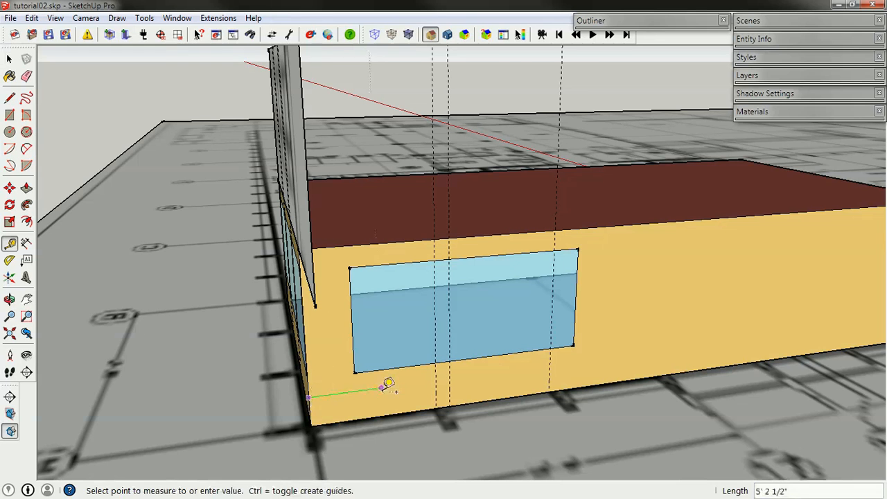
pyautogui.click(565, 371)
pyautogui.press('space')
# Open the zone group and move the side window's edge nearest the corner onto the guide at the first column's far side.
pyautogui.doubleClick(477, 351)
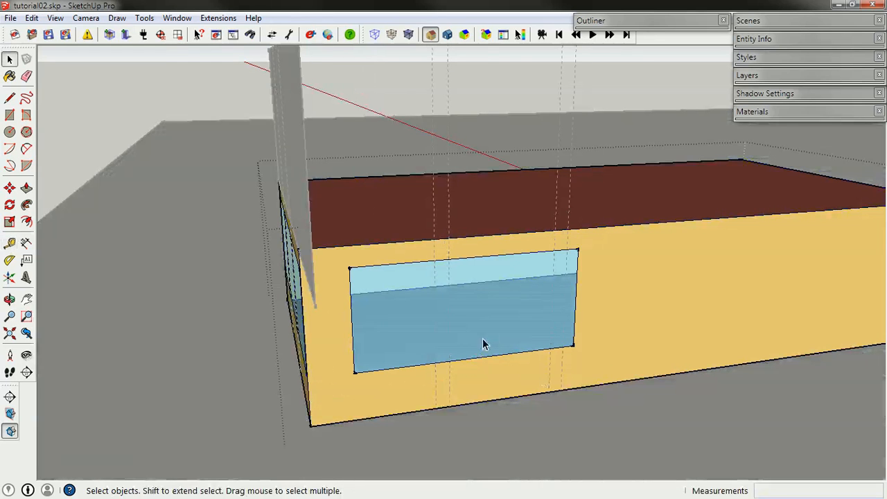
pyautogui.click(353, 346)
pyautogui.press('m')
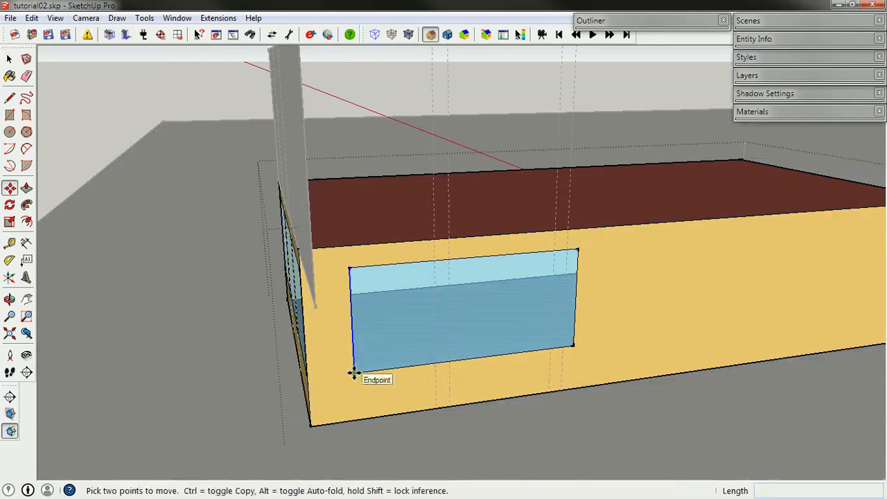
pyautogui.click(355, 372)
pyautogui.click(450, 360)
pyautogui.press('space')
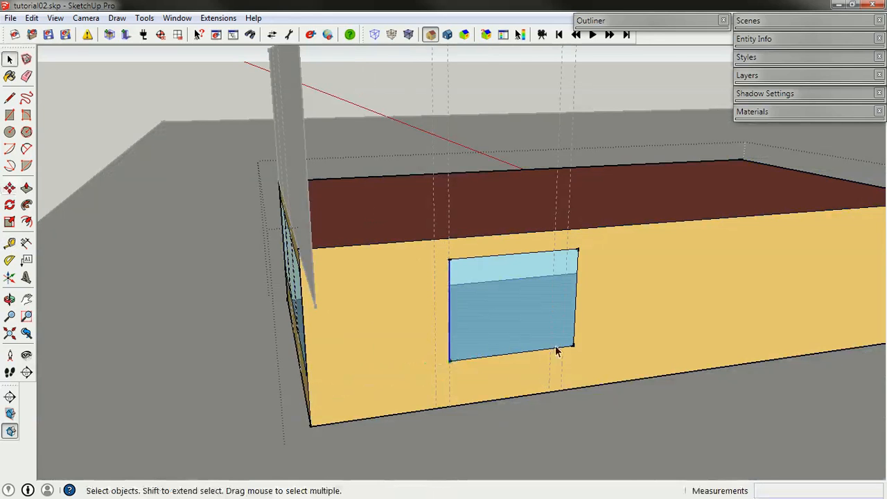
# Move the side window's far vertical edge back to the guide at the second column's near side, and close the group.
pyautogui.click(575, 338)
pyautogui.press('m')
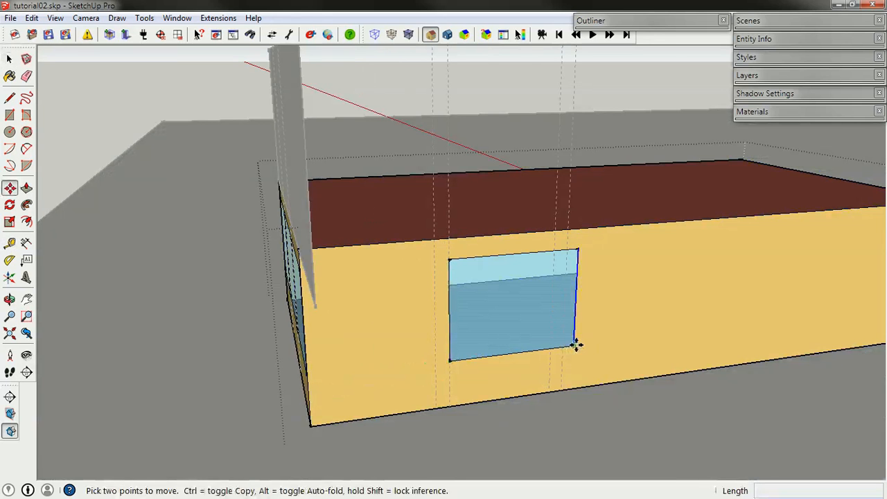
pyautogui.click(574, 345)
pyautogui.press('ctrl')
pyautogui.press('ctrl')
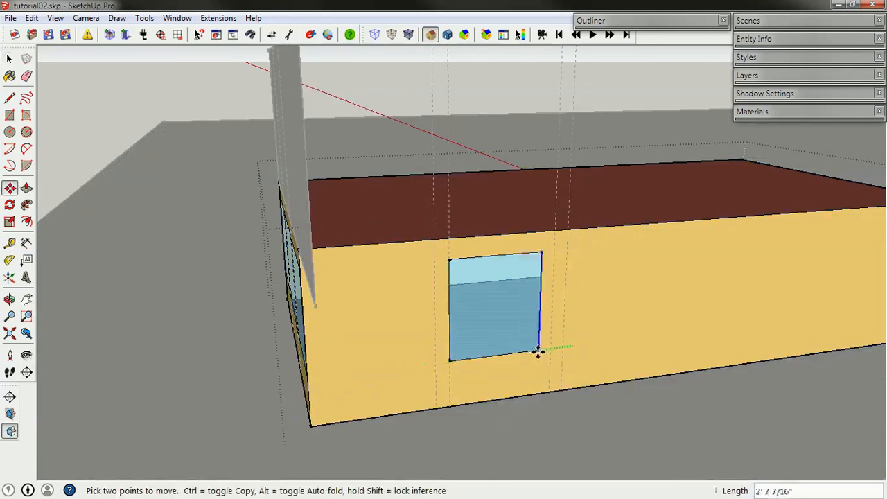
pyautogui.click(552, 347)
pyautogui.press('space')
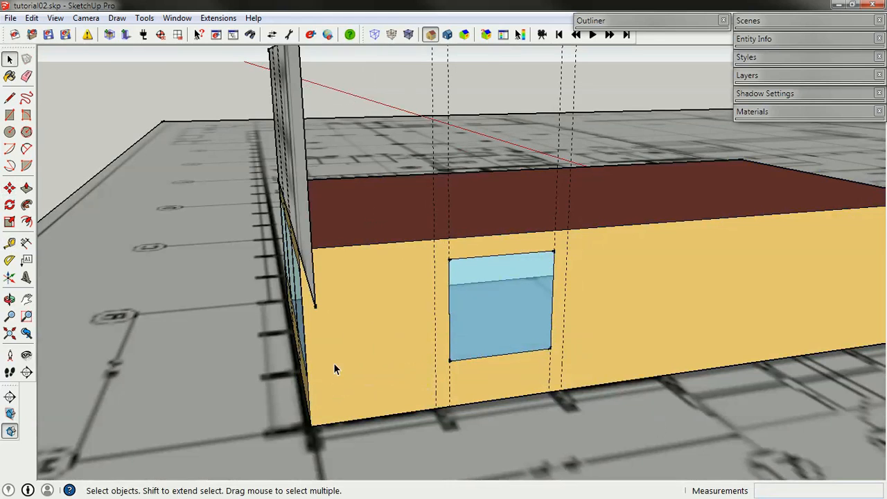
# Try to array four window copies along the side wall at a 9' 1 9/16" spacing from the fitted window.
pyautogui.scroll(-2, 334, 363)
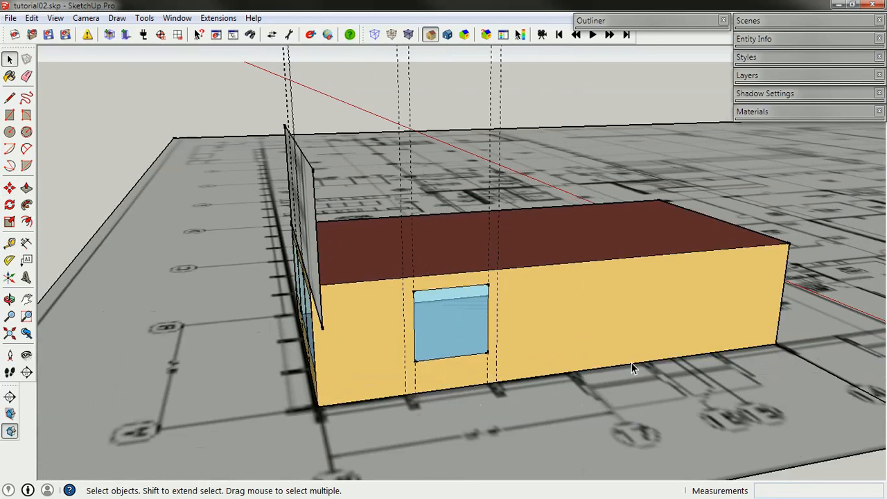
pyautogui.doubleClick(429, 321)
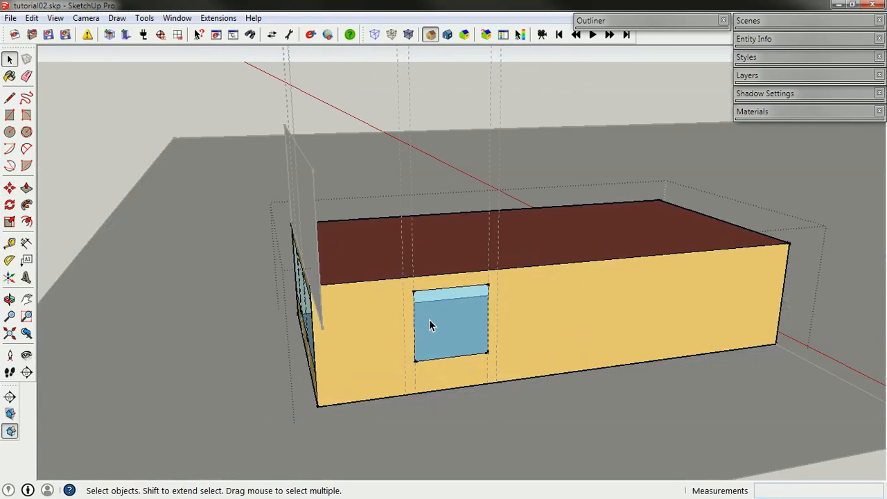
pyautogui.click(437, 323)
pyautogui.doubleClick(437, 323)
pyautogui.press('m')
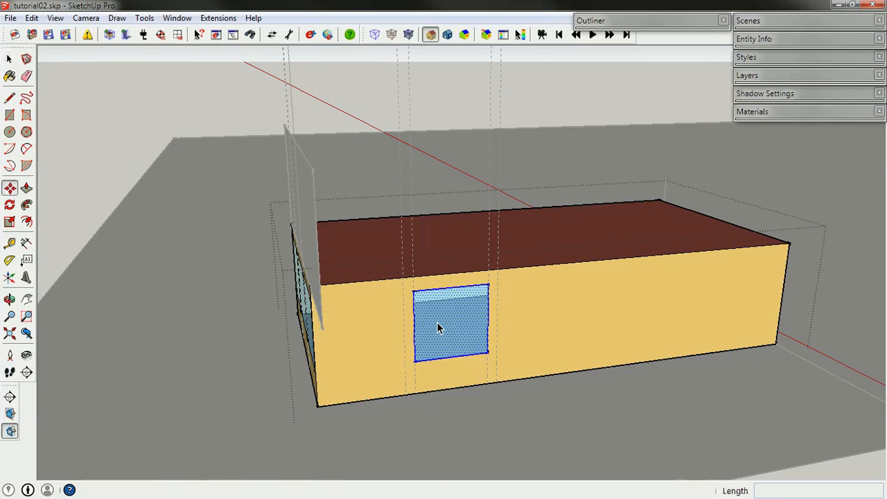
pyautogui.press('ctrl')
pyautogui.click(414, 290)
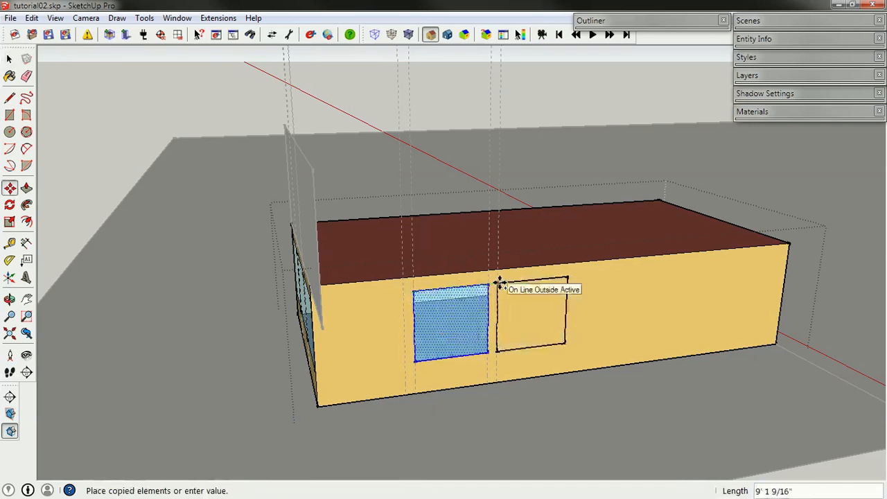
pyautogui.click(499, 282)
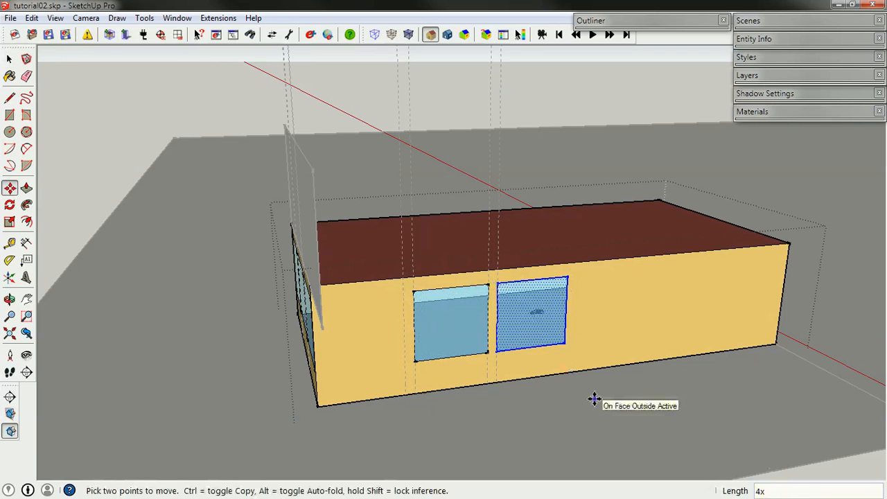
# Abandon another copy of the duplicated window and delete that duplicate from the side wall.
pyautogui.click(499, 281)
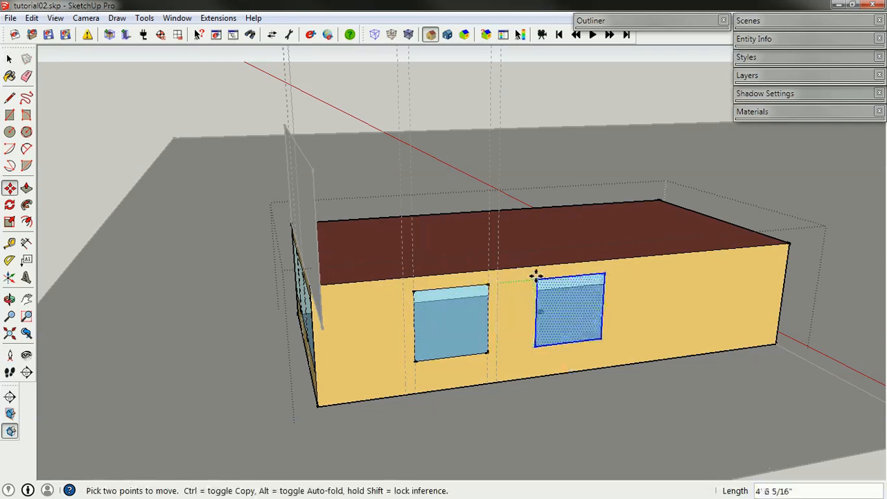
pyautogui.press('ctrl')
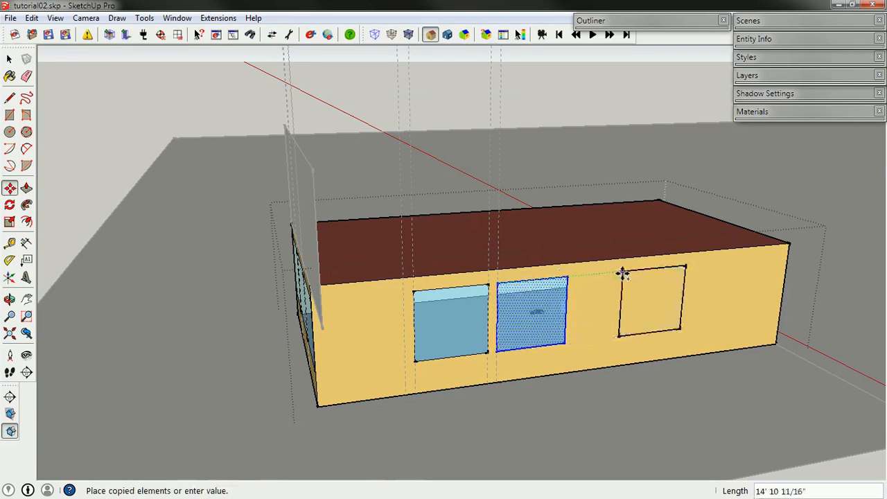
pyautogui.press('space')
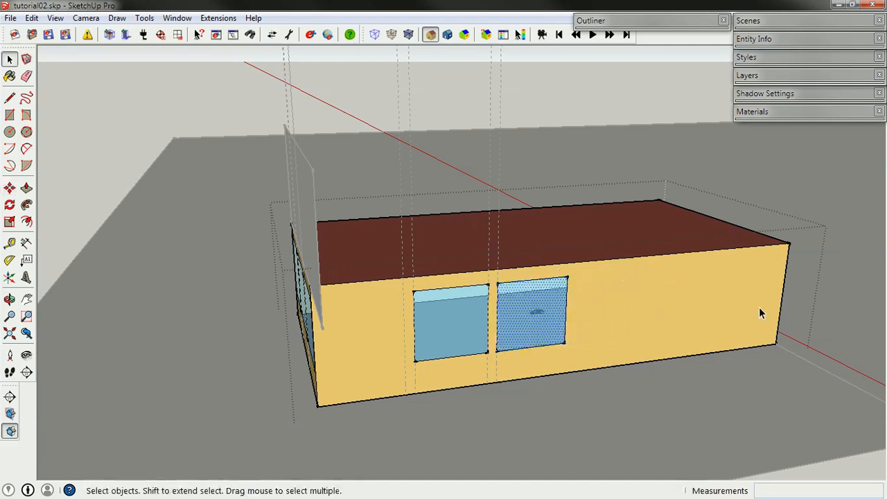
pyautogui.press('Delete')
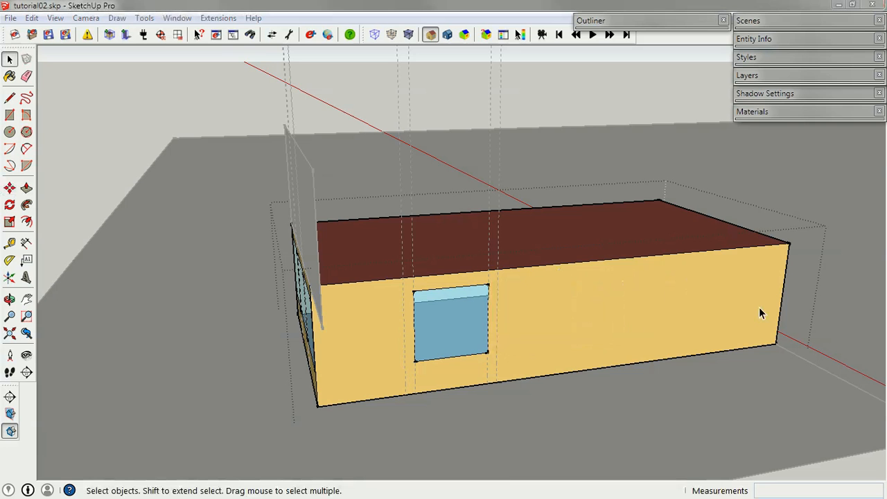
# Copy the fitted window 9' 1 9/16" along the side wall to the next guide and repeat it as a 4x array.
pyautogui.tripleClick(445, 315)
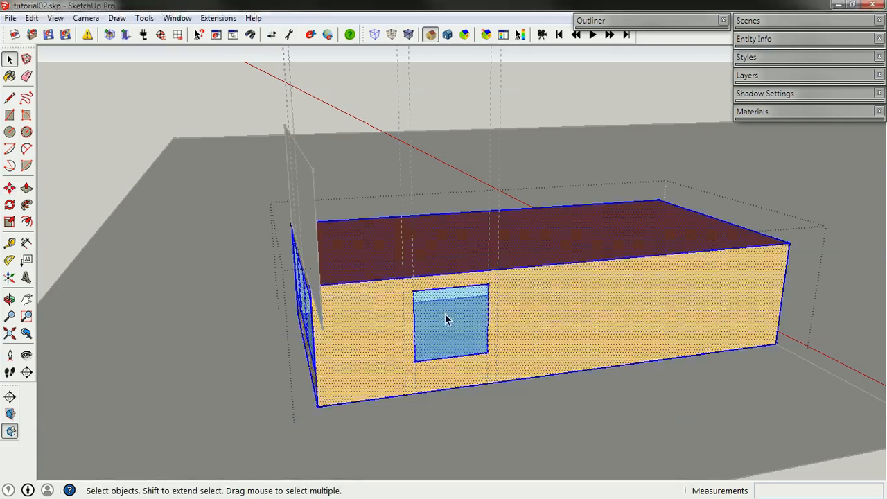
pyautogui.doubleClick(445, 314)
pyautogui.press('m')
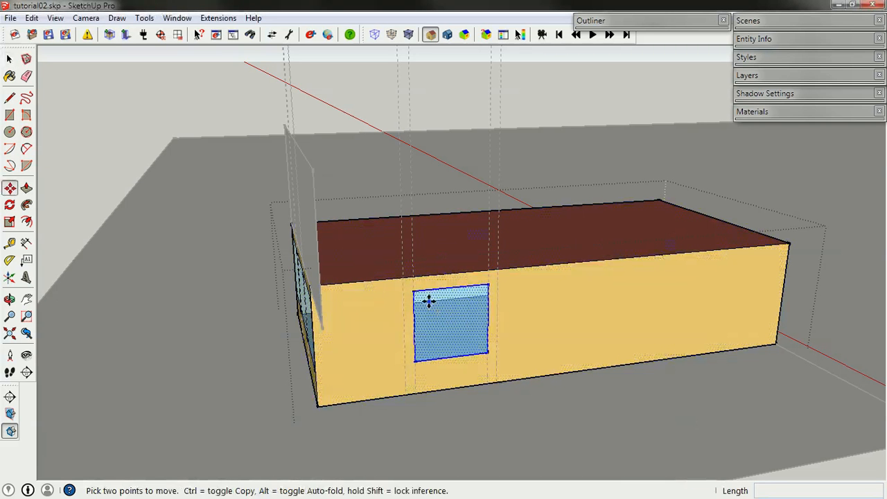
pyautogui.press('ctrl')
pyautogui.click(413, 290)
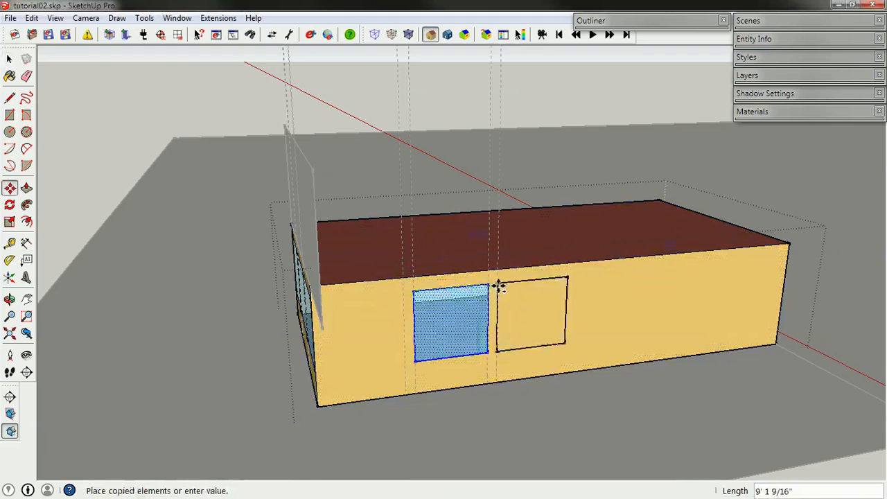
pyautogui.click(498, 284)
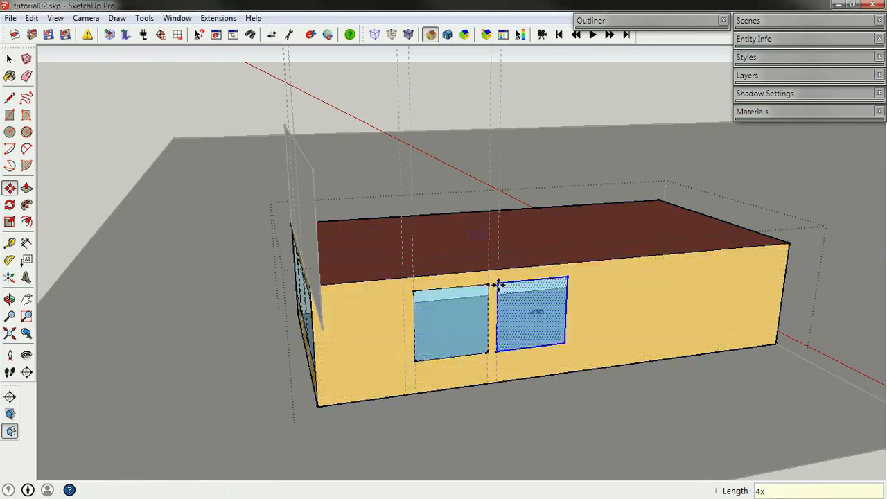
pyautogui.press('Return')
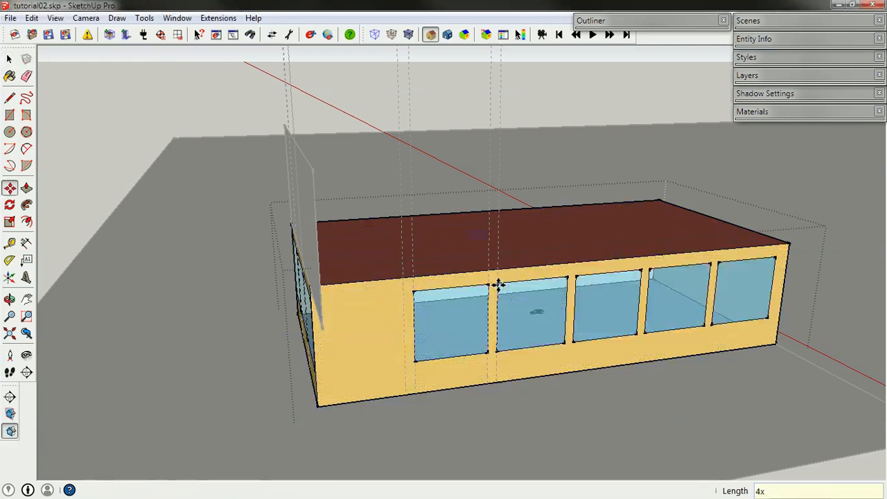
# Copy the first fitted window 9' 1 9/16" toward the building corner to fill the empty corner bay.
pyautogui.press('space')
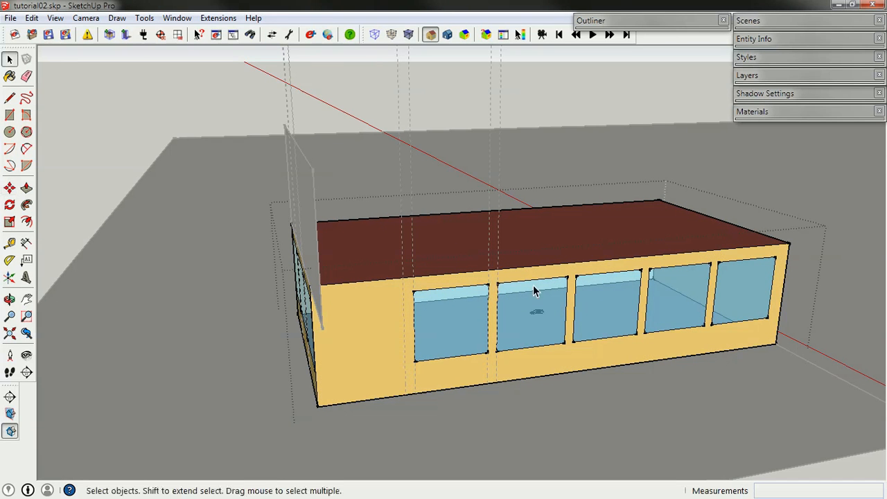
pyautogui.click(438, 326)
pyautogui.press('m')
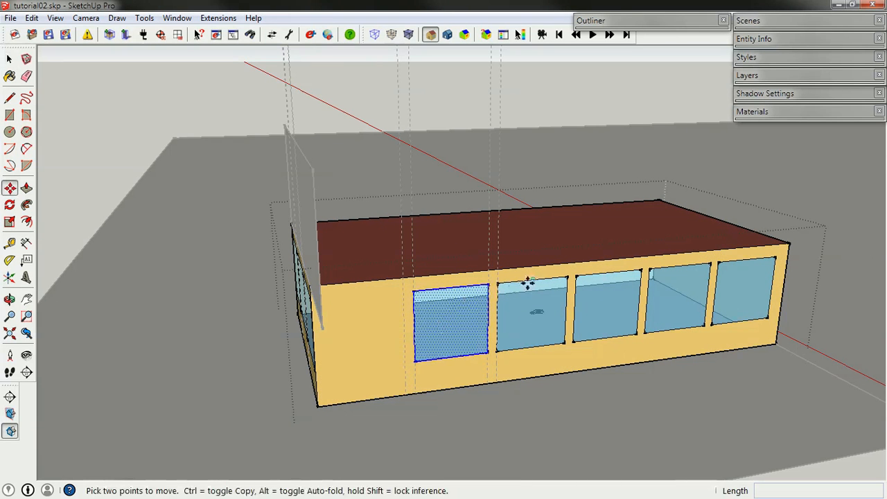
pyautogui.click(569, 277)
pyautogui.press('ctrl')
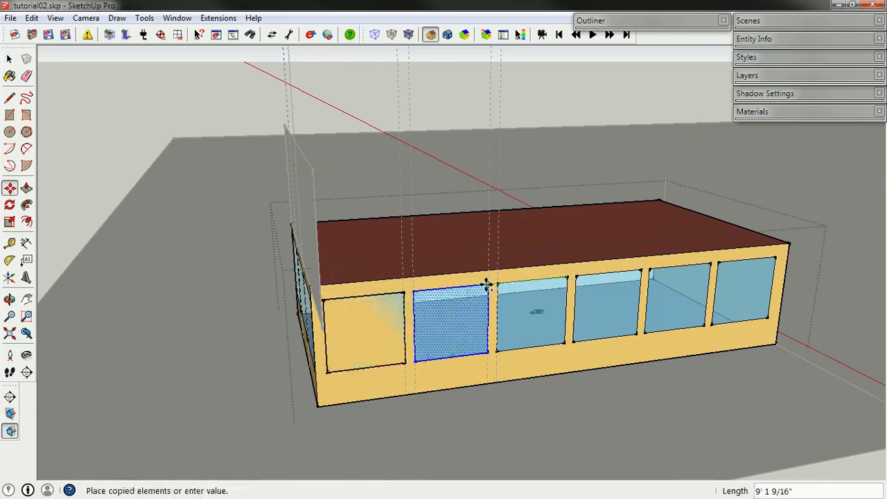
pyautogui.click(485, 285)
pyautogui.press('space')
# Close the zone group and delete all the vertical guides around the building.
pyautogui.moveTo(406, 357); pyautogui.dragTo(521, 337, button='middle')
pyautogui.scroll(-3, 449, 351)
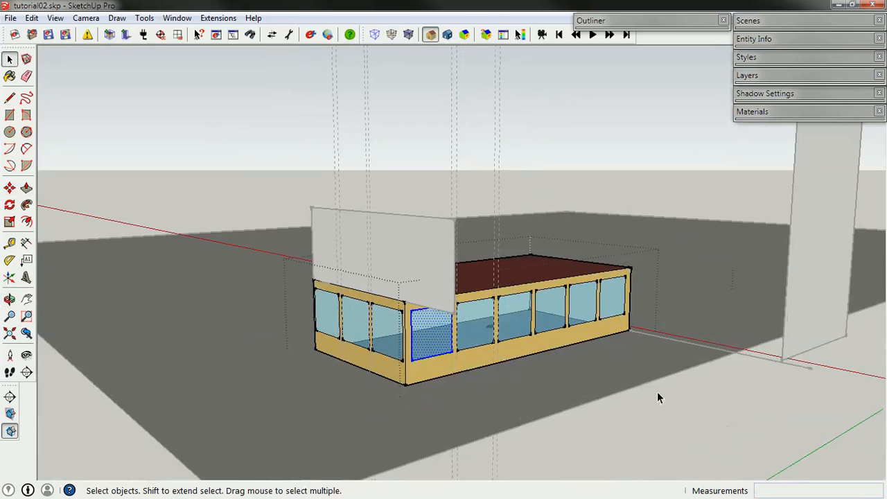
pyautogui.moveTo(491, 394); pyautogui.dragTo(487, 377, button='middle')
pyautogui.moveTo(564, 151); pyautogui.dragTo(344, 102)
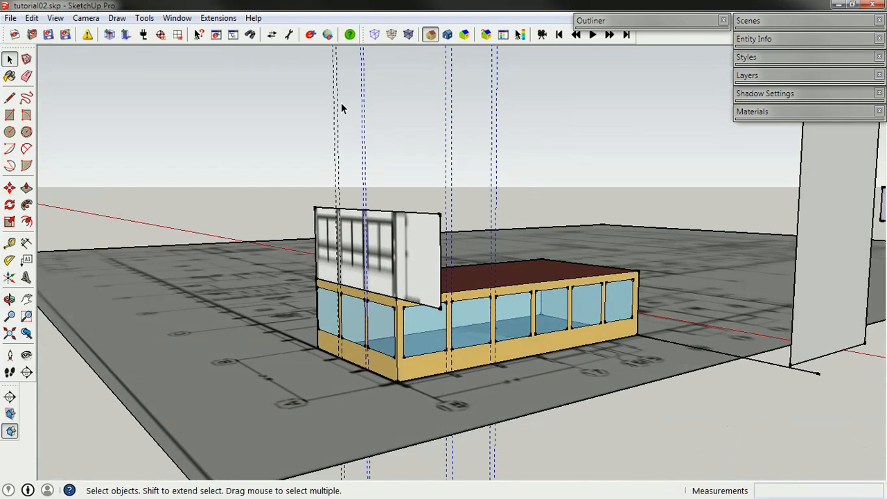
pyautogui.press('Delete')
pyautogui.moveTo(405, 112); pyautogui.dragTo(308, 108)
pyautogui.press('Delete')
pyautogui.moveTo(374, 203); pyautogui.dragTo(485, 291, button='middle')
pyautogui.scroll(3, 484, 310)
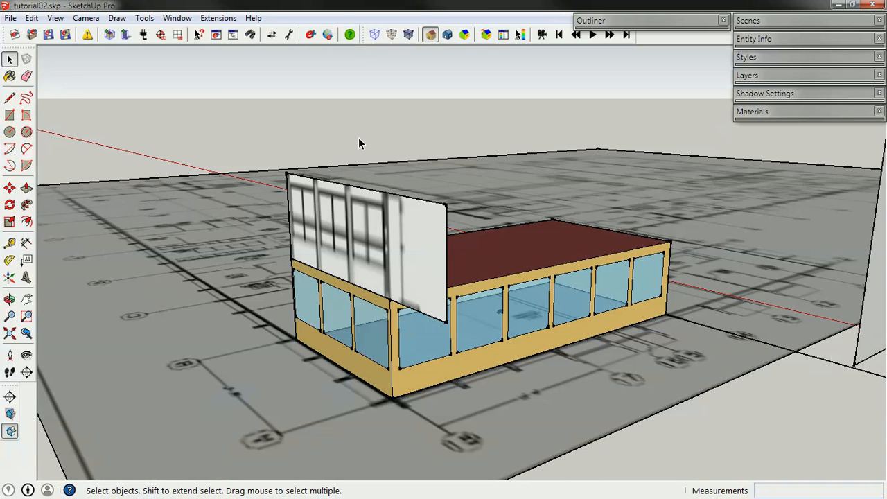
# Save the EnergyPlus input file under the new name 01_Base Geometry.idf in the Demo folder.
pyautogui.click(66, 34)
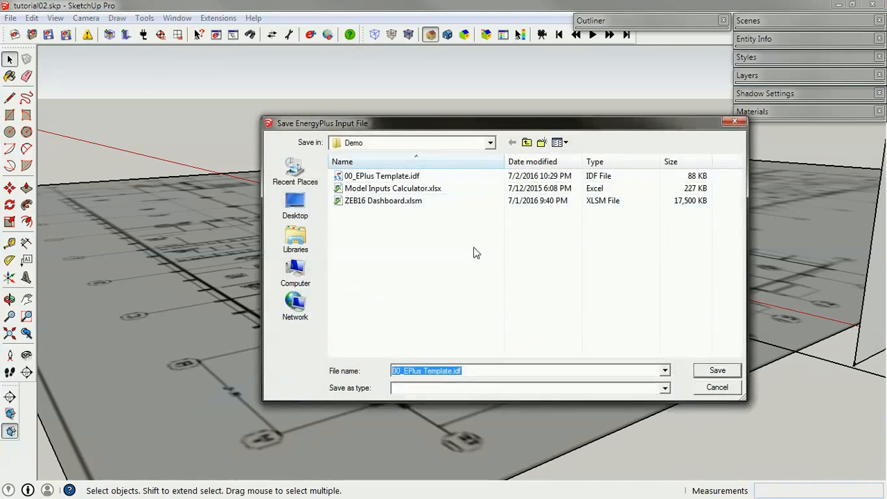
pyautogui.click(397, 370)
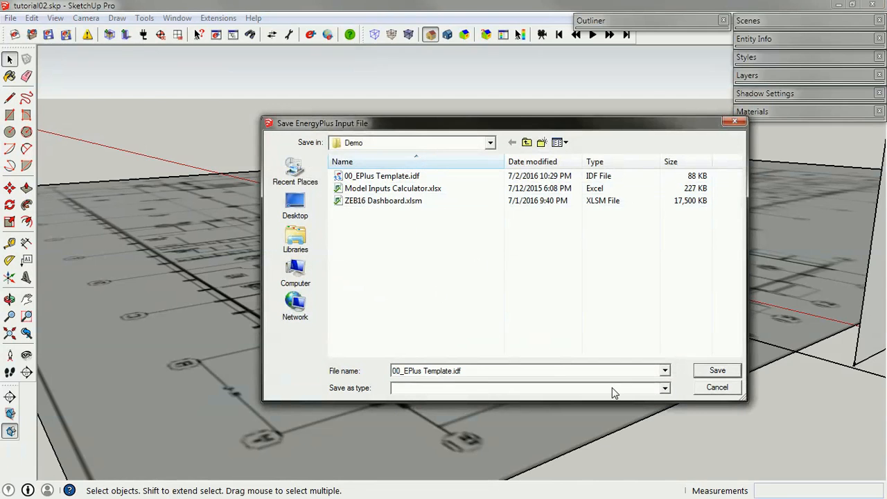
pyautogui.press('Delete')
pyautogui.write('1_Base Geometry')
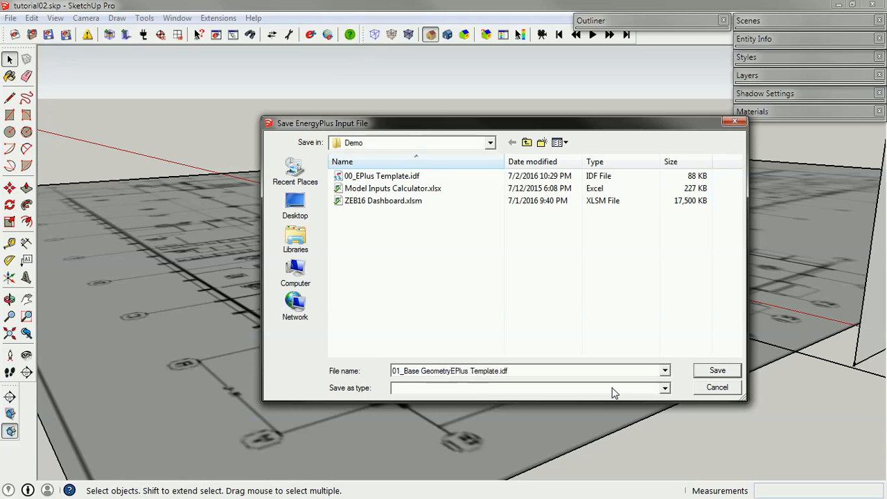
pyautogui.press('Delete')
pyautogui.press('Delete')
pyautogui.press('Delete')
pyautogui.press('Delete')
pyautogui.press('Delete')
pyautogui.press('Delete')
pyautogui.press('Delete')
pyautogui.press('Delete')
pyautogui.press('Delete')
pyautogui.press('Delete')
pyautogui.press('Delete')
pyautogui.press('Delete')
pyautogui.press('Delete')
pyautogui.press('Delete')
pyautogui.click(718, 370)
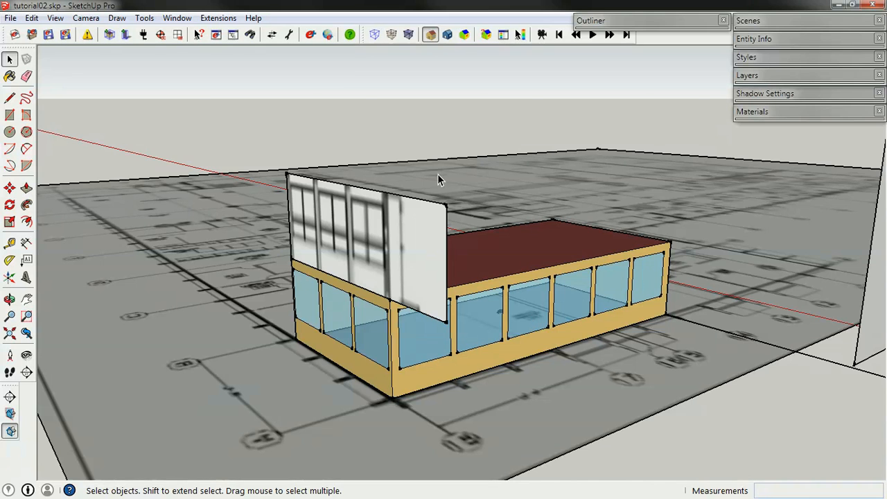
# Clear the zone from the scene and reopen 01_Base Geometry.idf, declining to set default construction names.
pyautogui.moveTo(415, 184)
pyautogui.mouseDown(button='middle')
pyautogui.moveTo(407, 208)
pyautogui.moveTo(406, 178)
pyautogui.moveTo(410, 193)
pyautogui.mouseUp(button='middle')
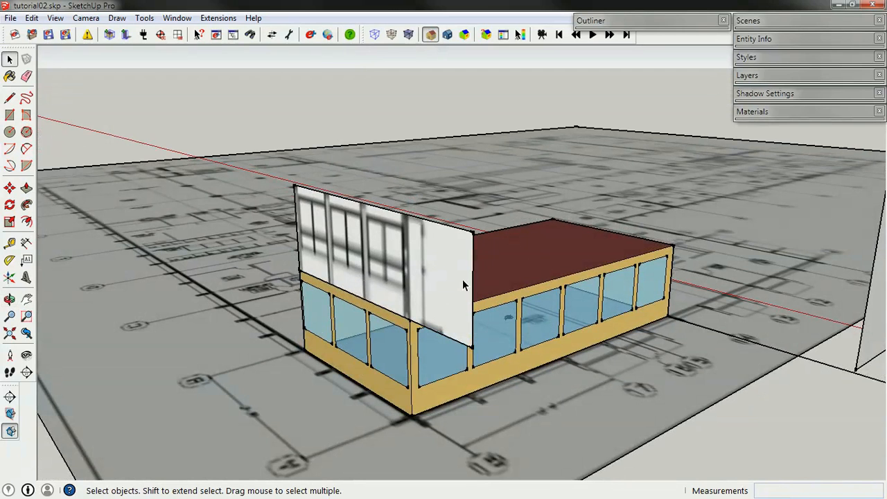
pyautogui.moveTo(387, 247); pyautogui.dragTo(418, 292, button='middle')
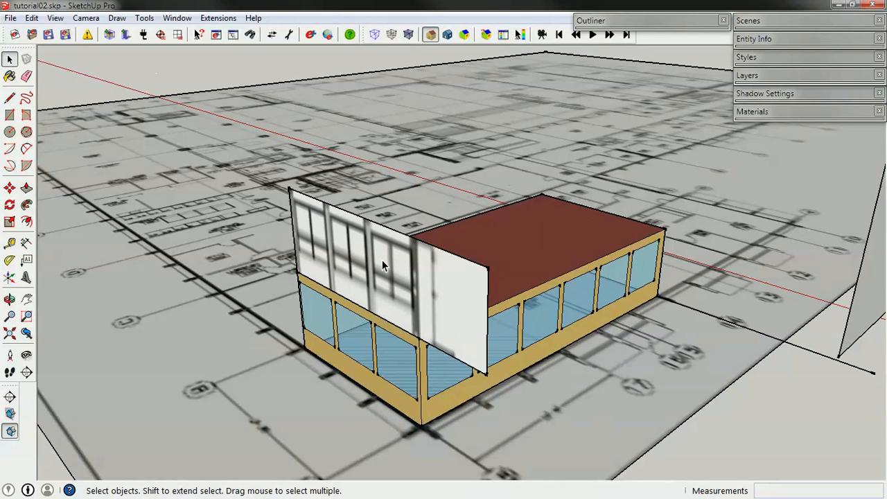
pyautogui.click(516, 30)
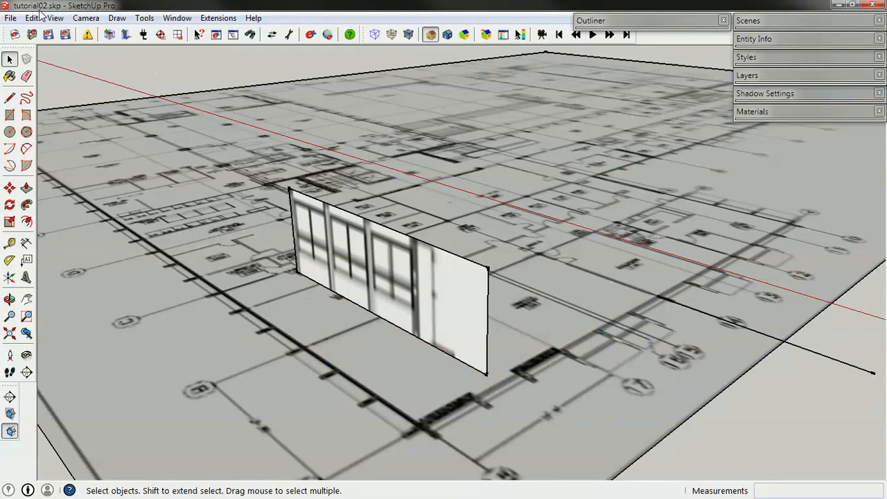
pyautogui.click(32, 34)
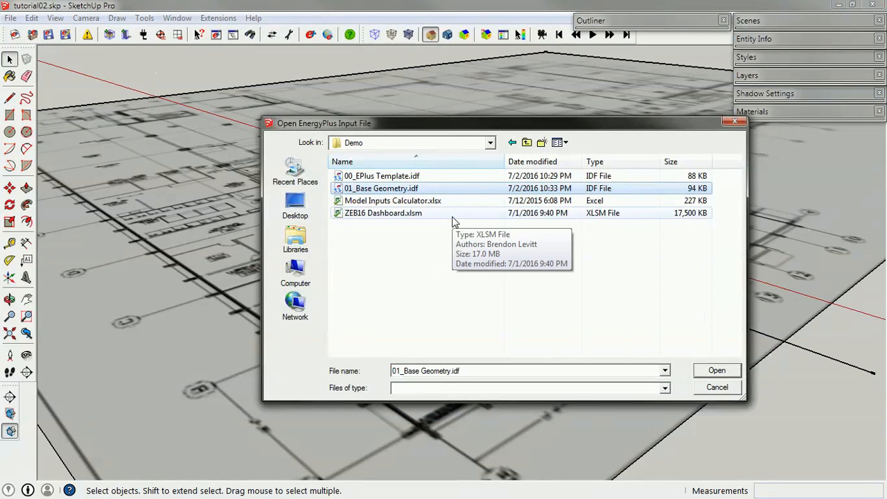
pyautogui.click(716, 371)
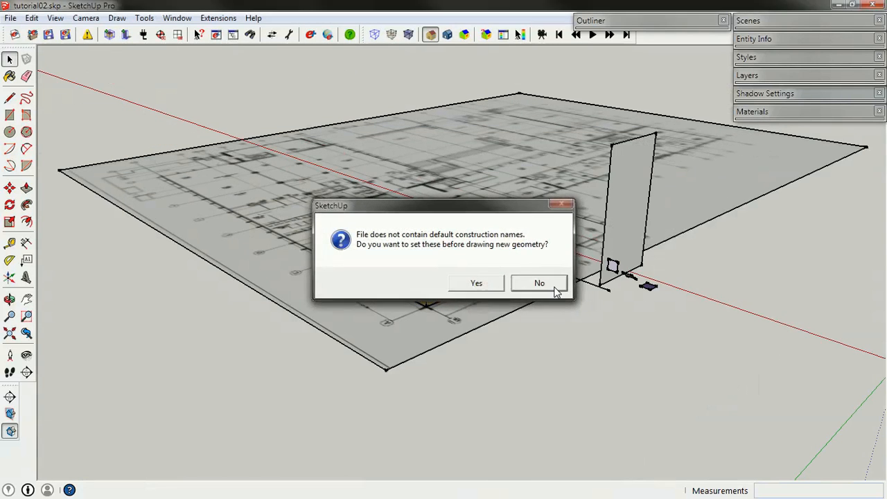
pyautogui.click(559, 282)
pyautogui.click(583, 318)
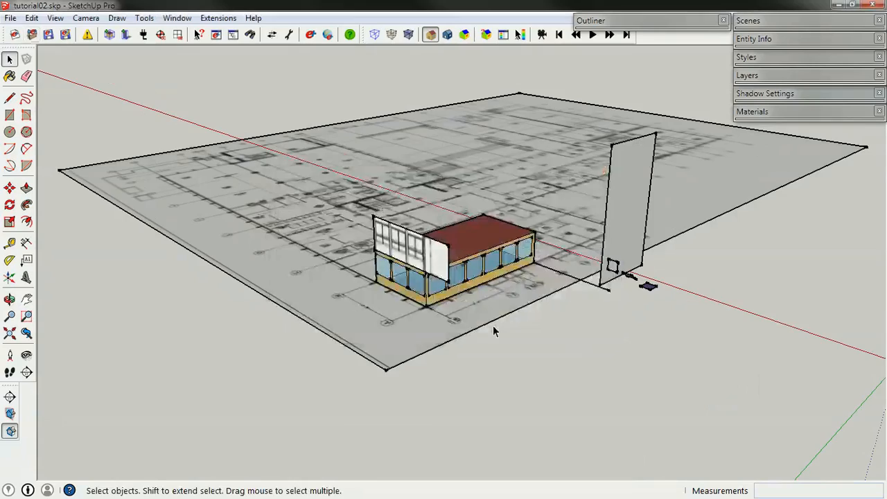
pyautogui.moveTo(484, 303); pyautogui.dragTo(455, 323, button='middle')
pyautogui.scroll(3, 439, 285)
pyautogui.moveTo(439, 290); pyautogui.dragTo(454, 310, button='middle')
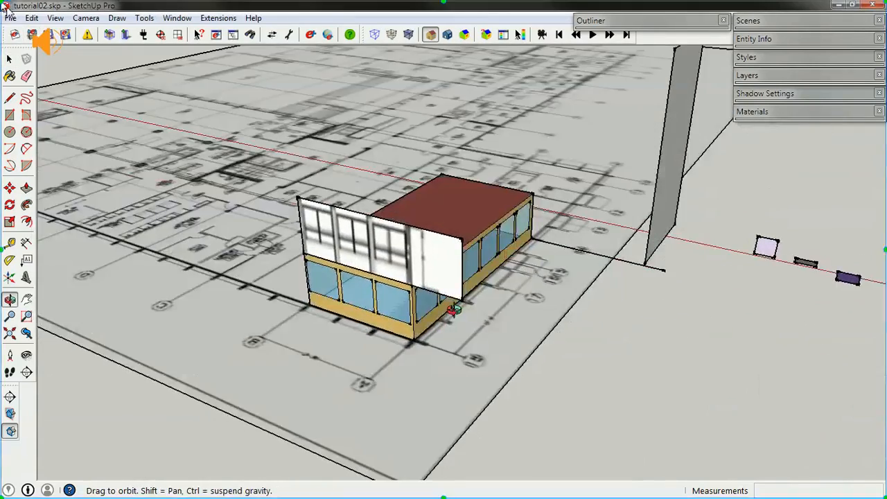